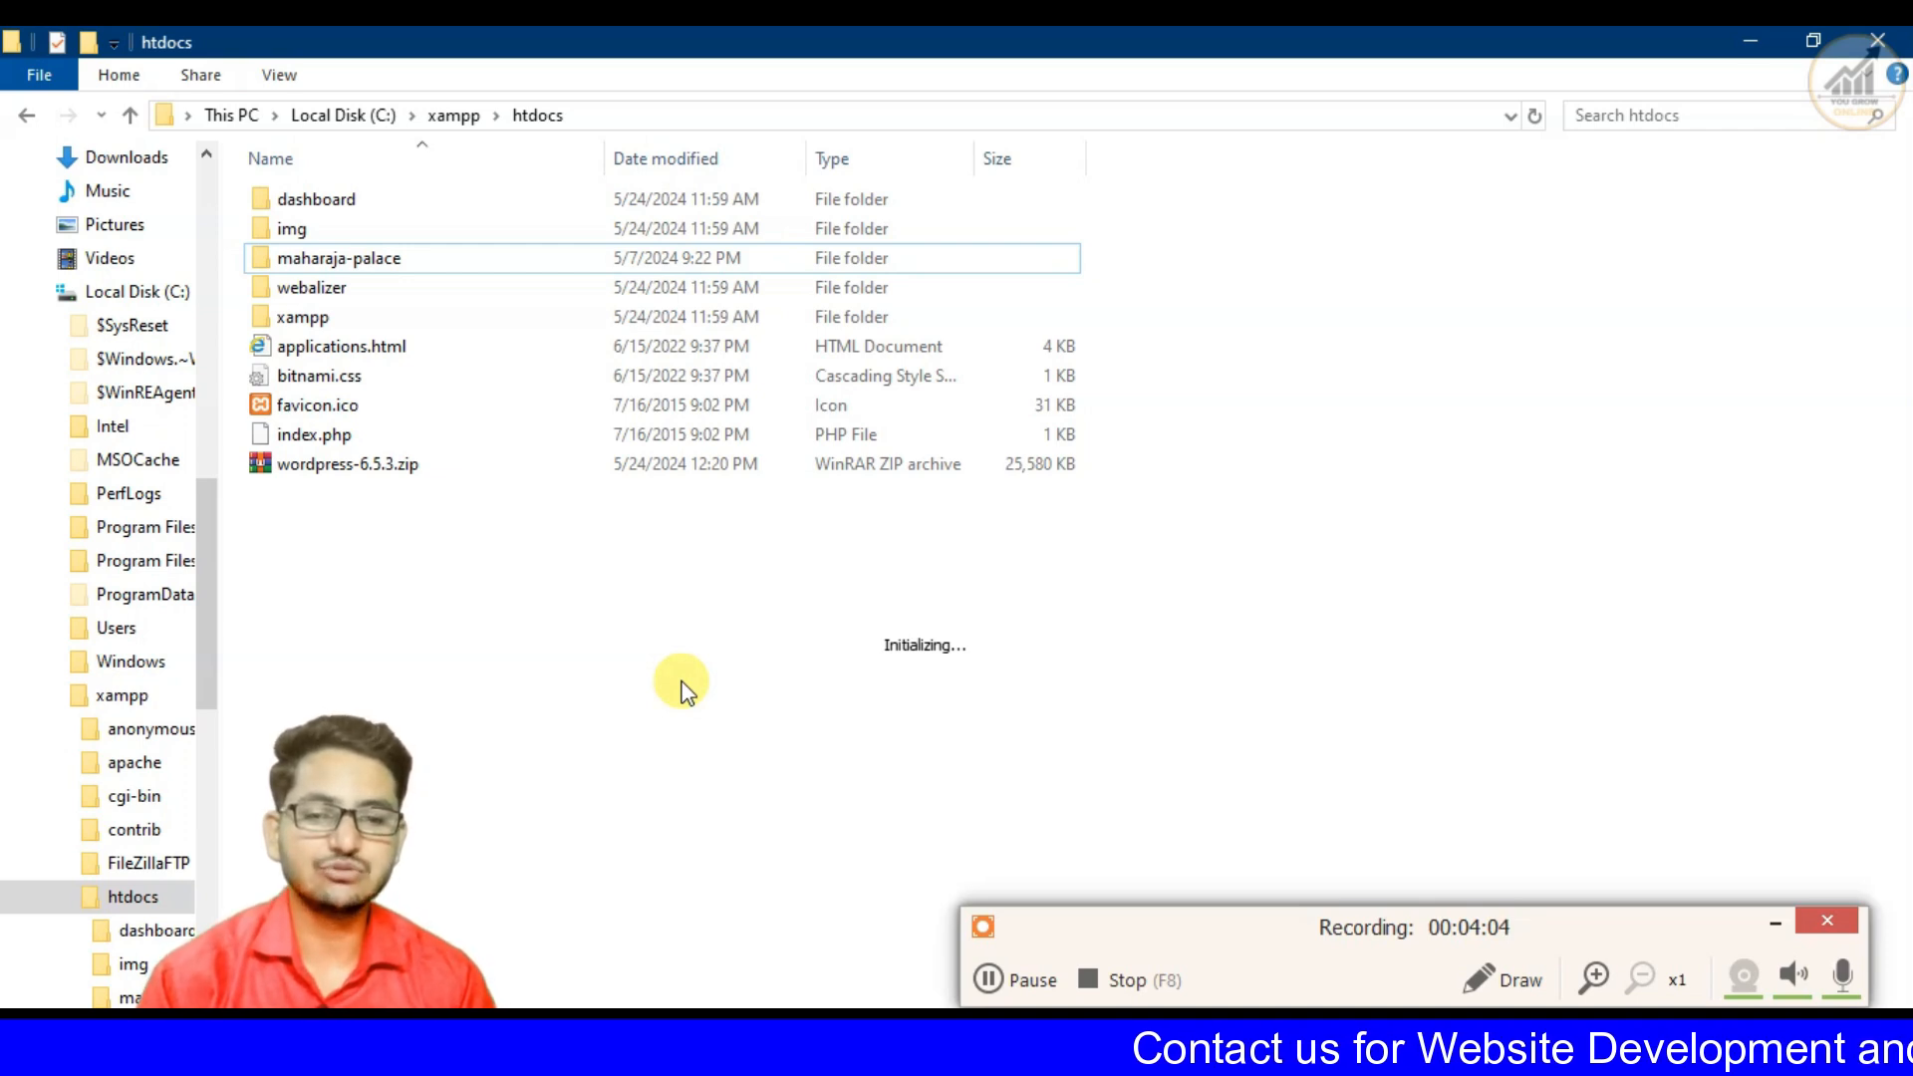
- Check the maharaja-palace folder in htdocs, and switch to Chrome to open the phpMyAdmin page at localhost/phpmyadmin
click(340, 265)
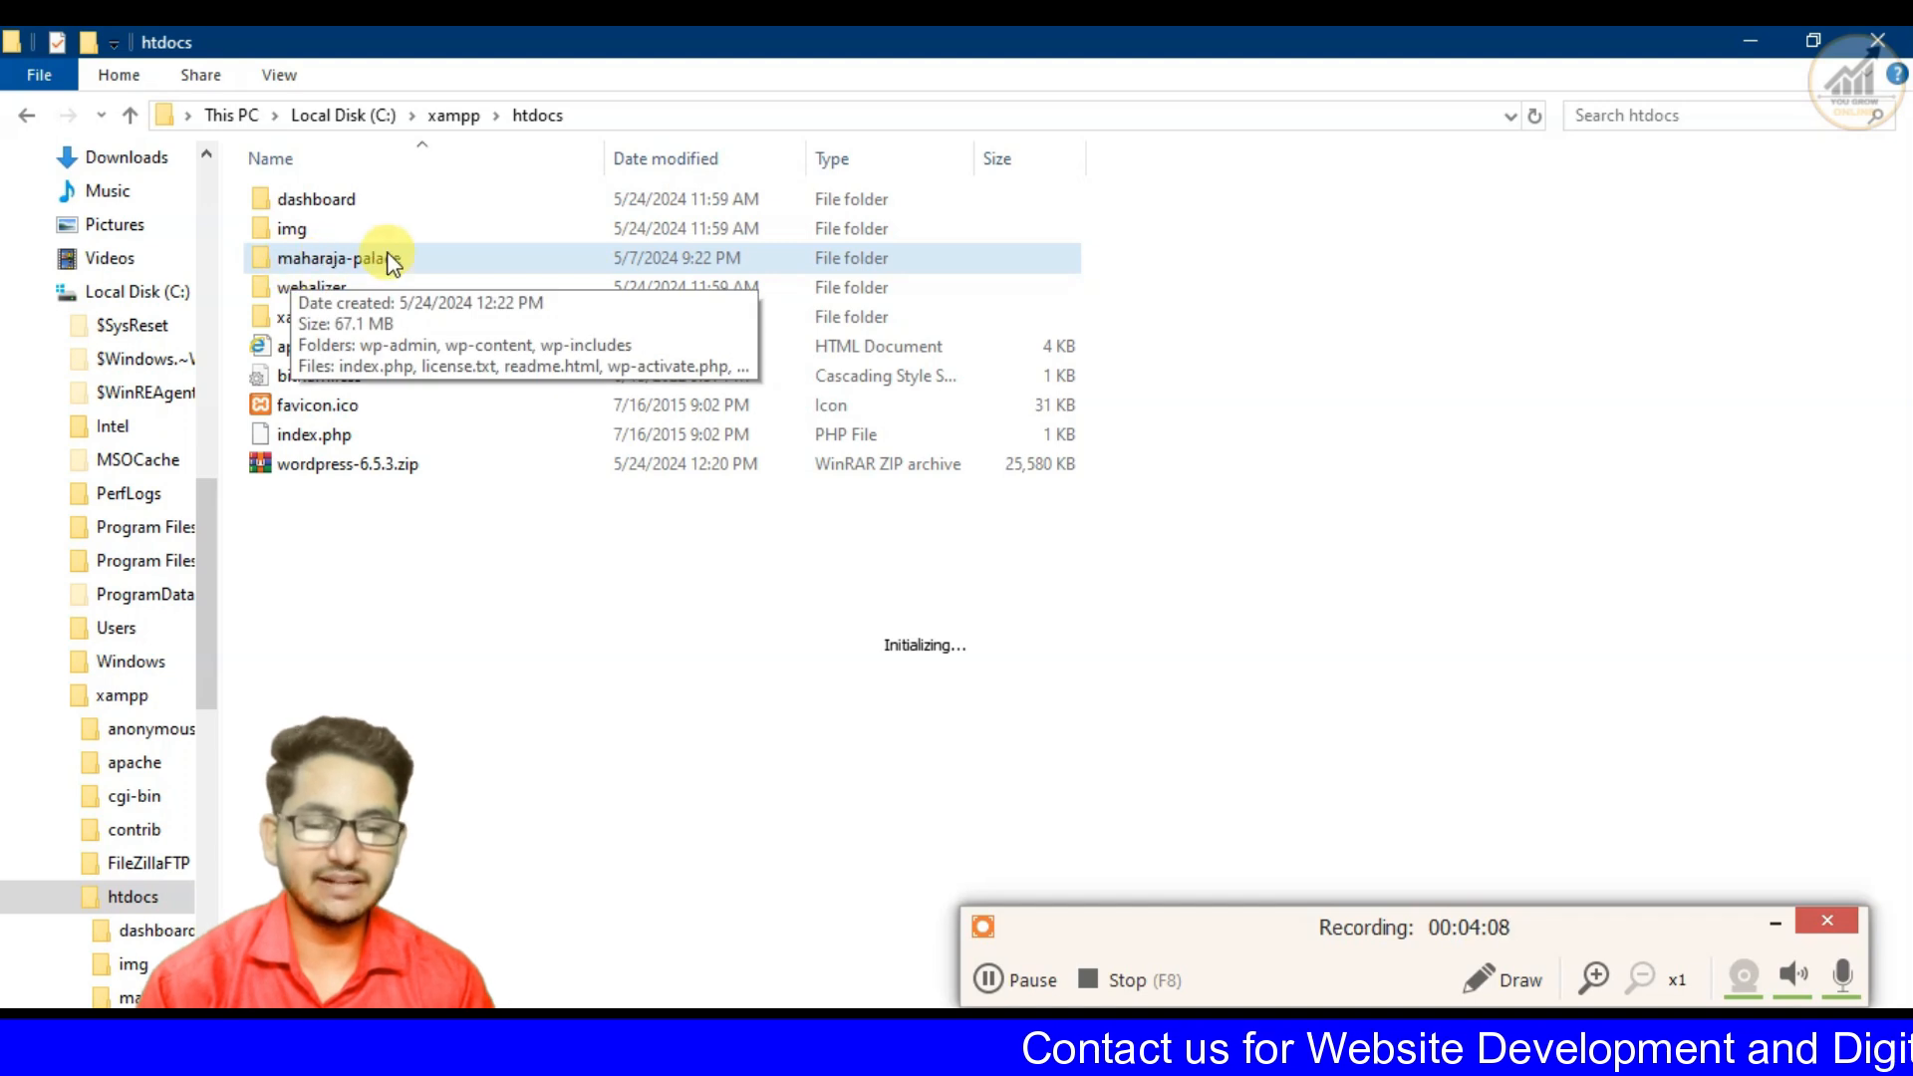
click(1076, 1046)
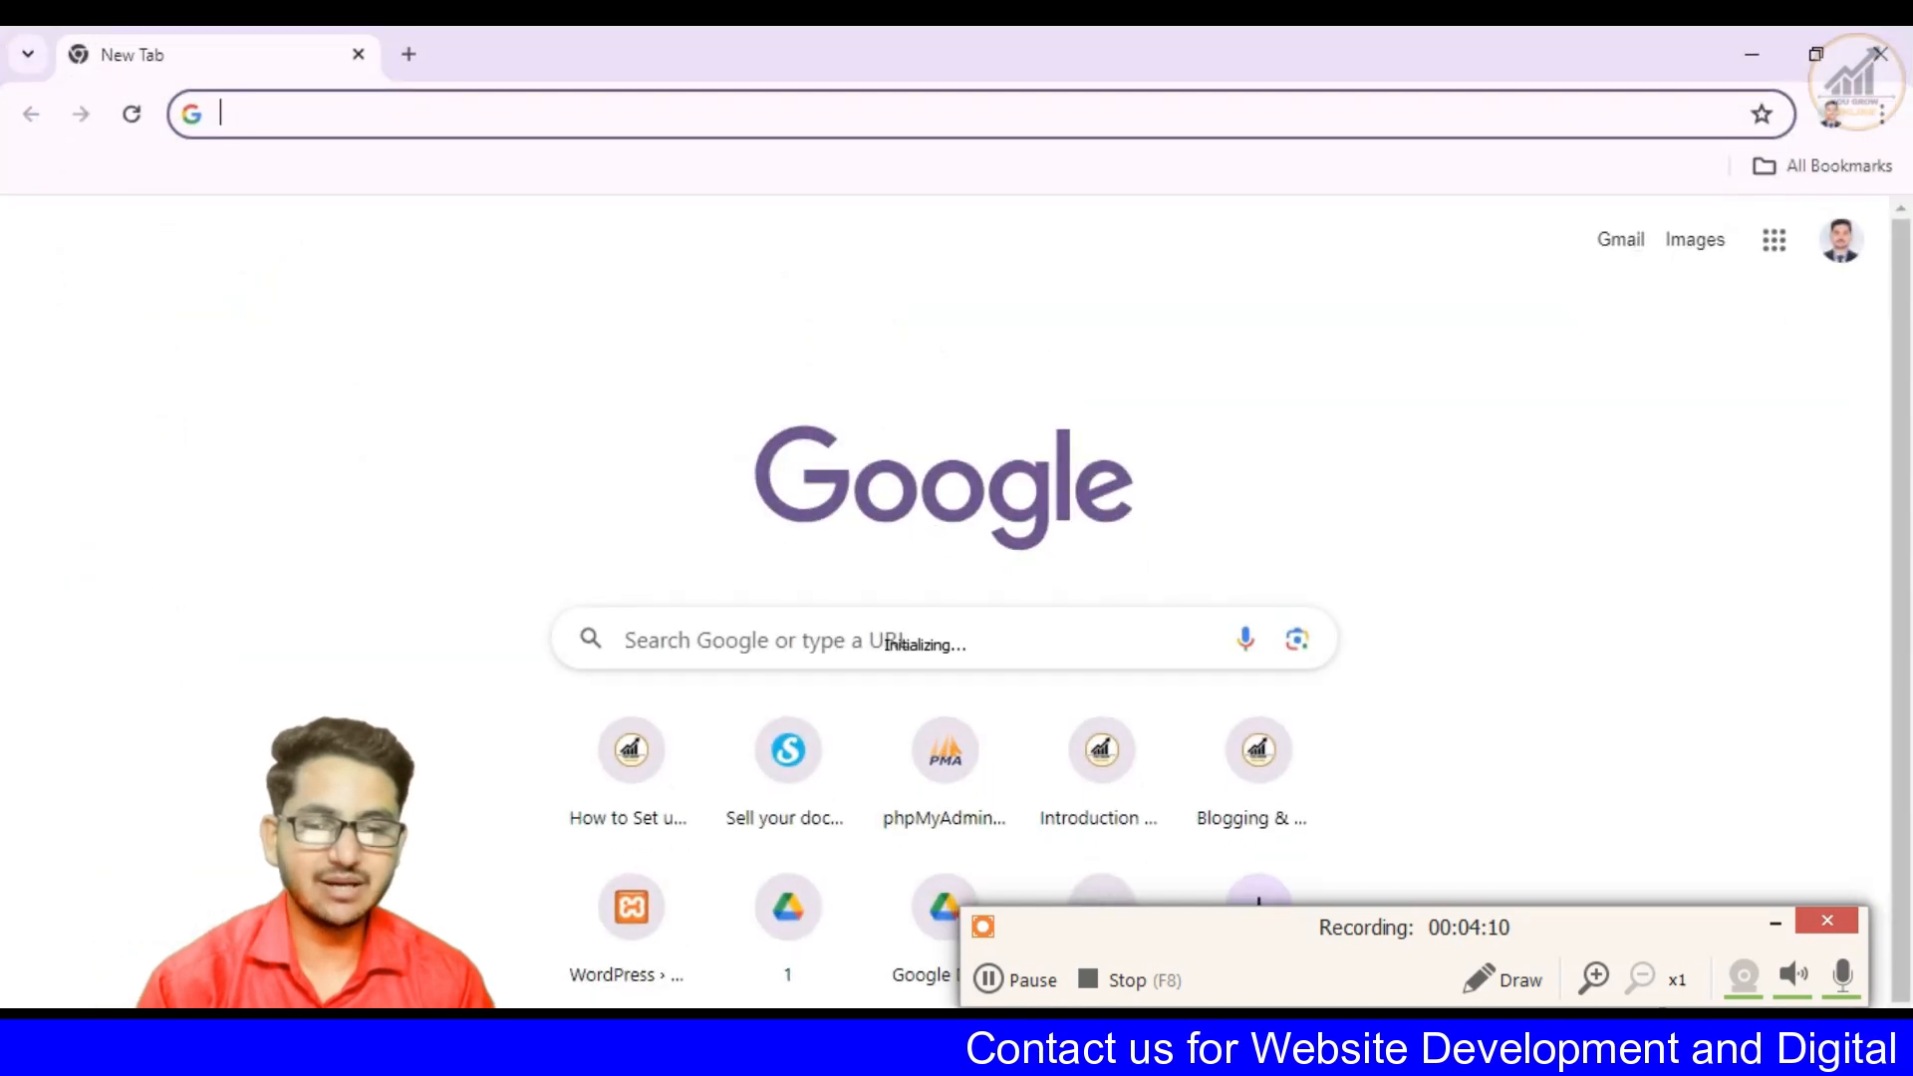
click(984, 776)
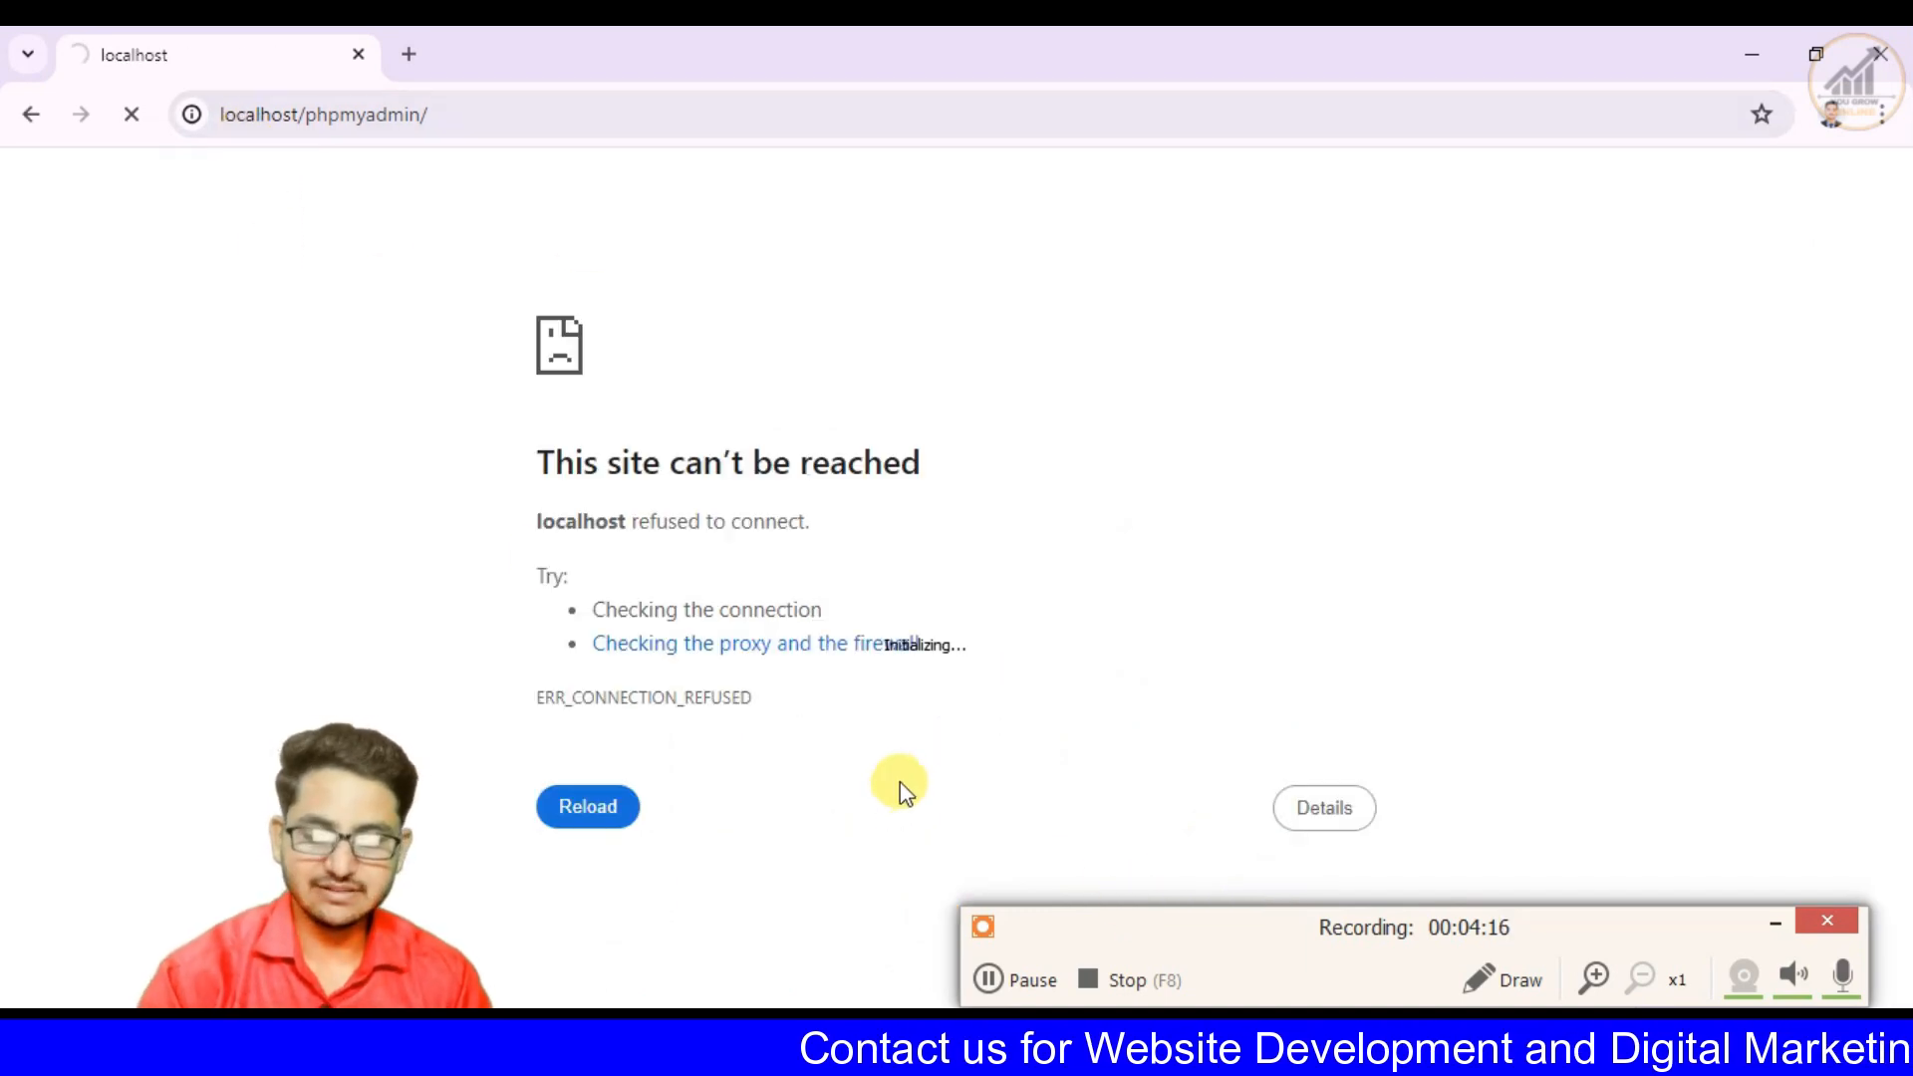
- Start the Apache and MySQL modules in XAMPP Control Panel, and reload the phpMyAdmin page in Chrome
key(super)
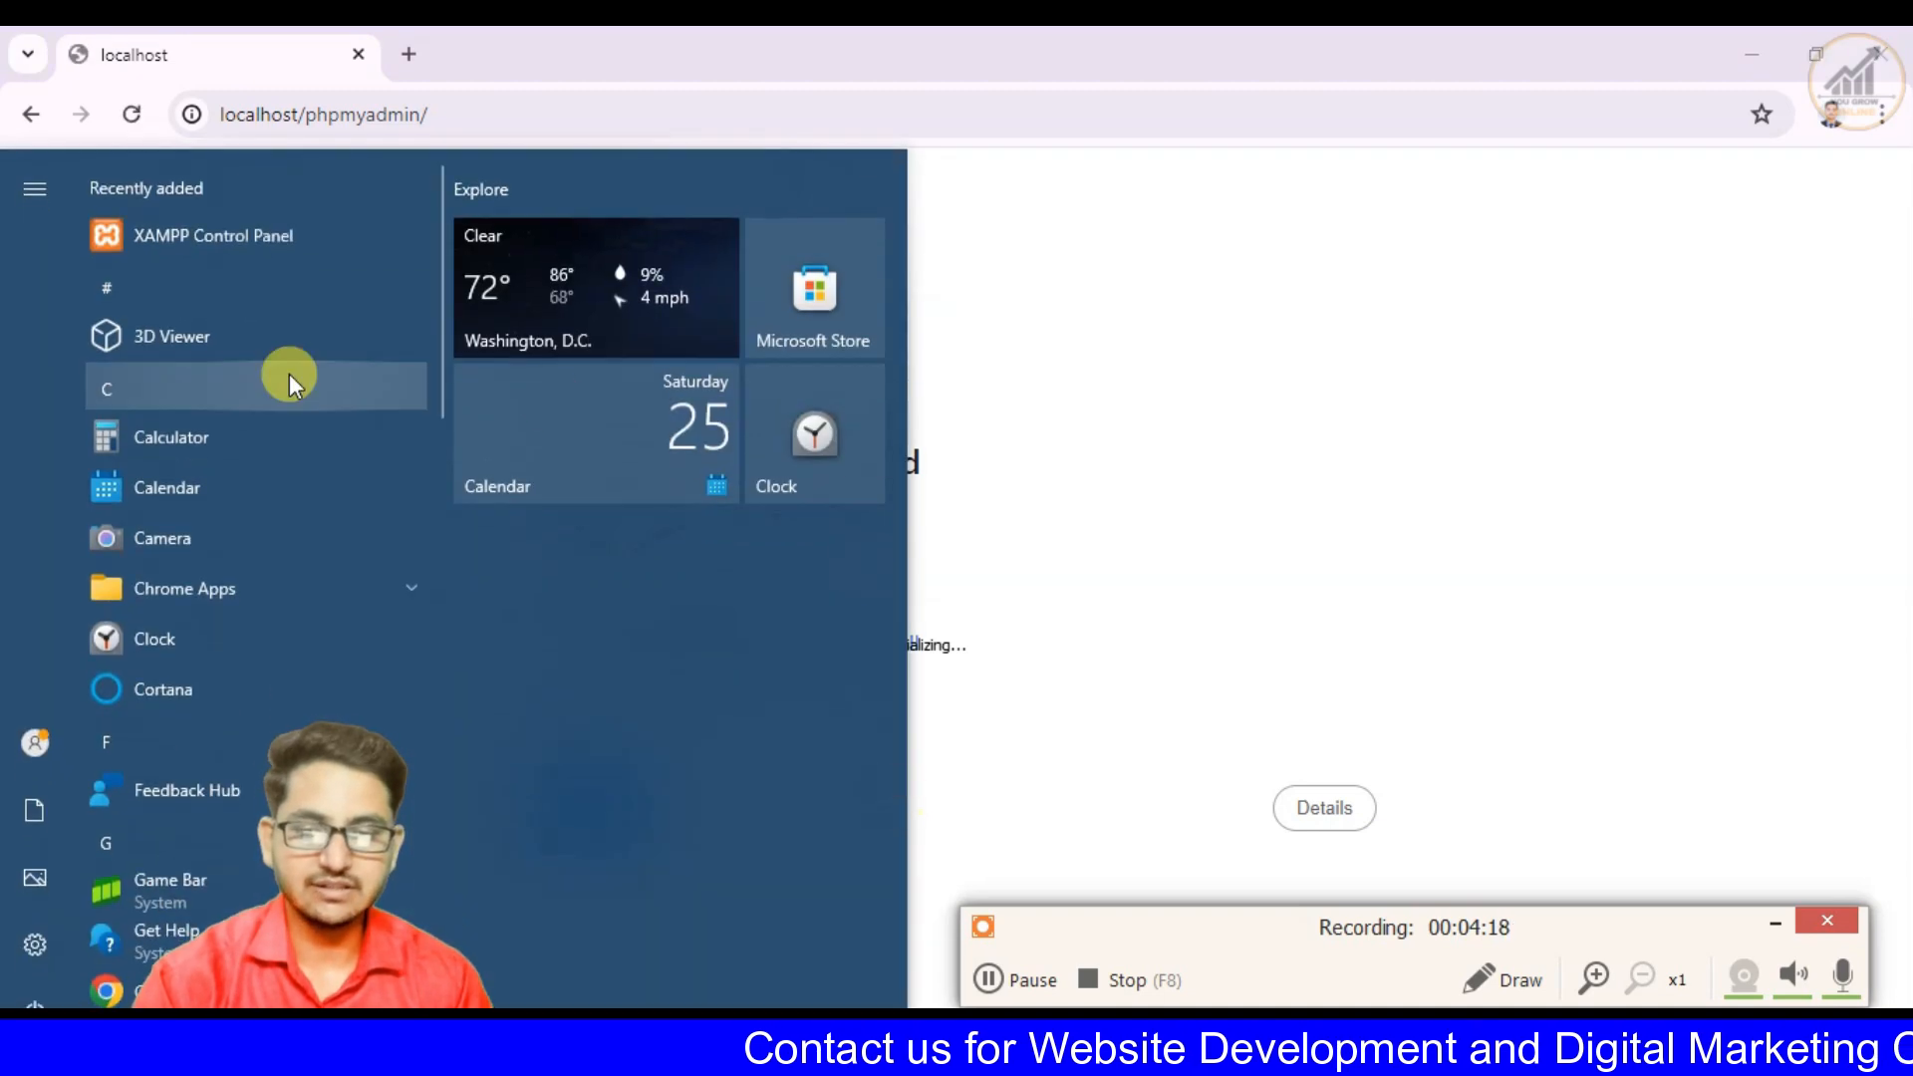
click(278, 237)
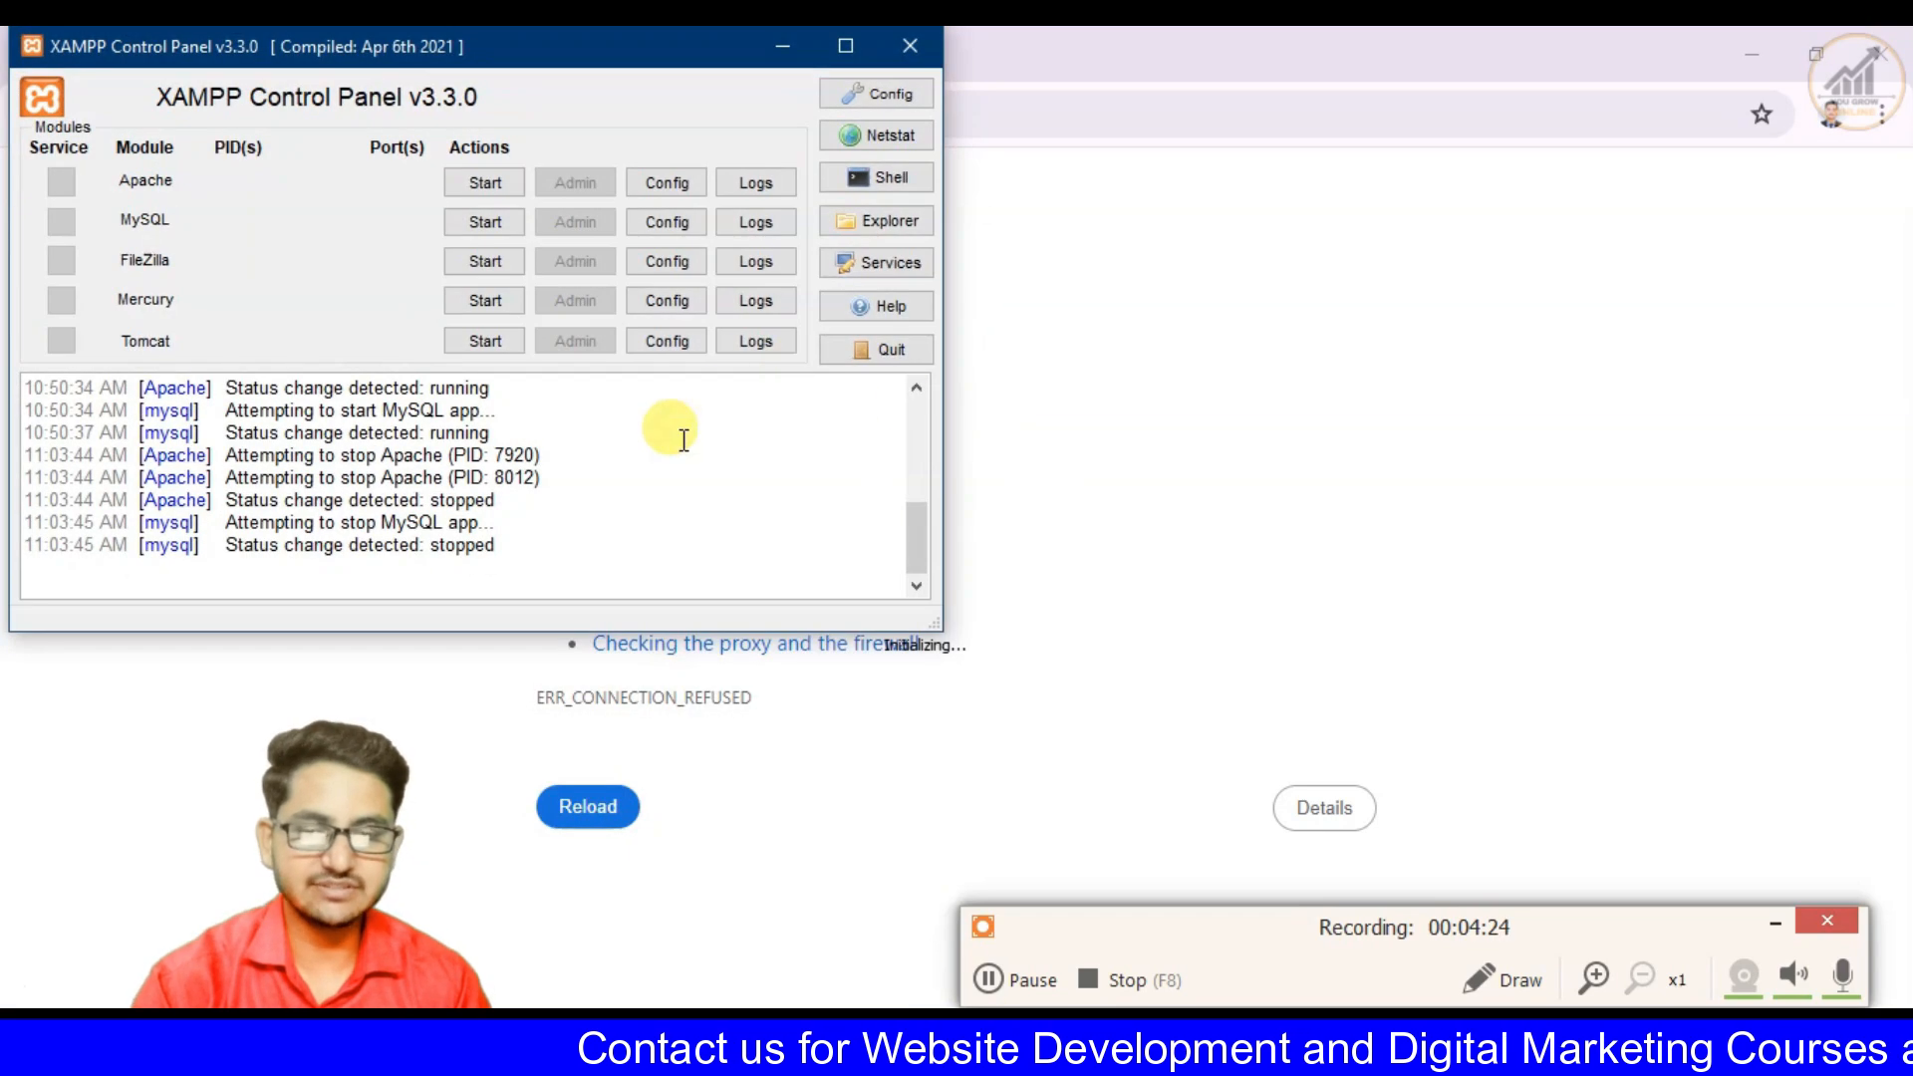
click(504, 183)
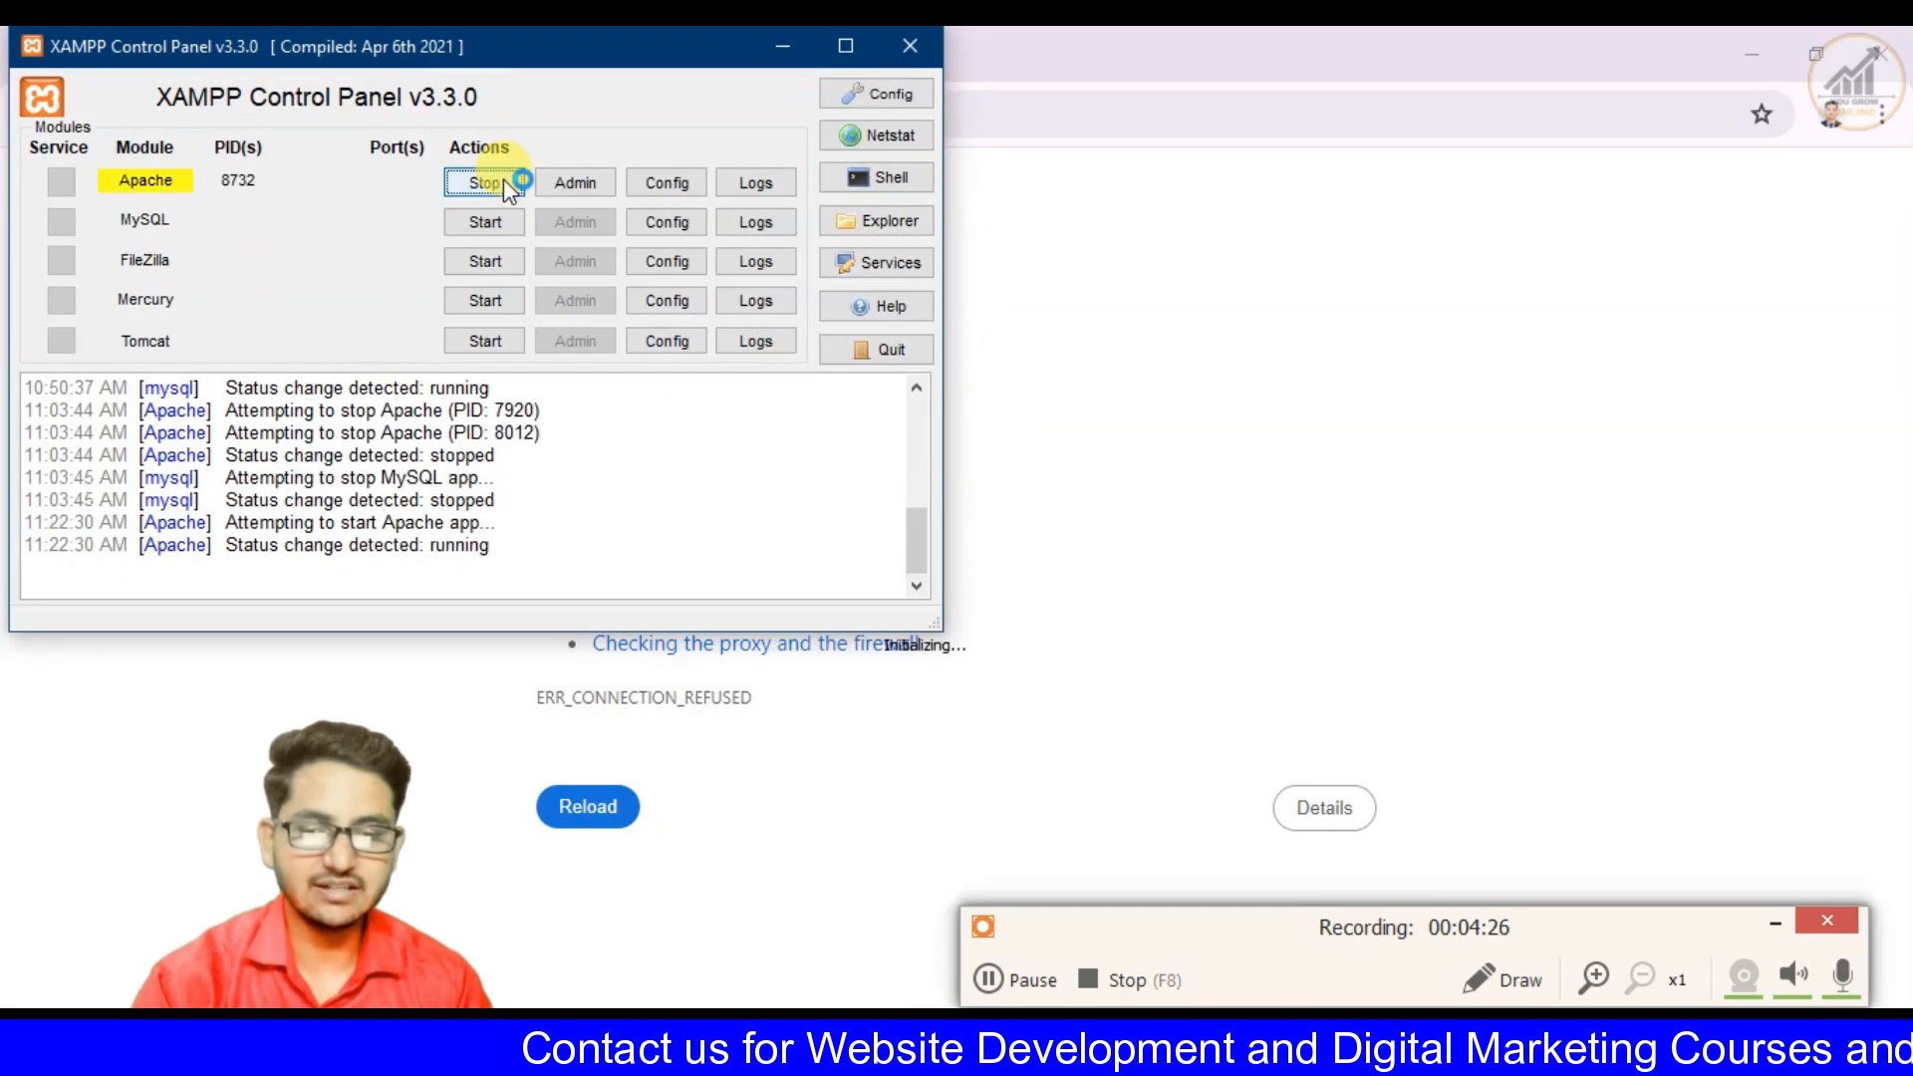
click(488, 220)
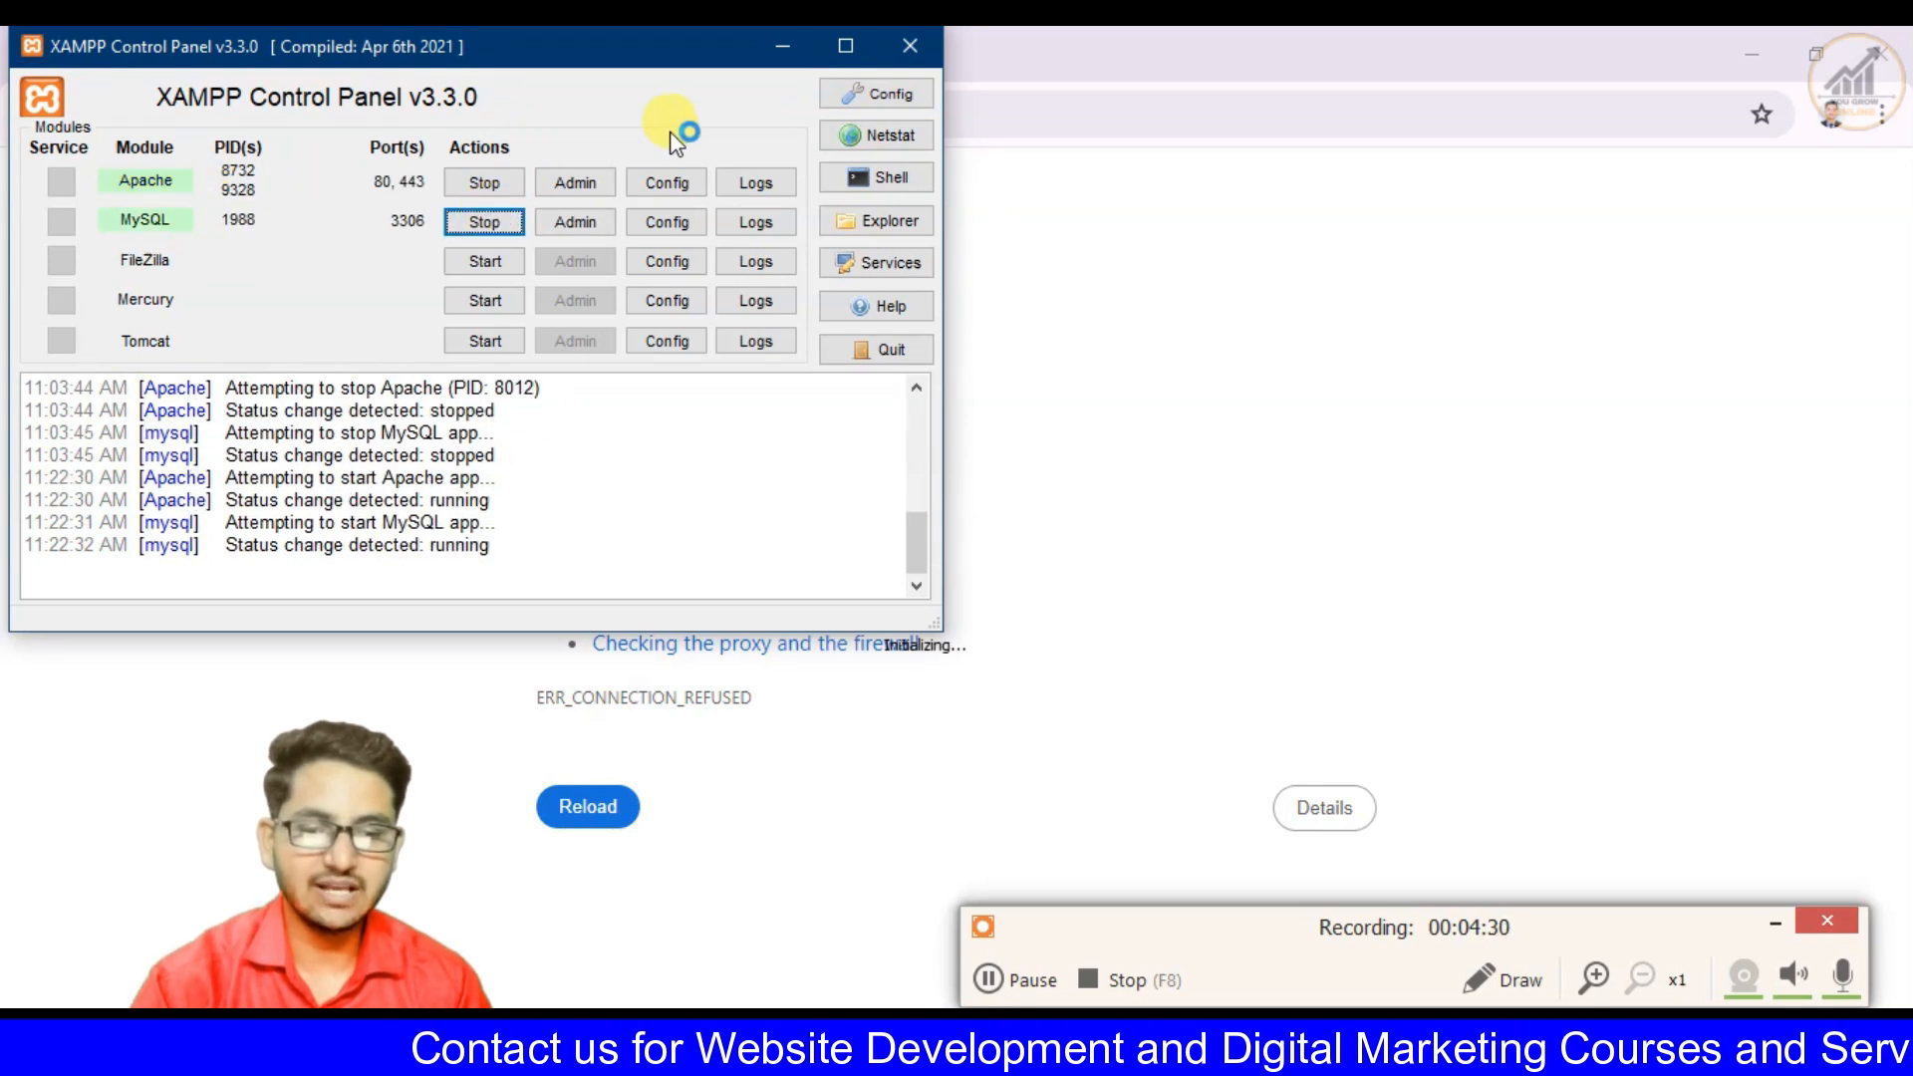
click(773, 46)
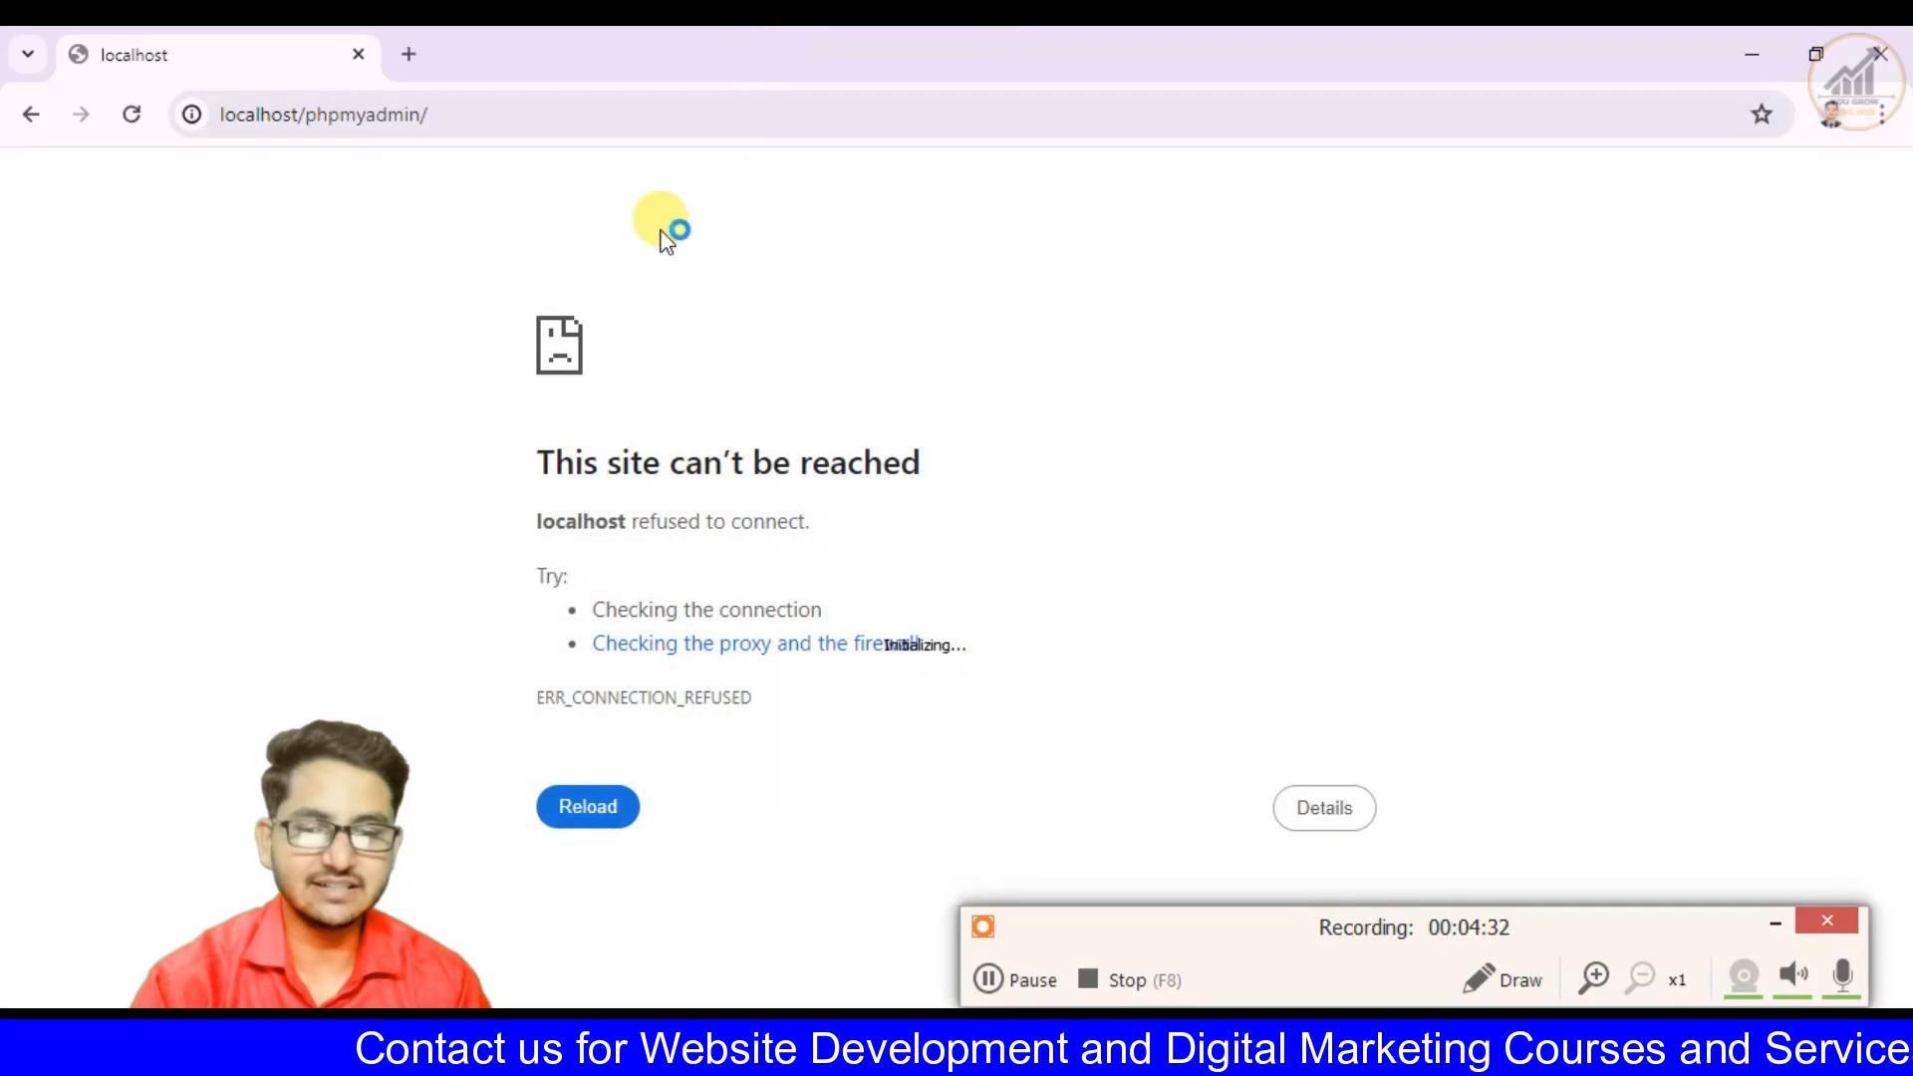
click(133, 115)
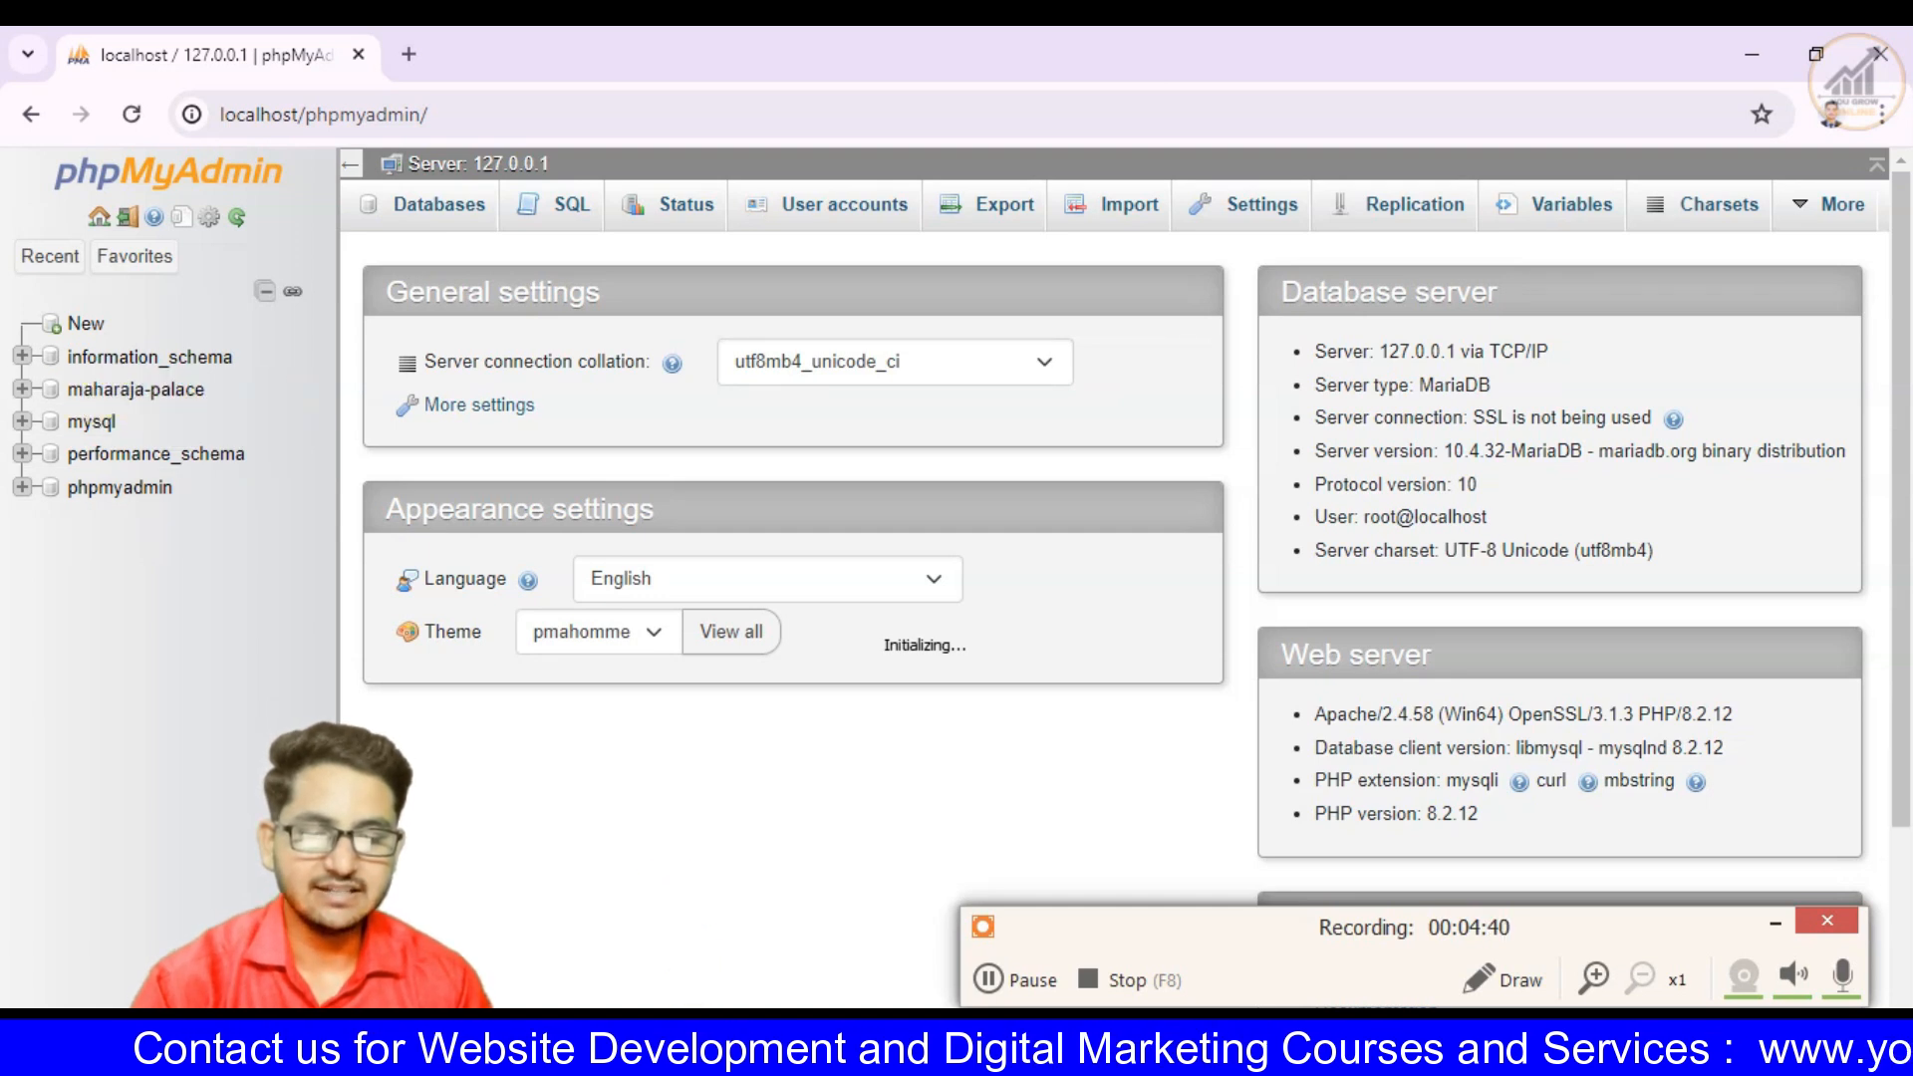
- Switch to the Photos window and advance from the Class 2 course image to the Class 3 WordPress installation image
key(alt+Tab)
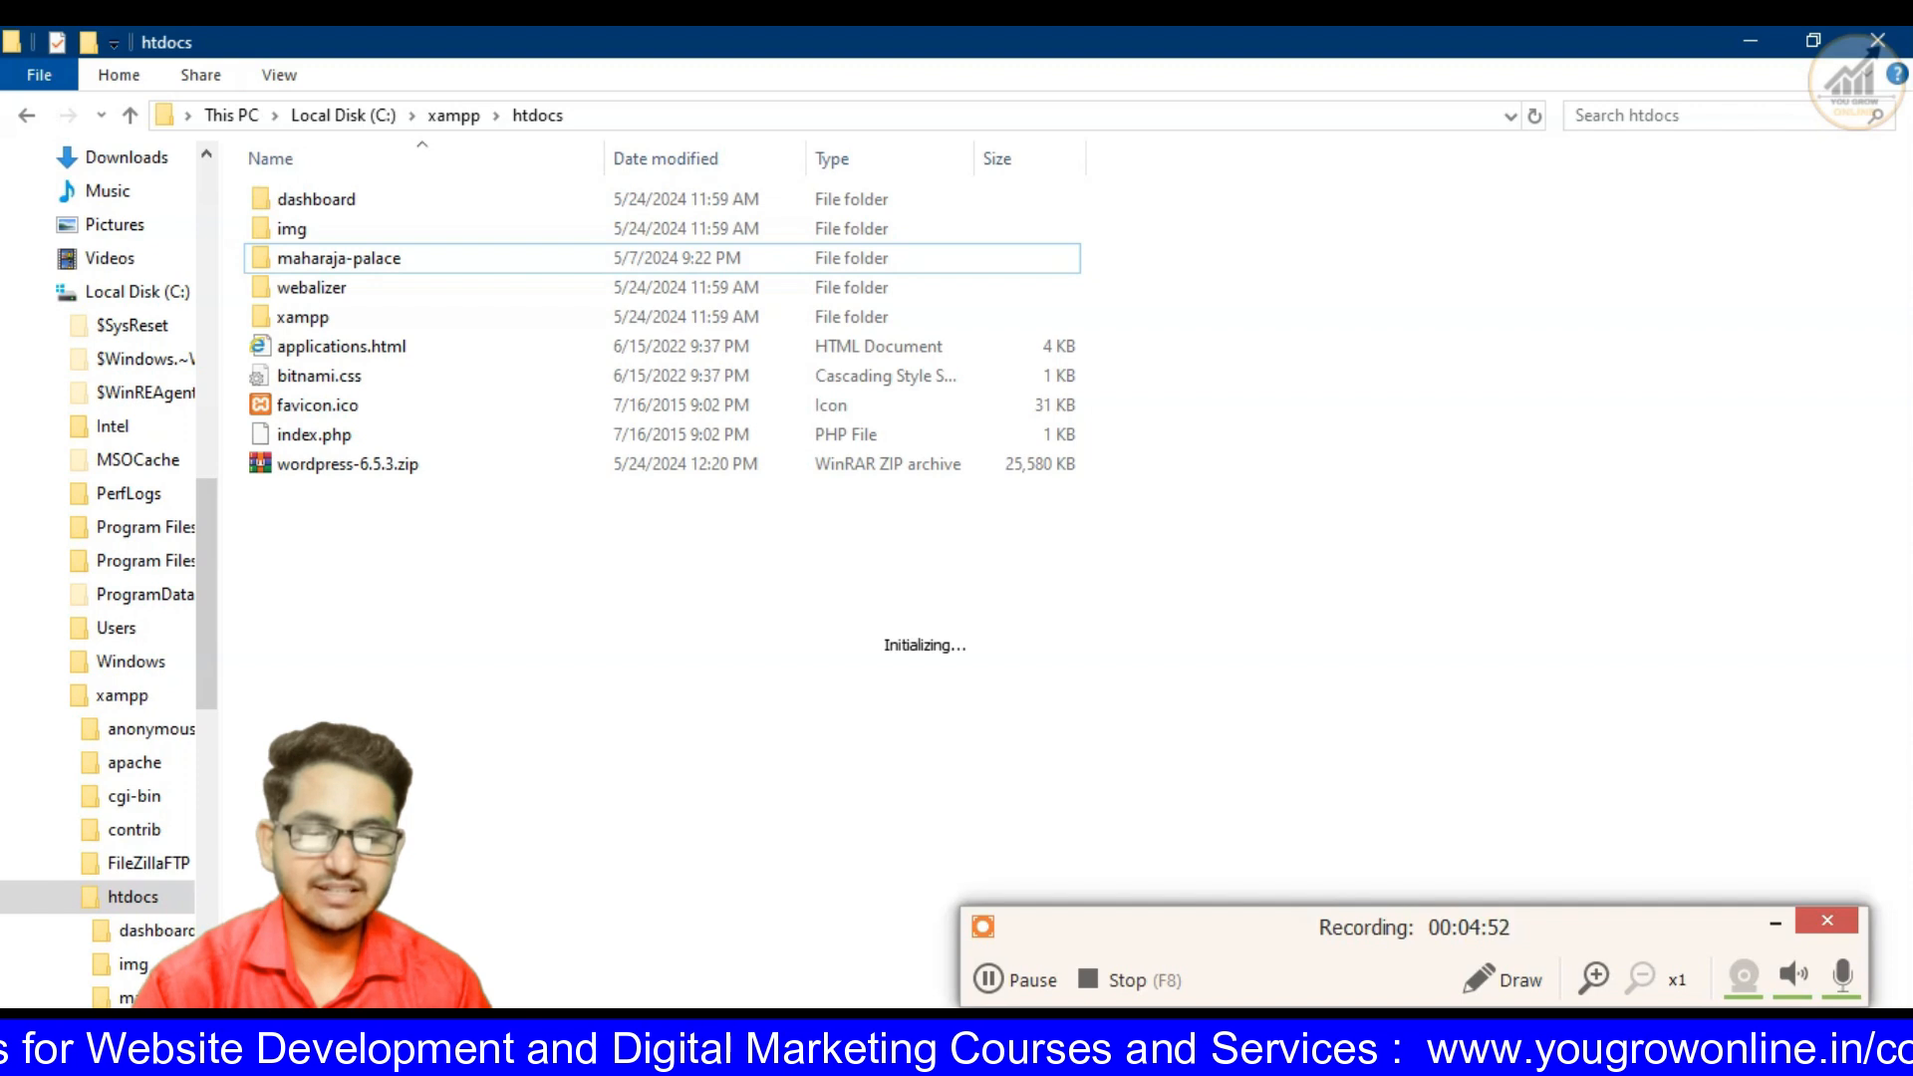
click(954, 1036)
click(954, 1036)
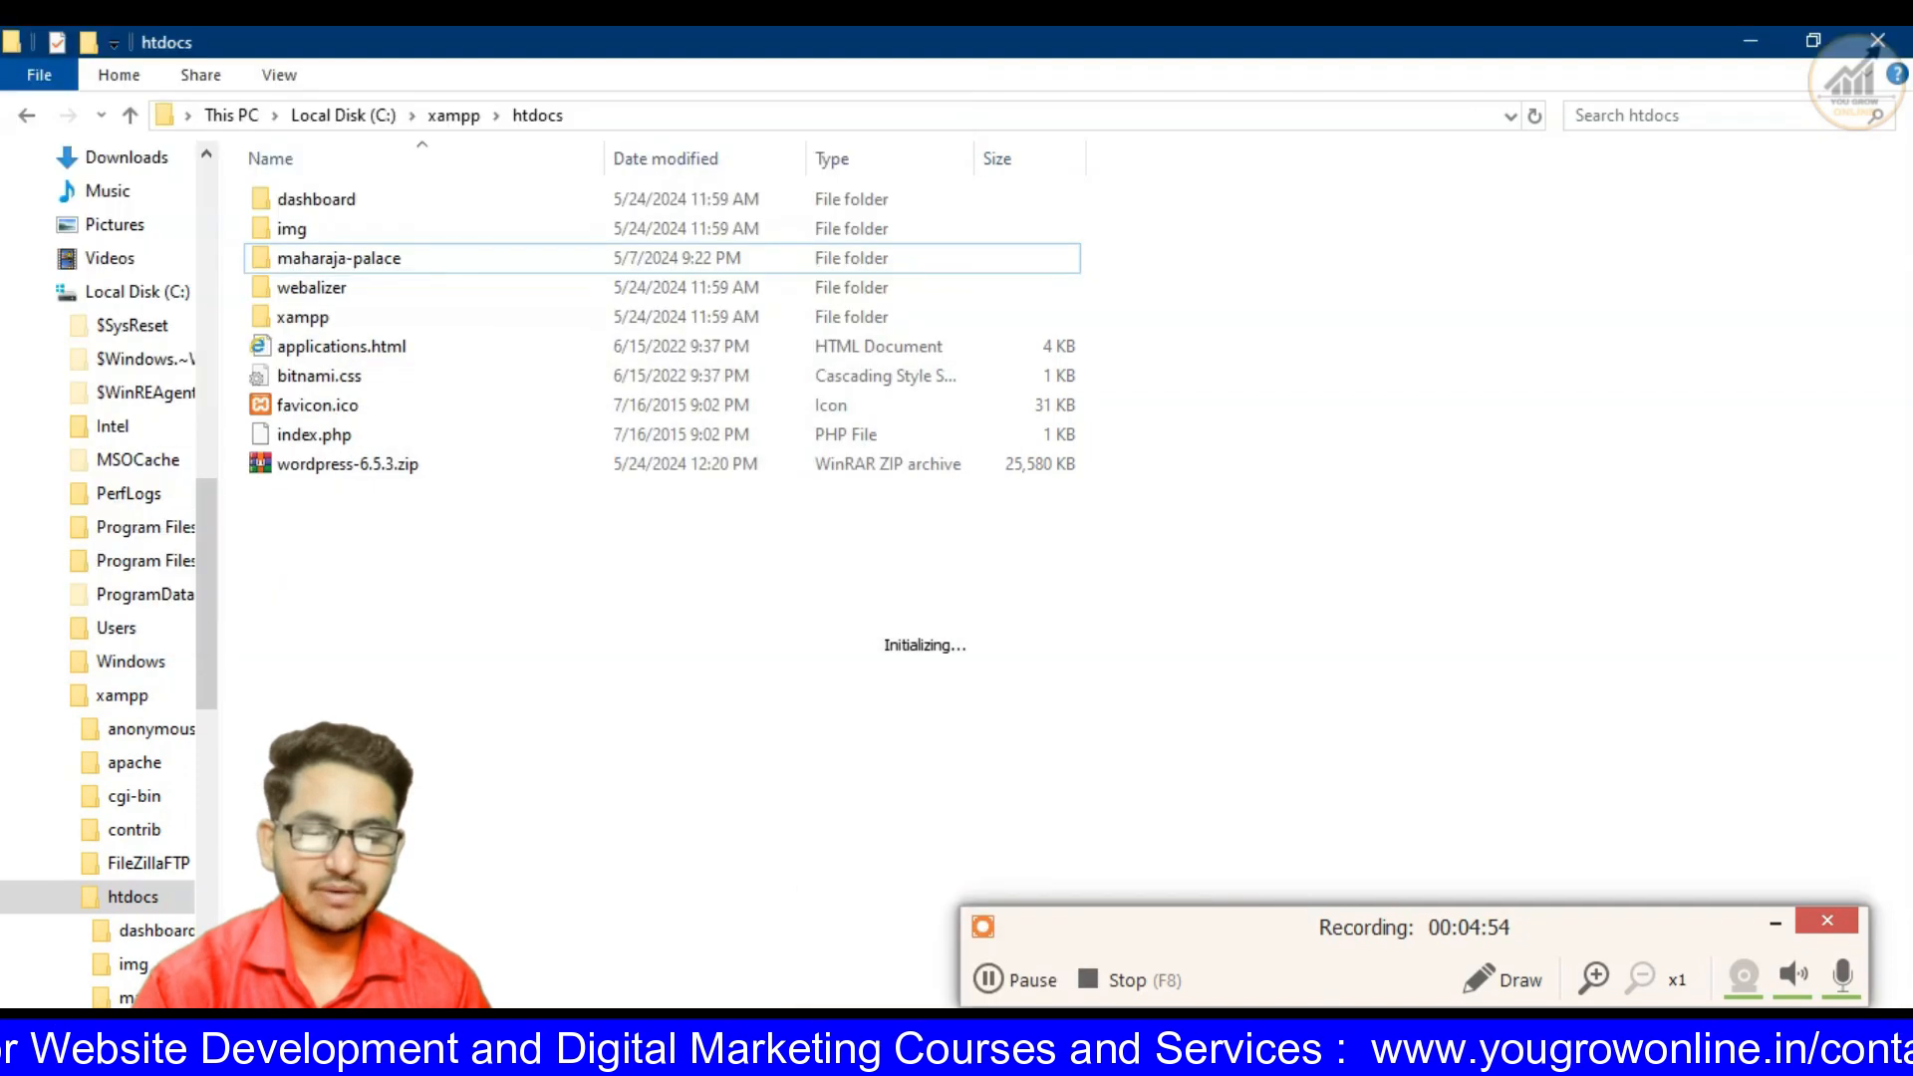
click(897, 1036)
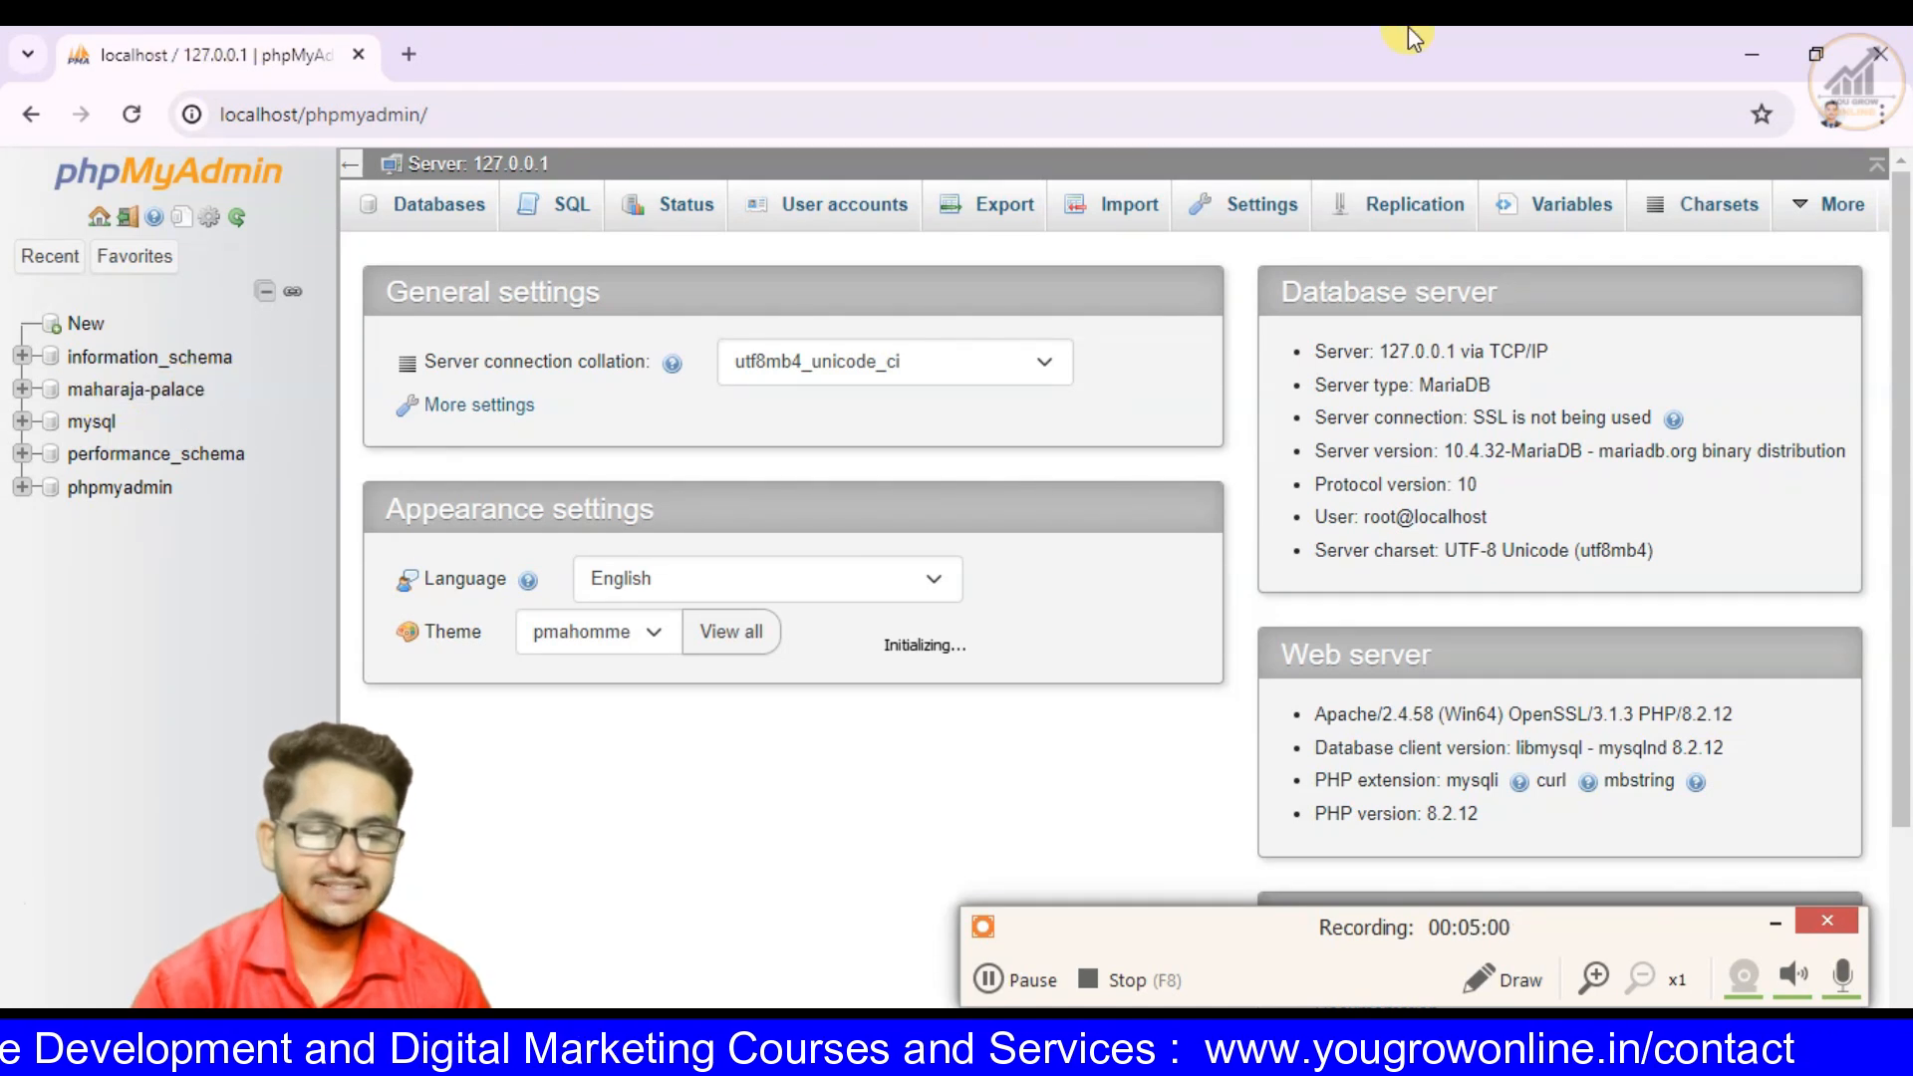
key(alt+Tab)
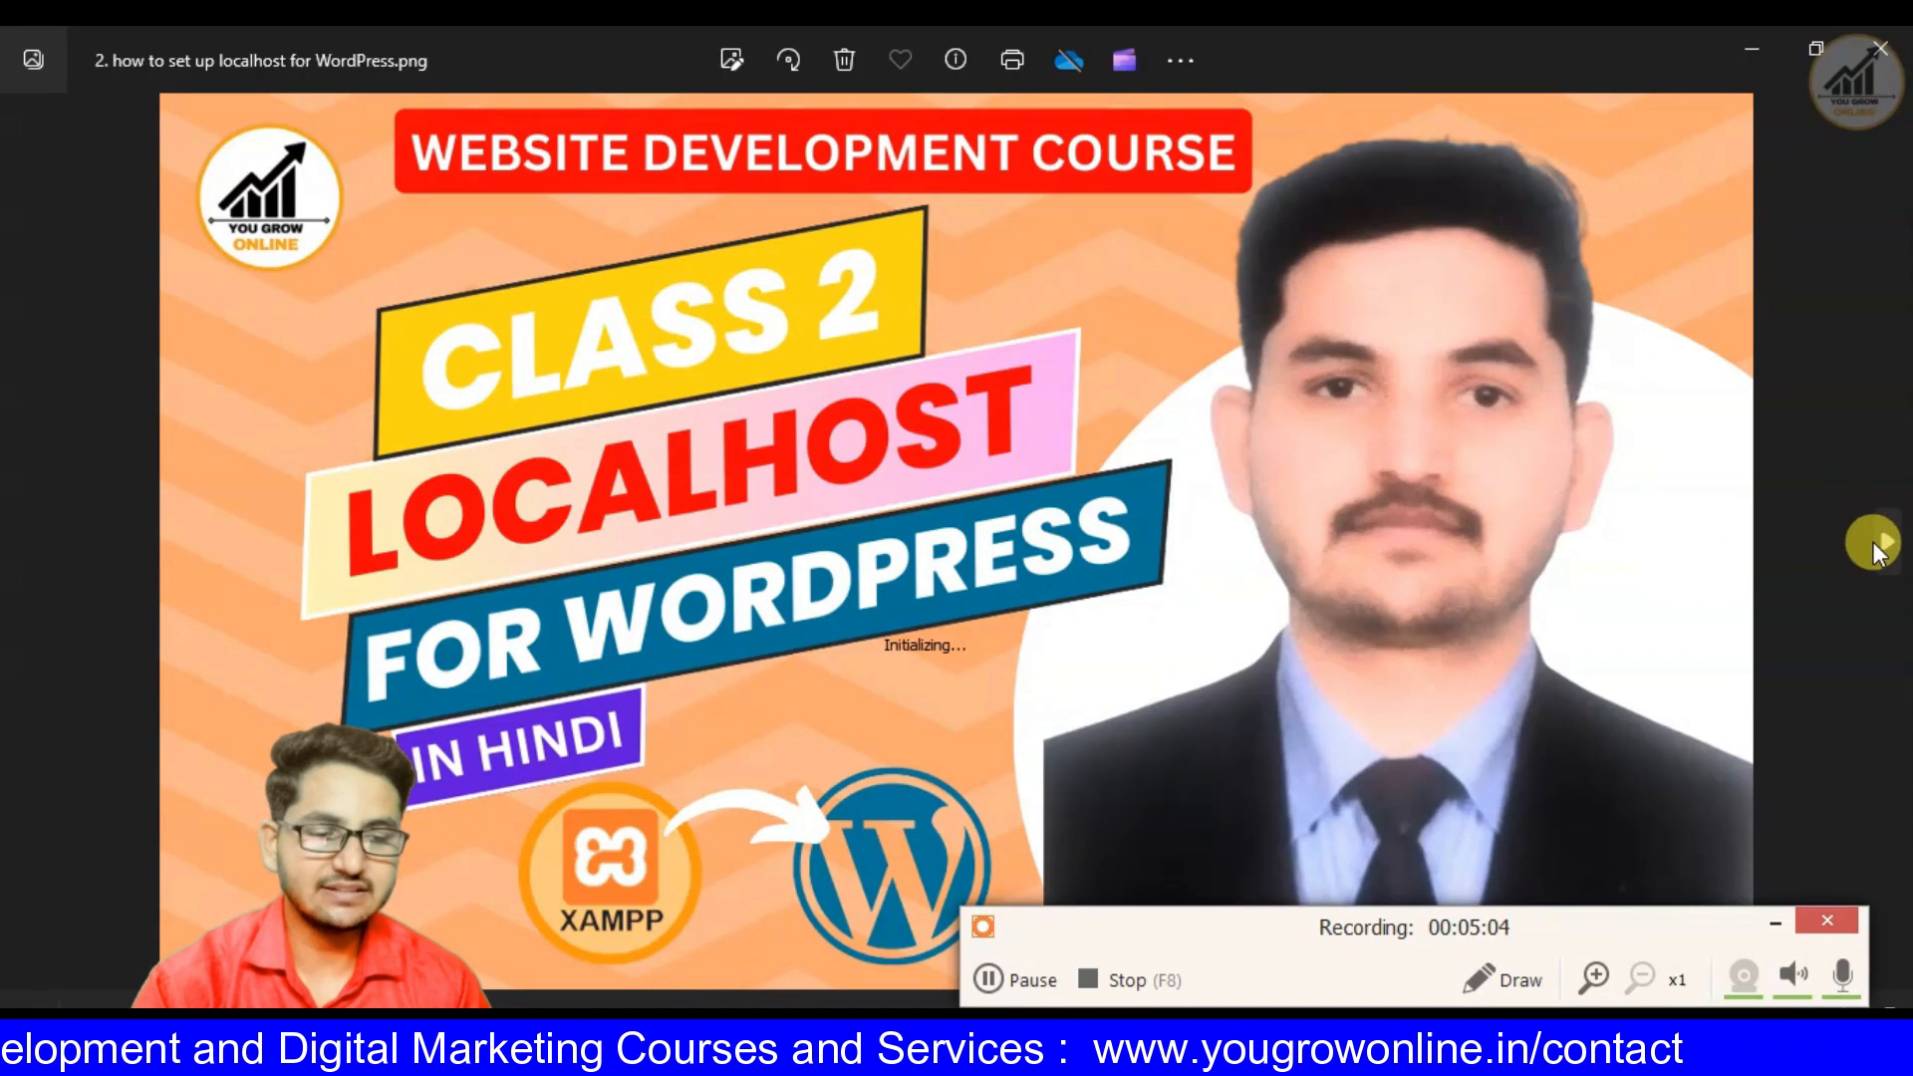
click(1870, 542)
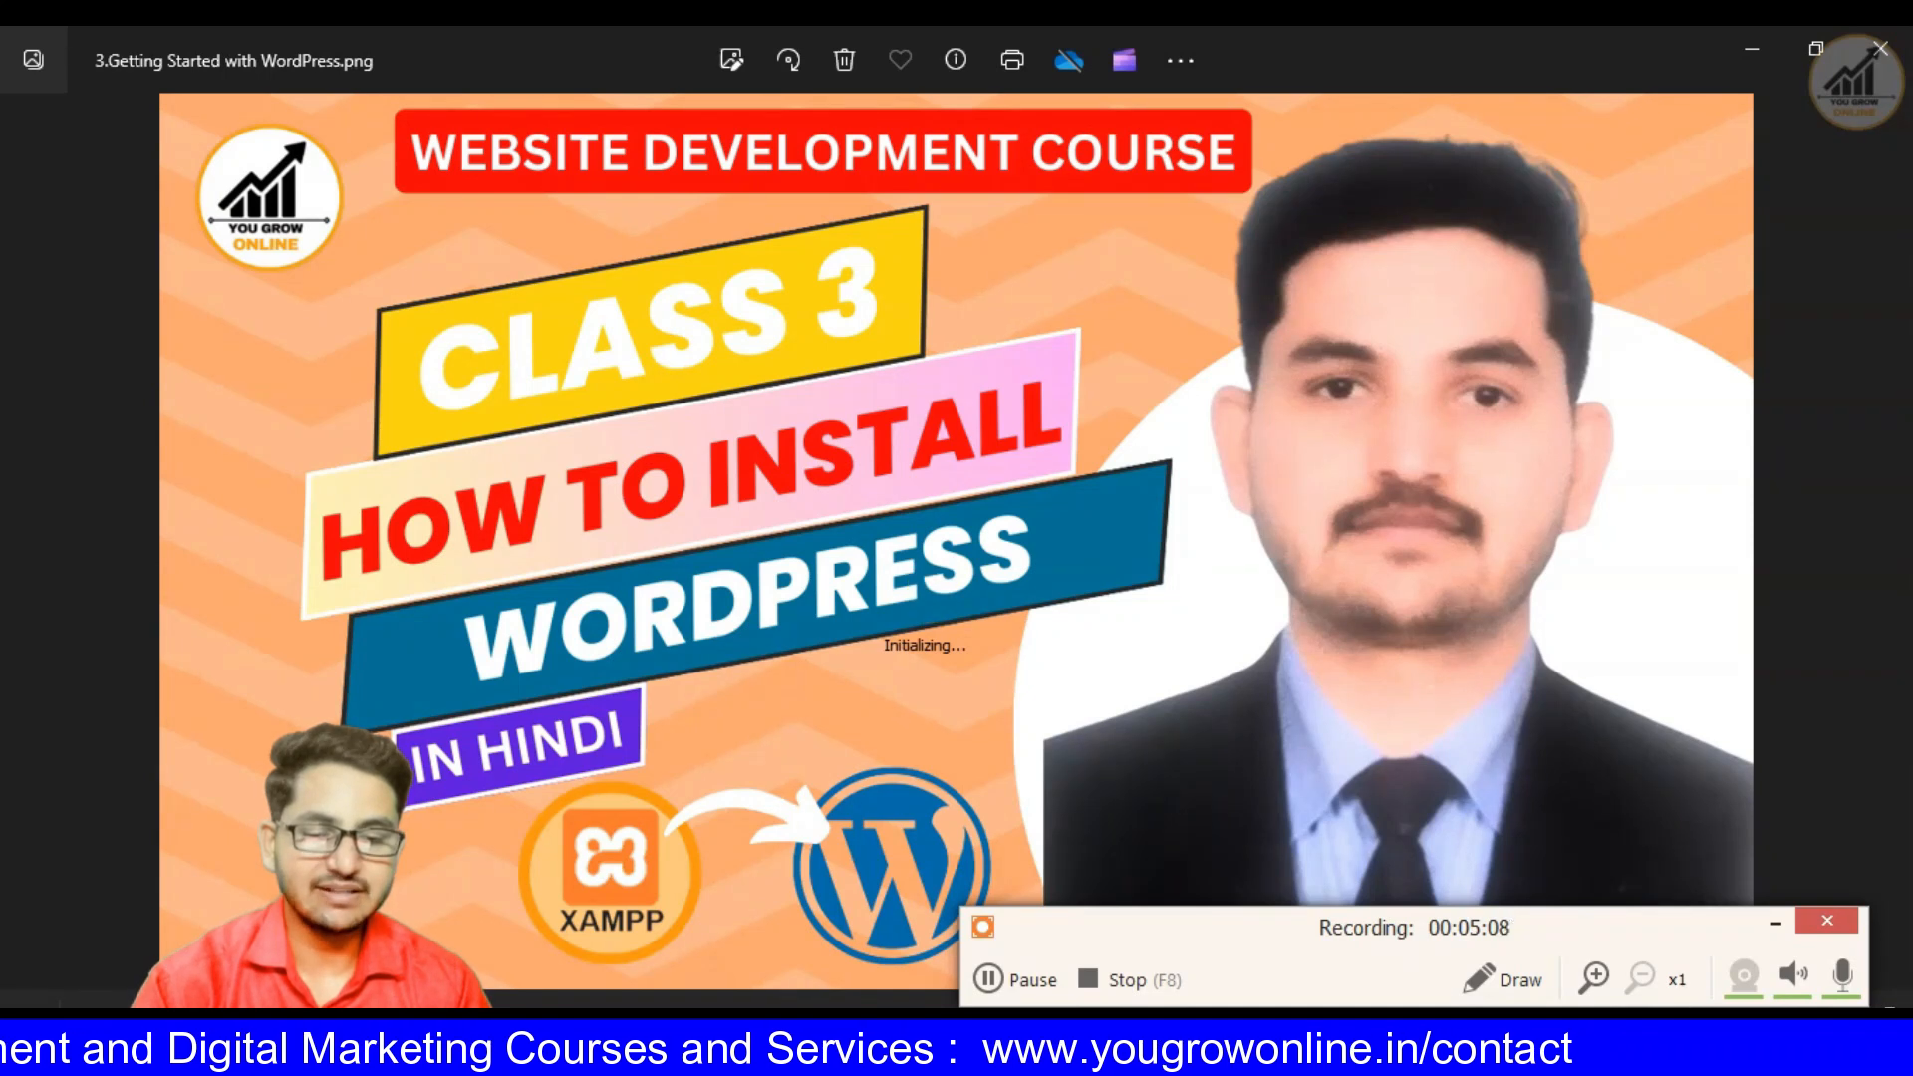
- Switch to the Getting Started with WordPress PDF in Edge and read through the numbered WordPress installation steps
key(alt+Tab)
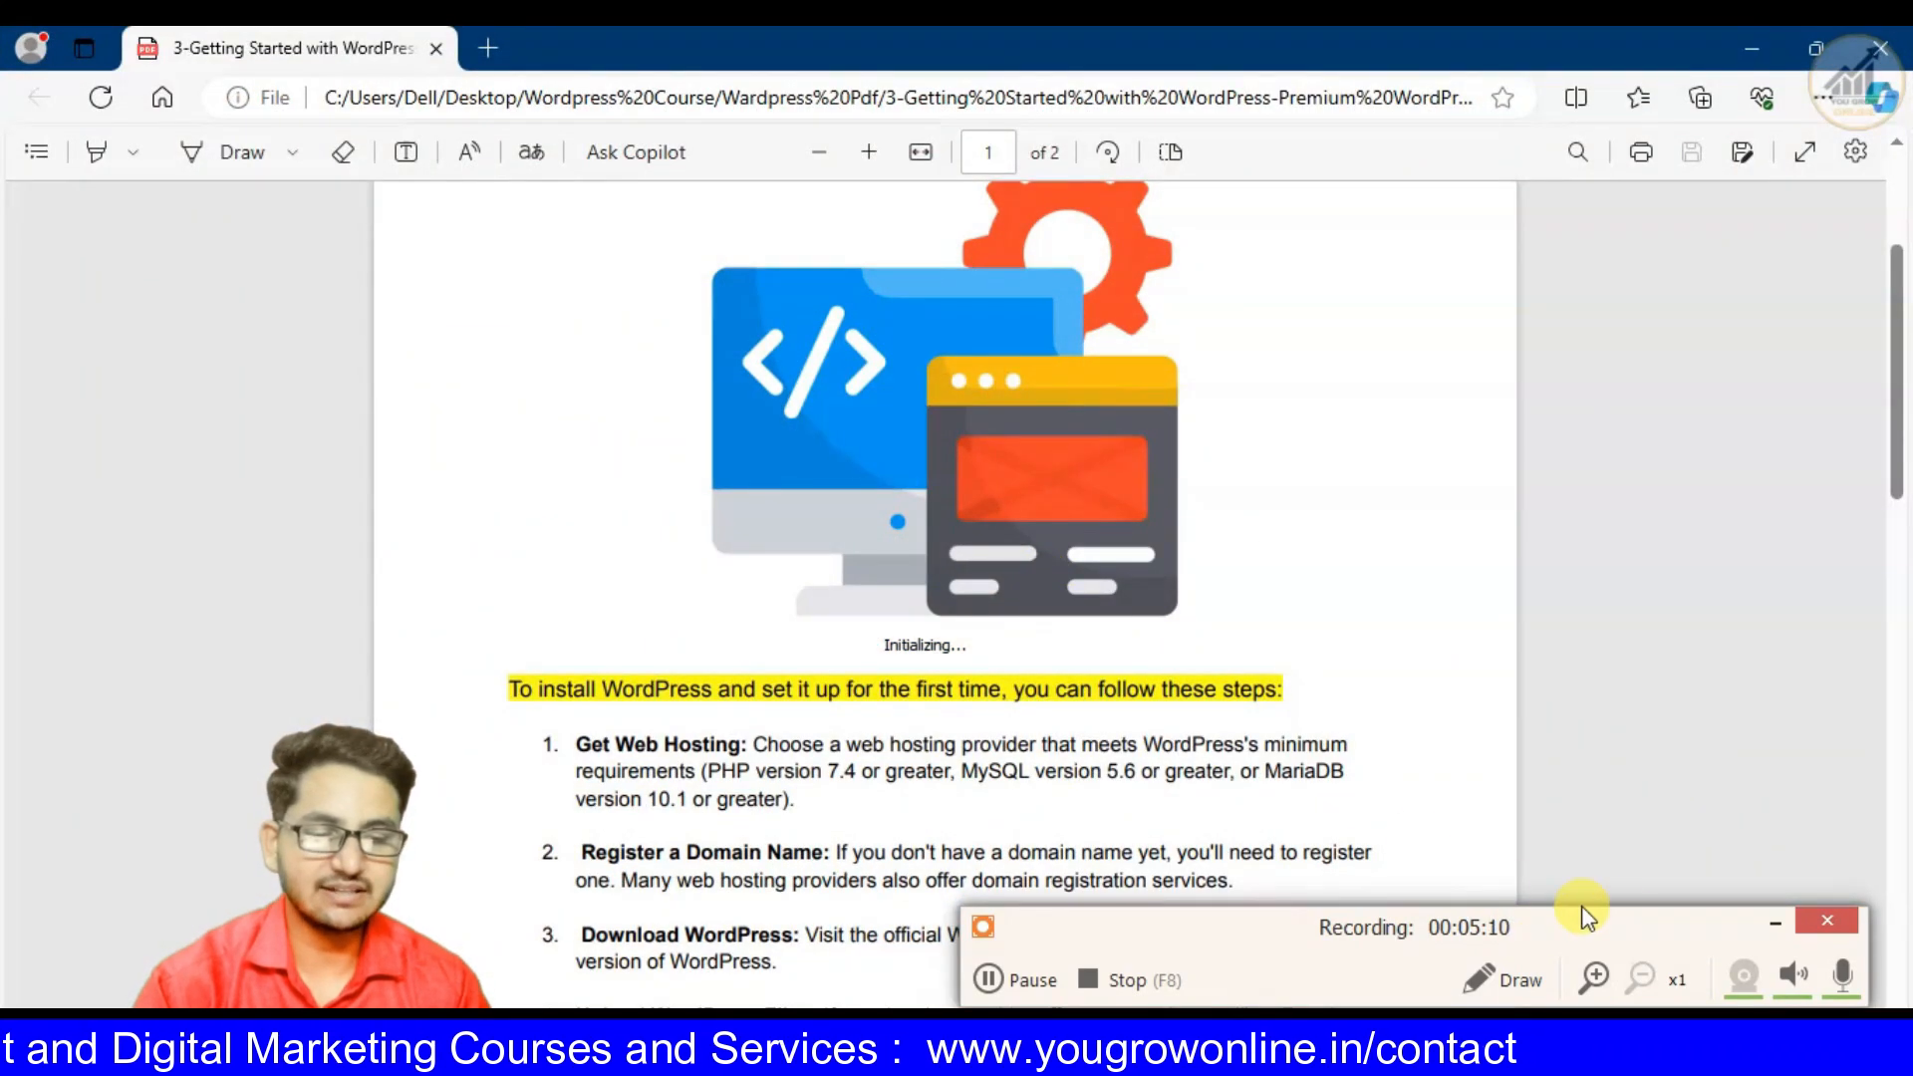
click(1772, 923)
scroll(948, 627, down, 3)
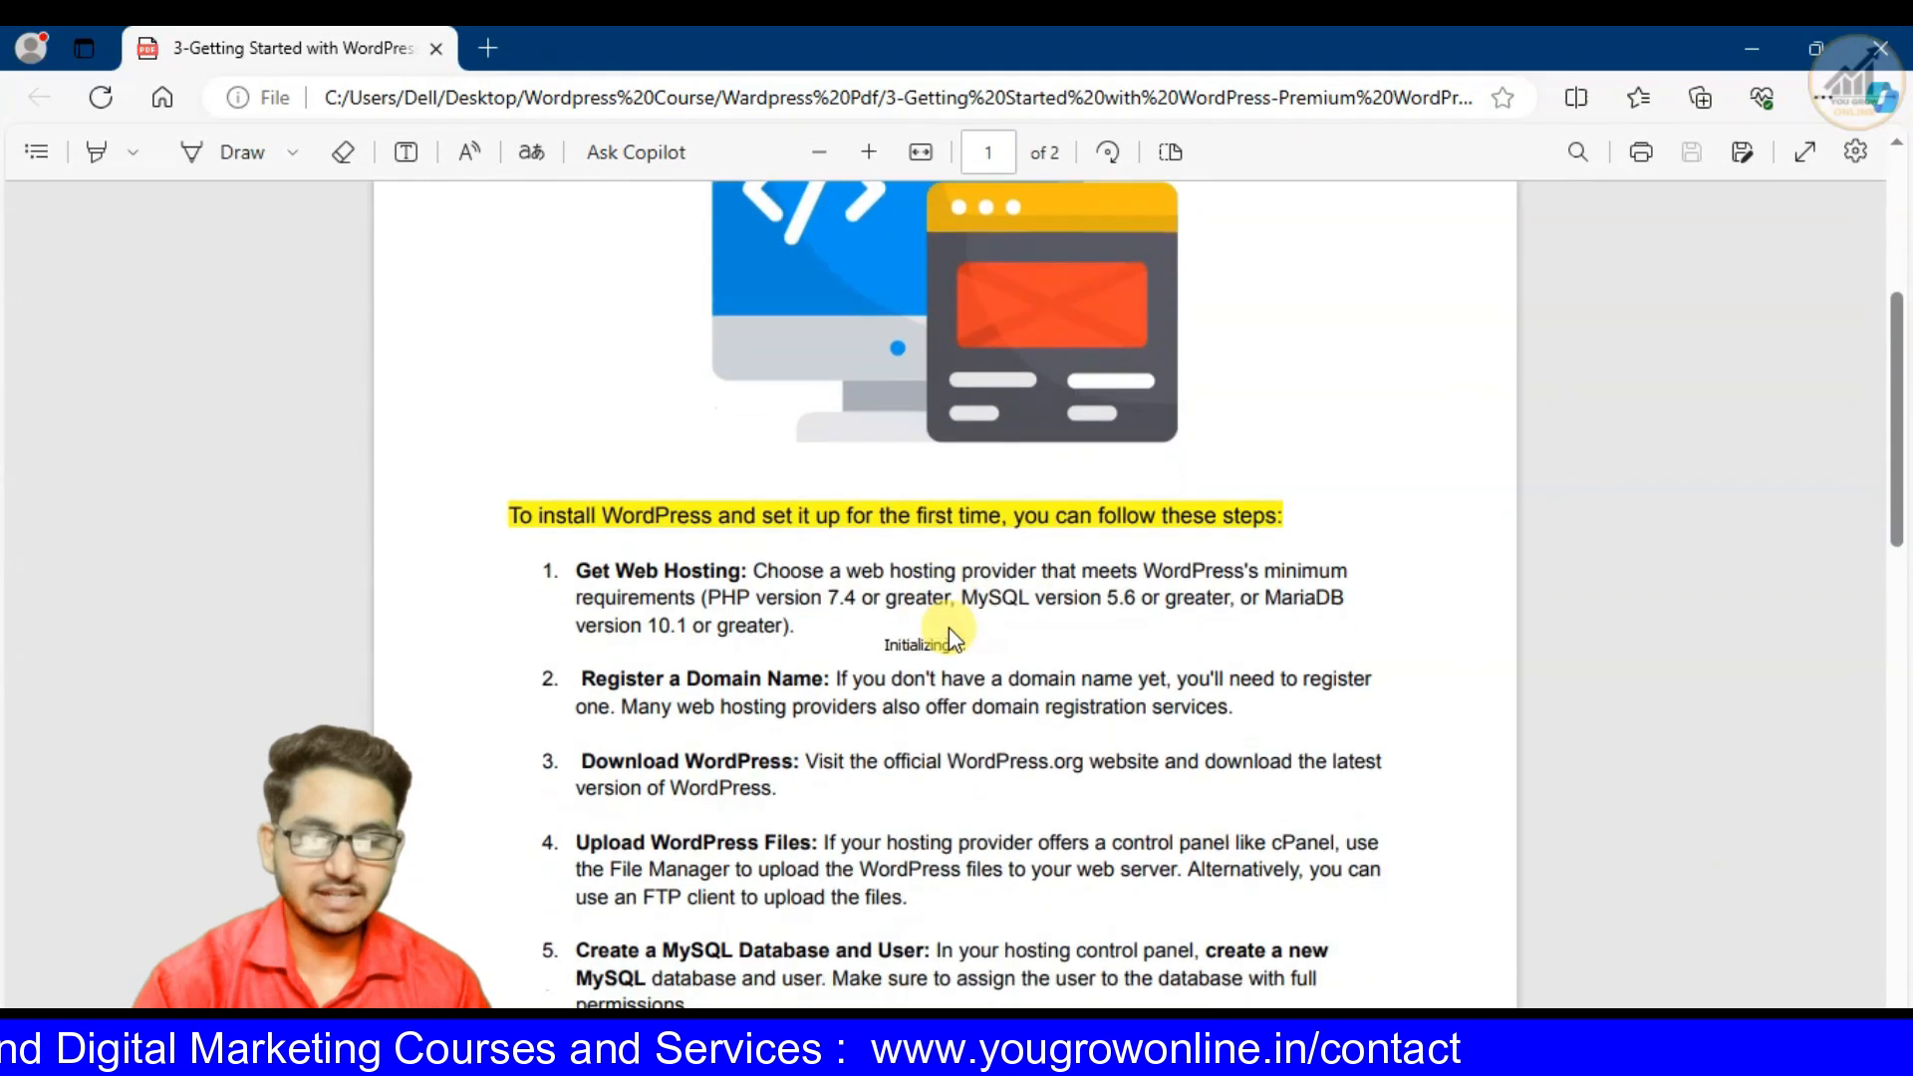
scroll(773, 486, up, 4)
scroll(695, 751, down, 3)
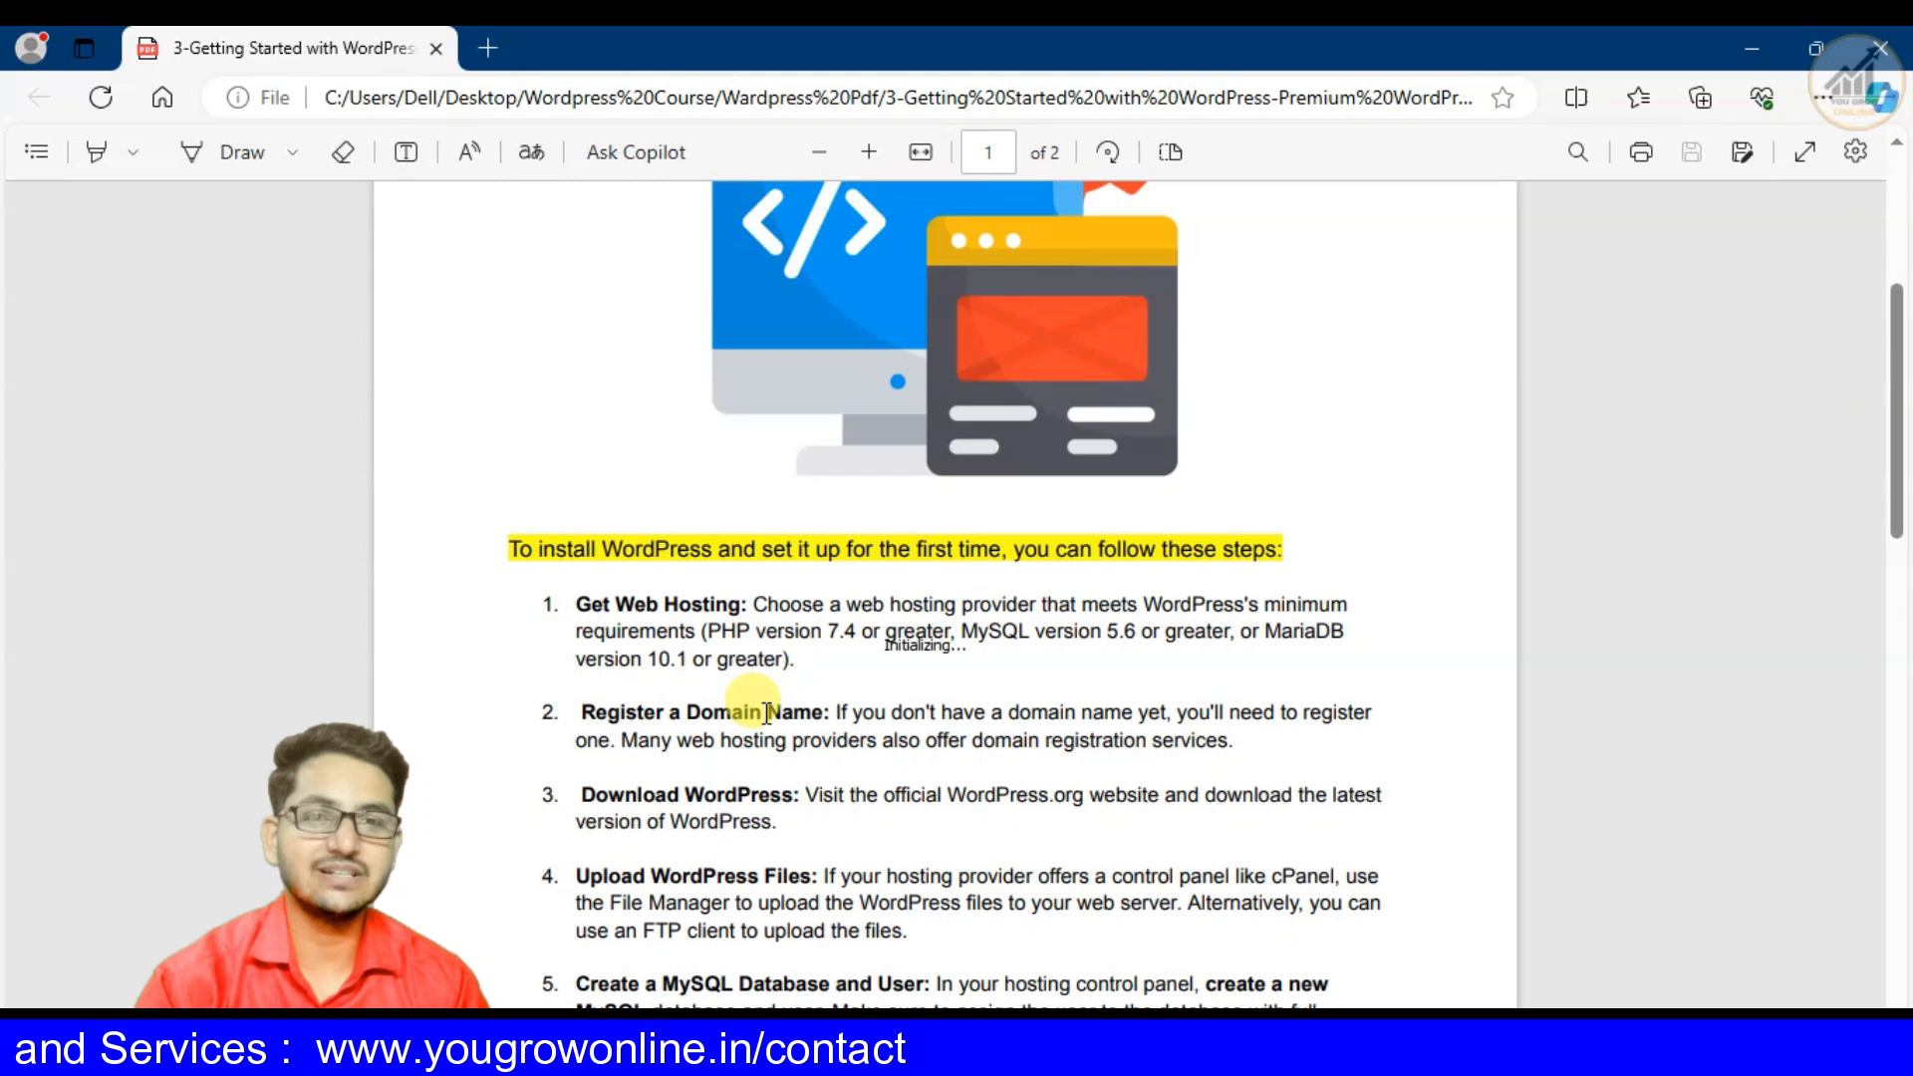
scroll(765, 709, down, 3)
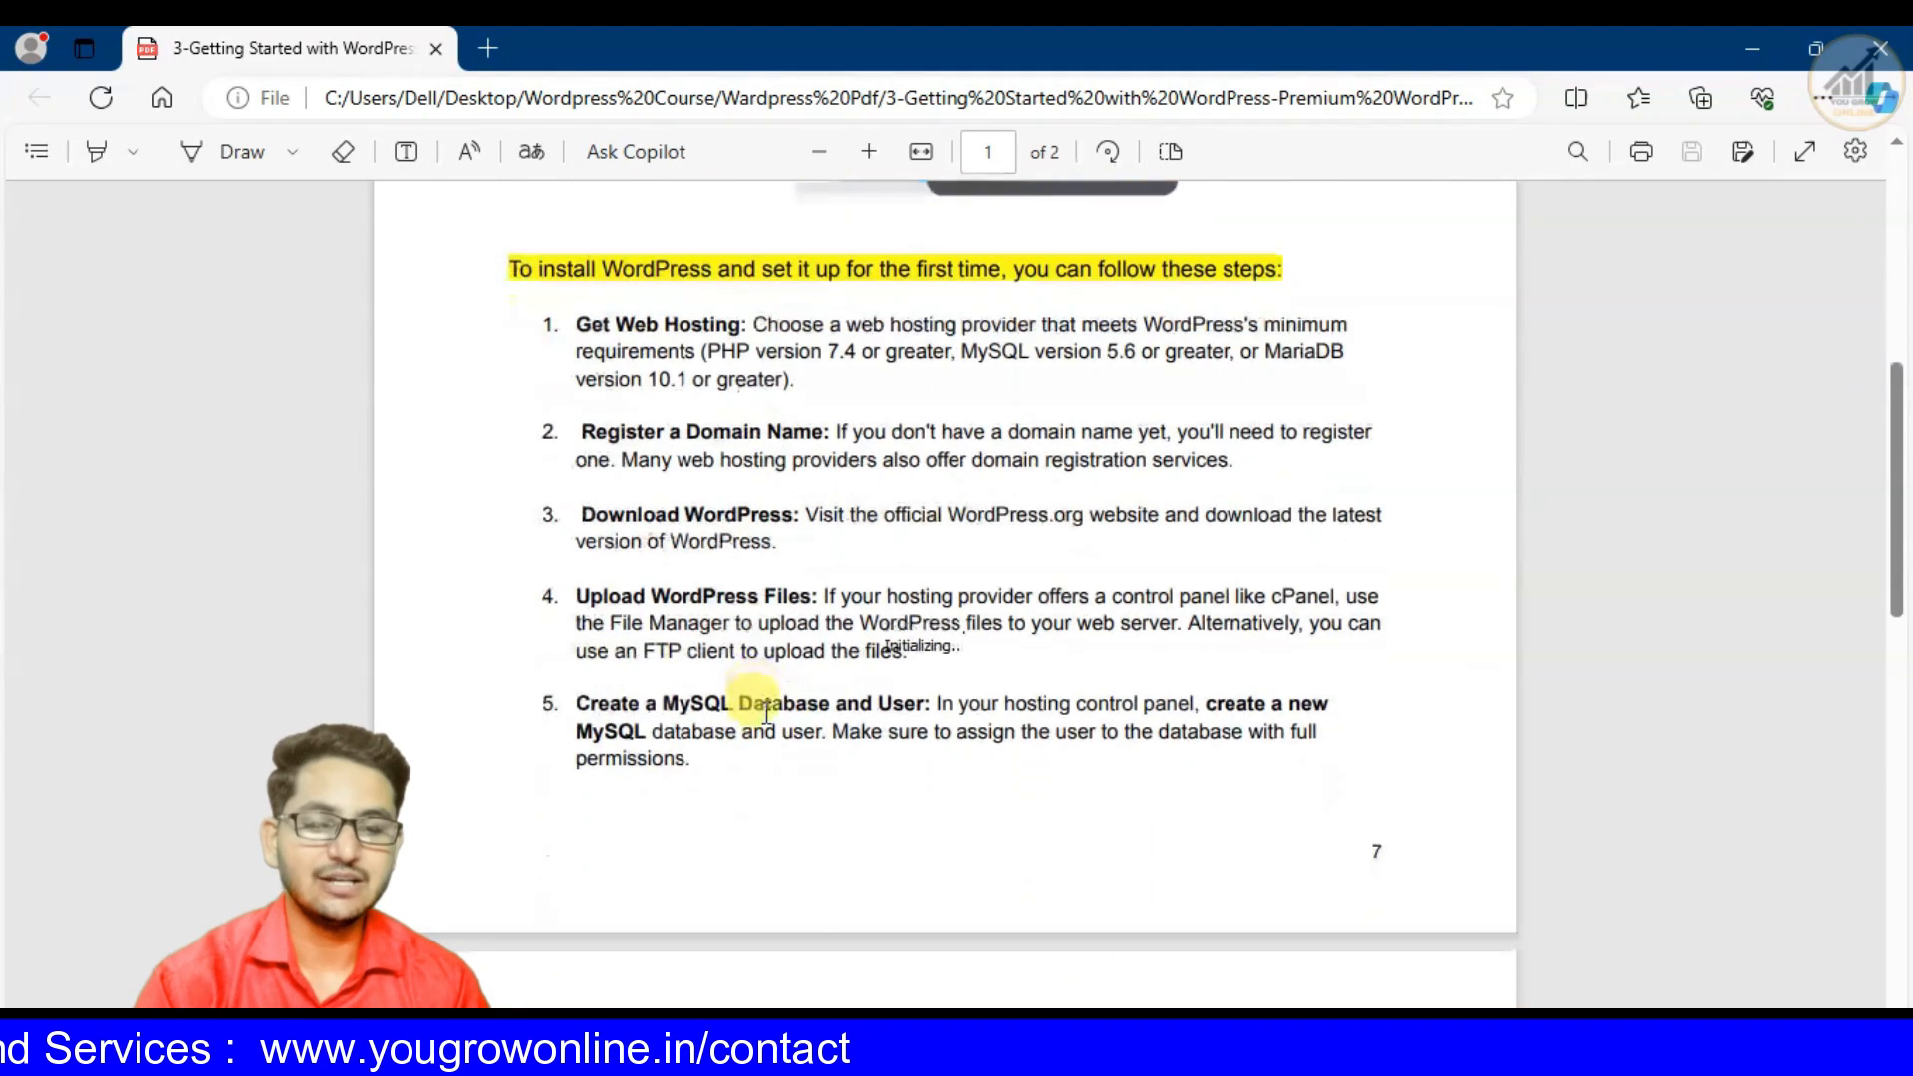
scroll(763, 703, up, 7)
scroll(757, 697, down, 3)
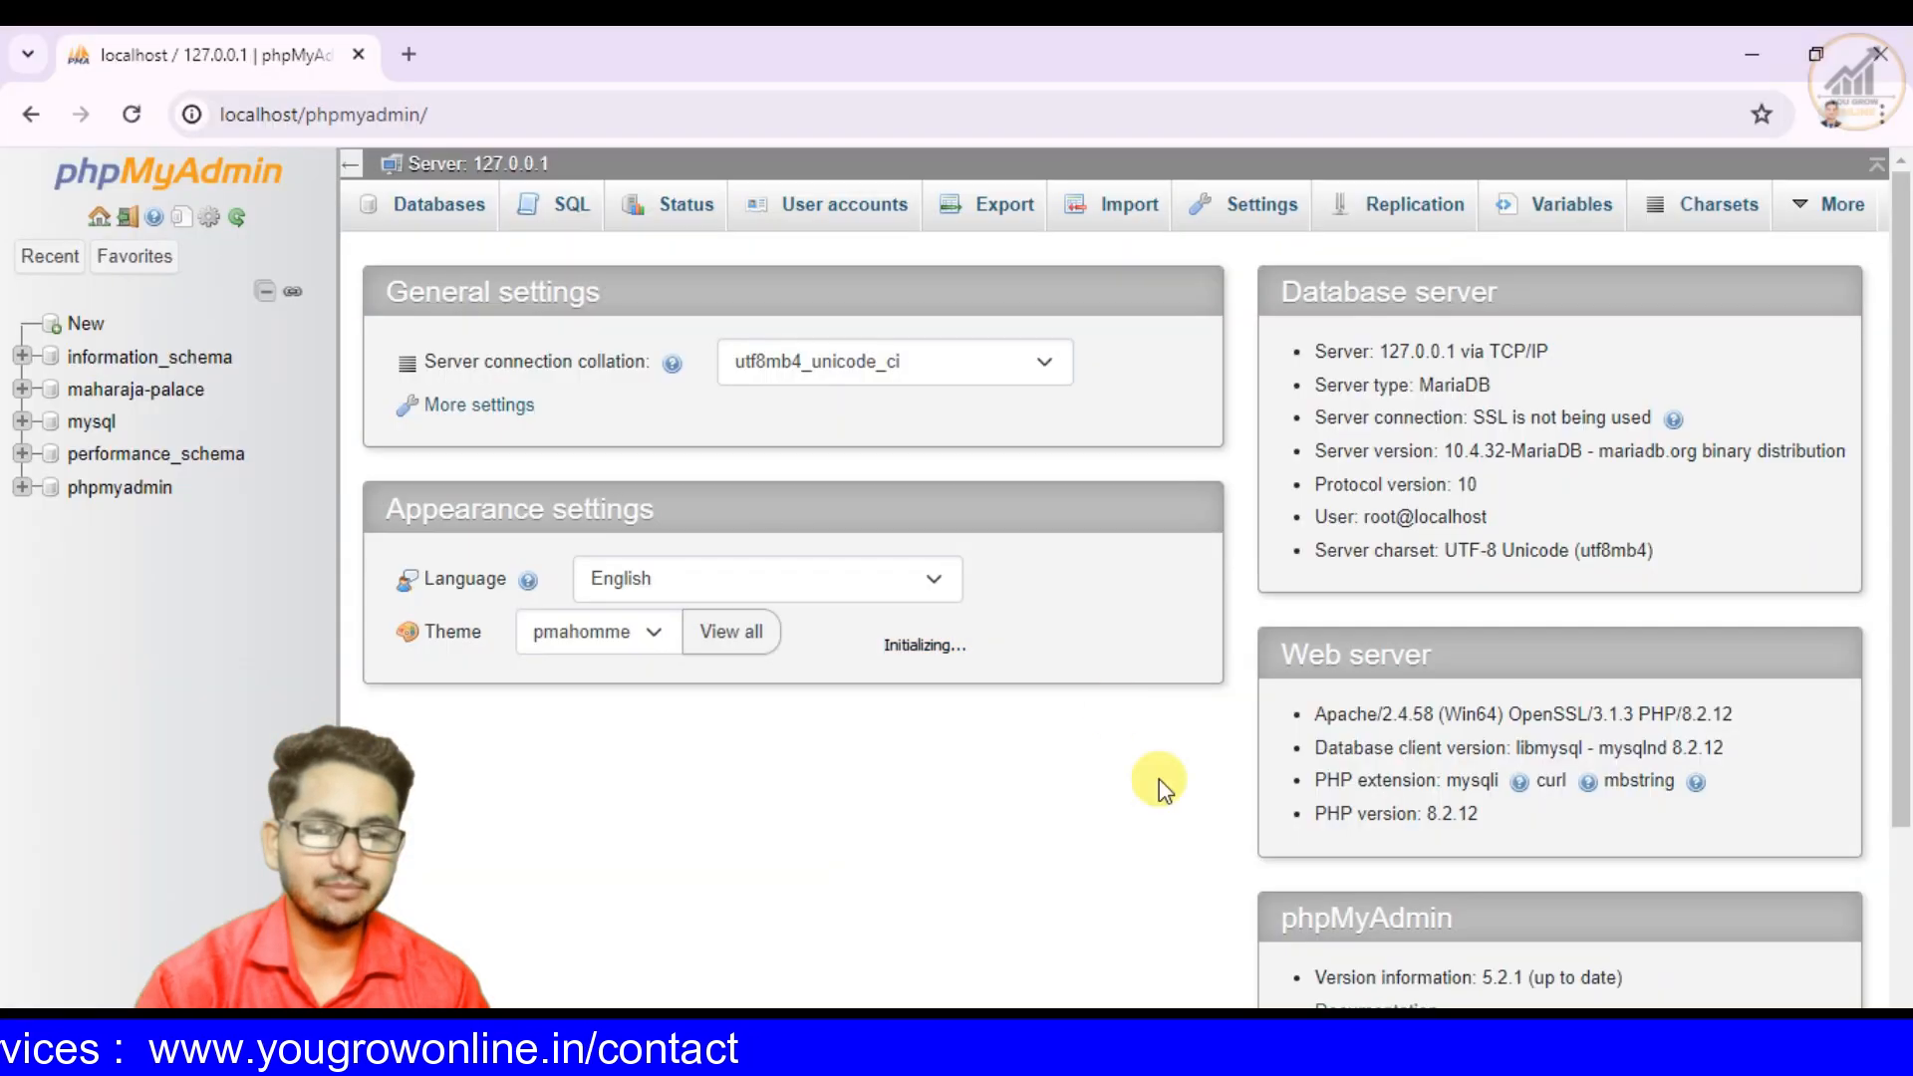
click(408, 58)
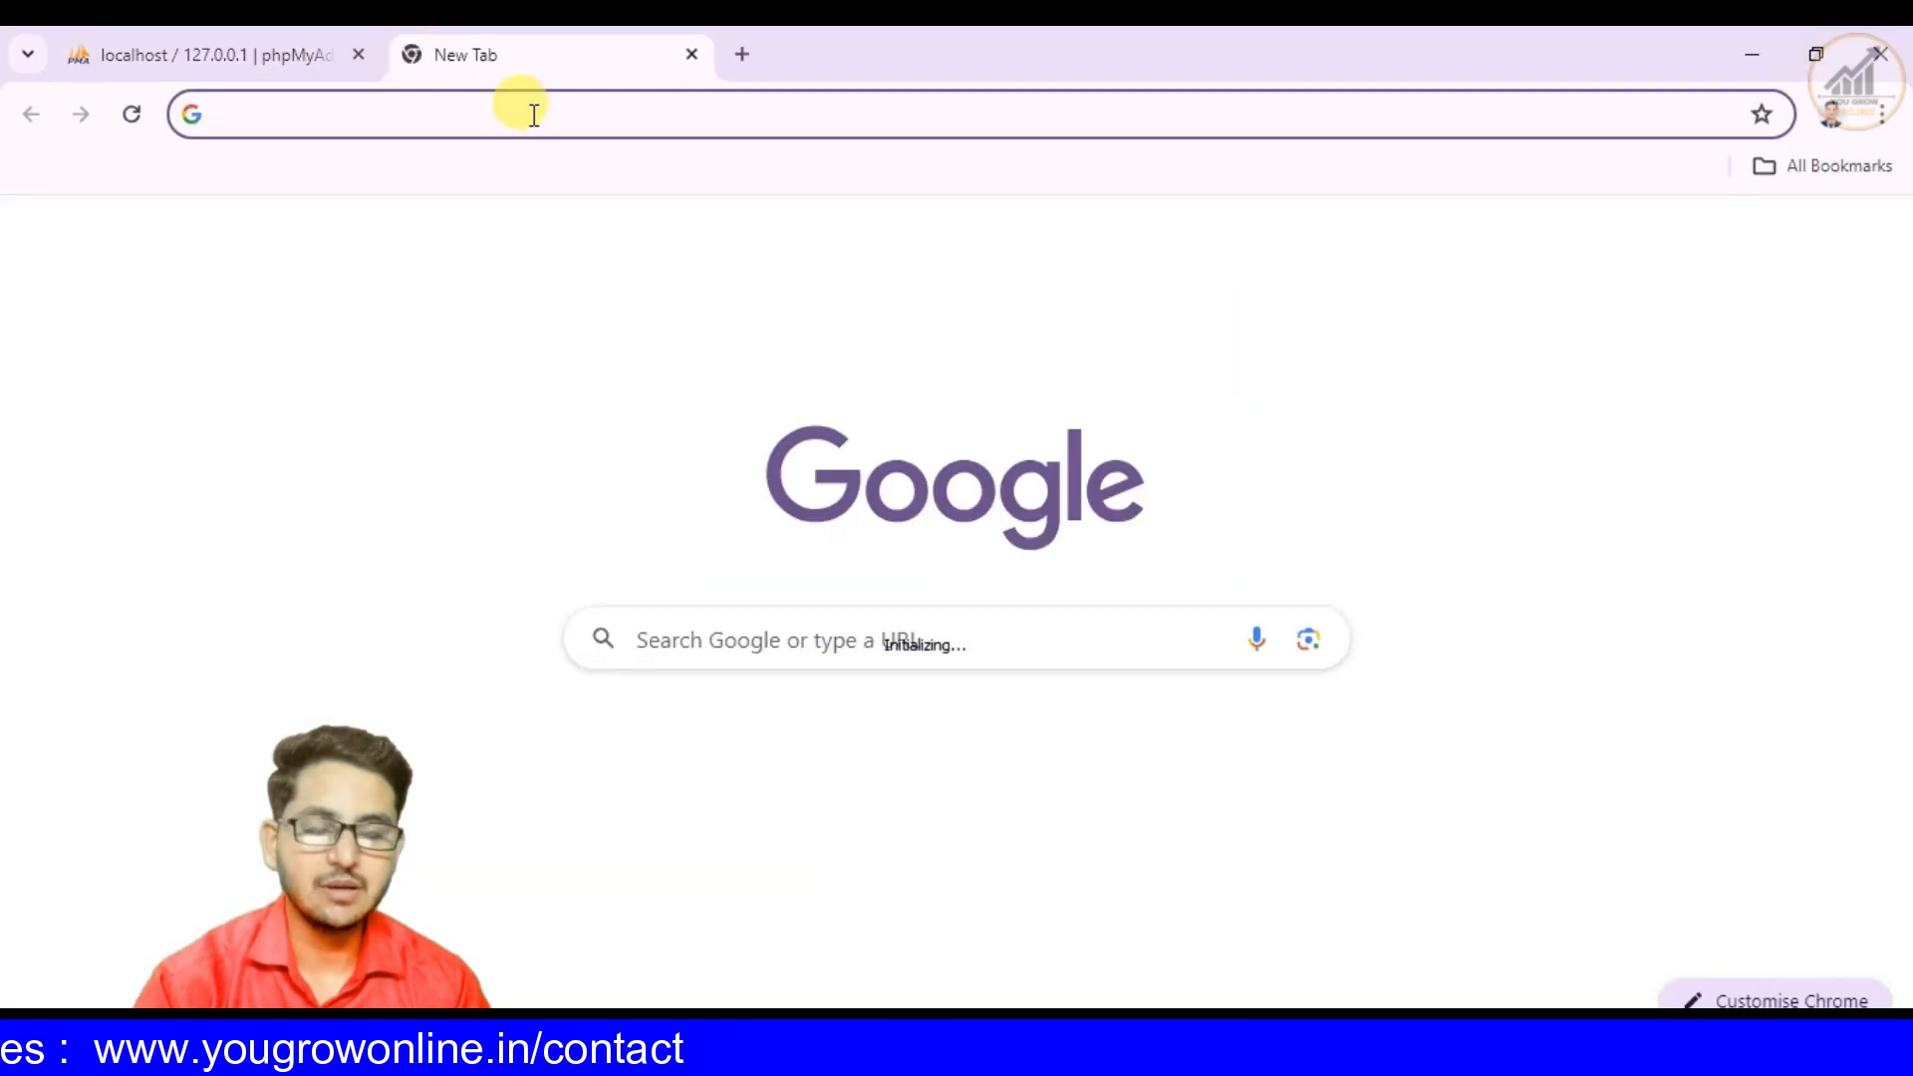
click(534, 113)
text(y)
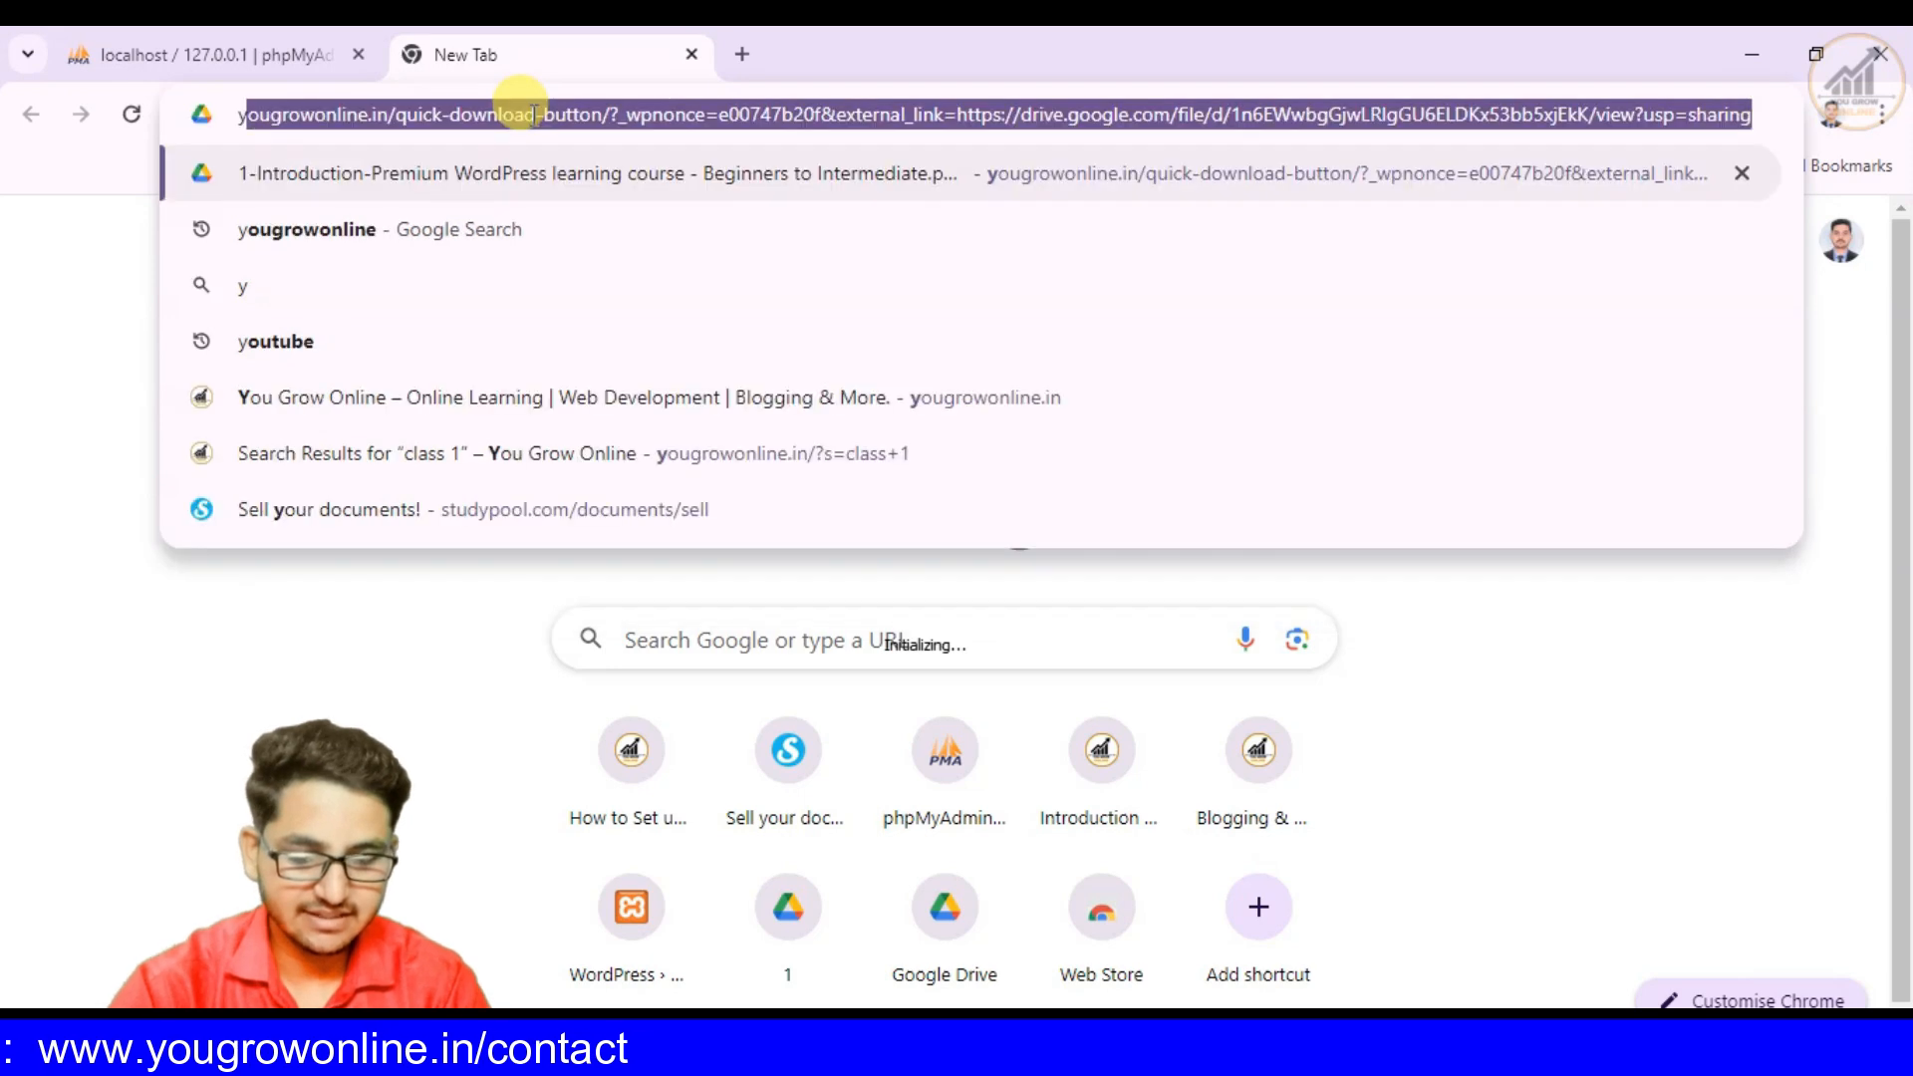
text(ougrowin)
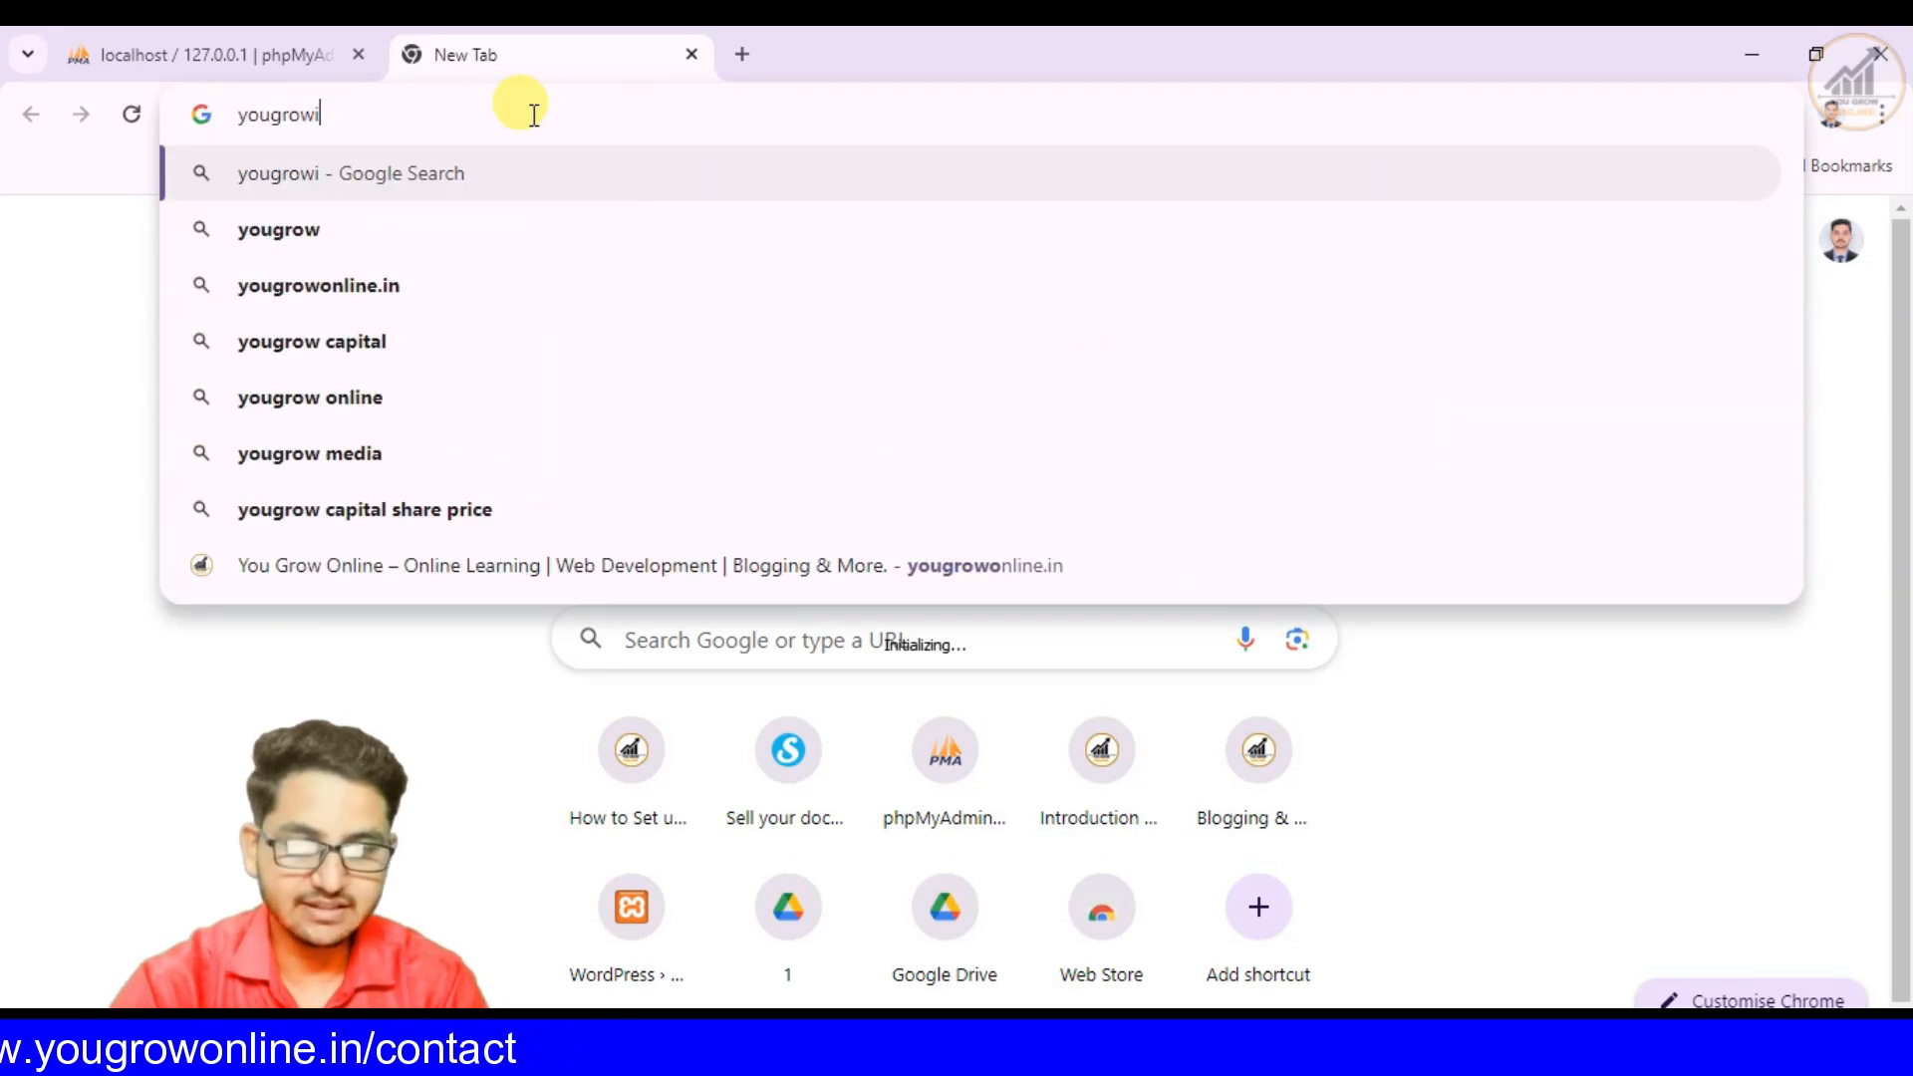
key(BackSpace)
text(online)
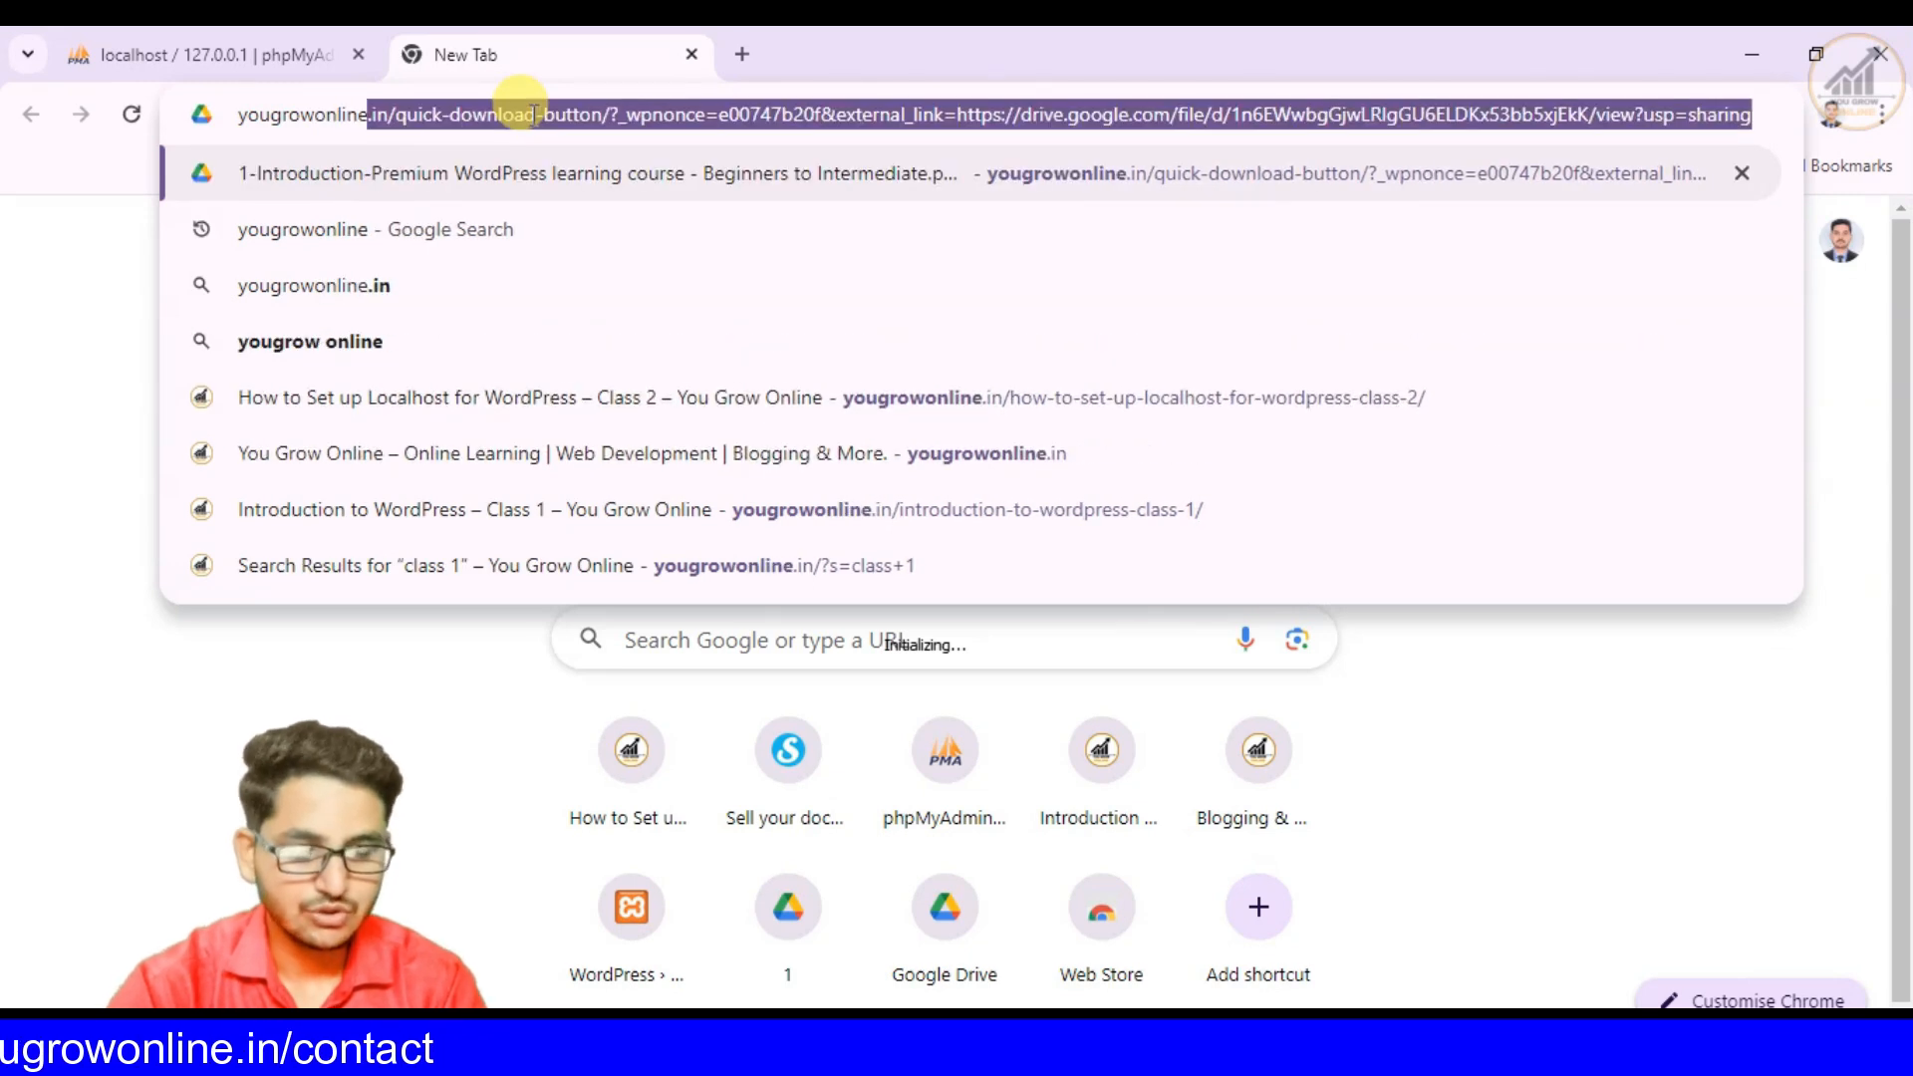
key(Return)
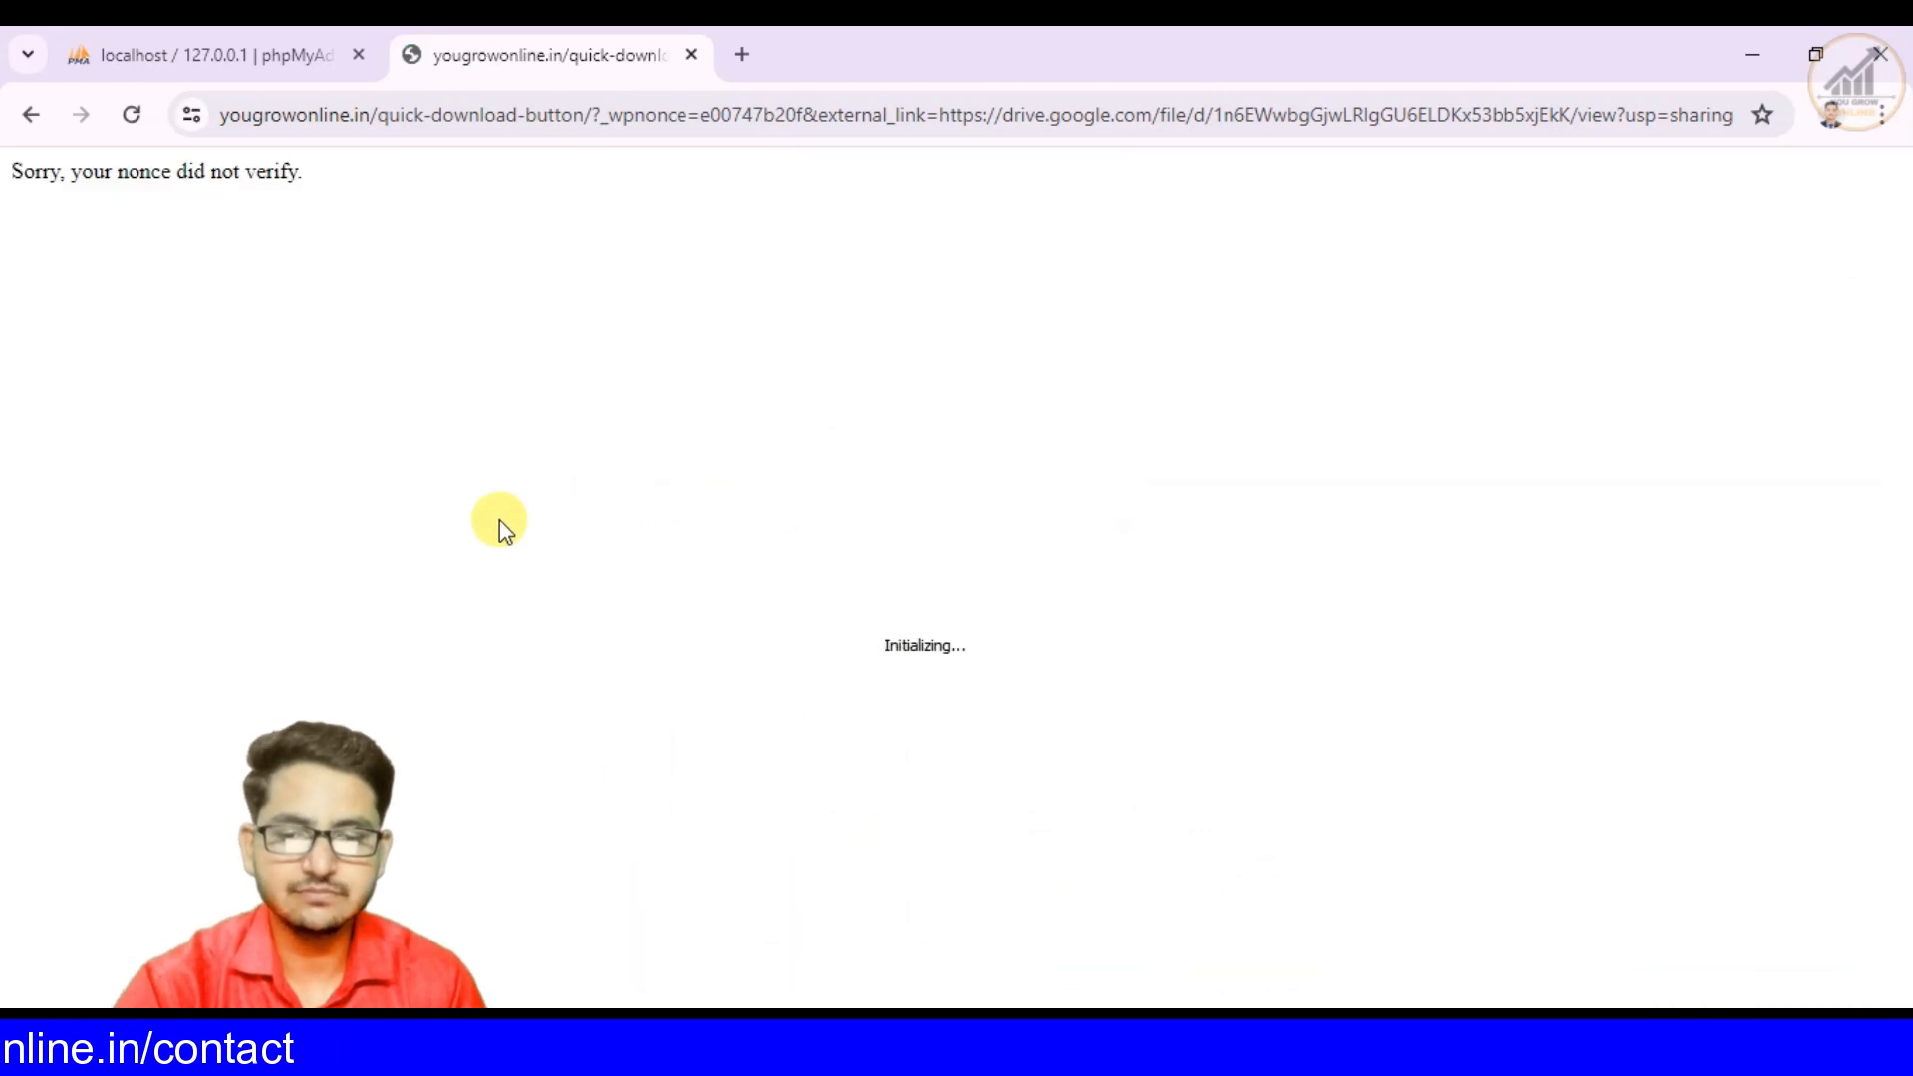
click(693, 55)
click(420, 63)
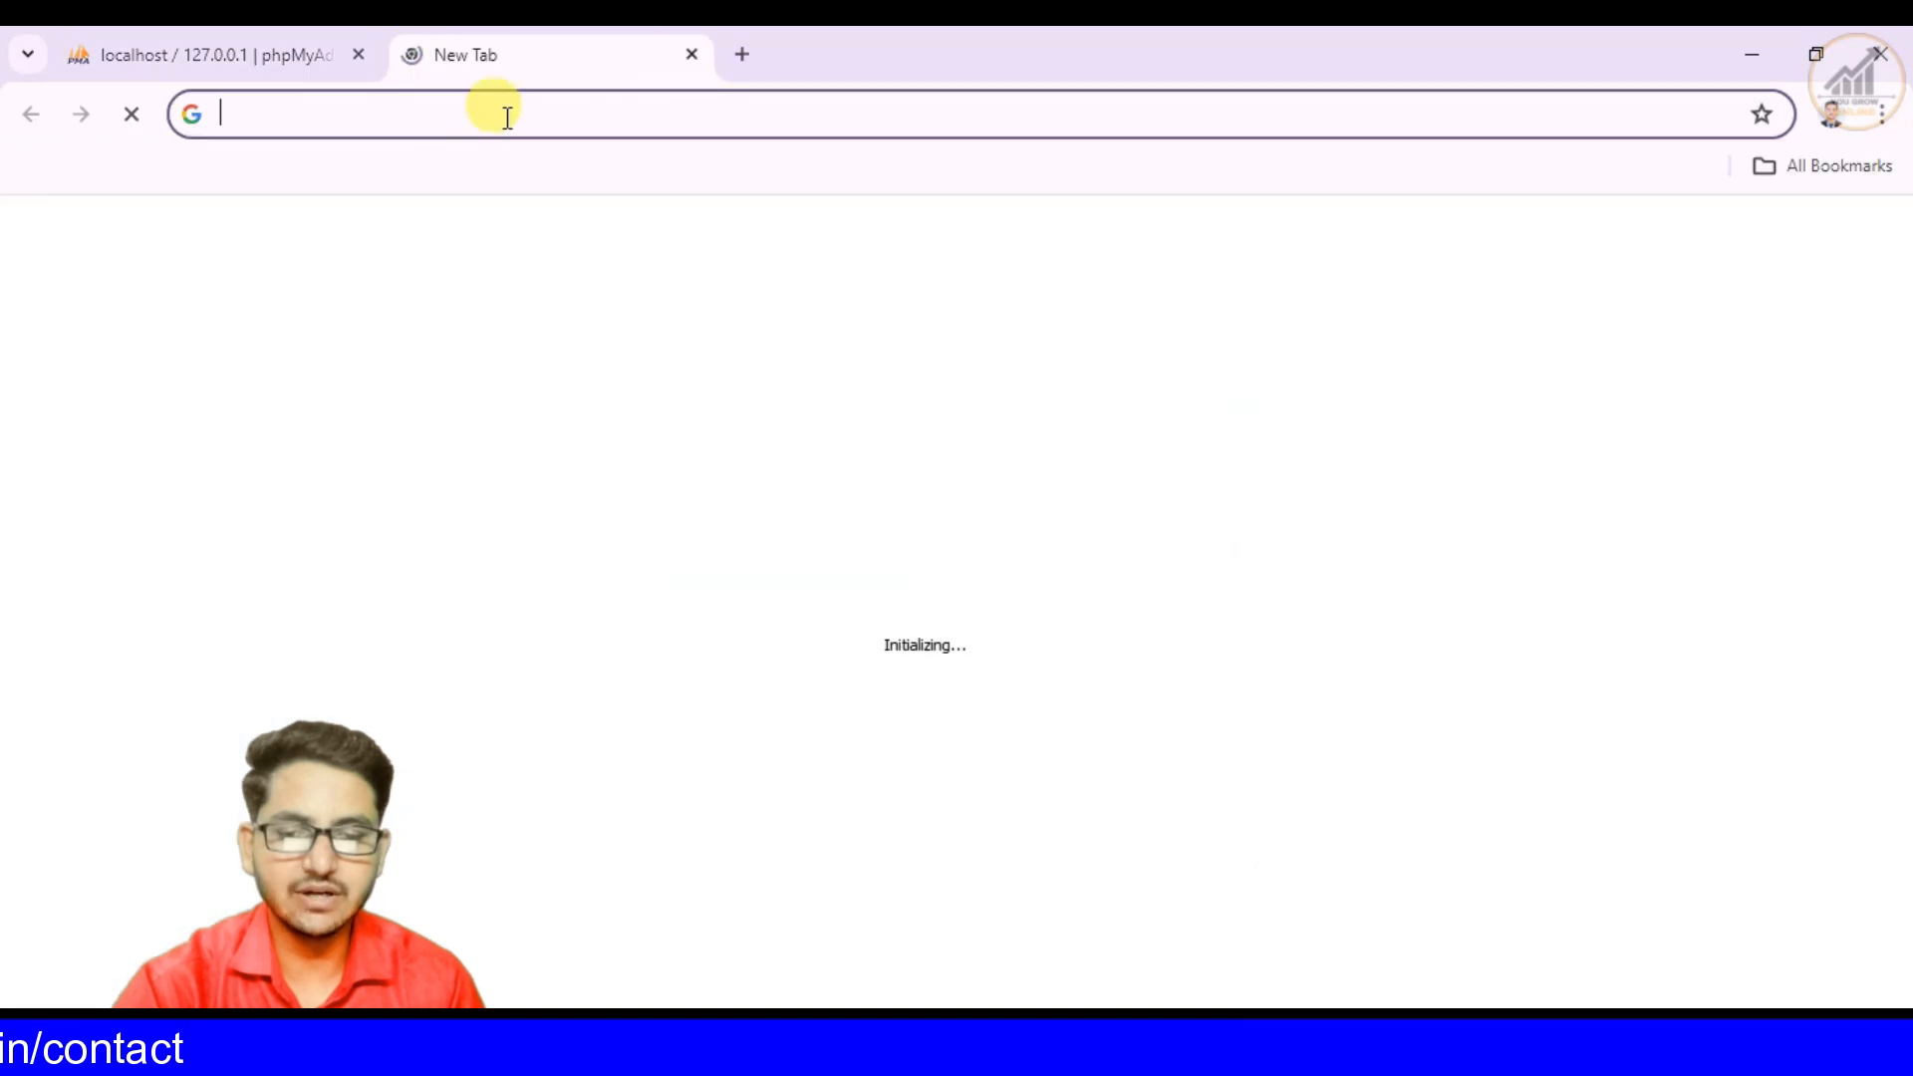
text(y)
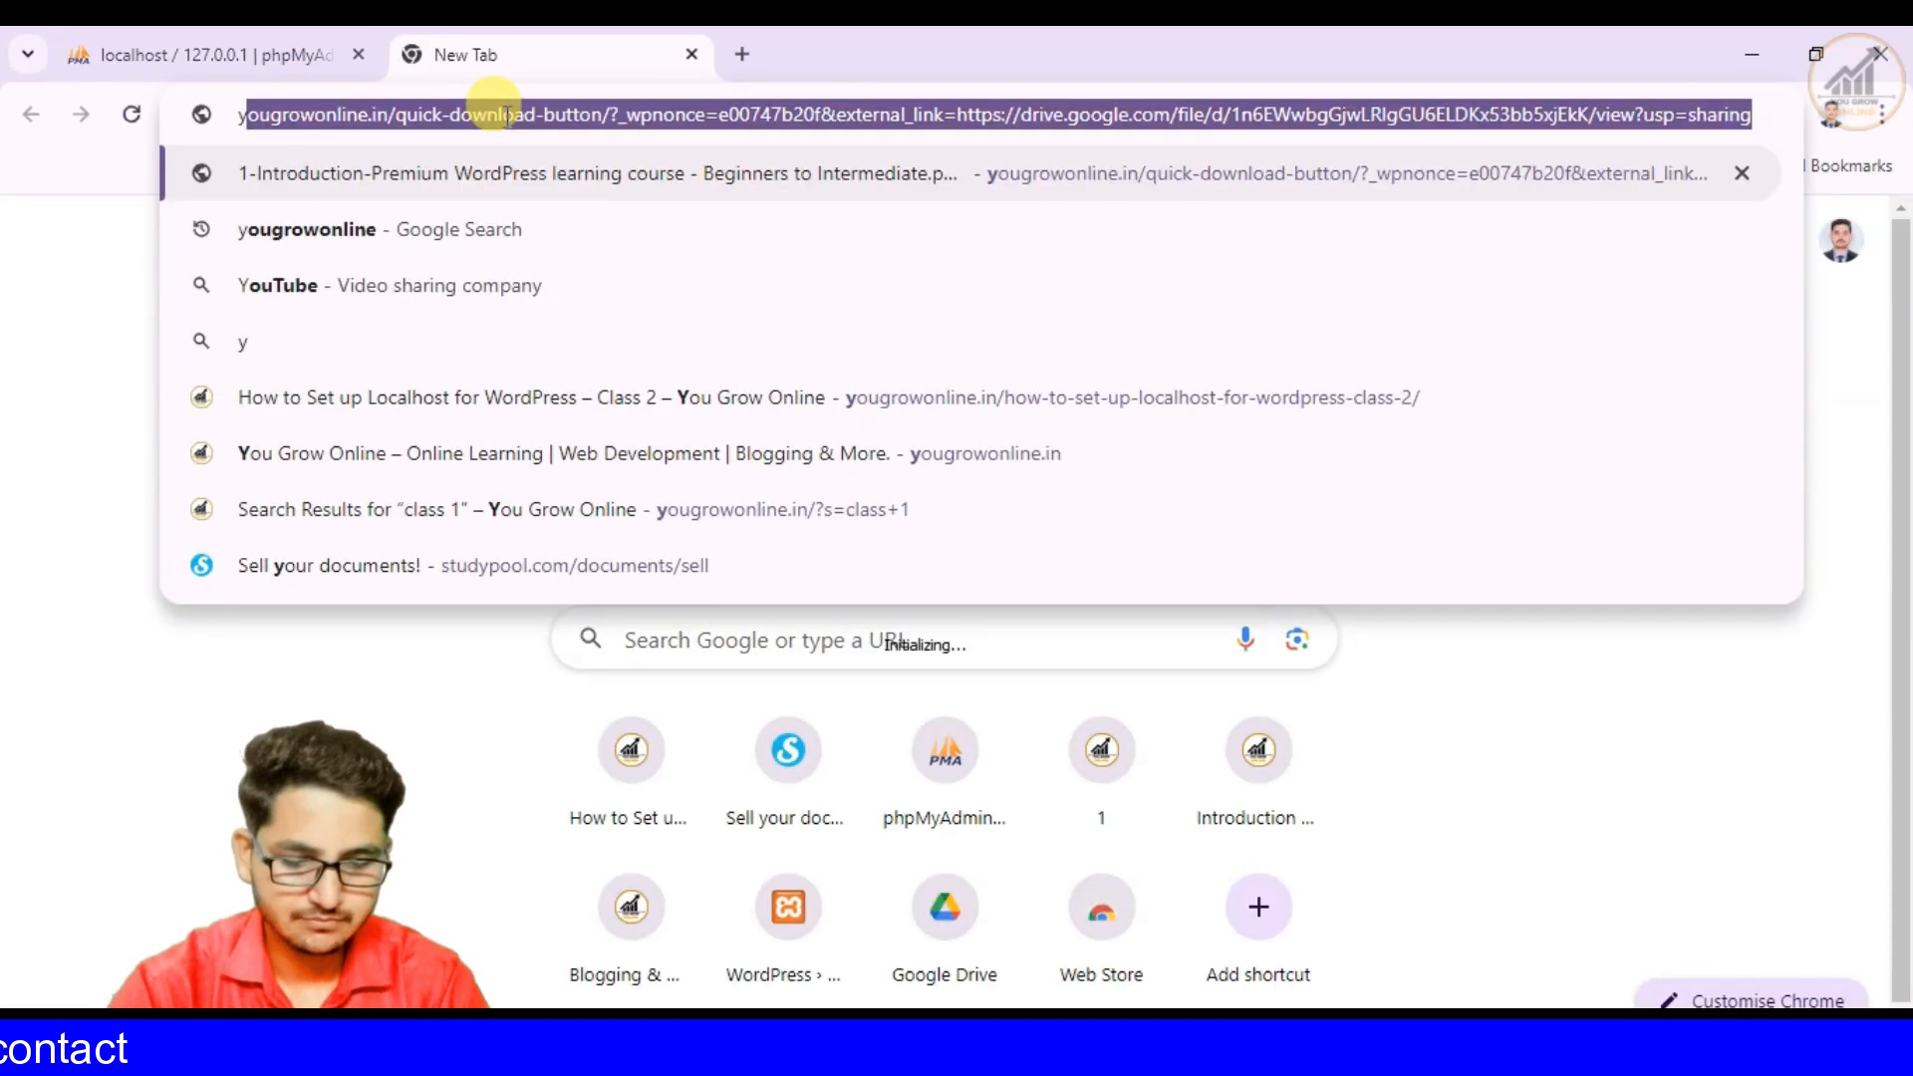
text(ougrow)
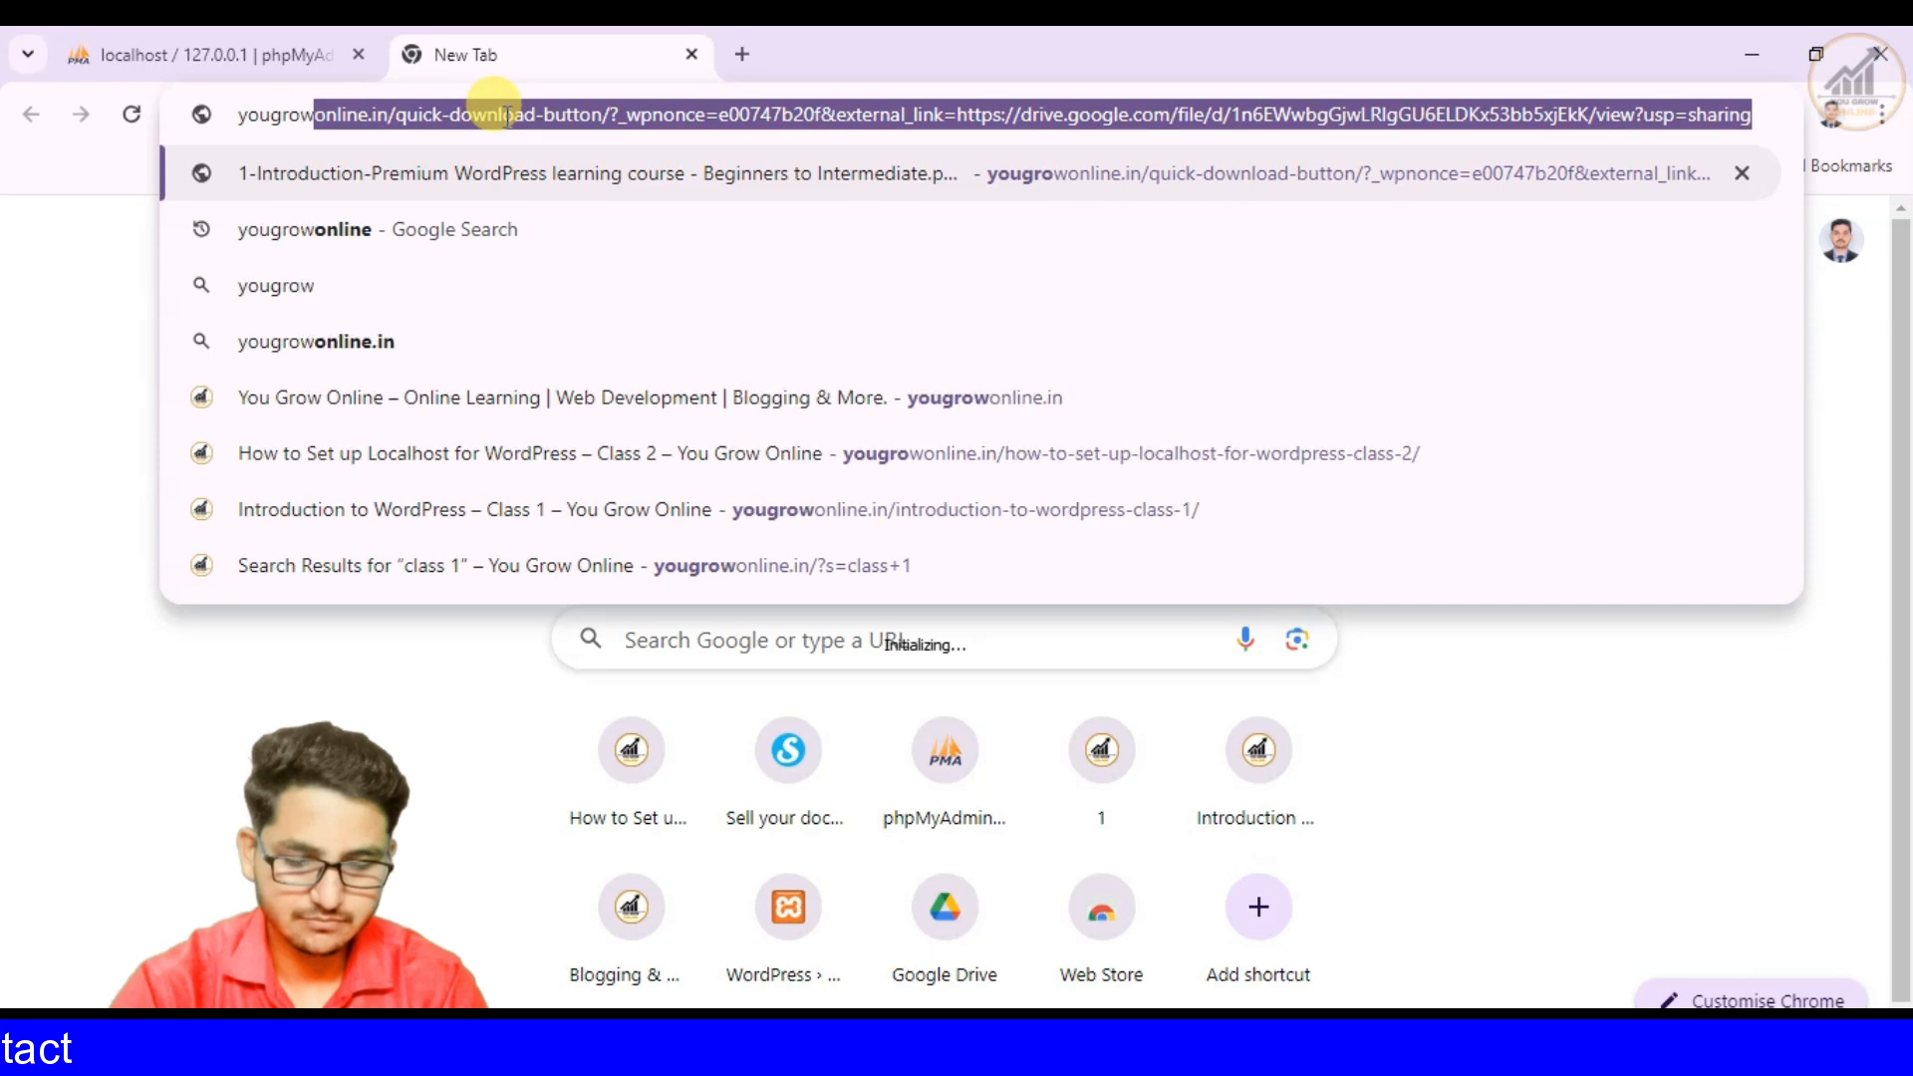
text(online)
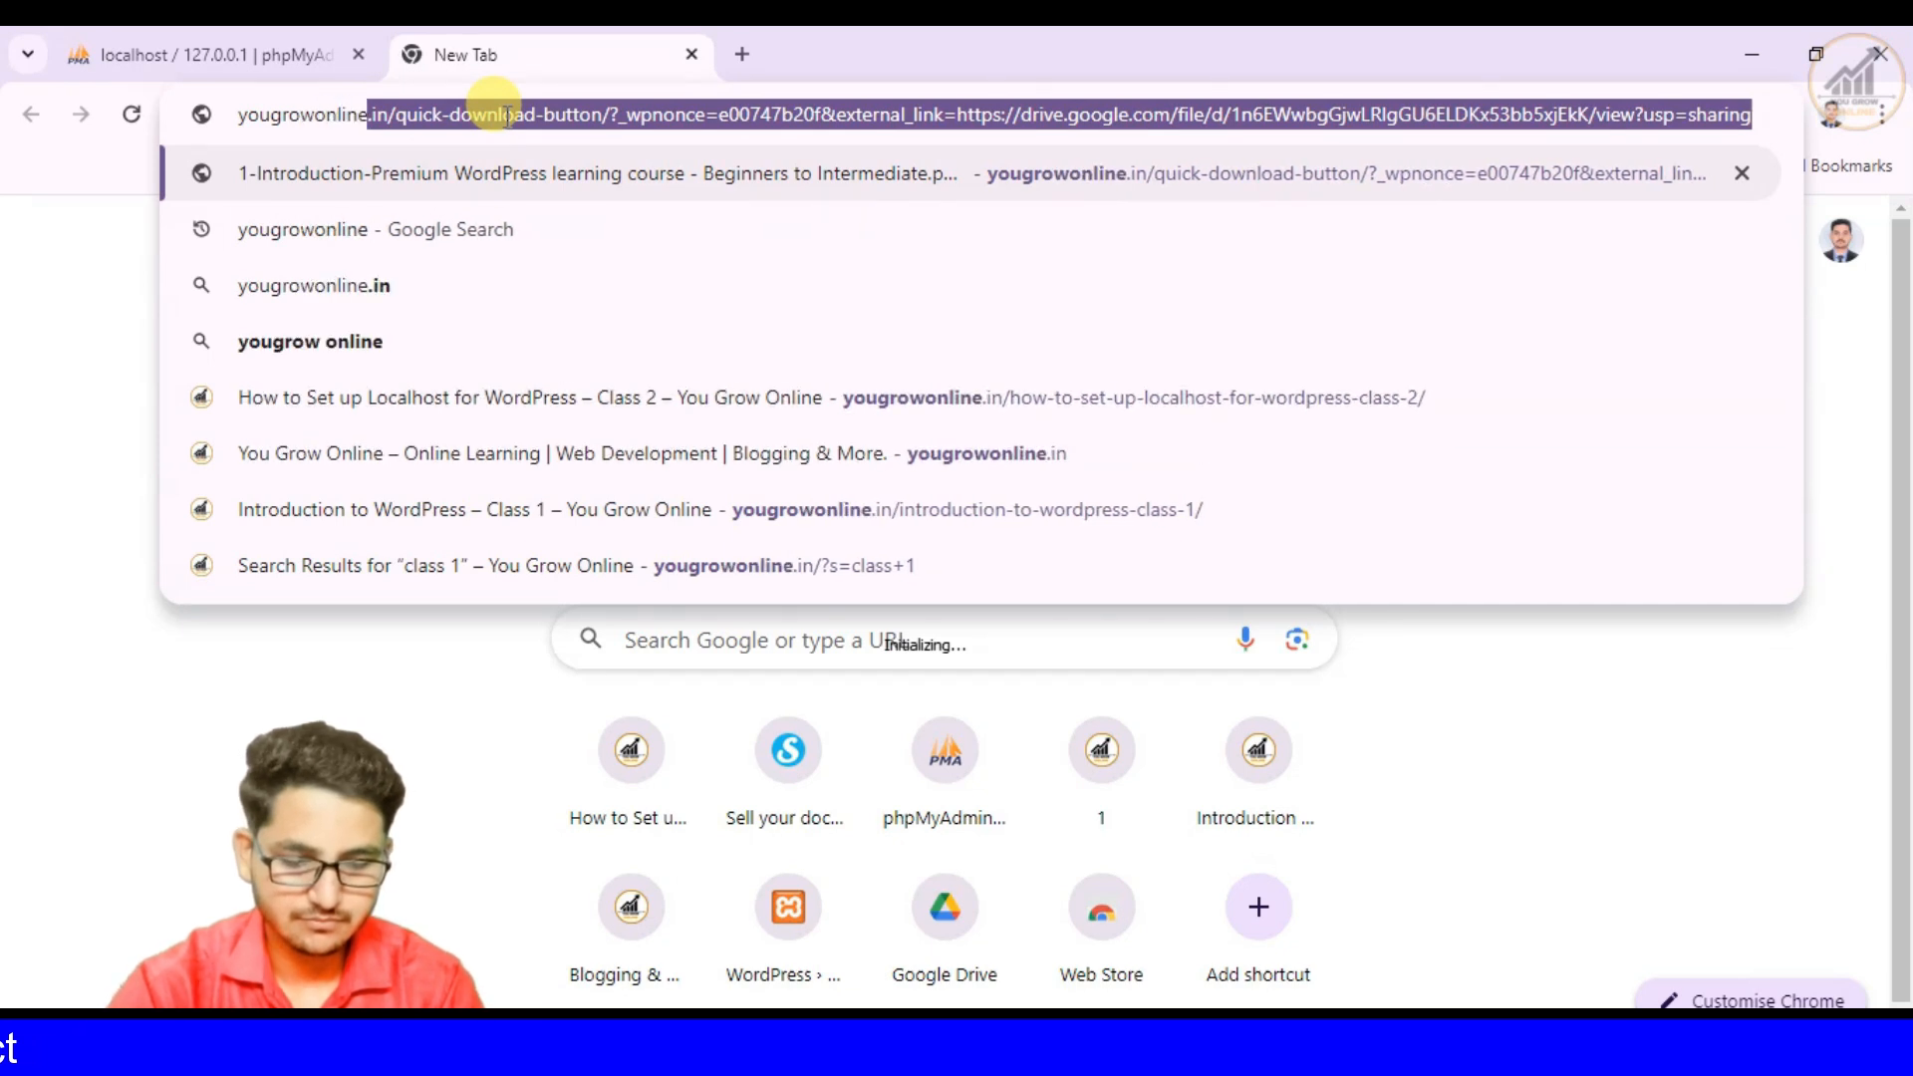
key(Return)
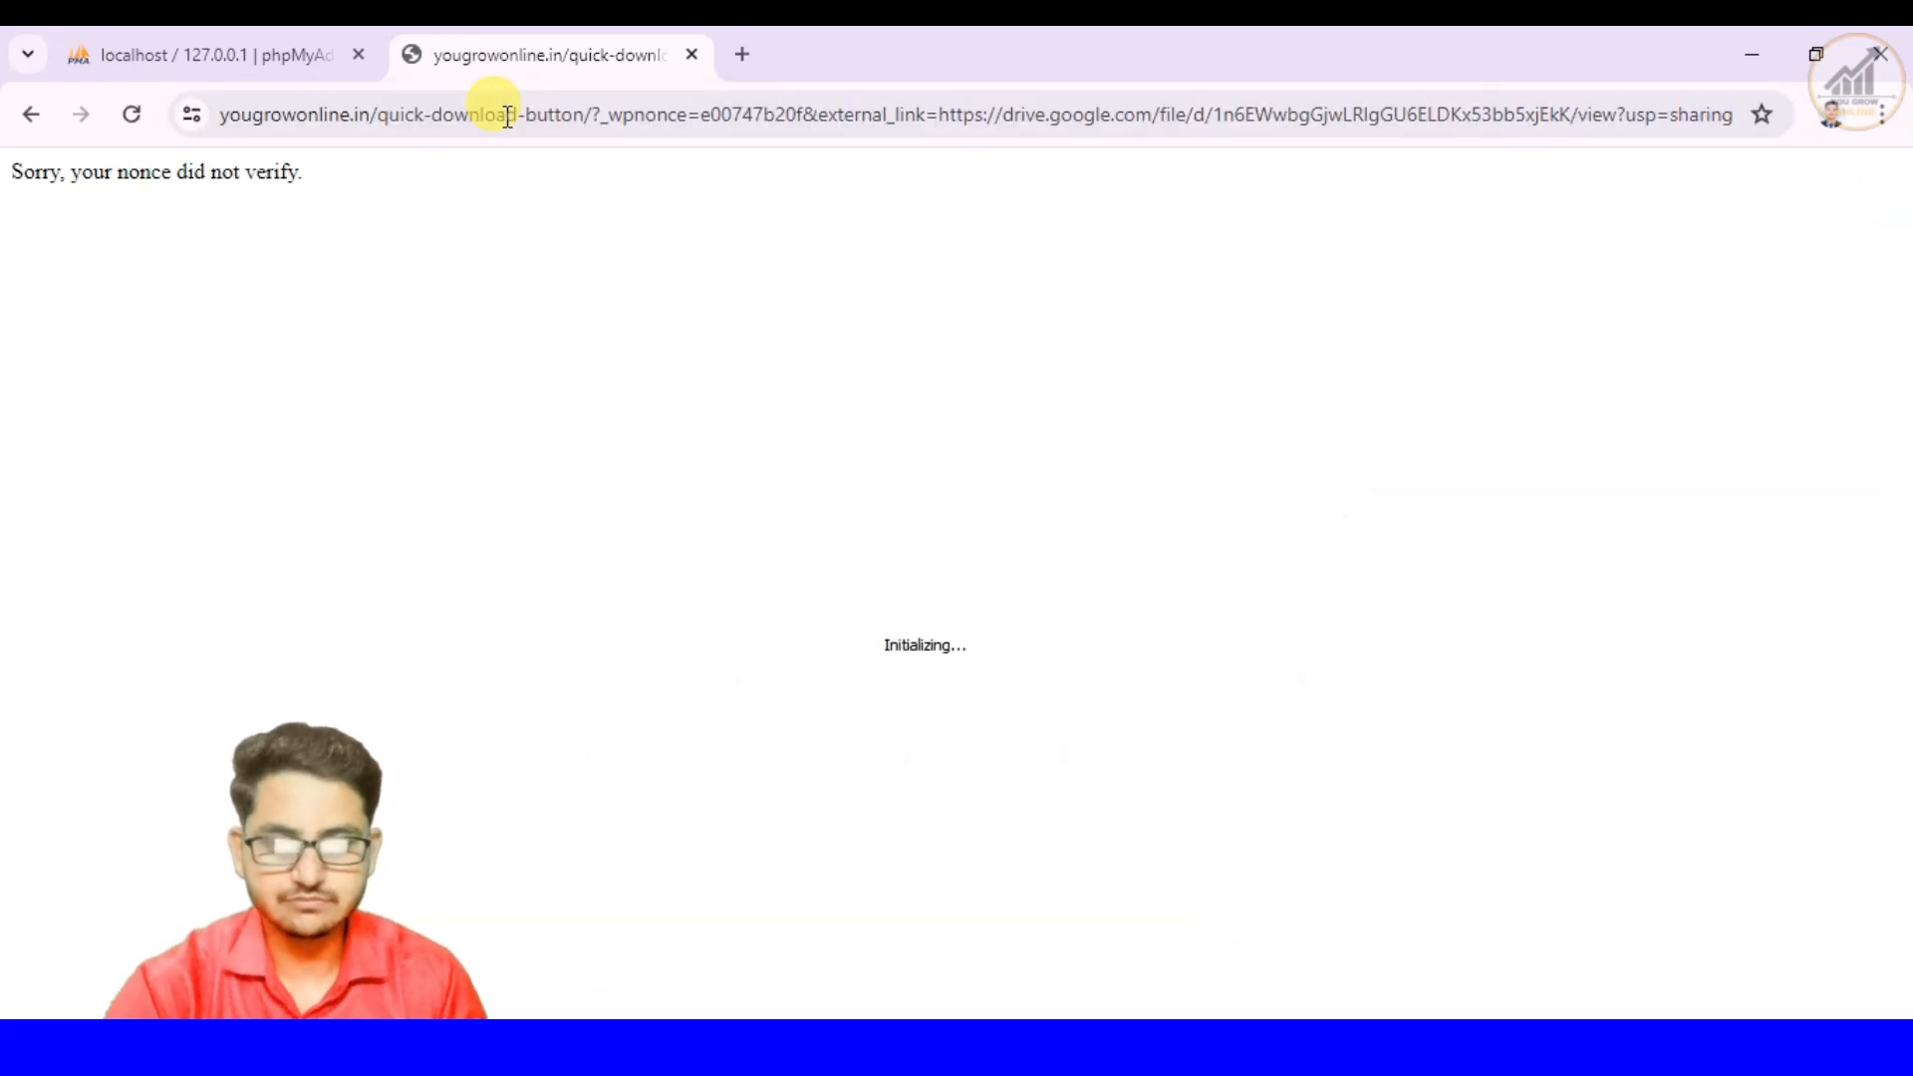
click(693, 55)
- Run a Google search for yougrowonline in a new browser tab and open the You Grow Online website
click(406, 54)
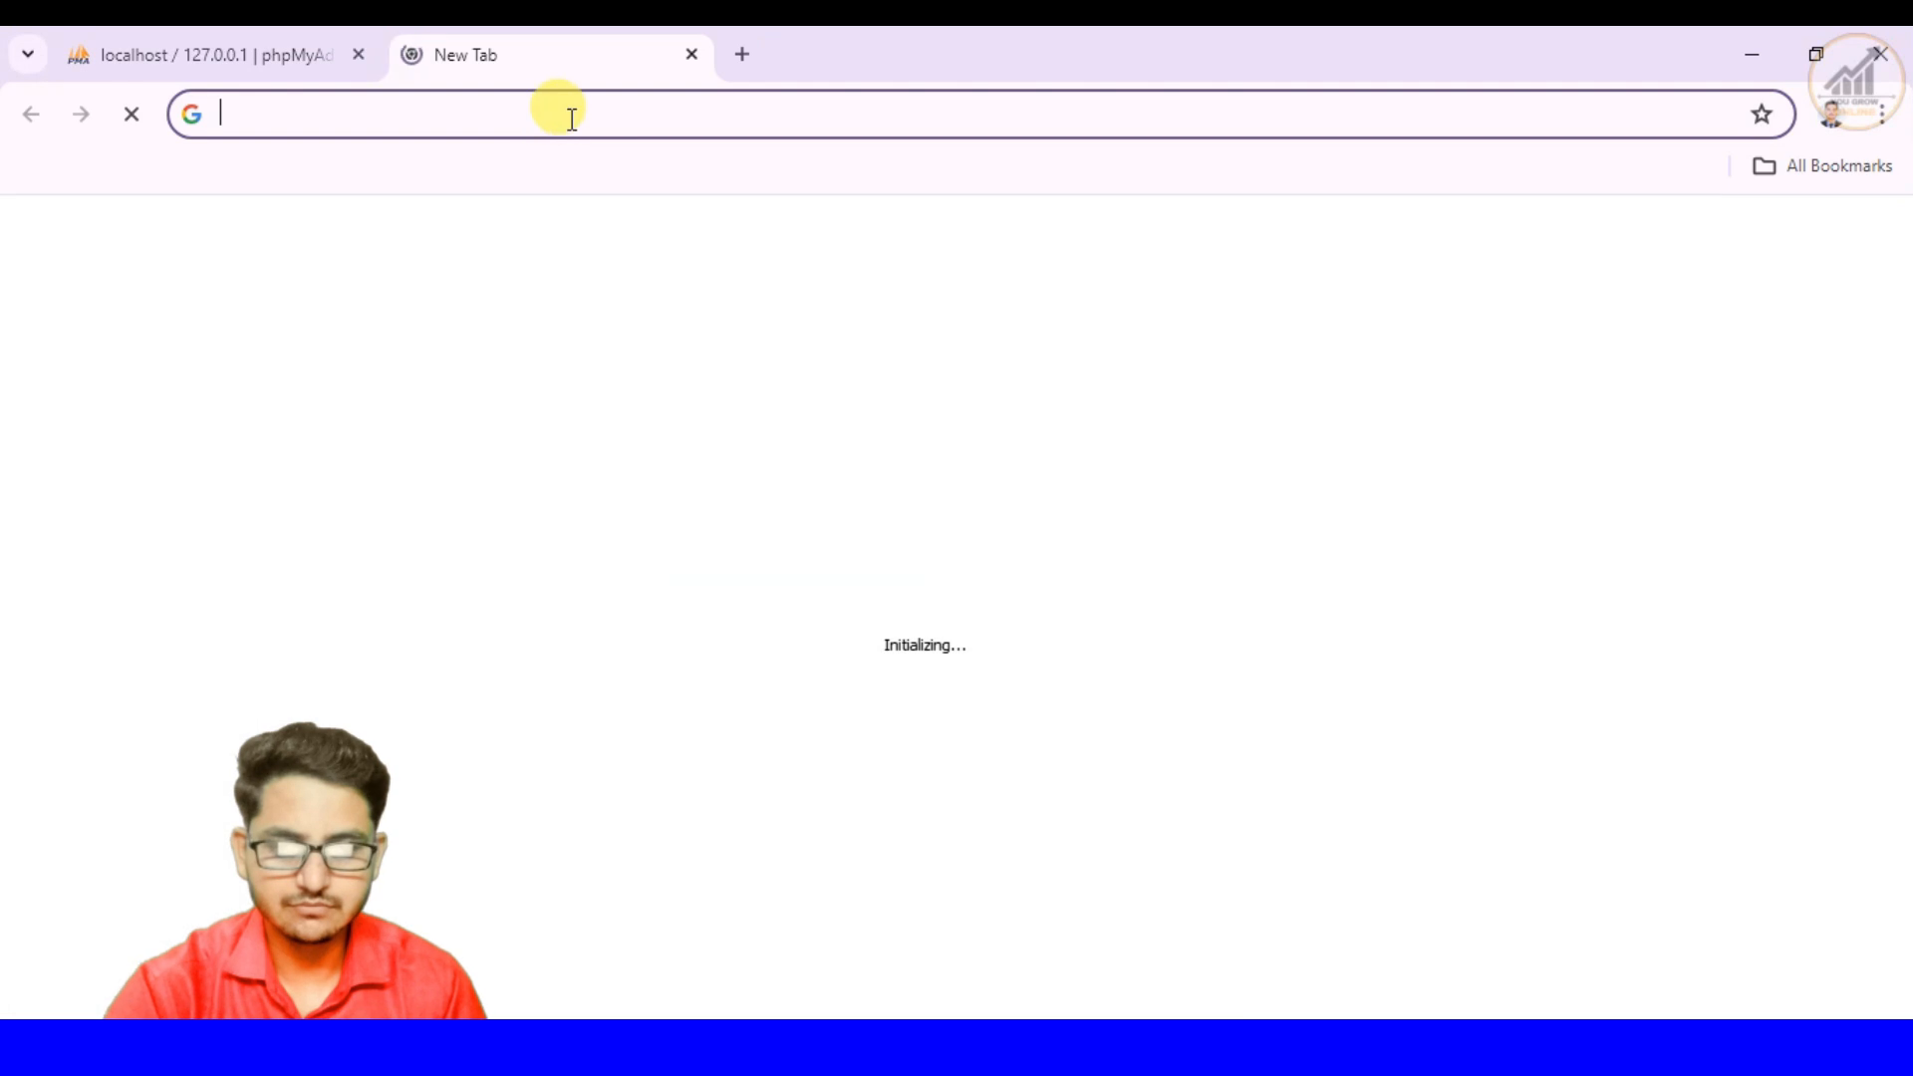
click(561, 114)
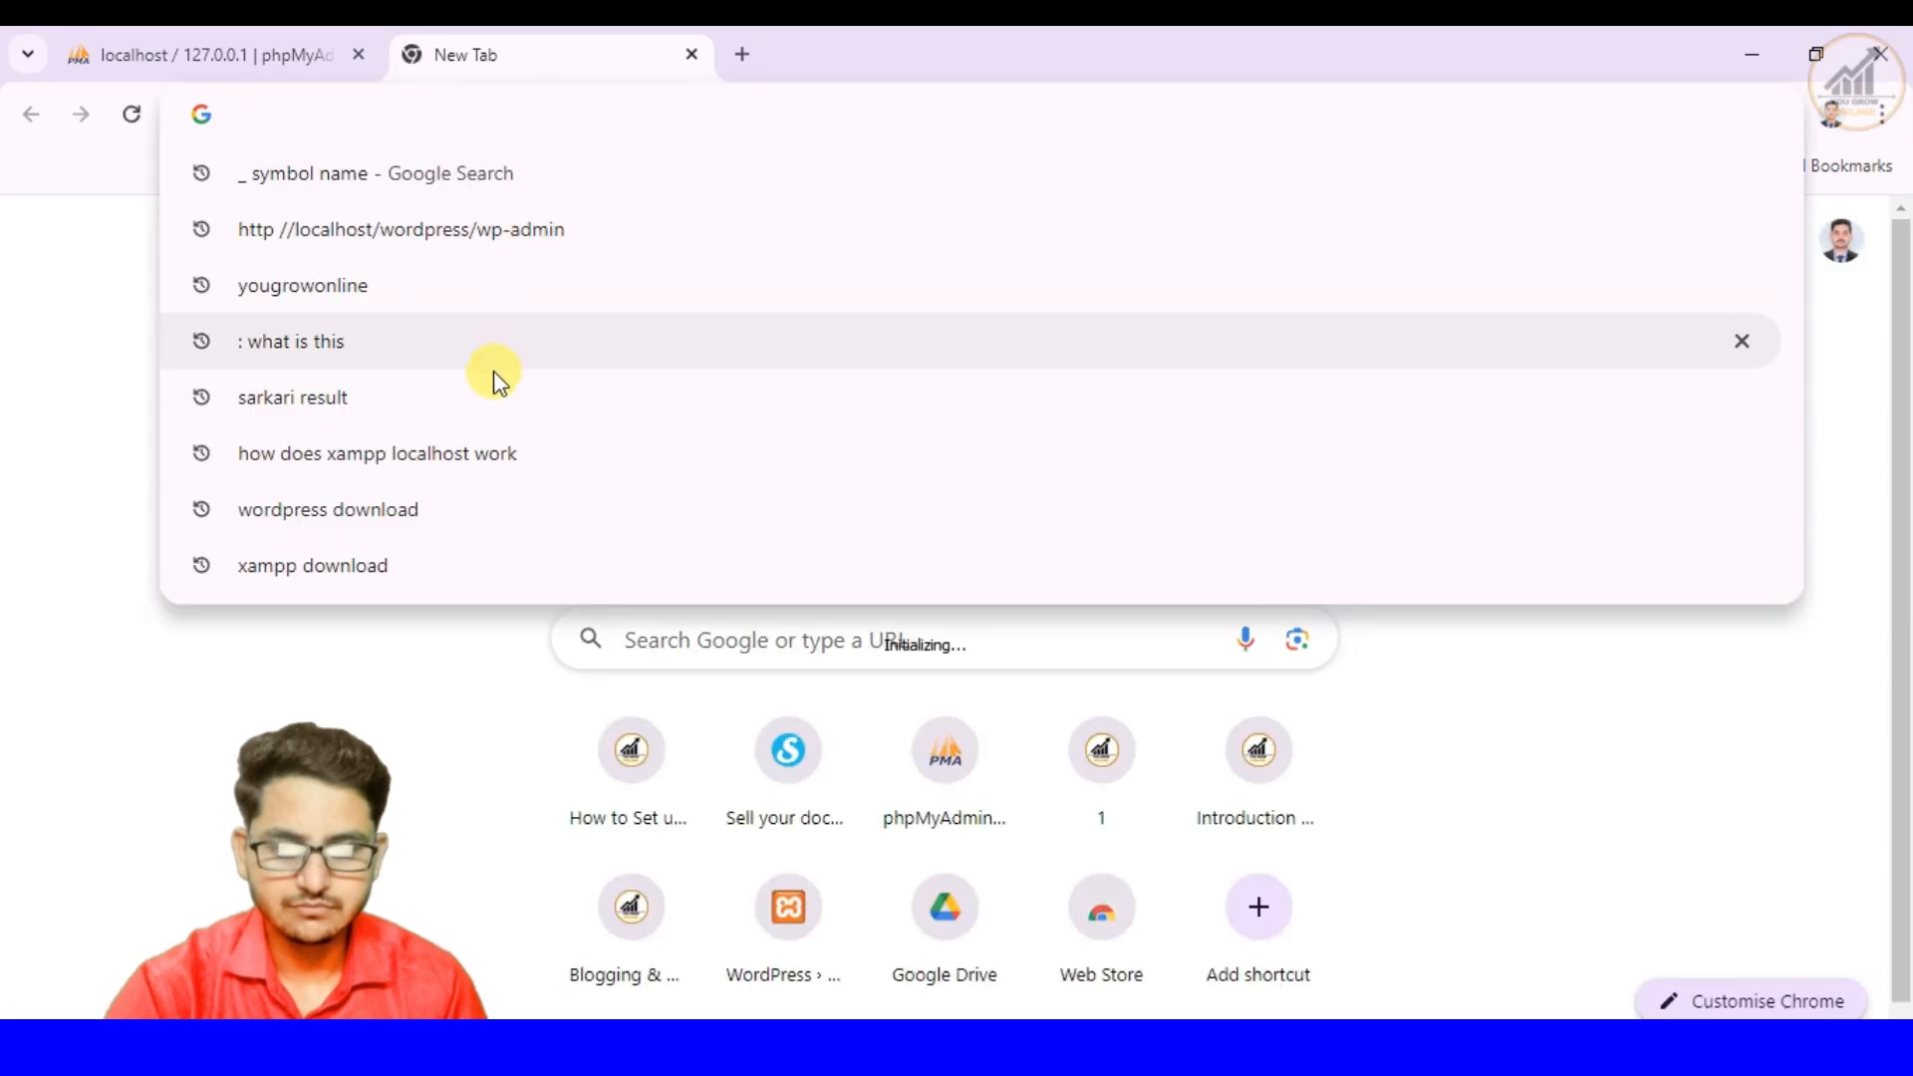
click(411, 289)
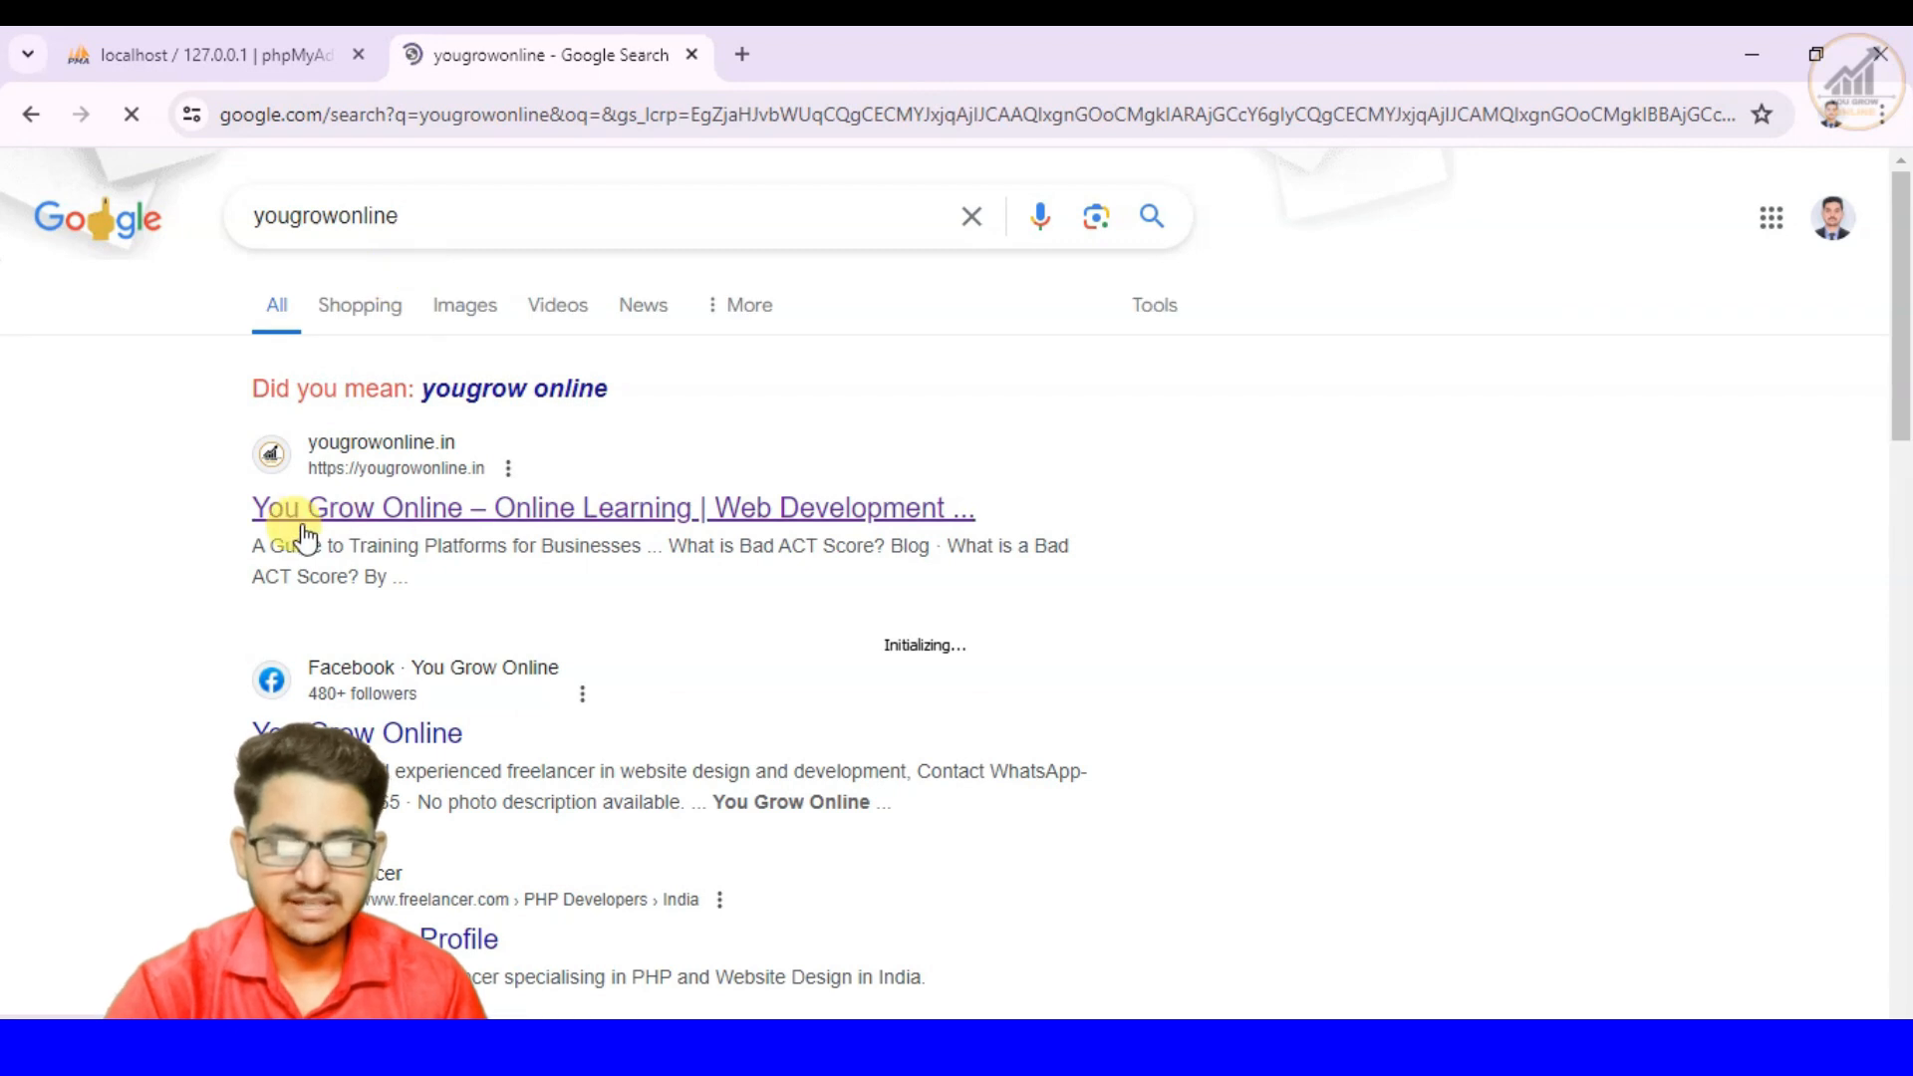
click(592, 510)
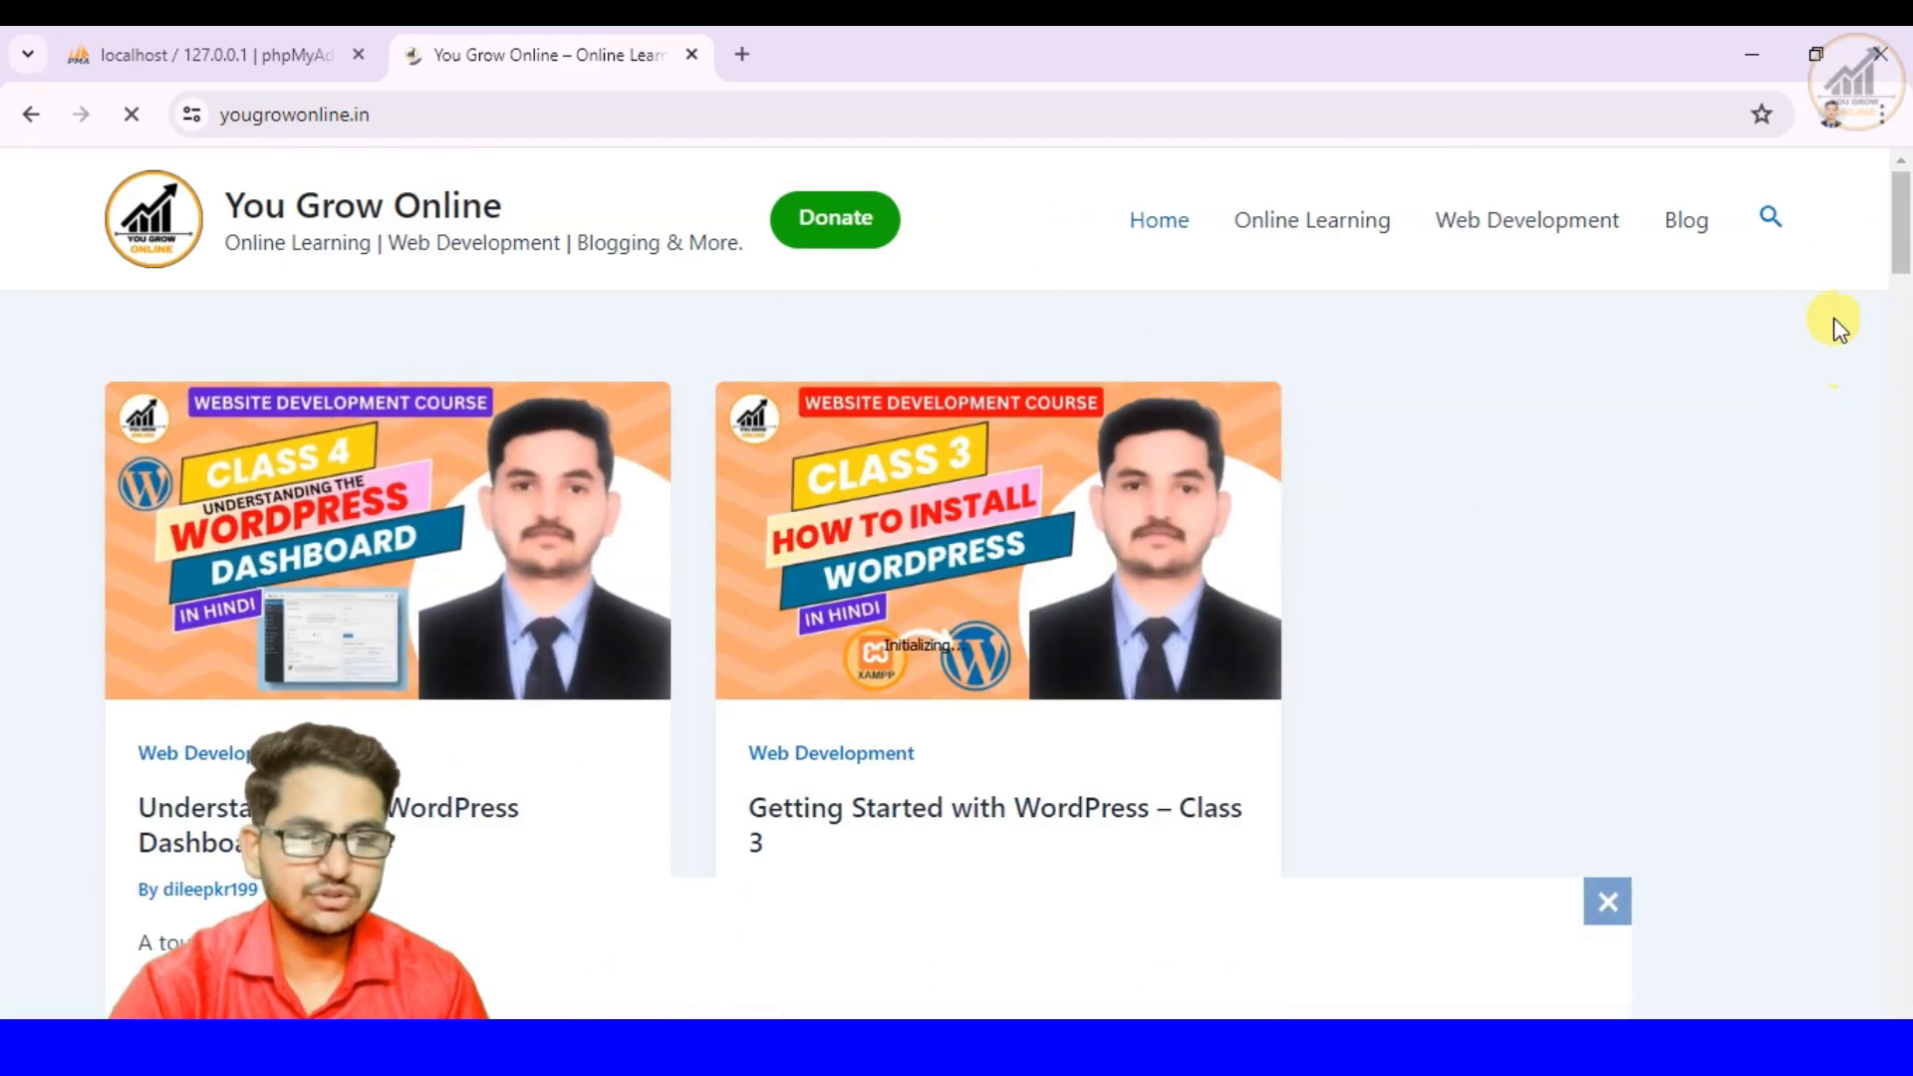
- Search the You Grow Online site for "wordpress class 3" and open the Getting Started with WordPress – Class 3 article
click(1763, 227)
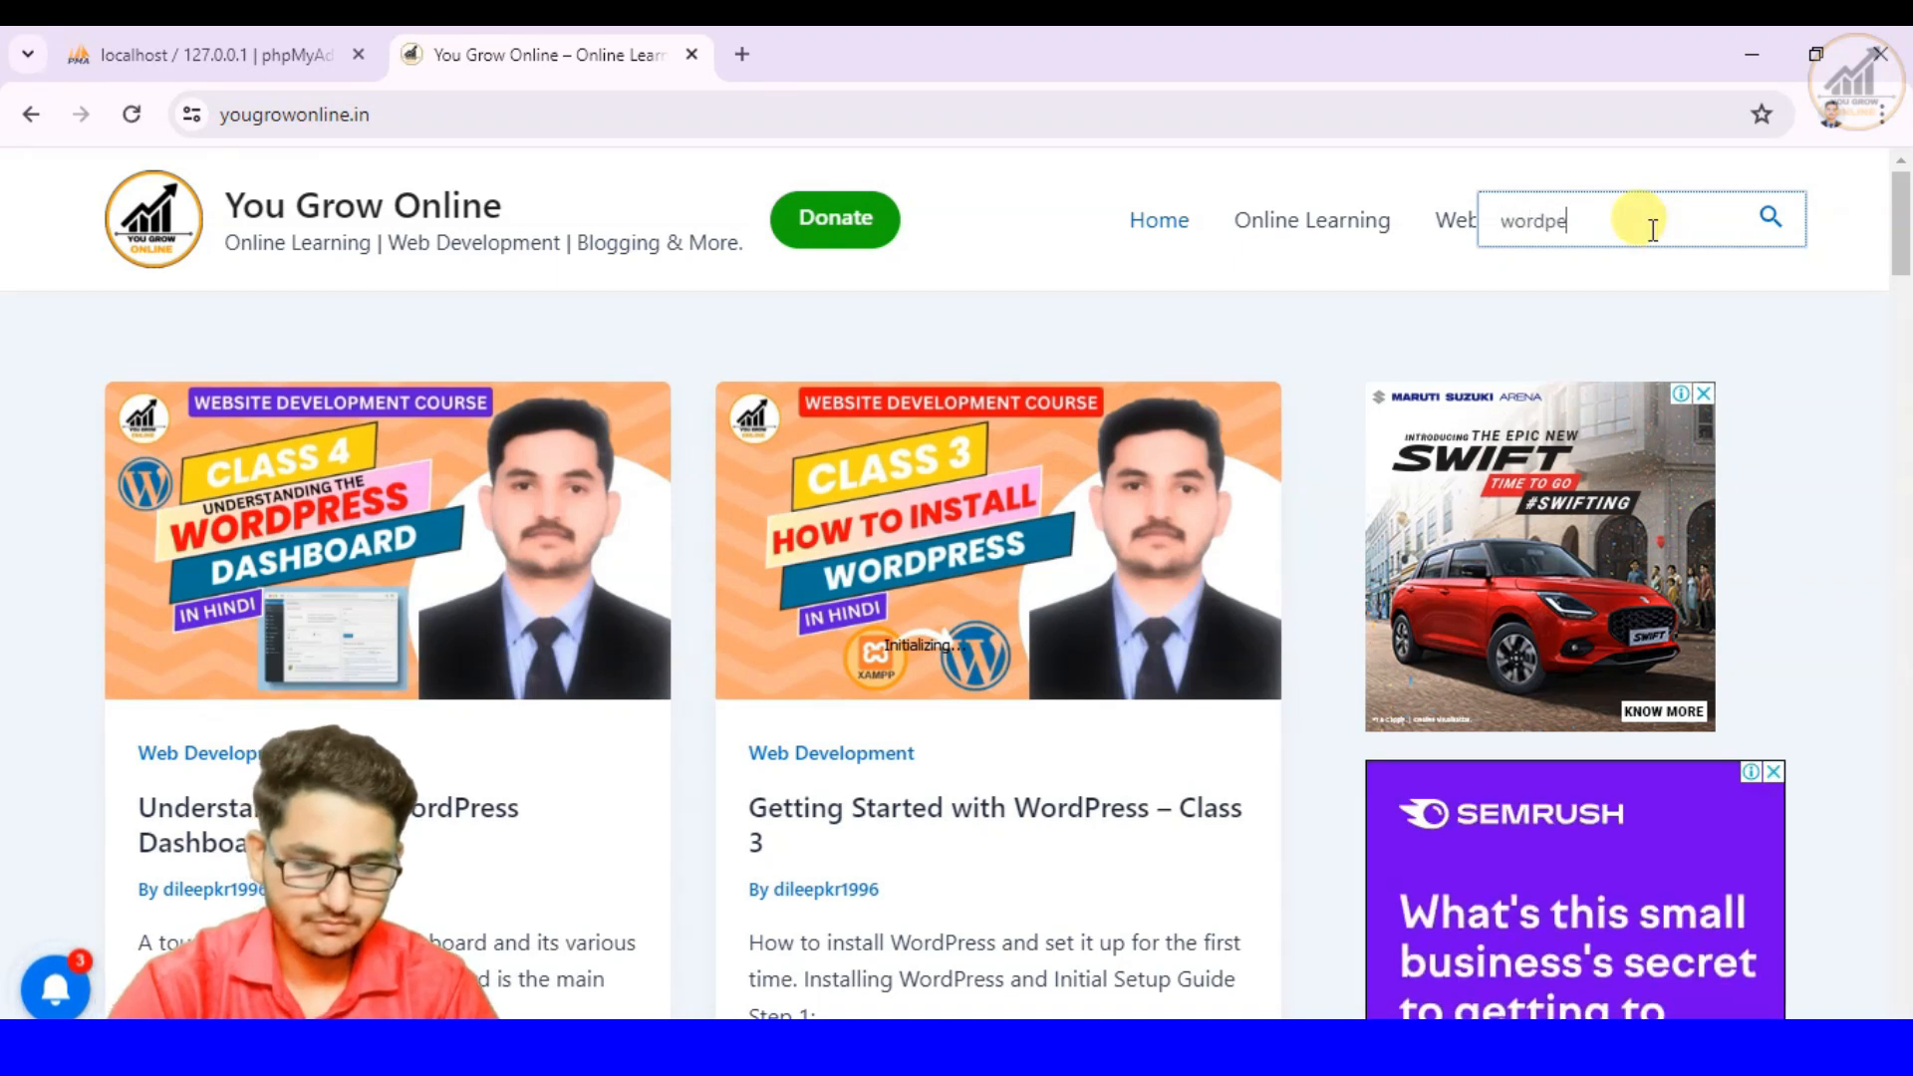
text(wordpe)
key(BackSpace)
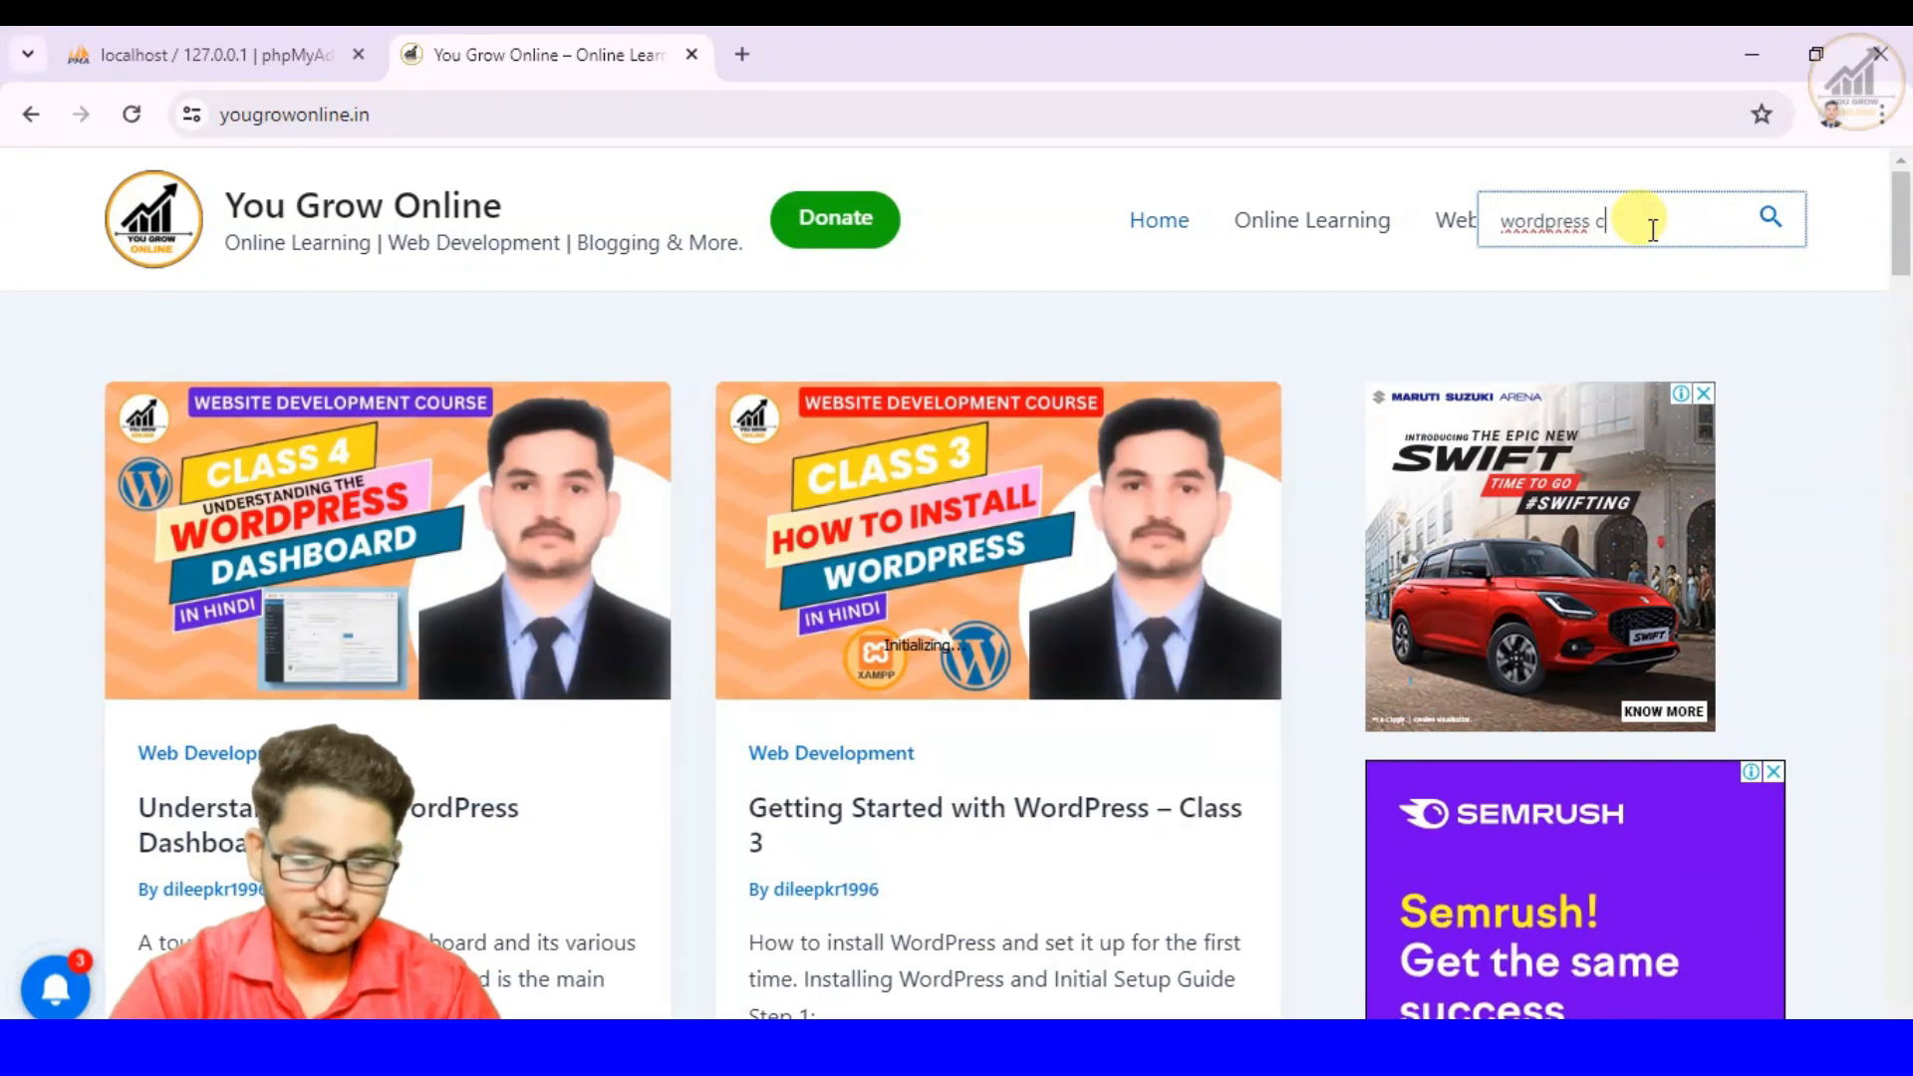
text(ress class 3)
key(Return)
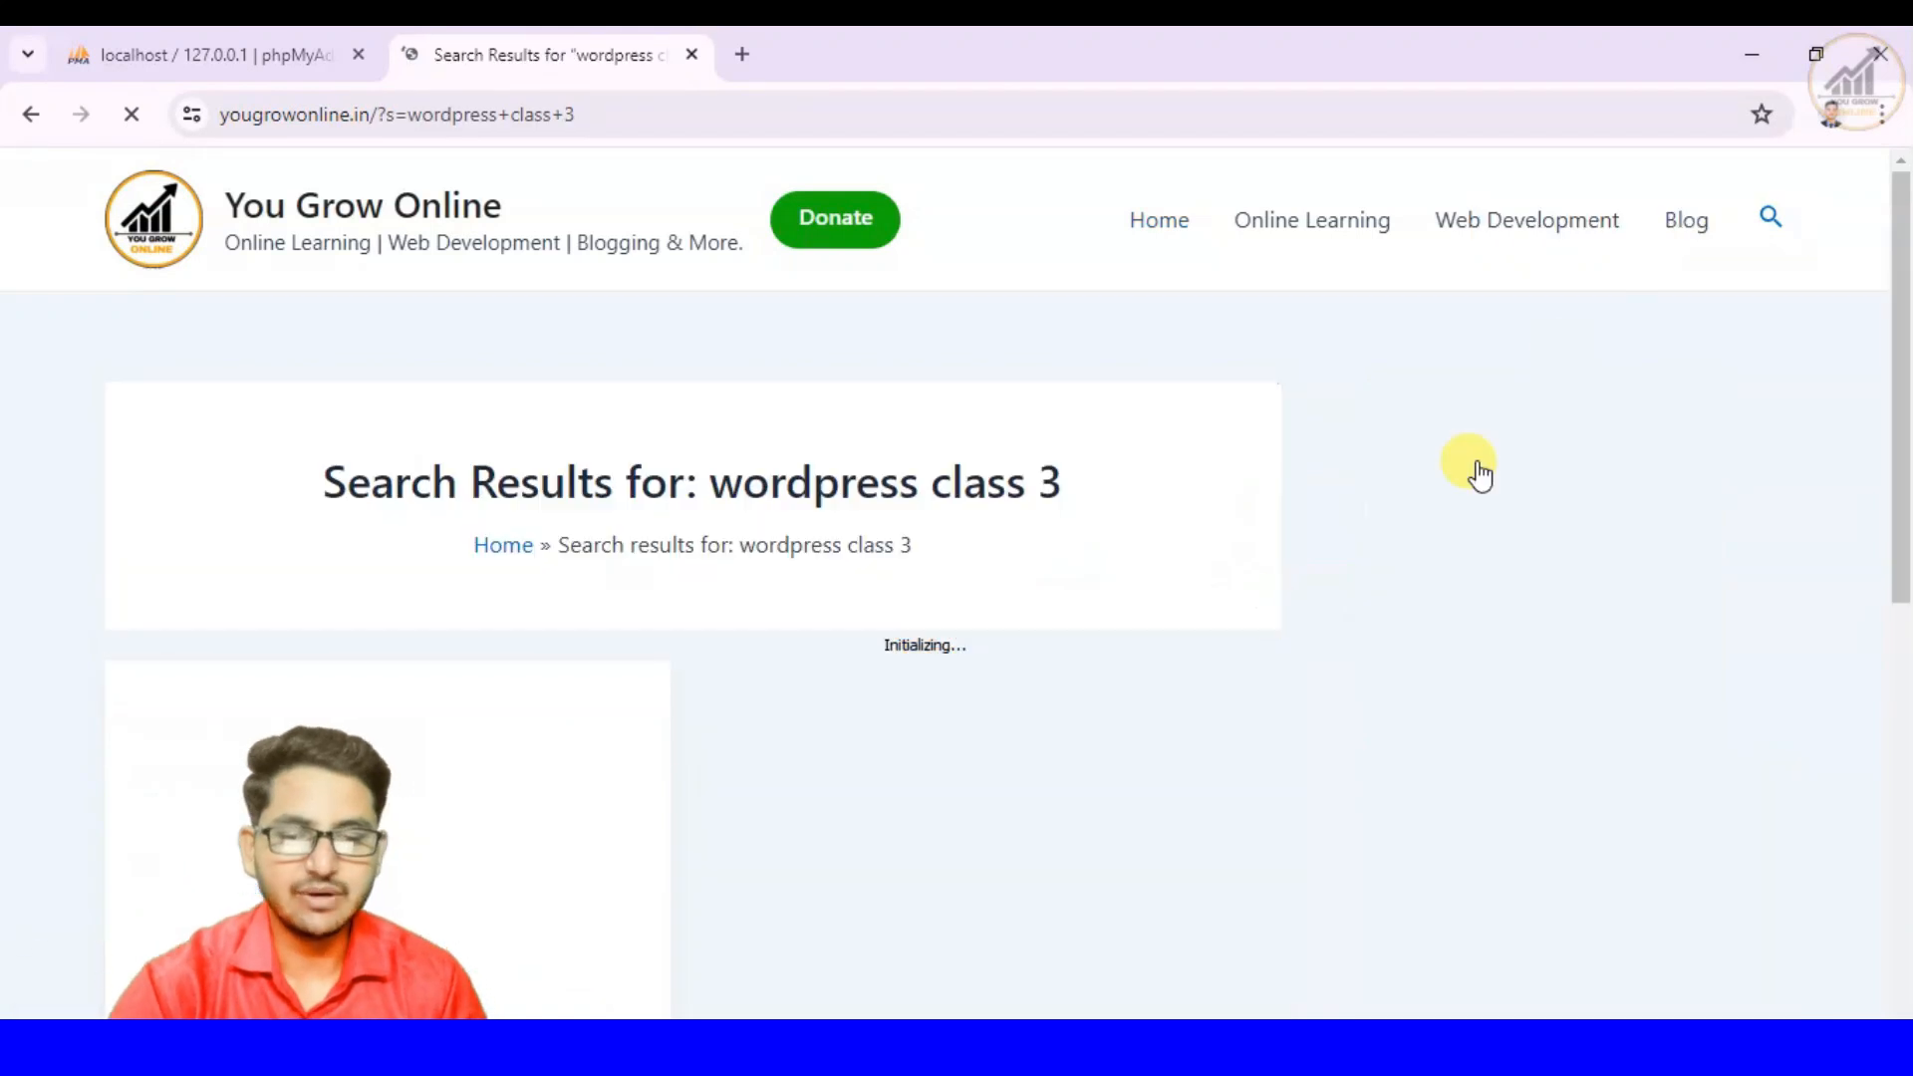
scroll(606, 686, down, 3)
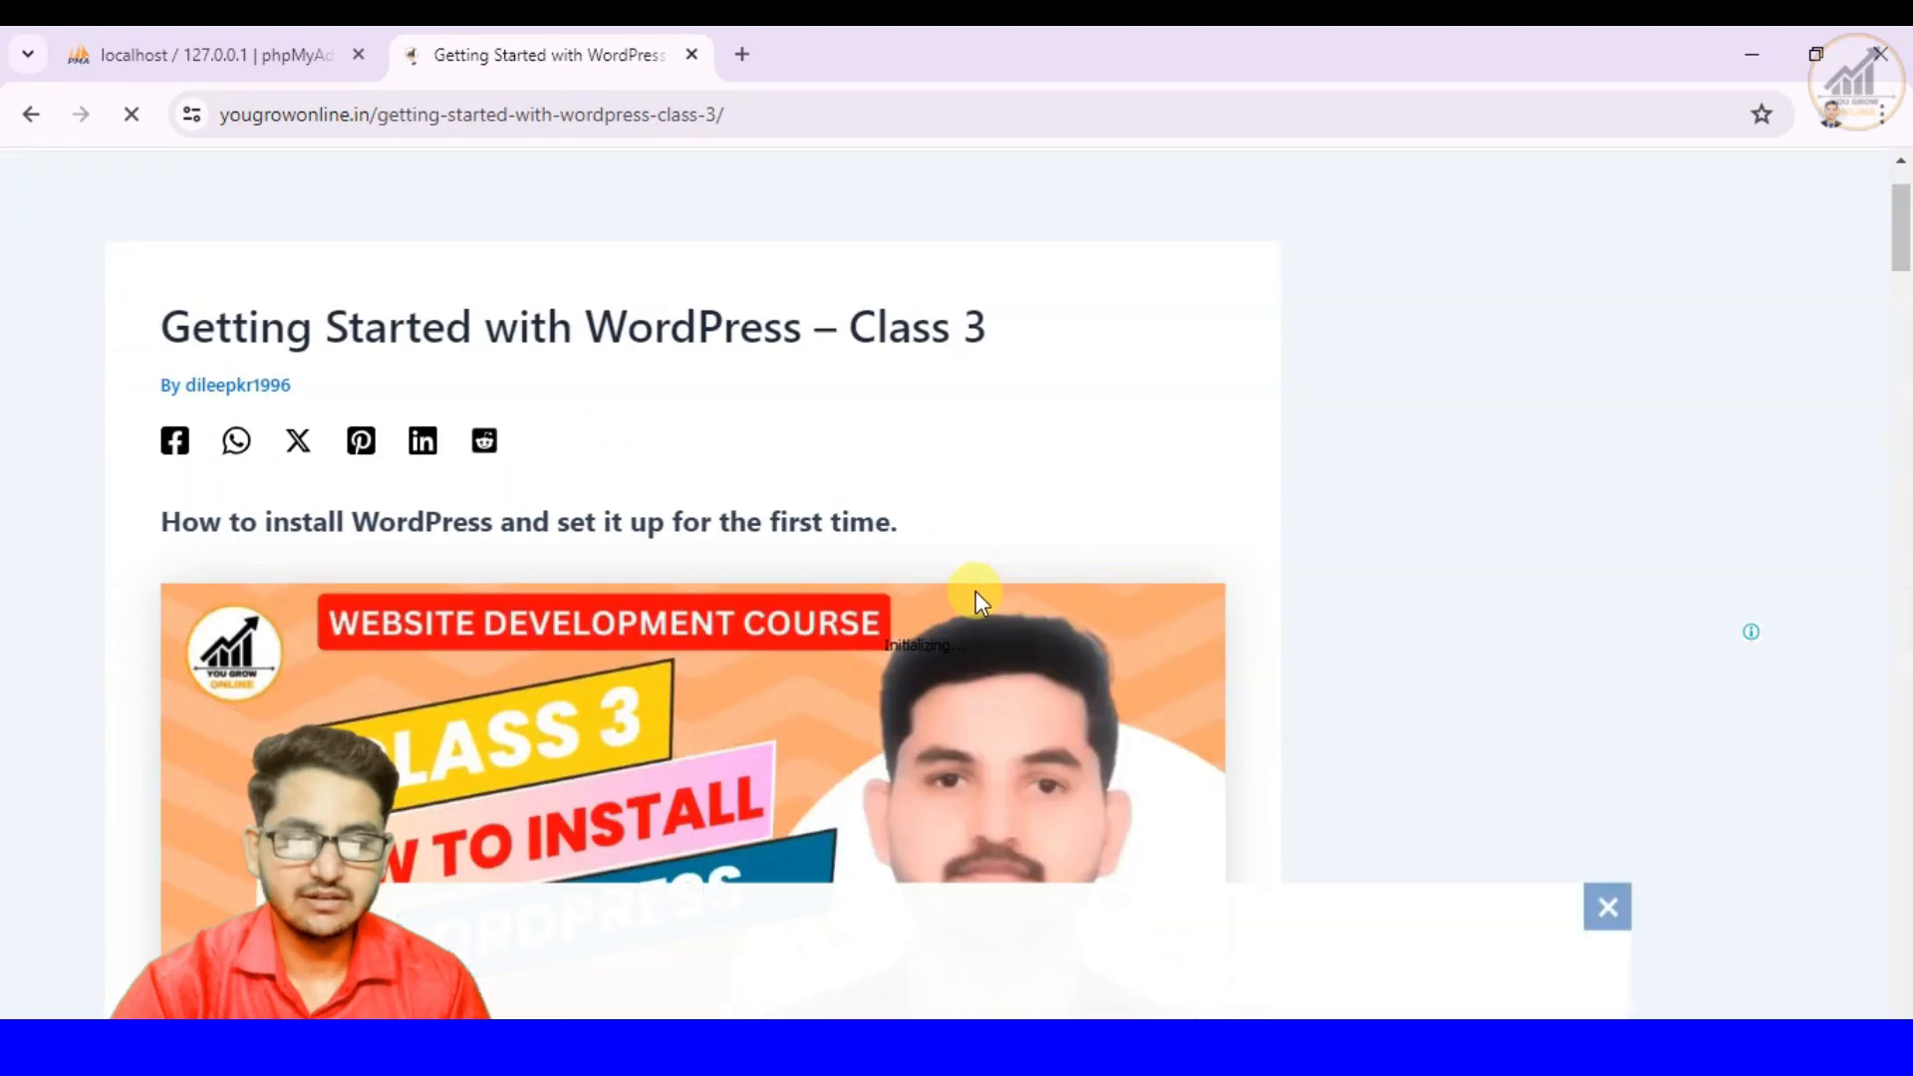
- Read through the Installing WordPress and Initial Setup Guide in the Class 3 article, then return to its beginning
scroll(904, 532, down, 1)
scroll(904, 532, down, 3)
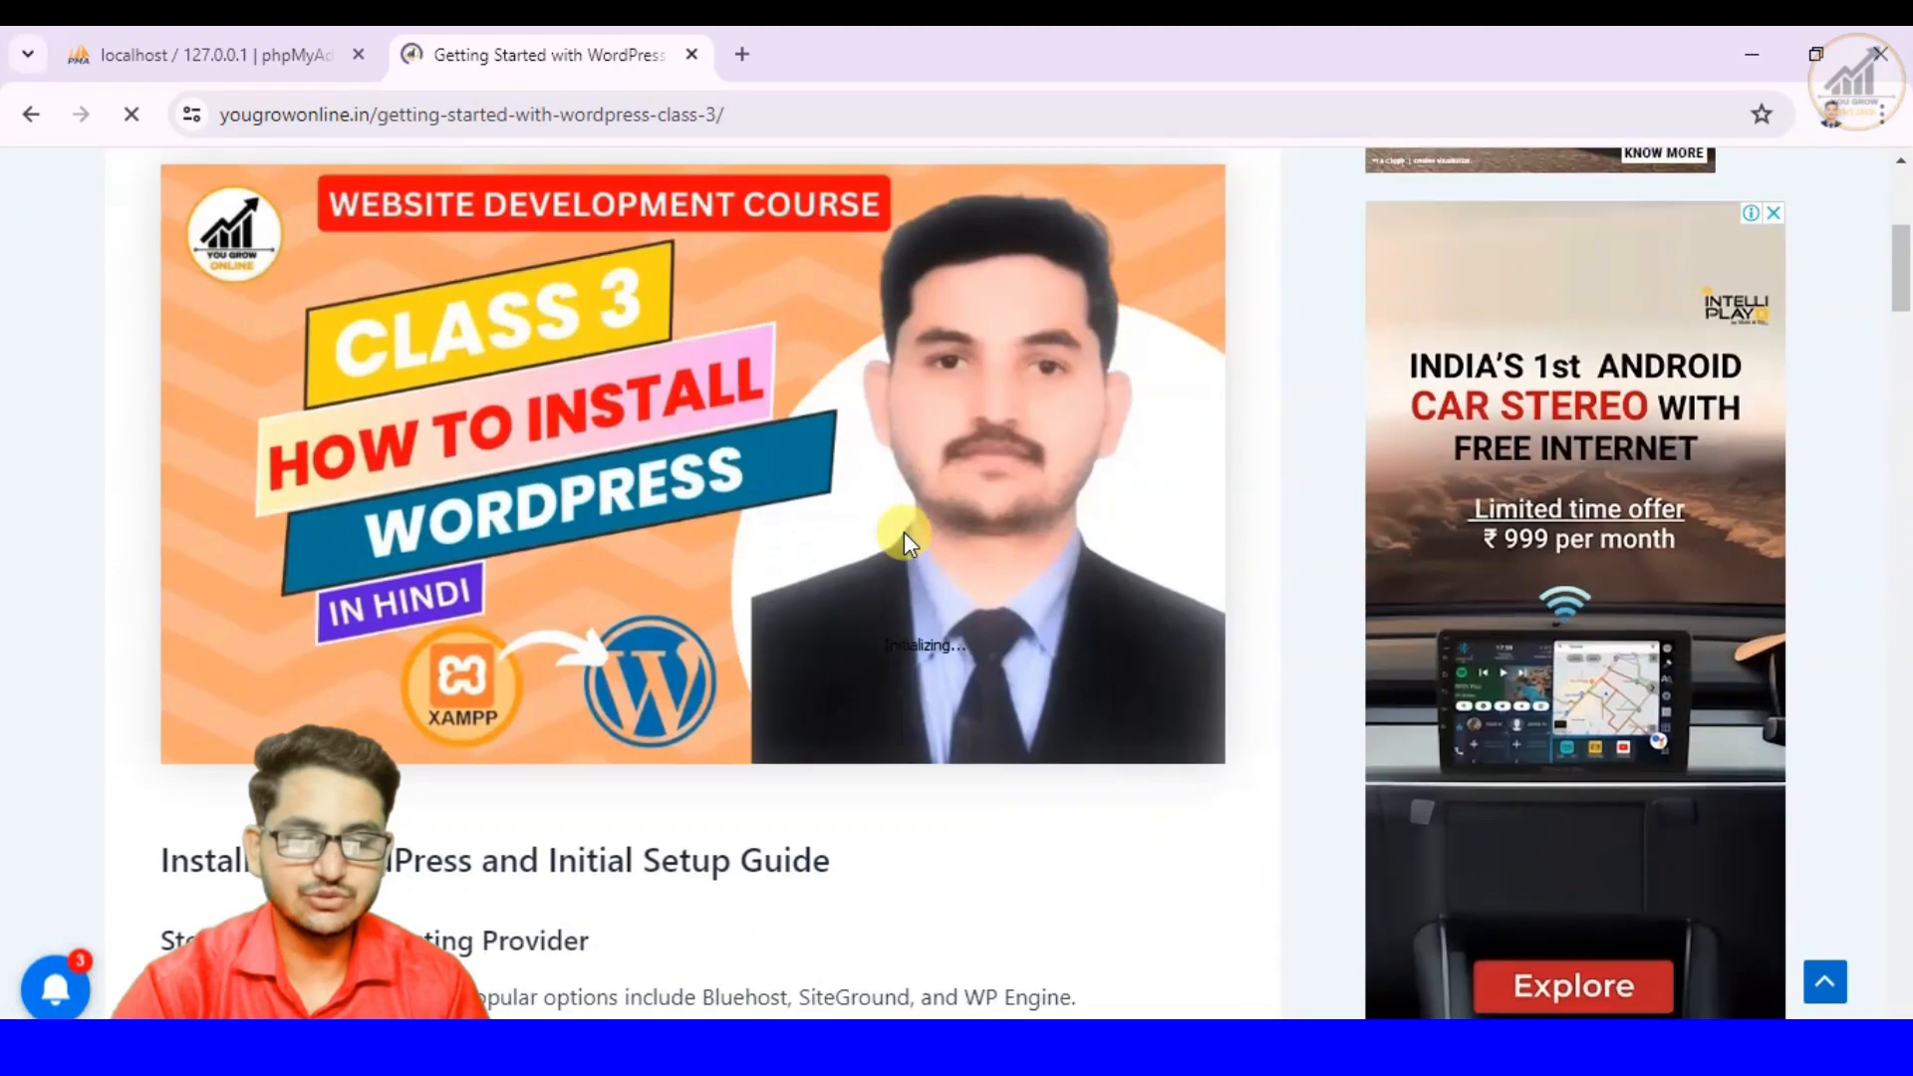
scroll(904, 532, down, 4)
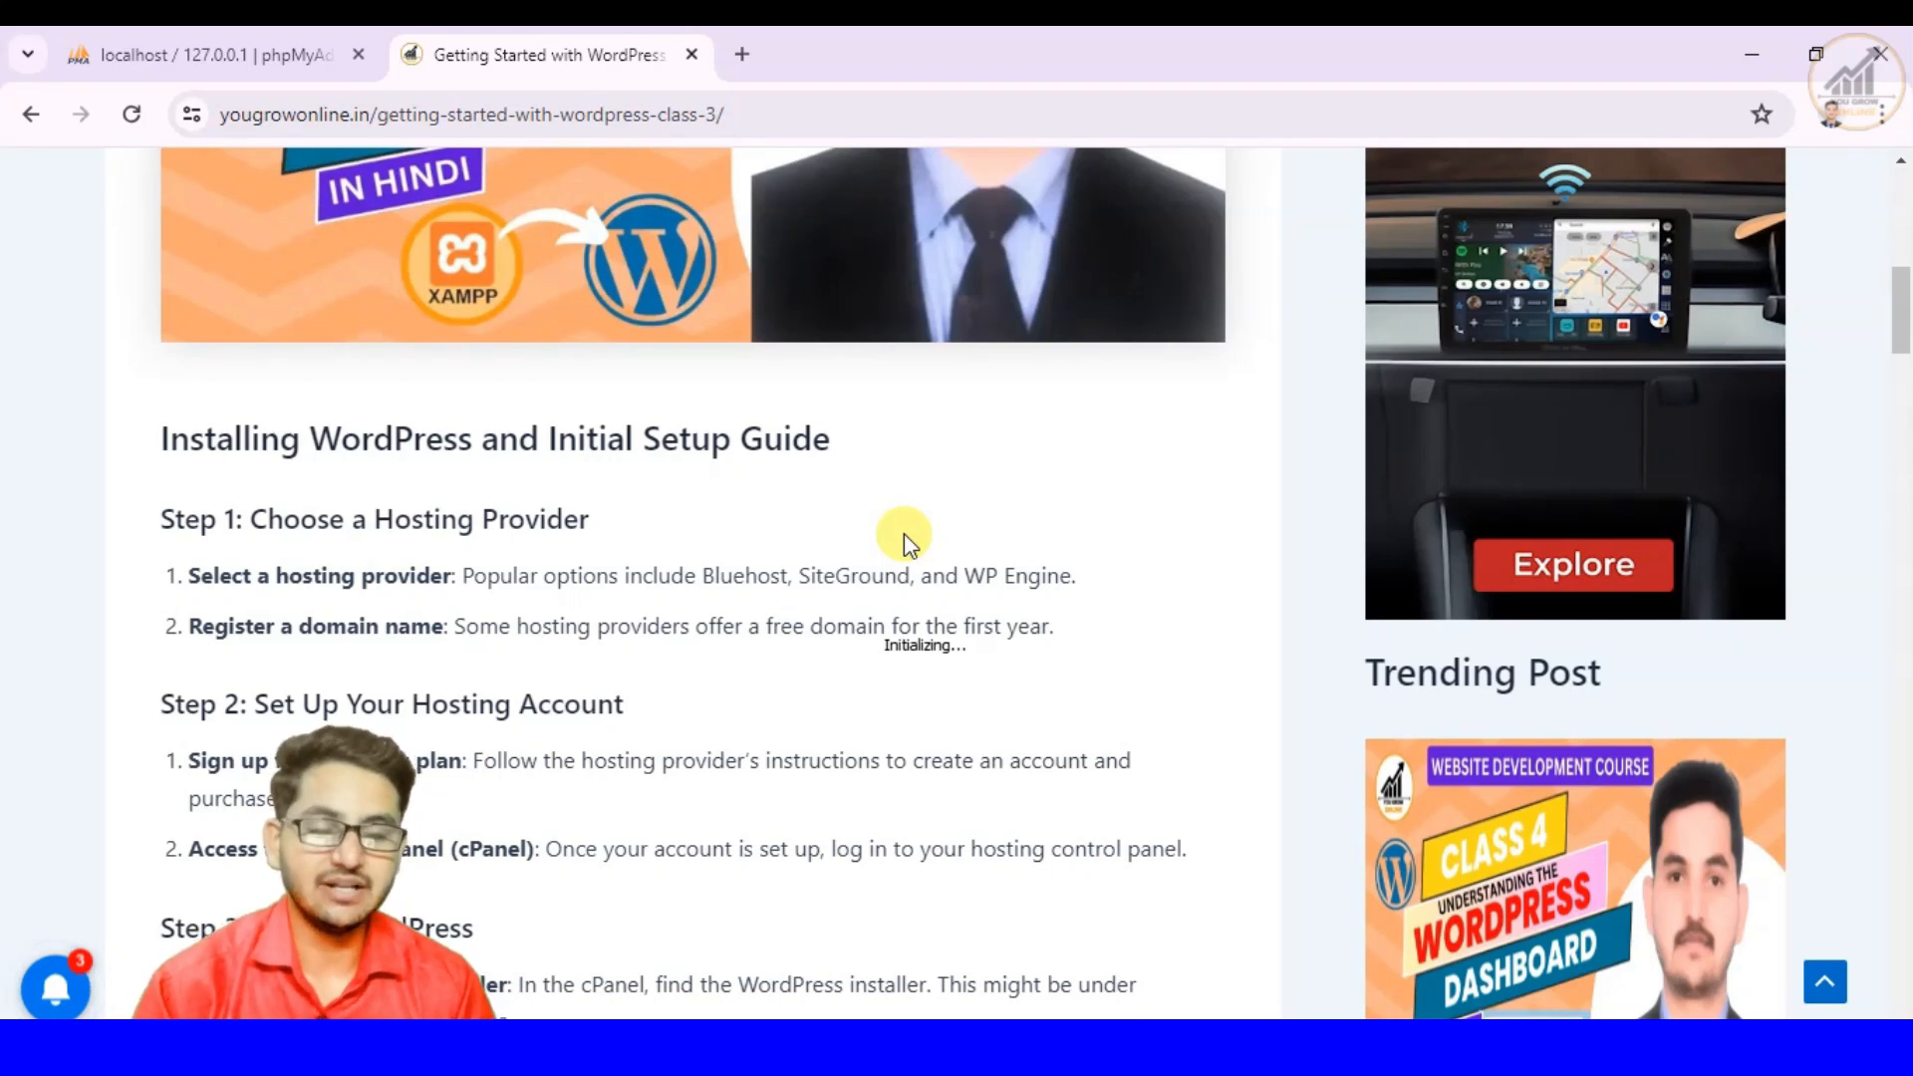
scroll(905, 534, down, 1)
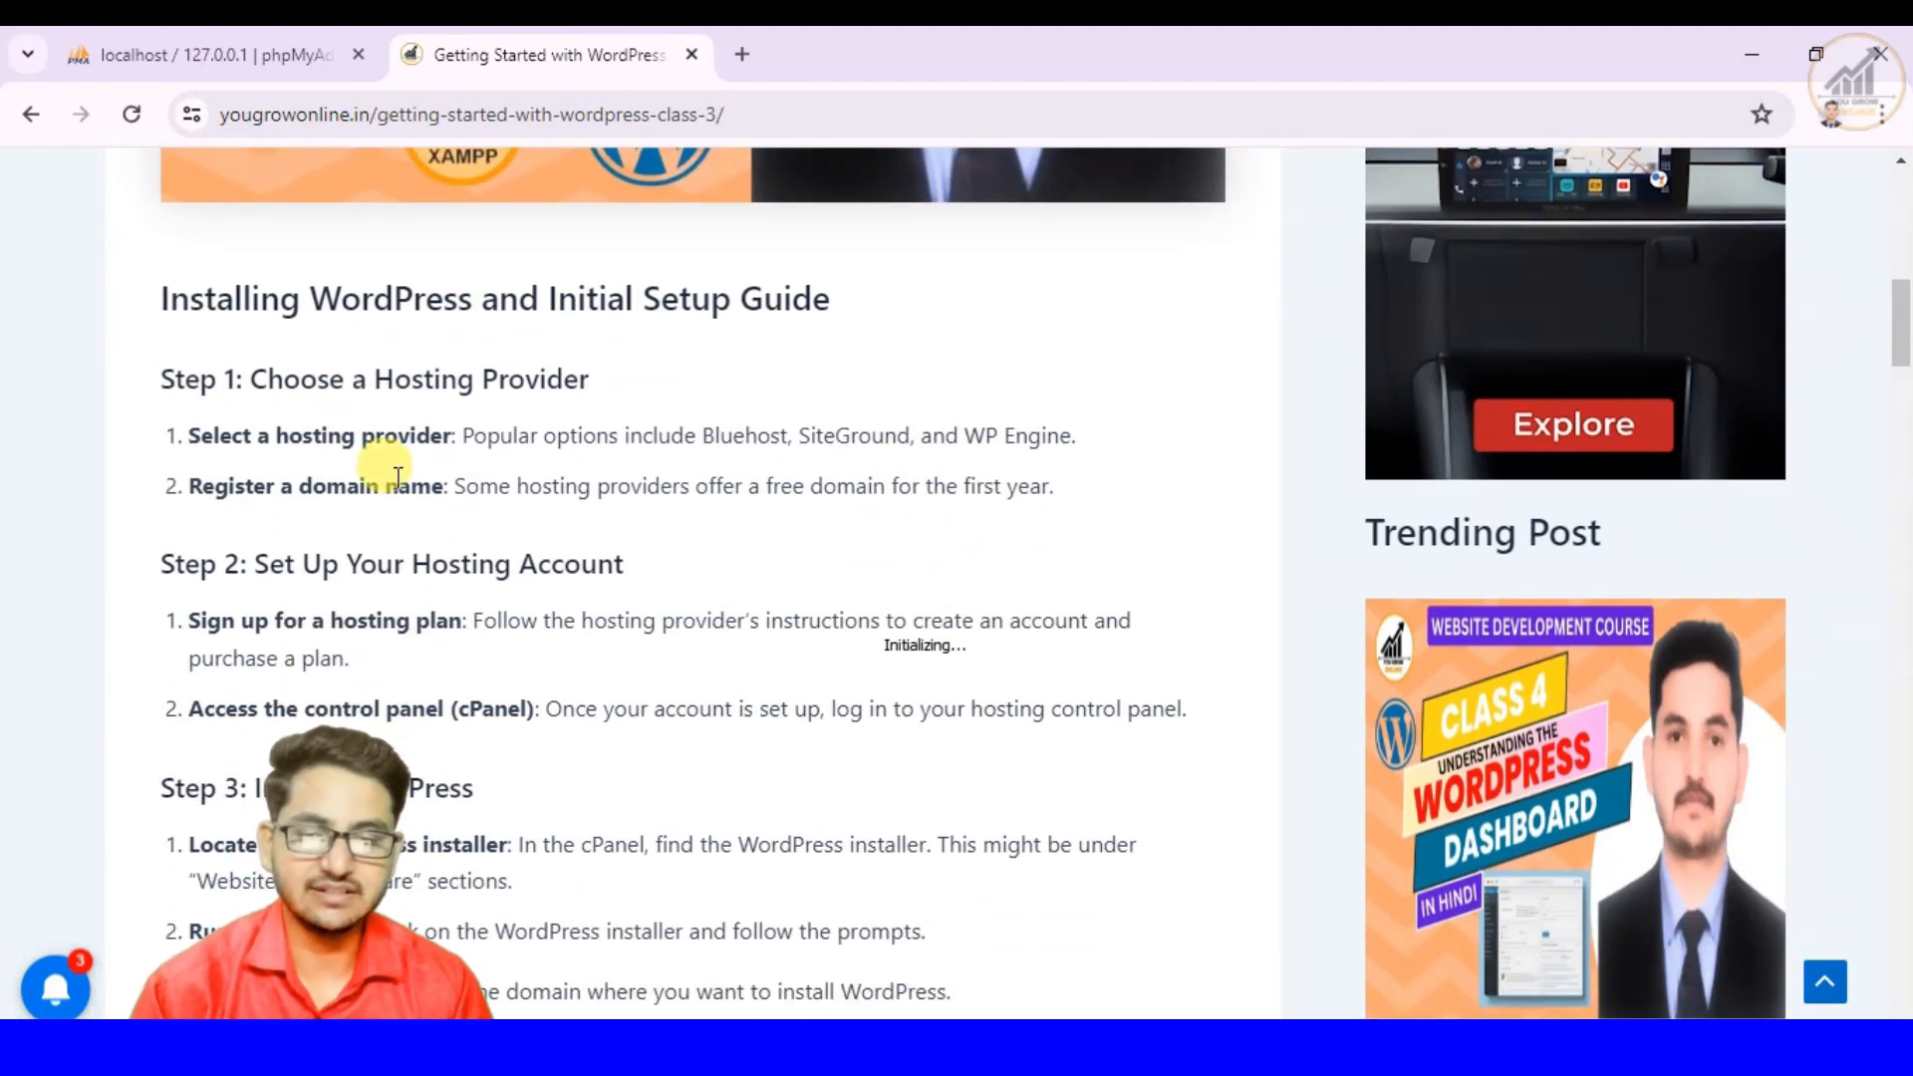
scroll(344, 518, down, 5)
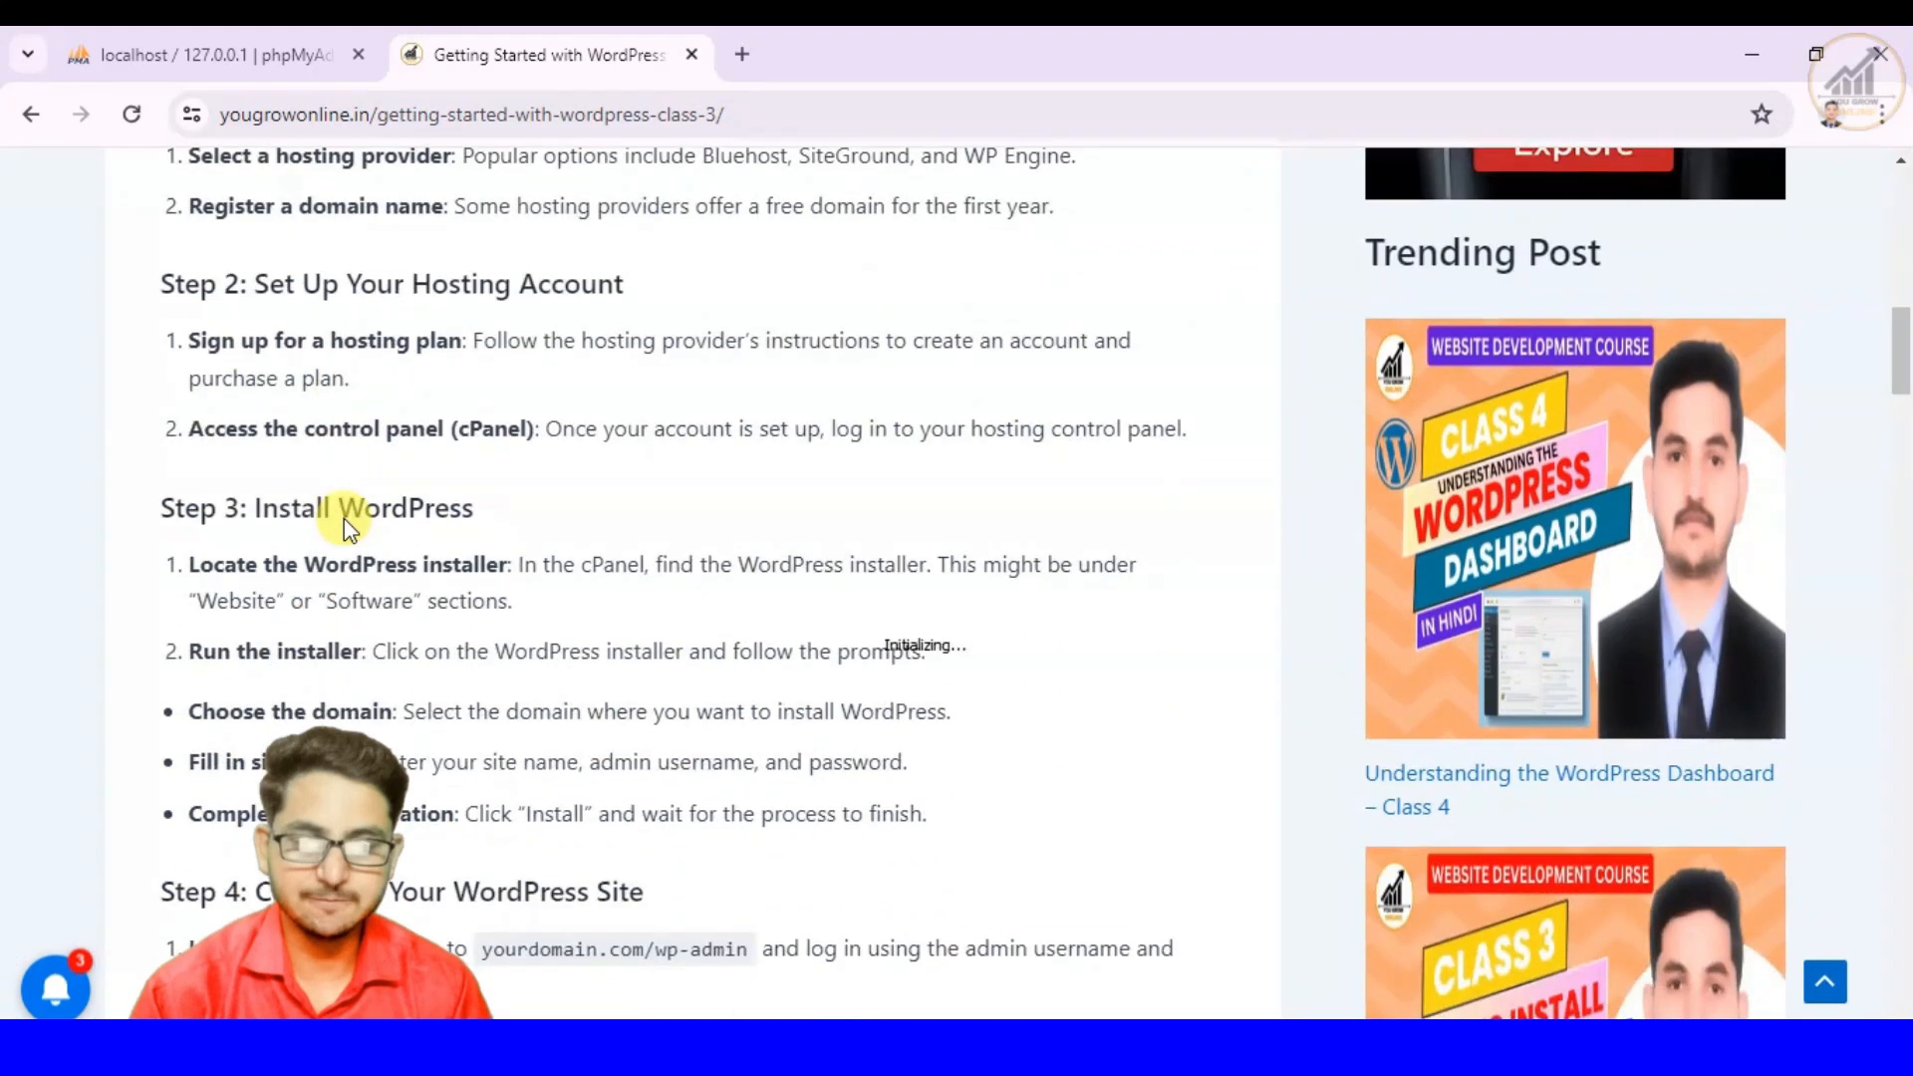
scroll(346, 517, down, 1)
scroll(344, 518, up, 6)
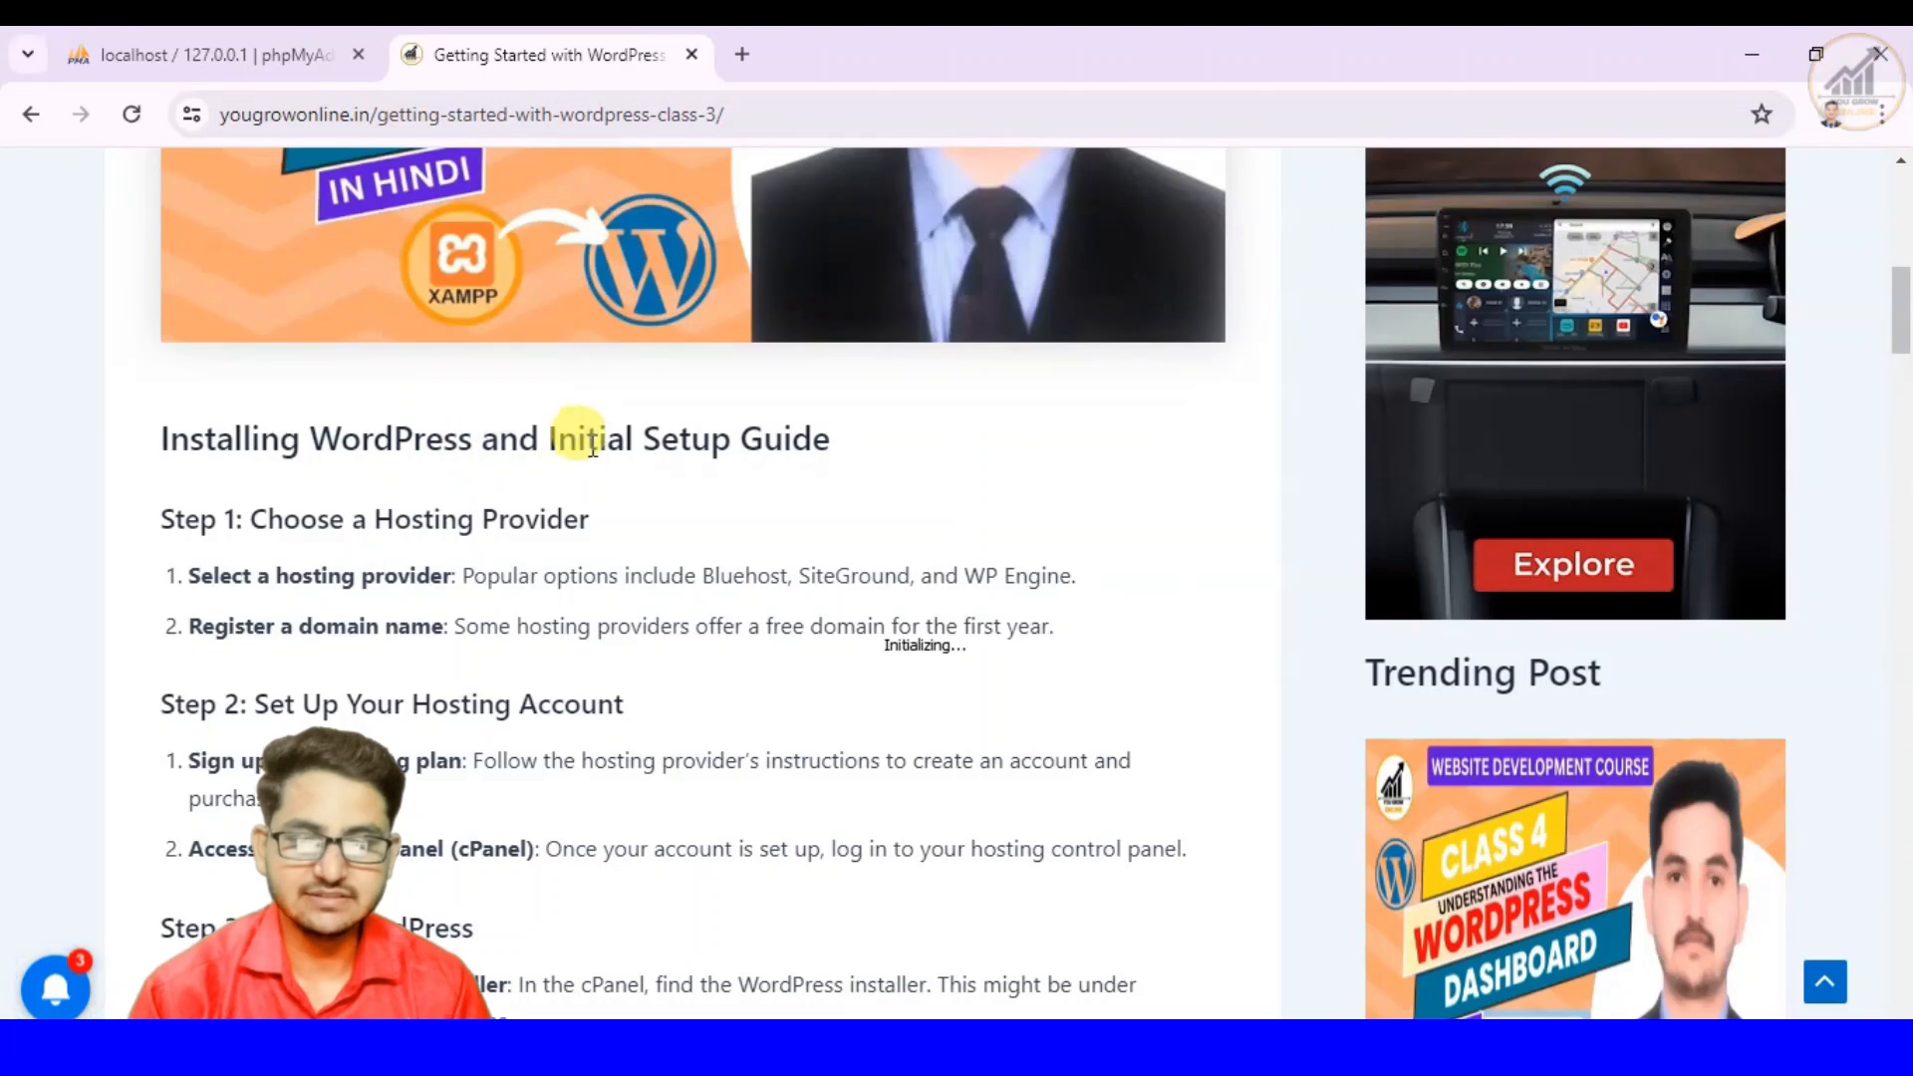
scroll(757, 444, down, 1)
scroll(763, 446, up, 7)
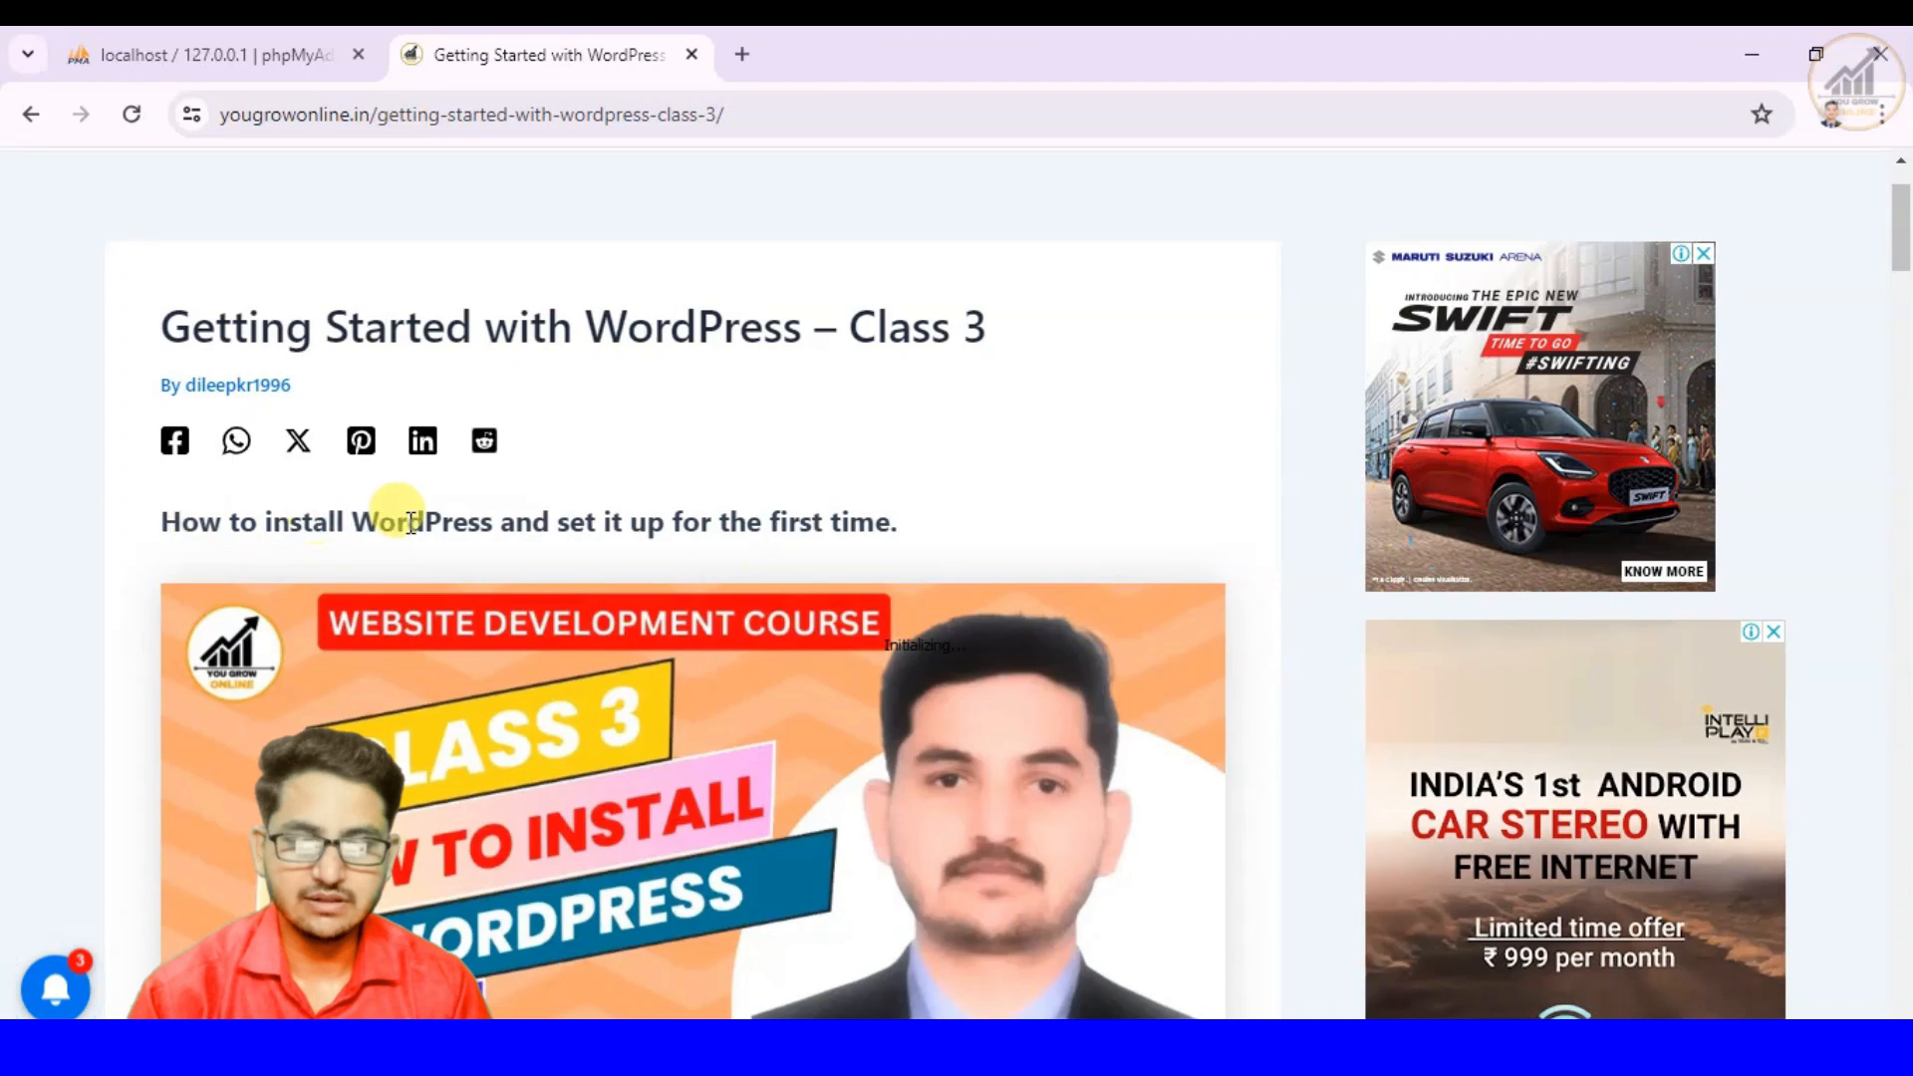
scroll(797, 508, down, 6)
scroll(805, 519, down, 1)
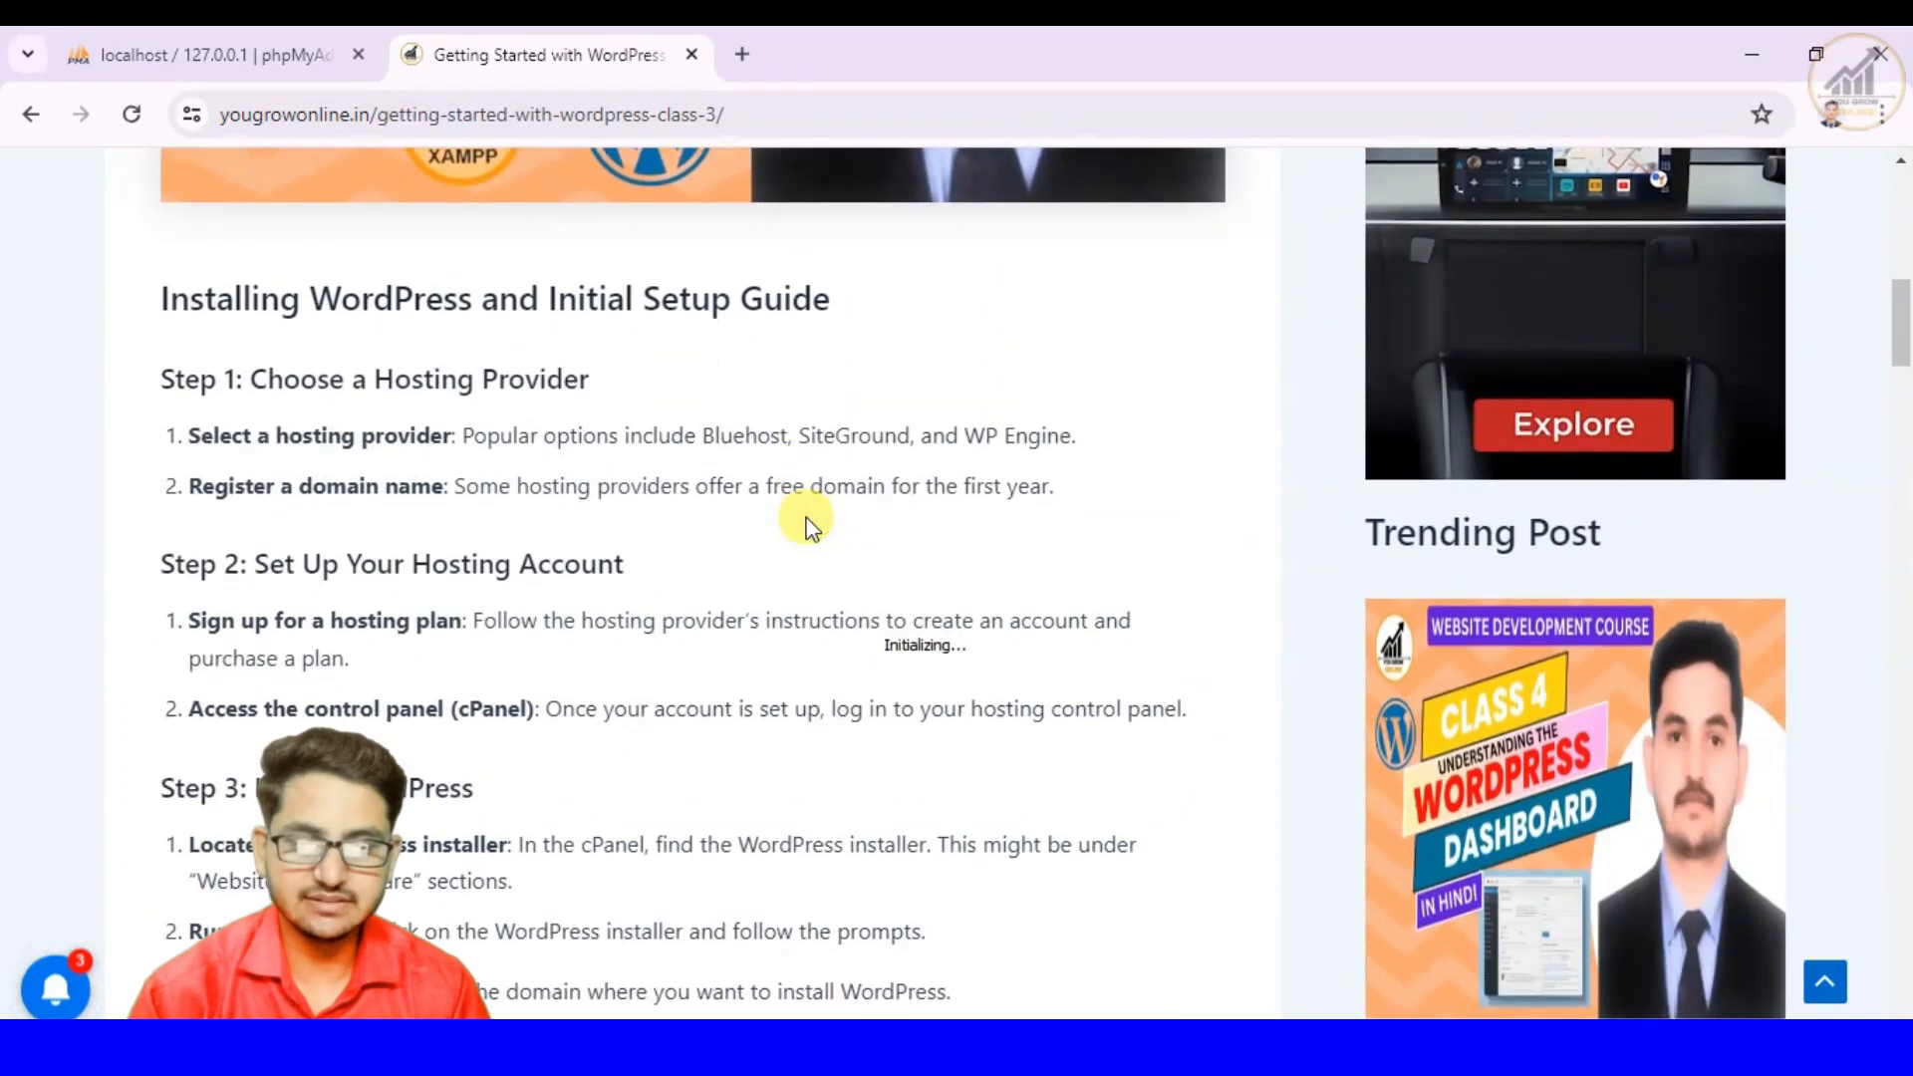
scroll(805, 519, down, 1)
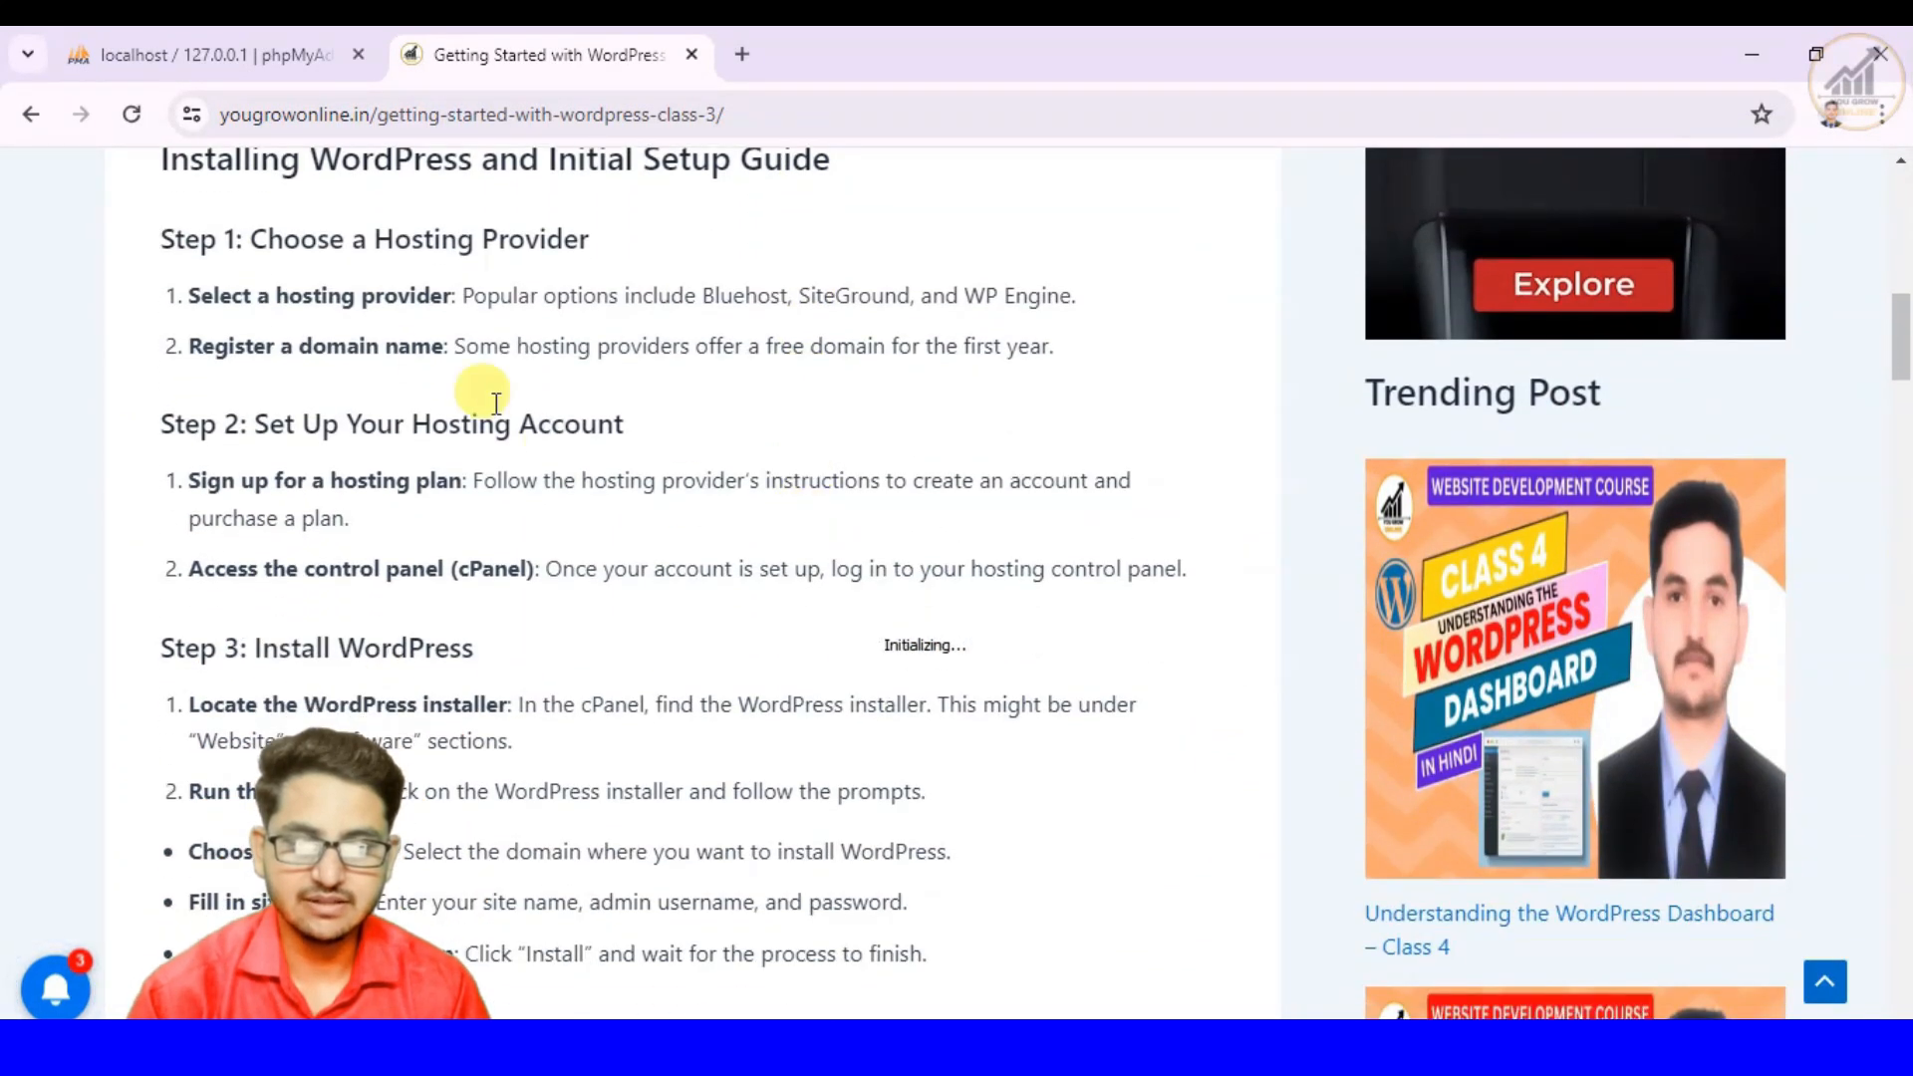
scroll(555, 618, down, 4)
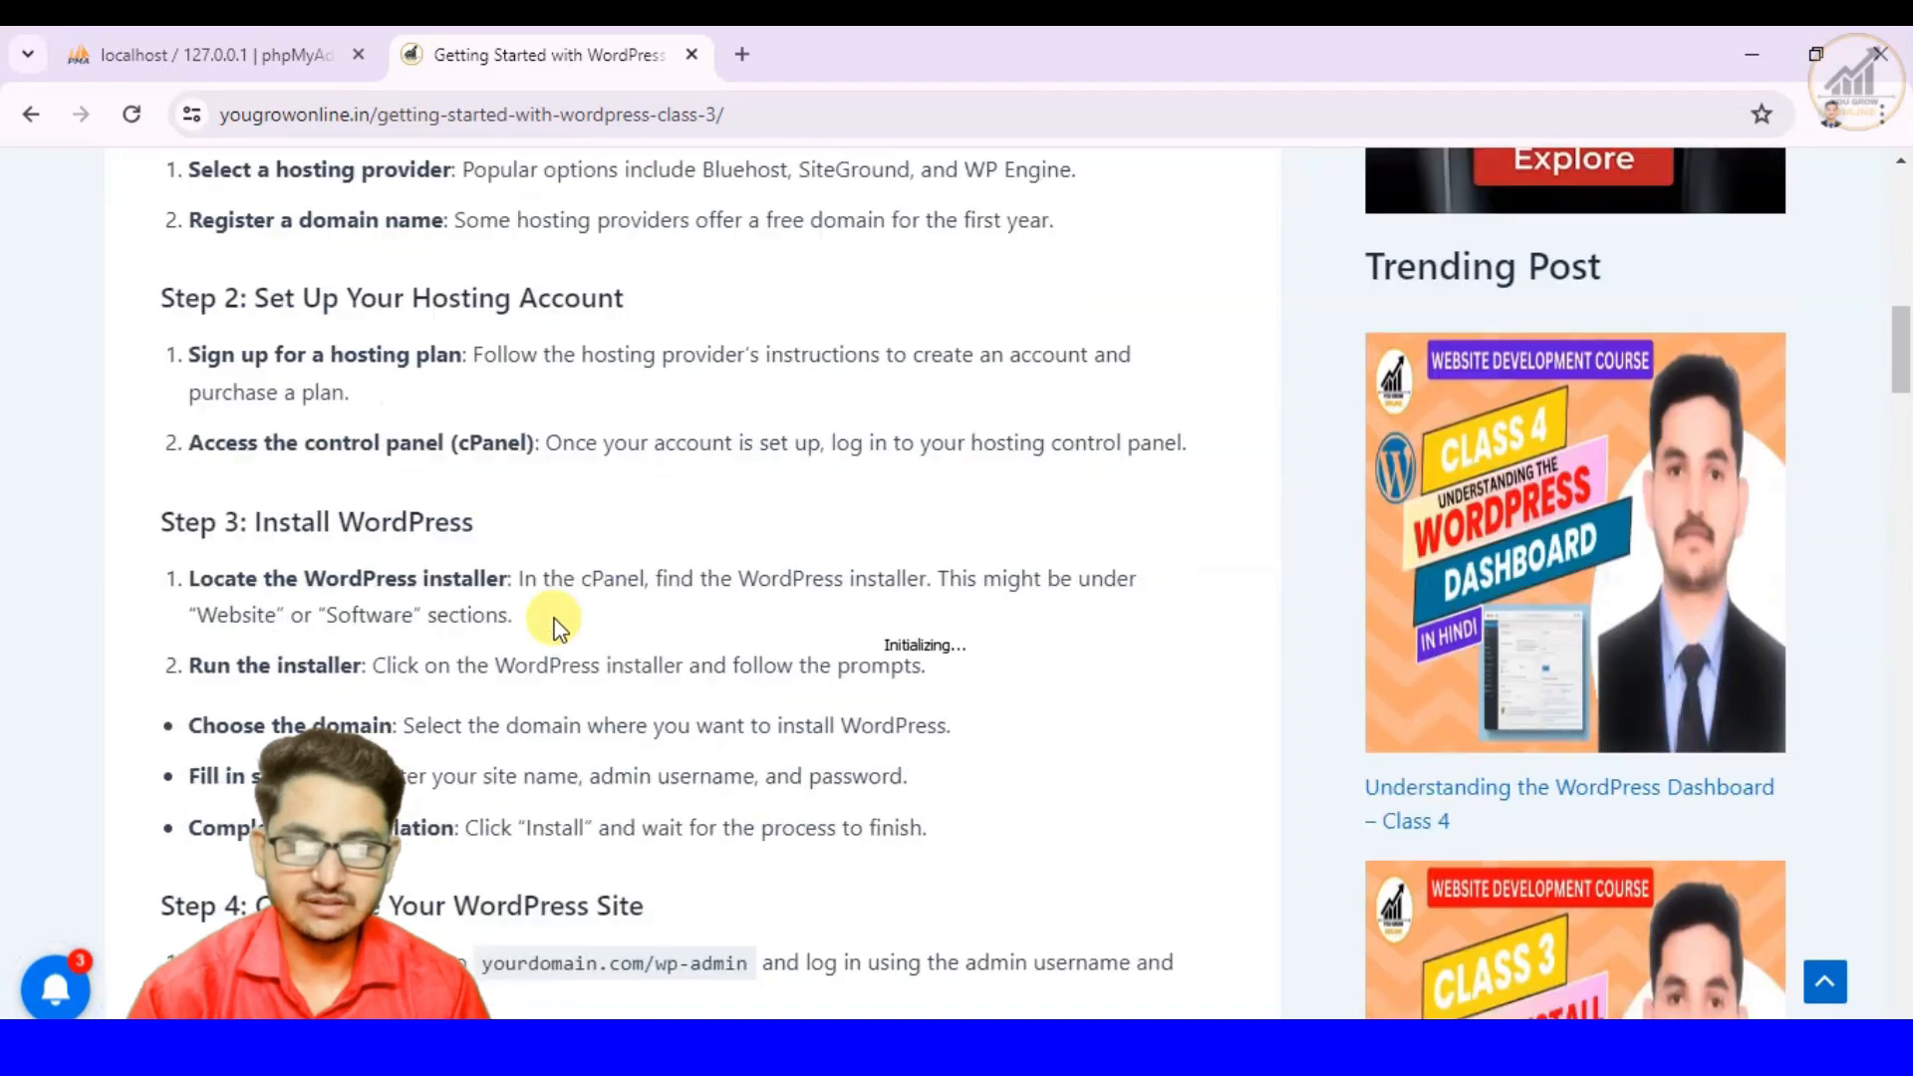
scroll(555, 618, down, 1)
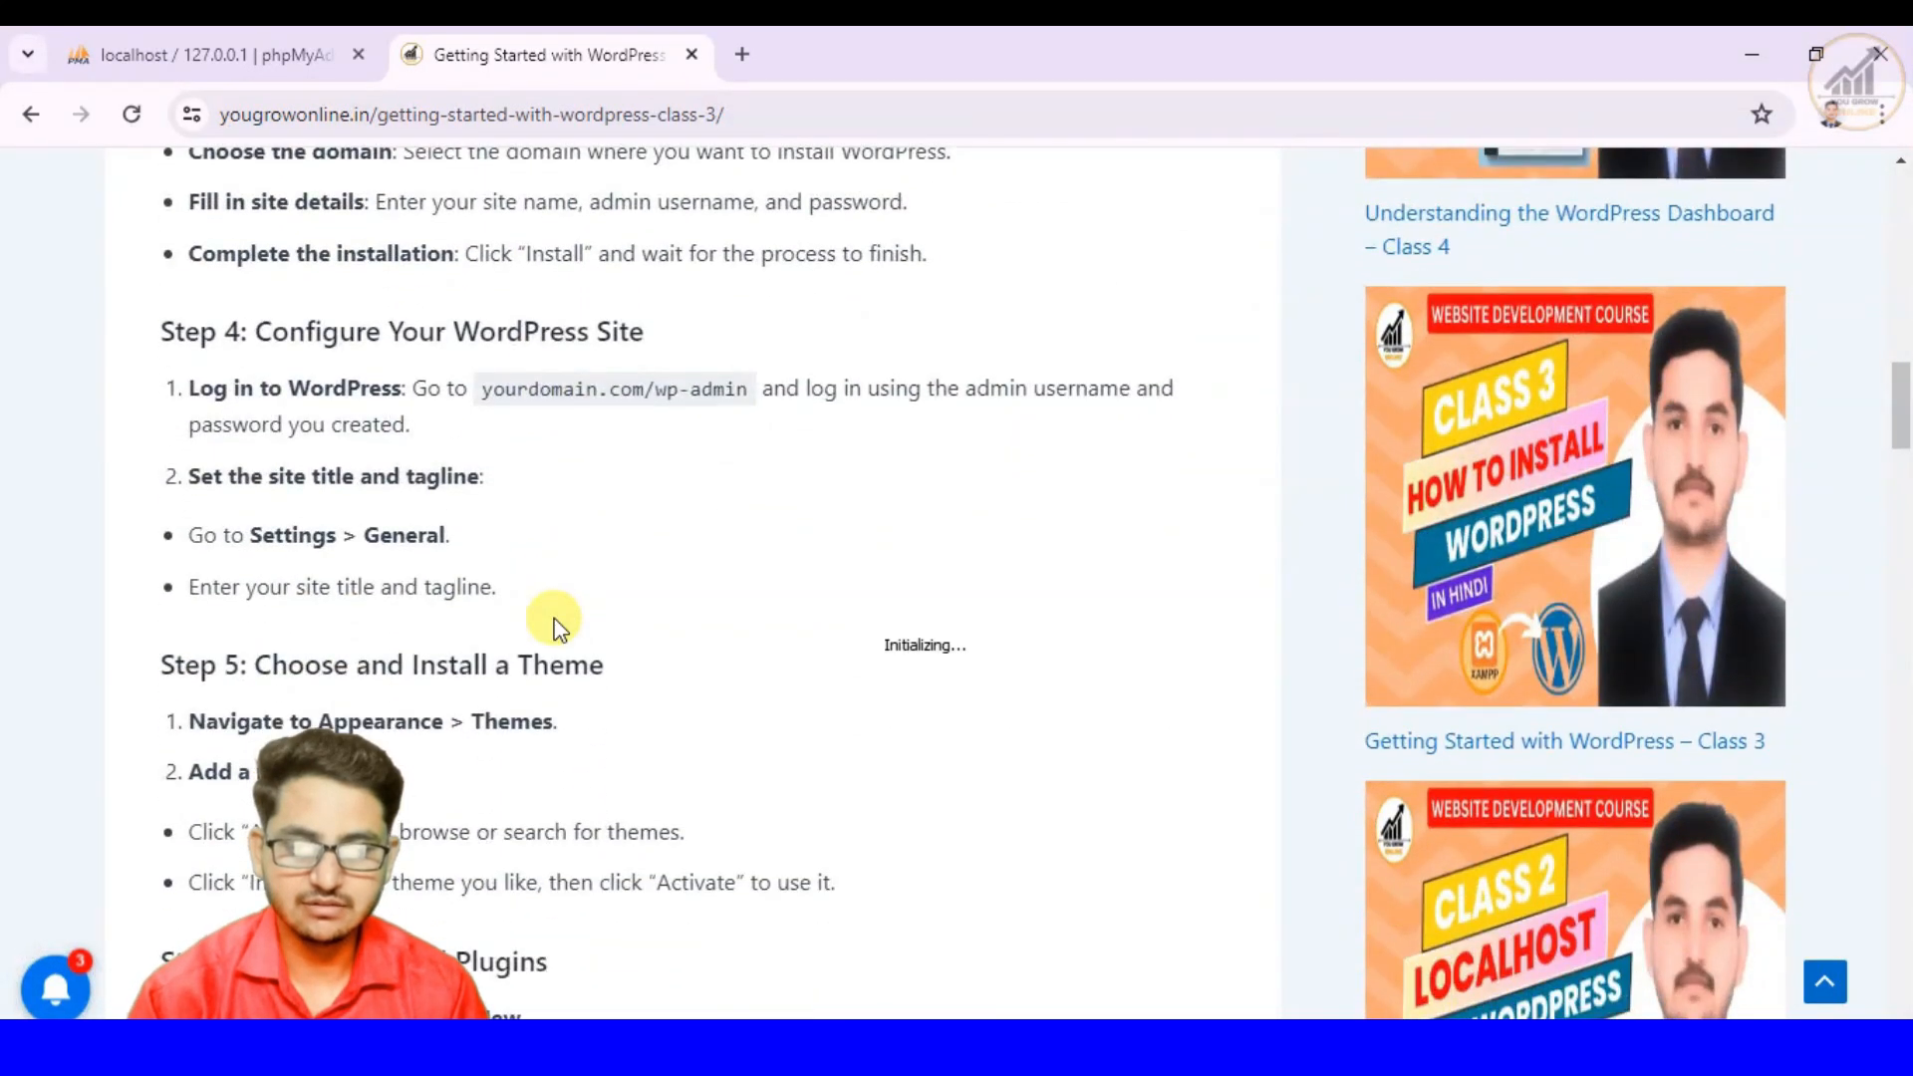
scroll(555, 628, down, 2)
scroll(553, 613, up, 15)
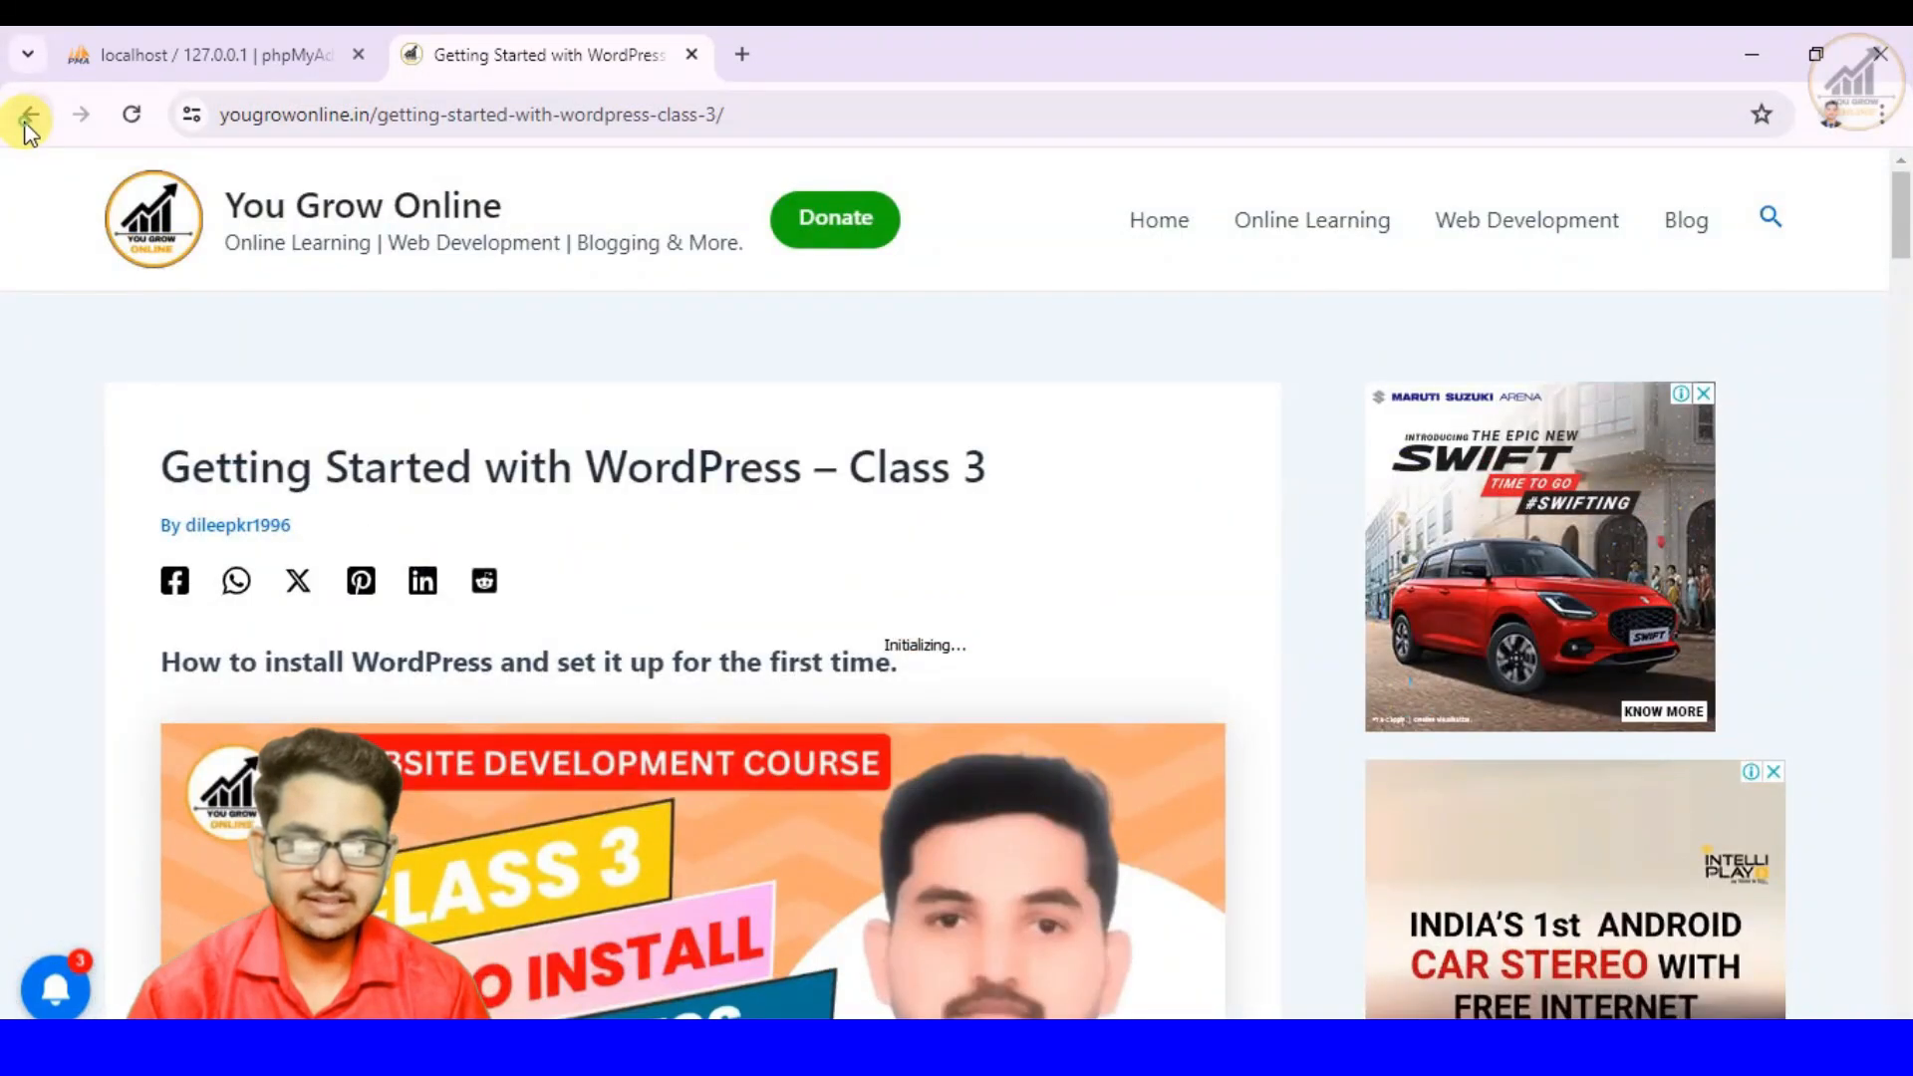
- Return to the You Grow Online home page and open the How to Set up Localhost for WordPress – Class 2 article
click(29, 116)
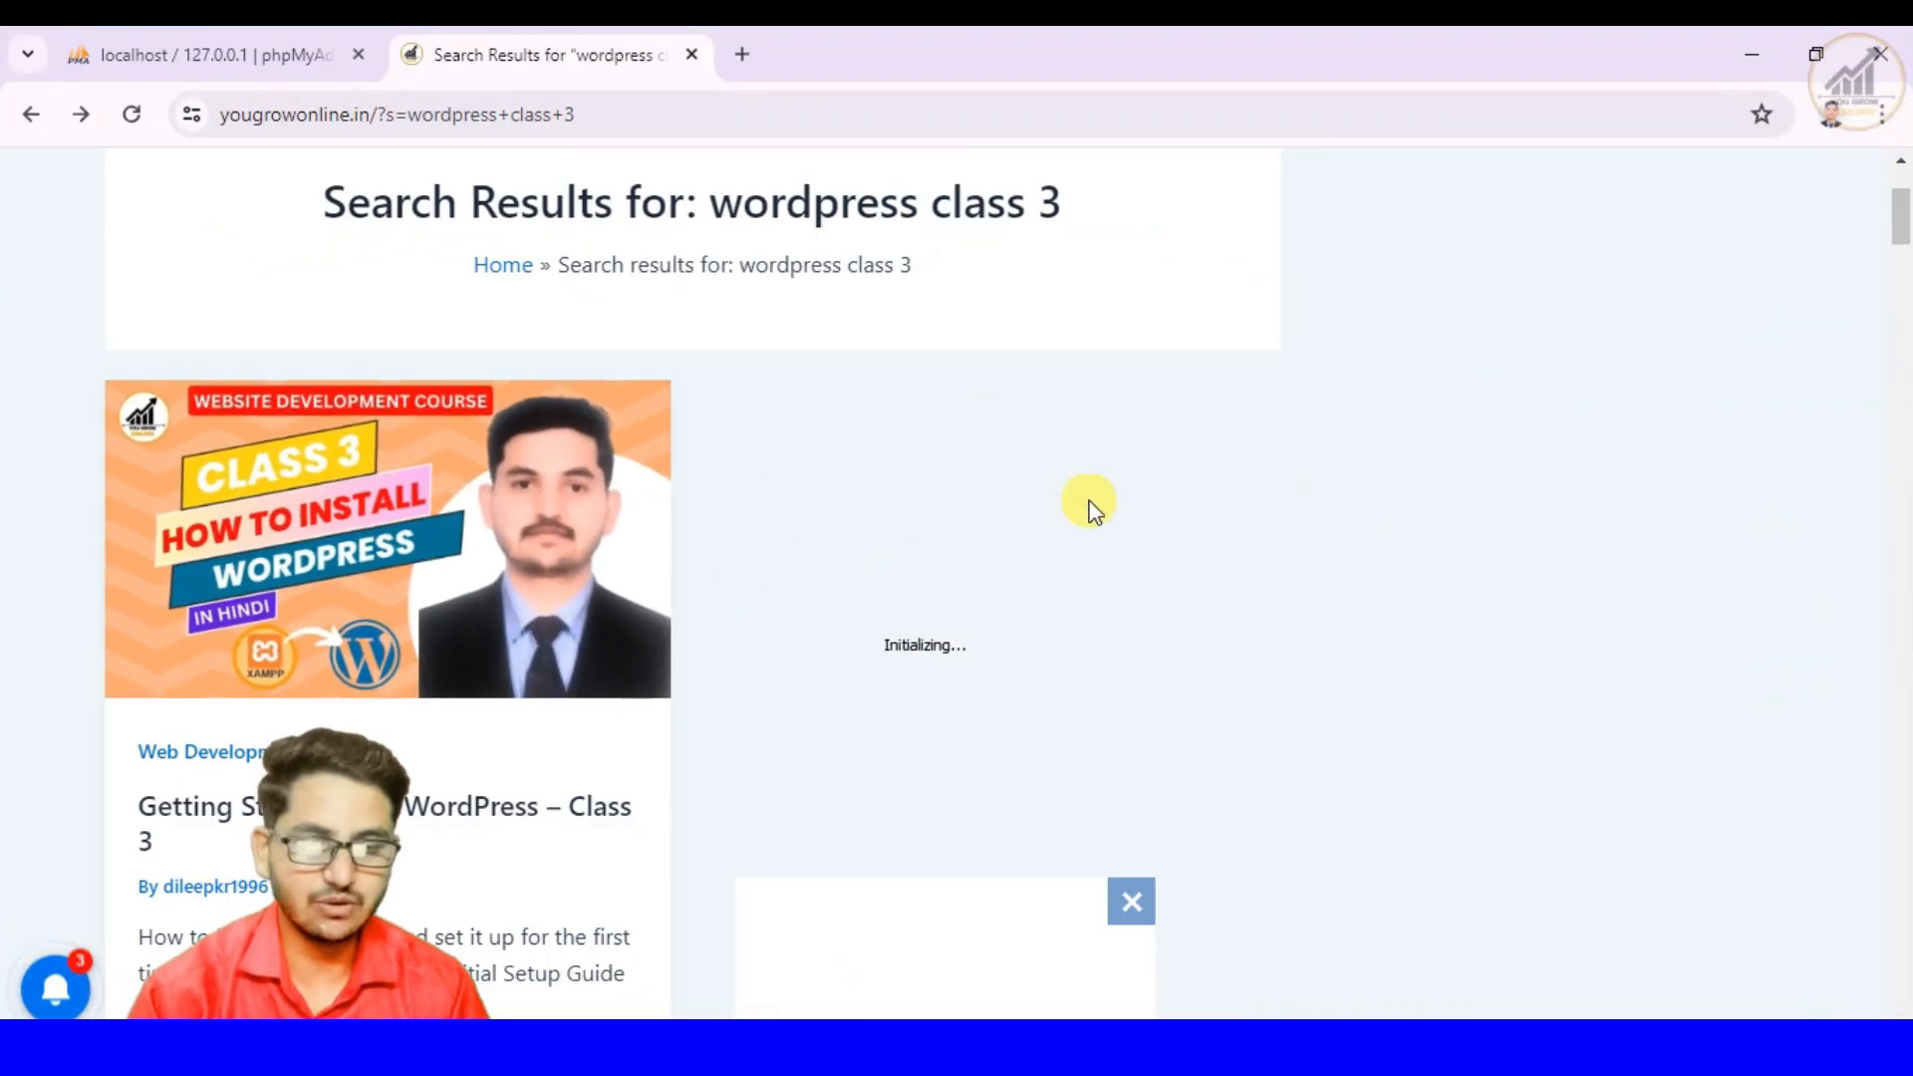
click(31, 113)
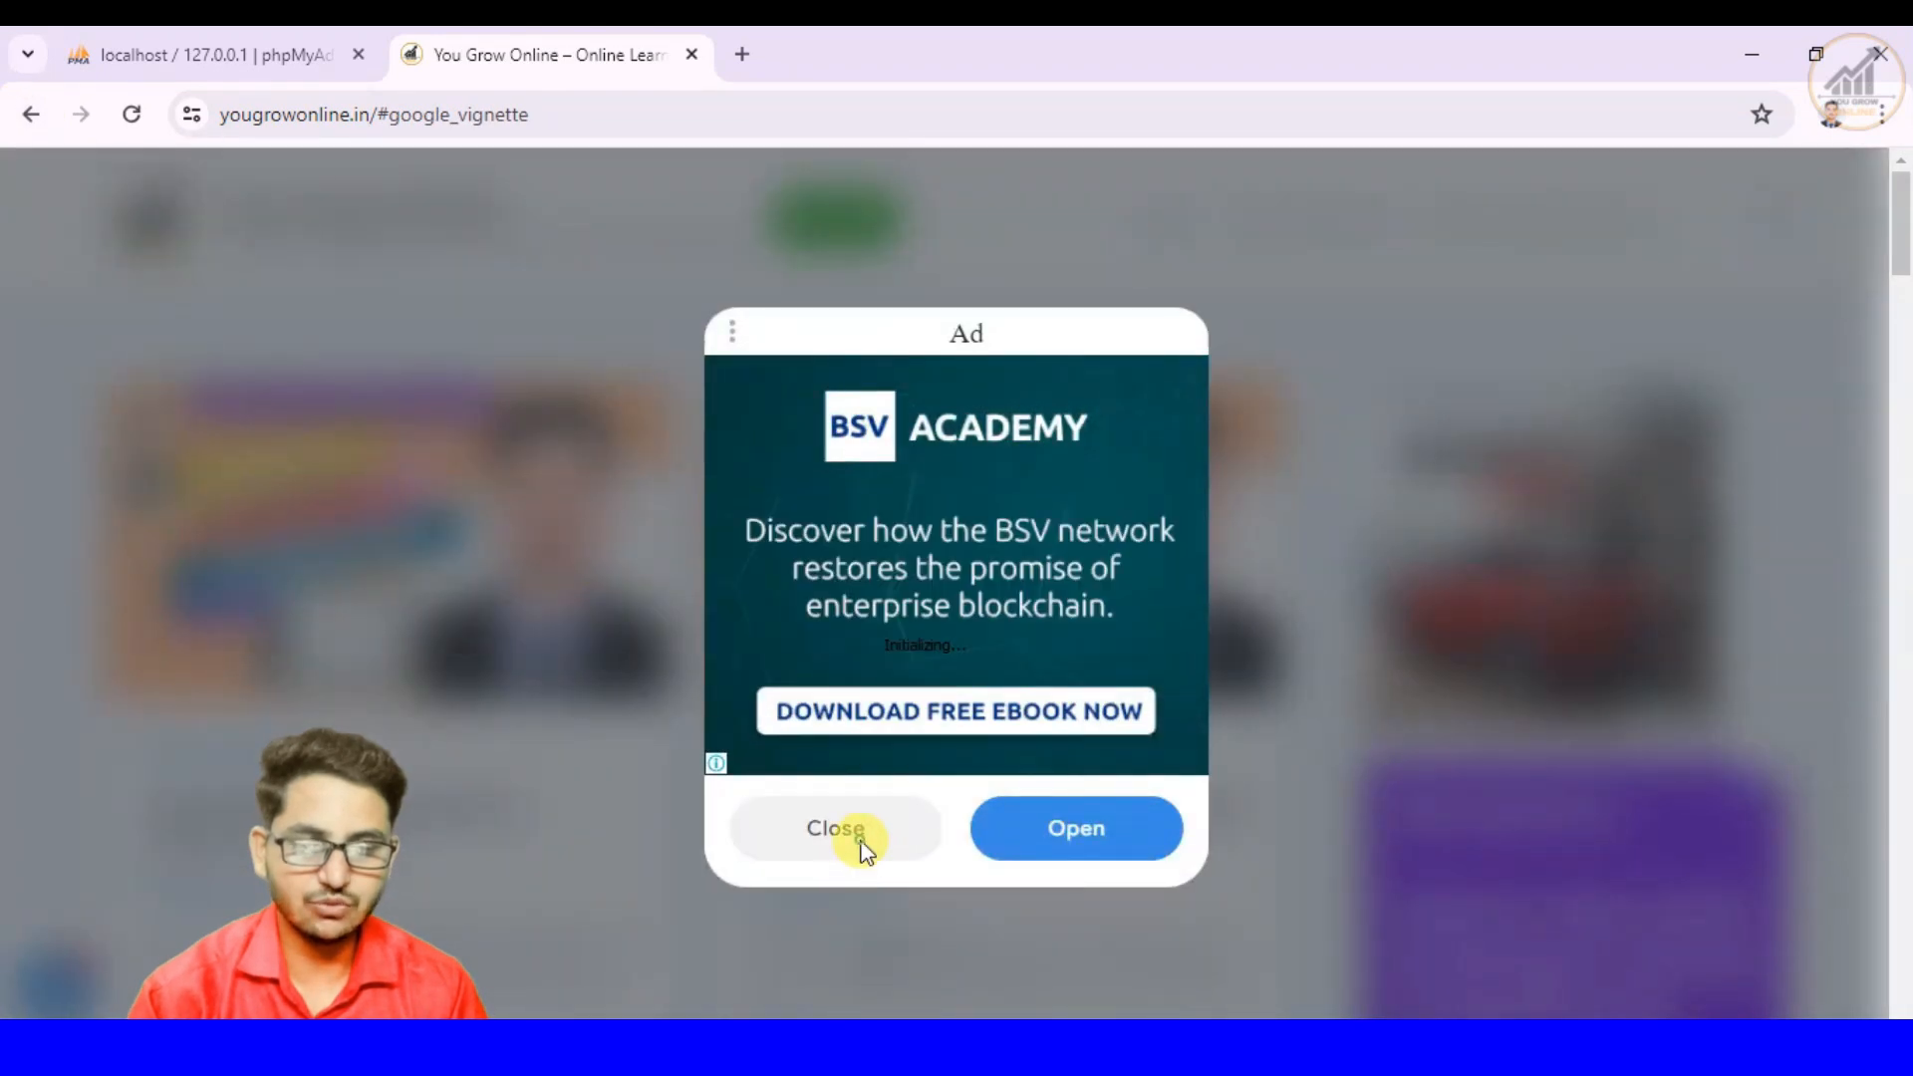
click(863, 840)
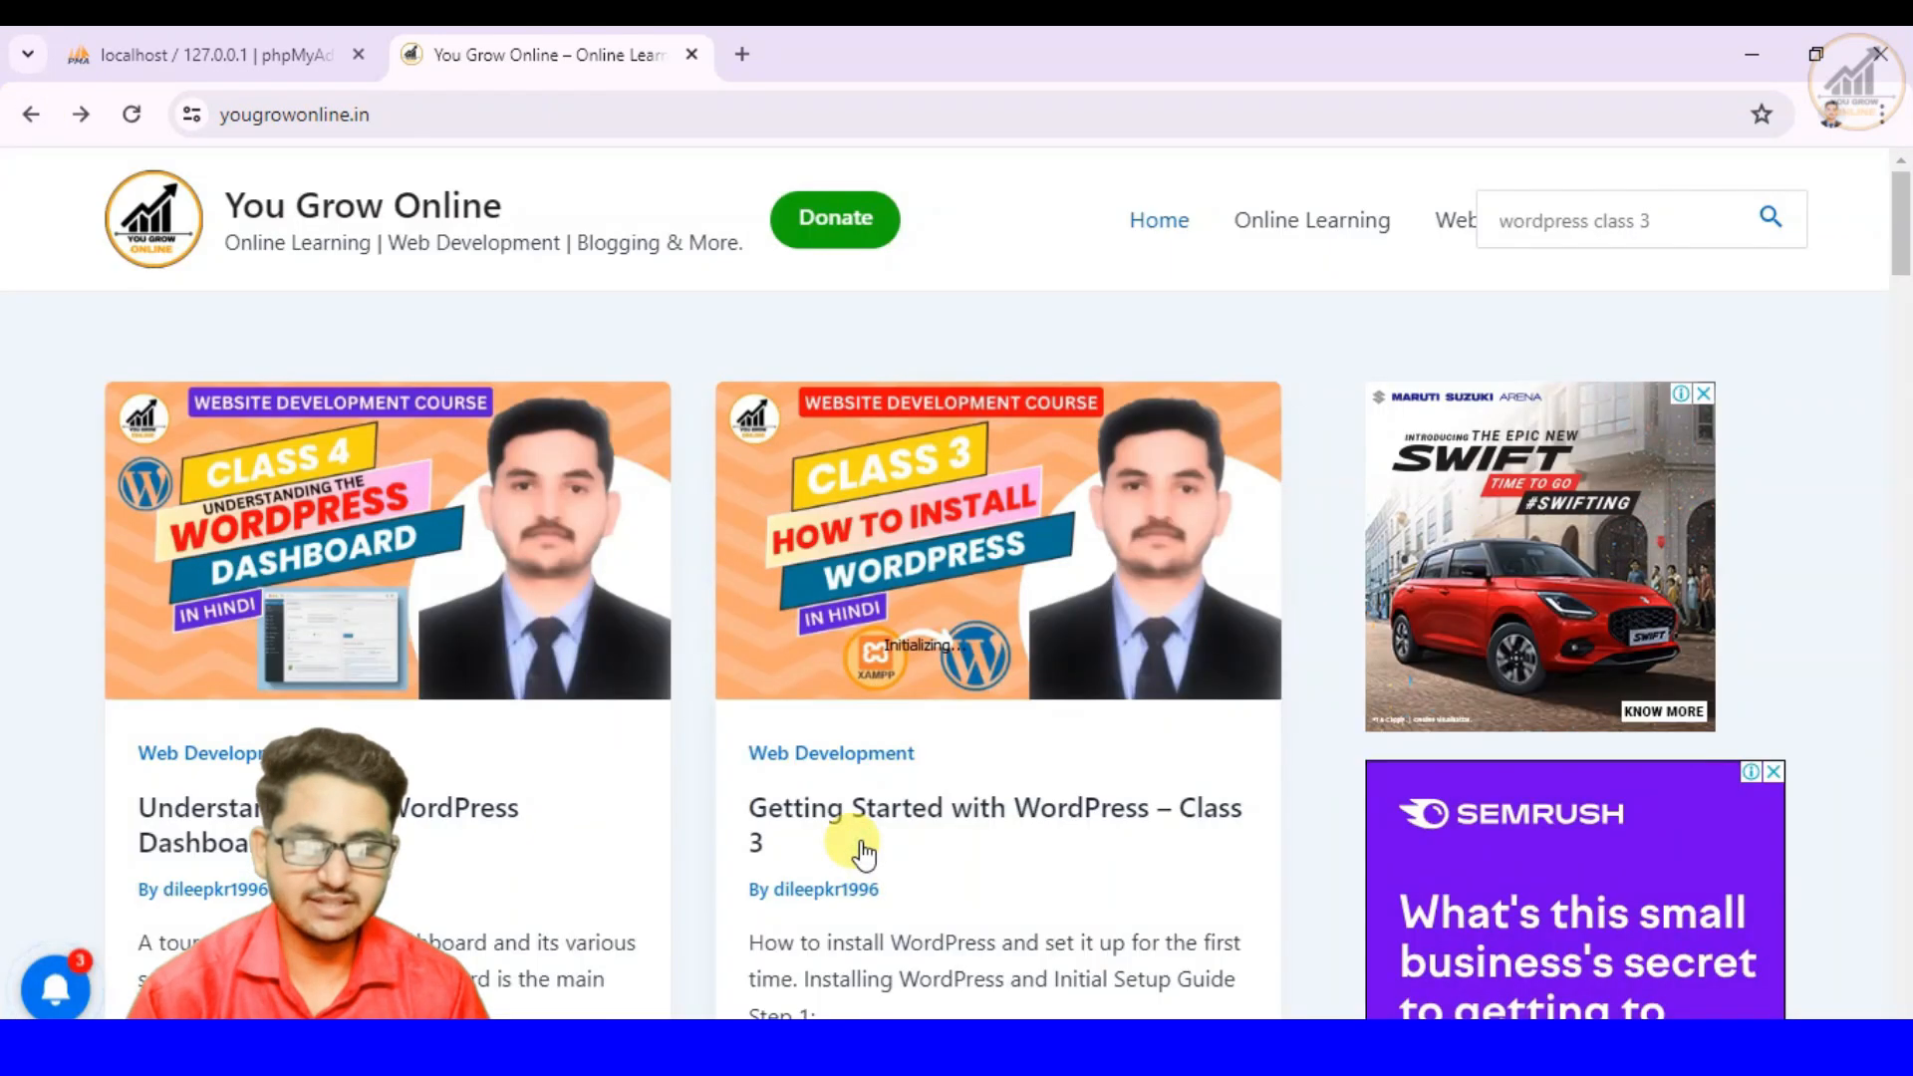
scroll(799, 901, down, 4)
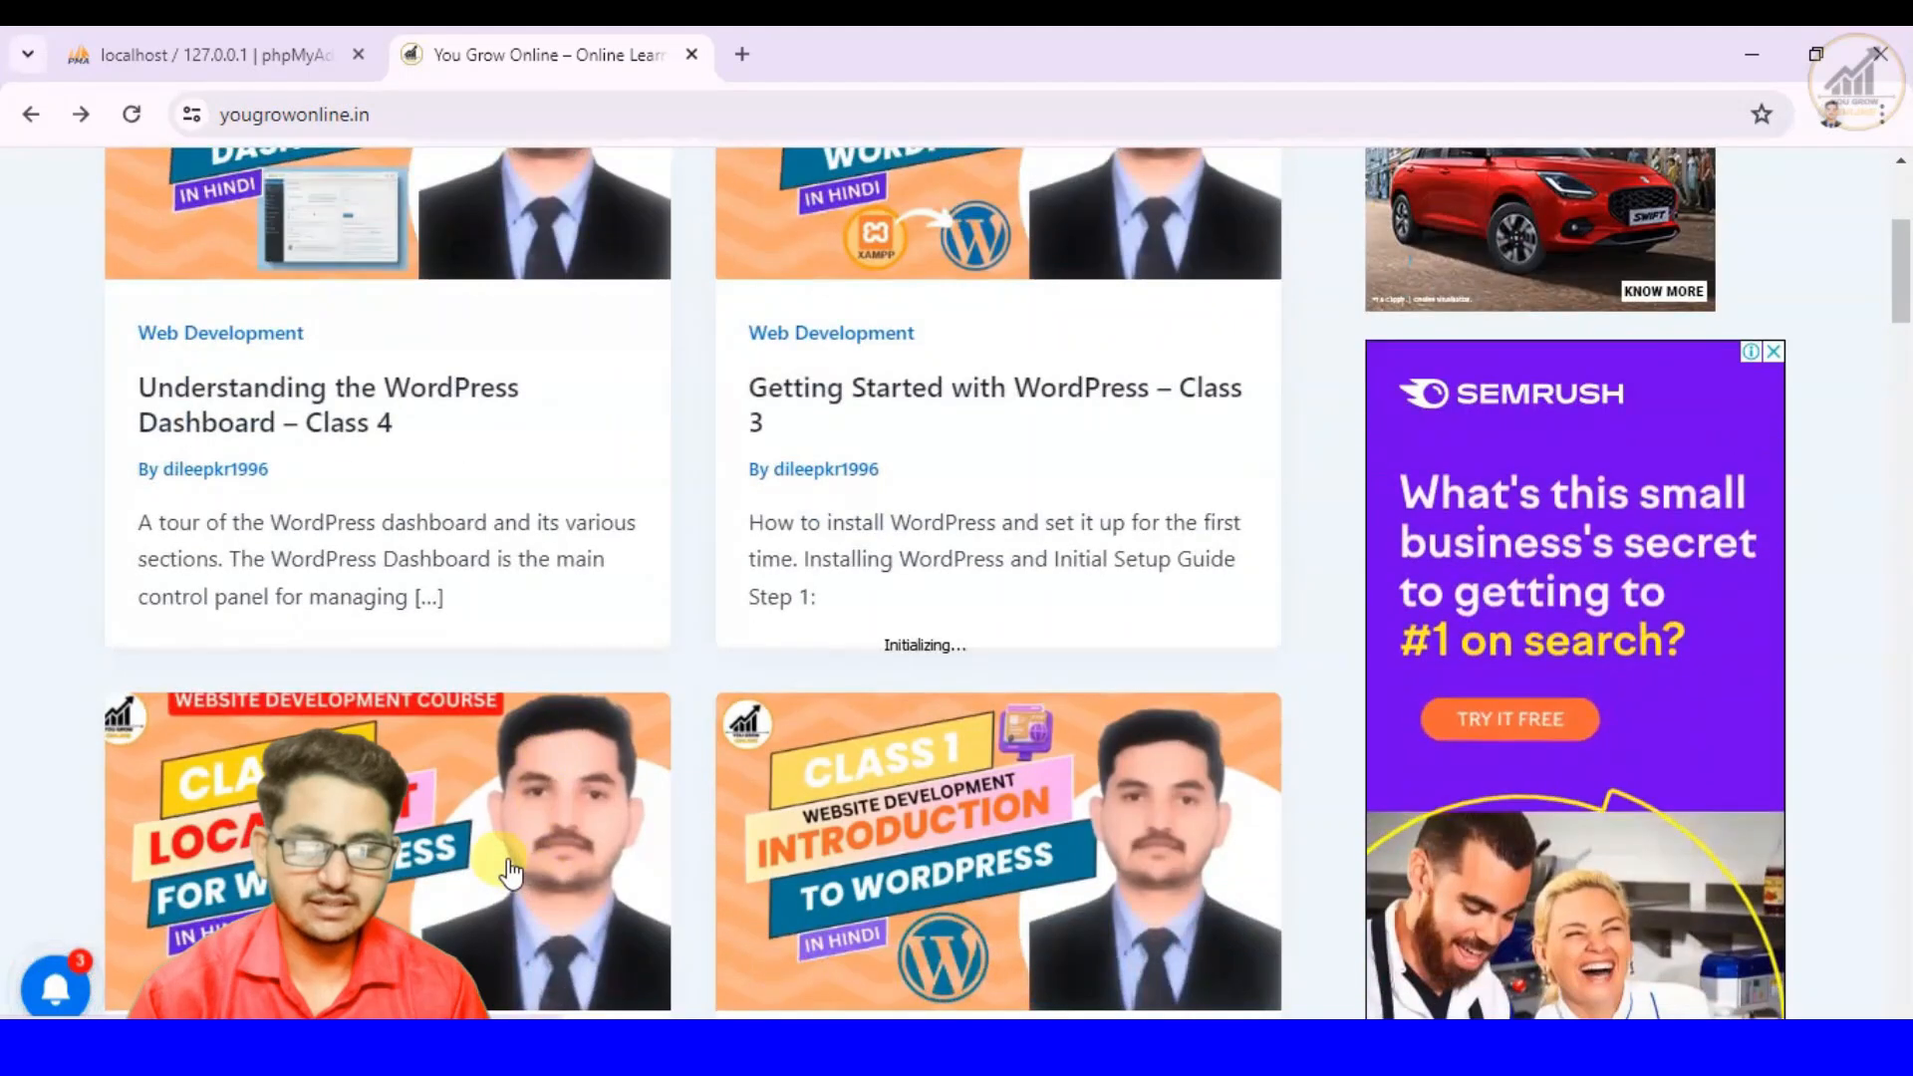
click(508, 869)
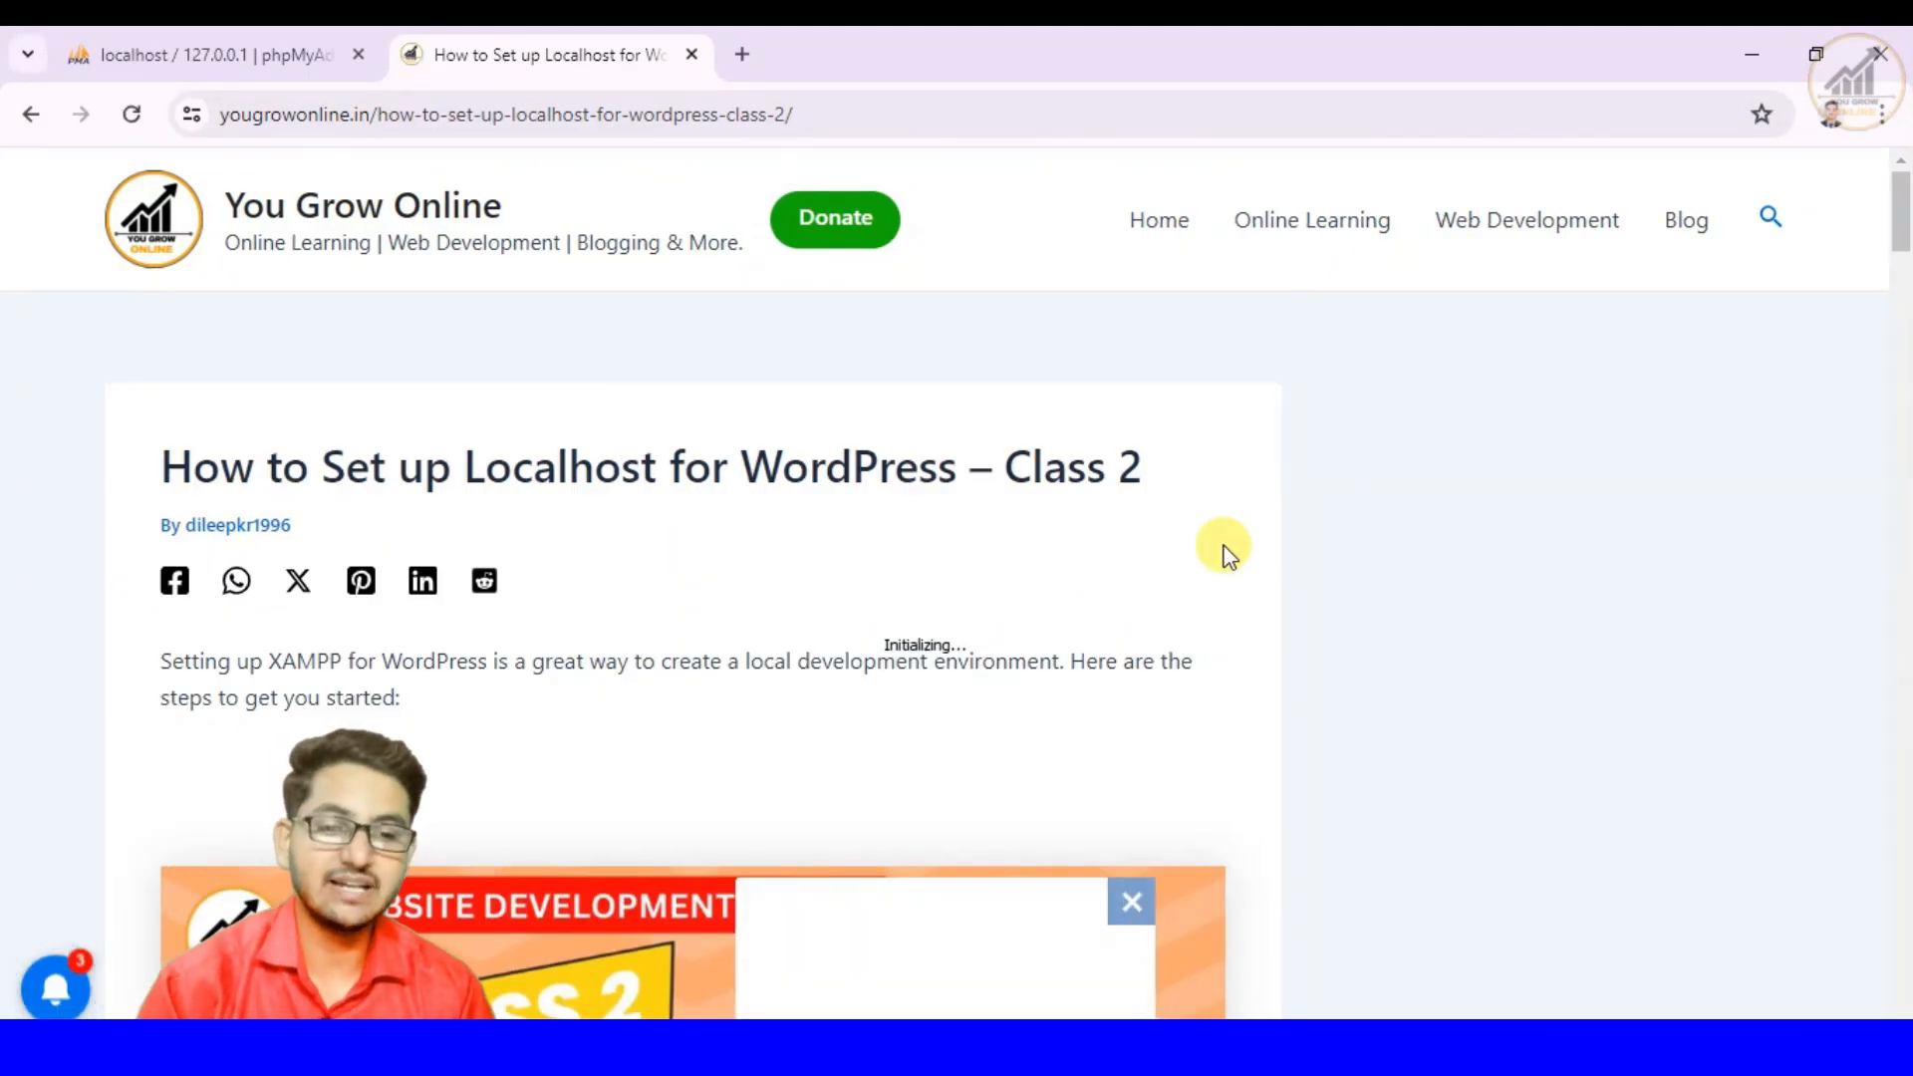
- Read the Class 2 article's steps from downloading and installing XAMPP through creating a database and configuring WordPress
scroll(1228, 554, down, 10)
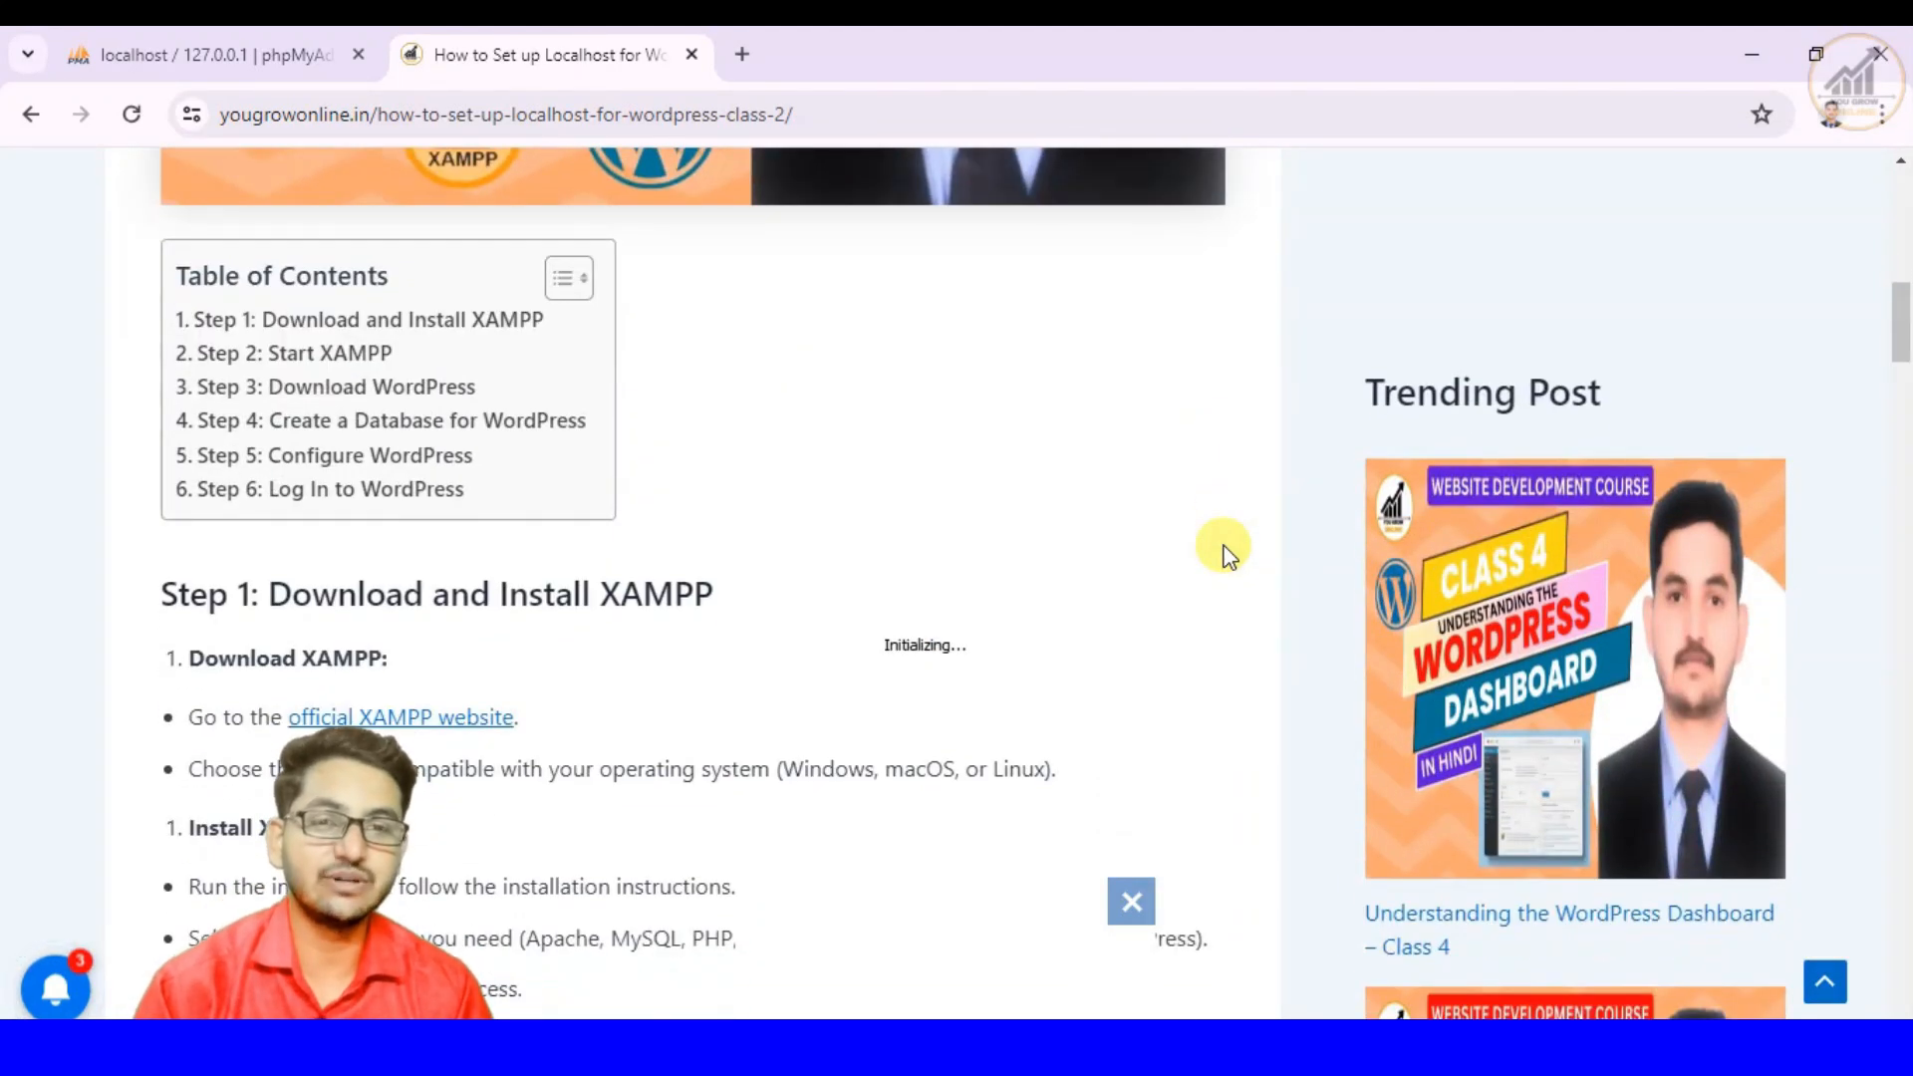
scroll(1228, 554, down, 1)
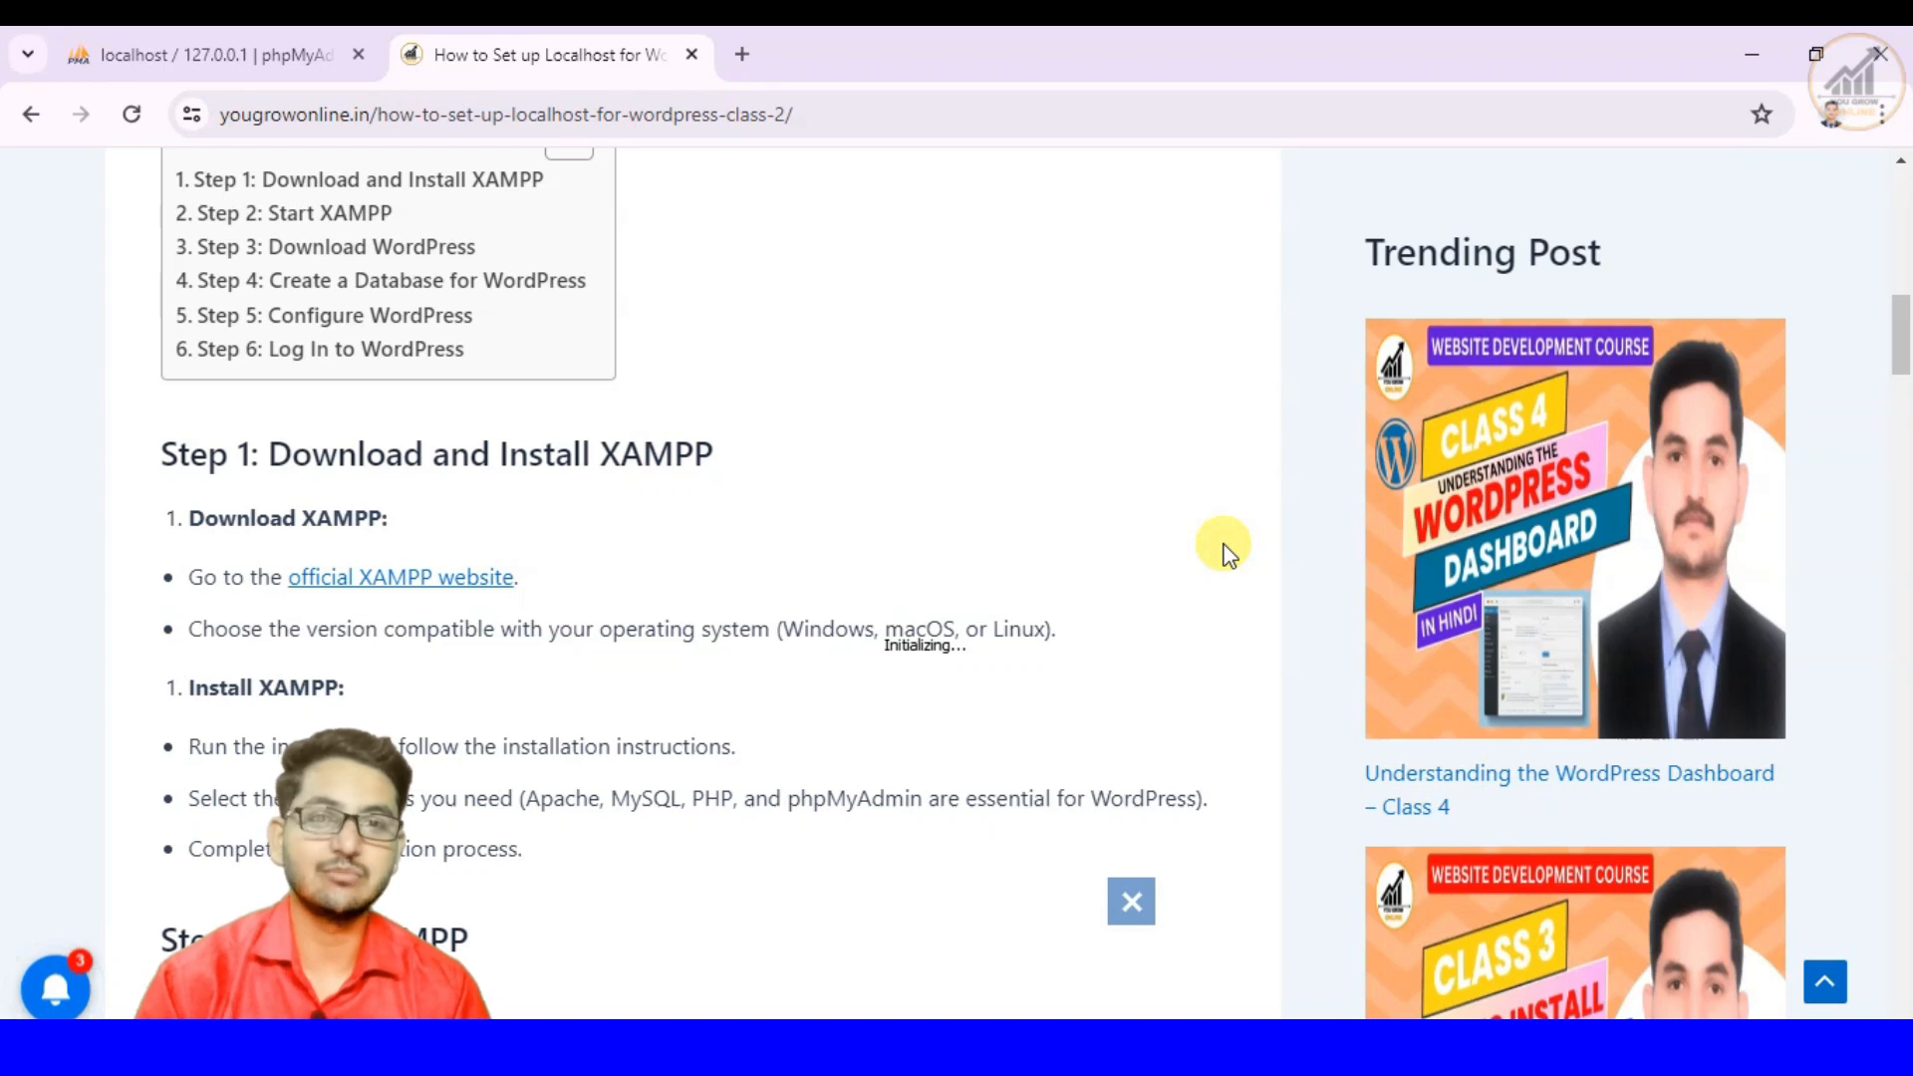
scroll(1148, 543, down, 3)
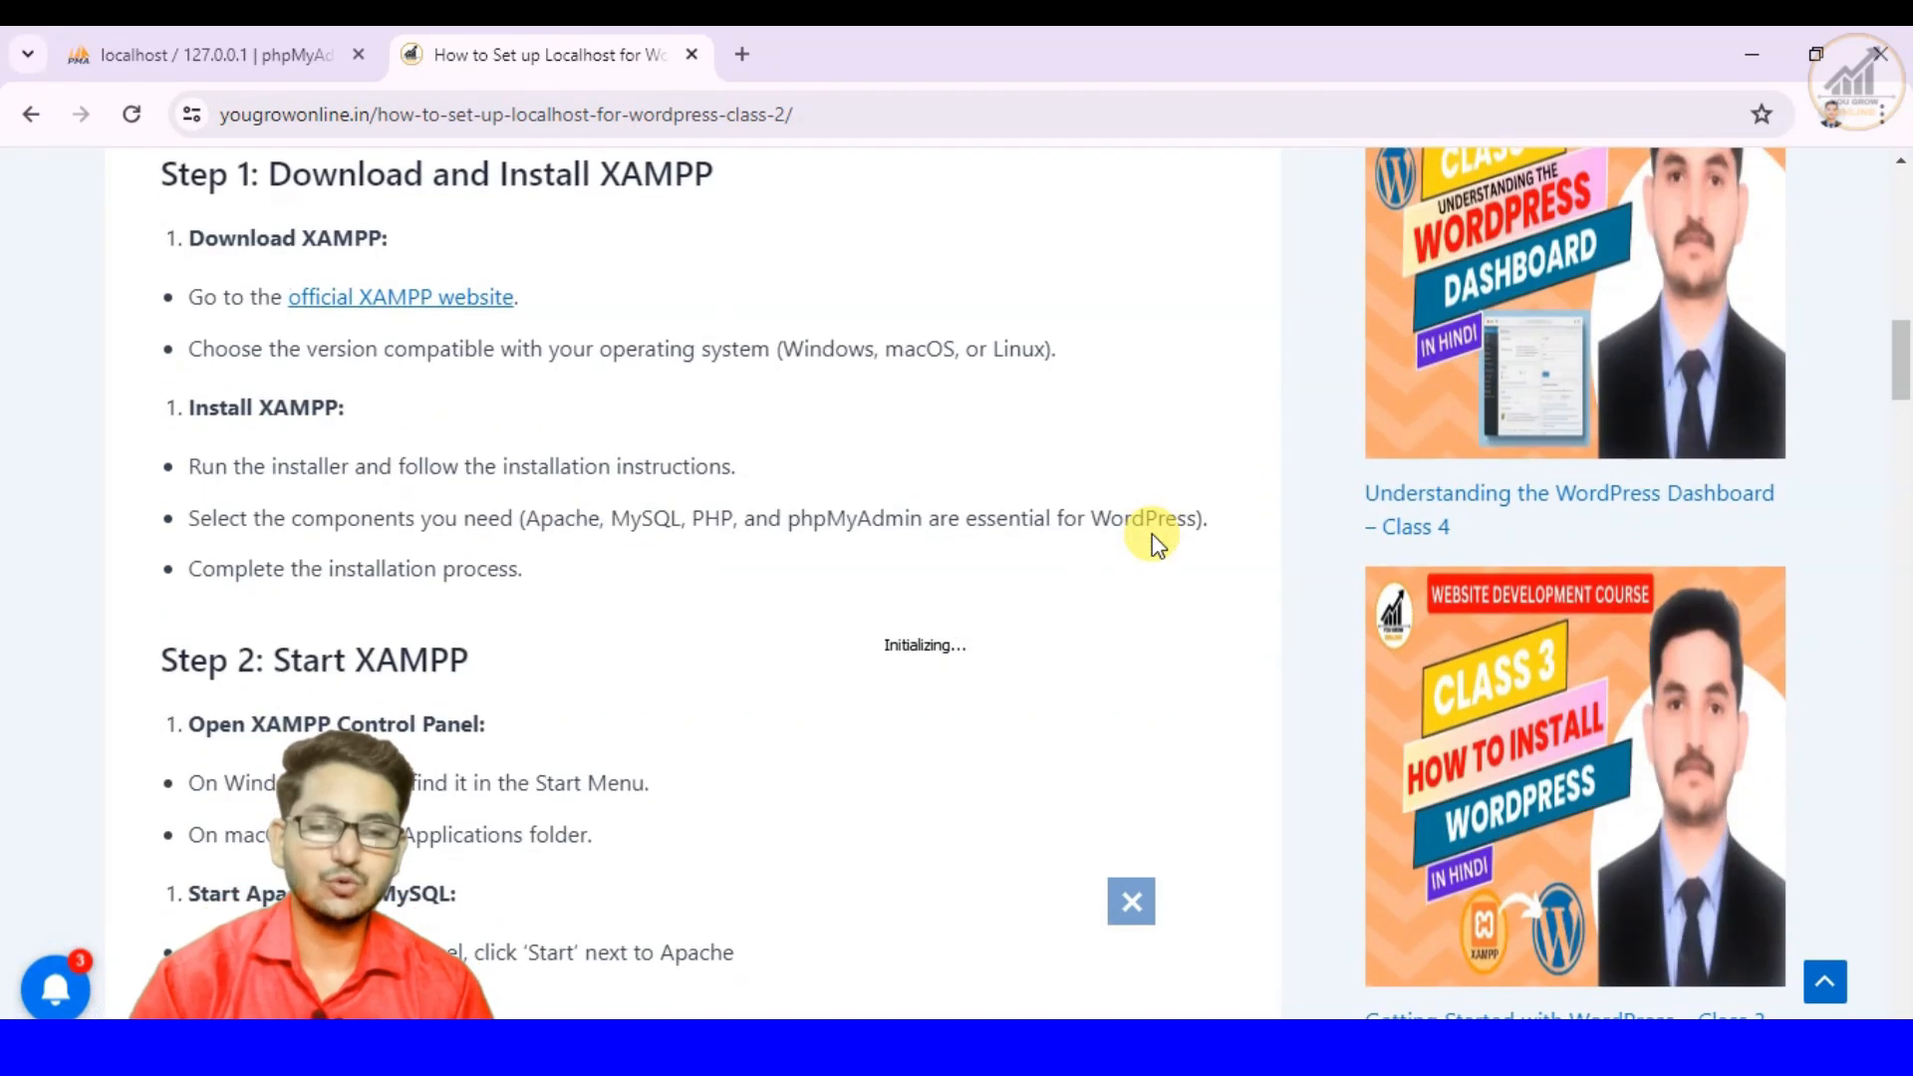
scroll(1148, 548, down, 5)
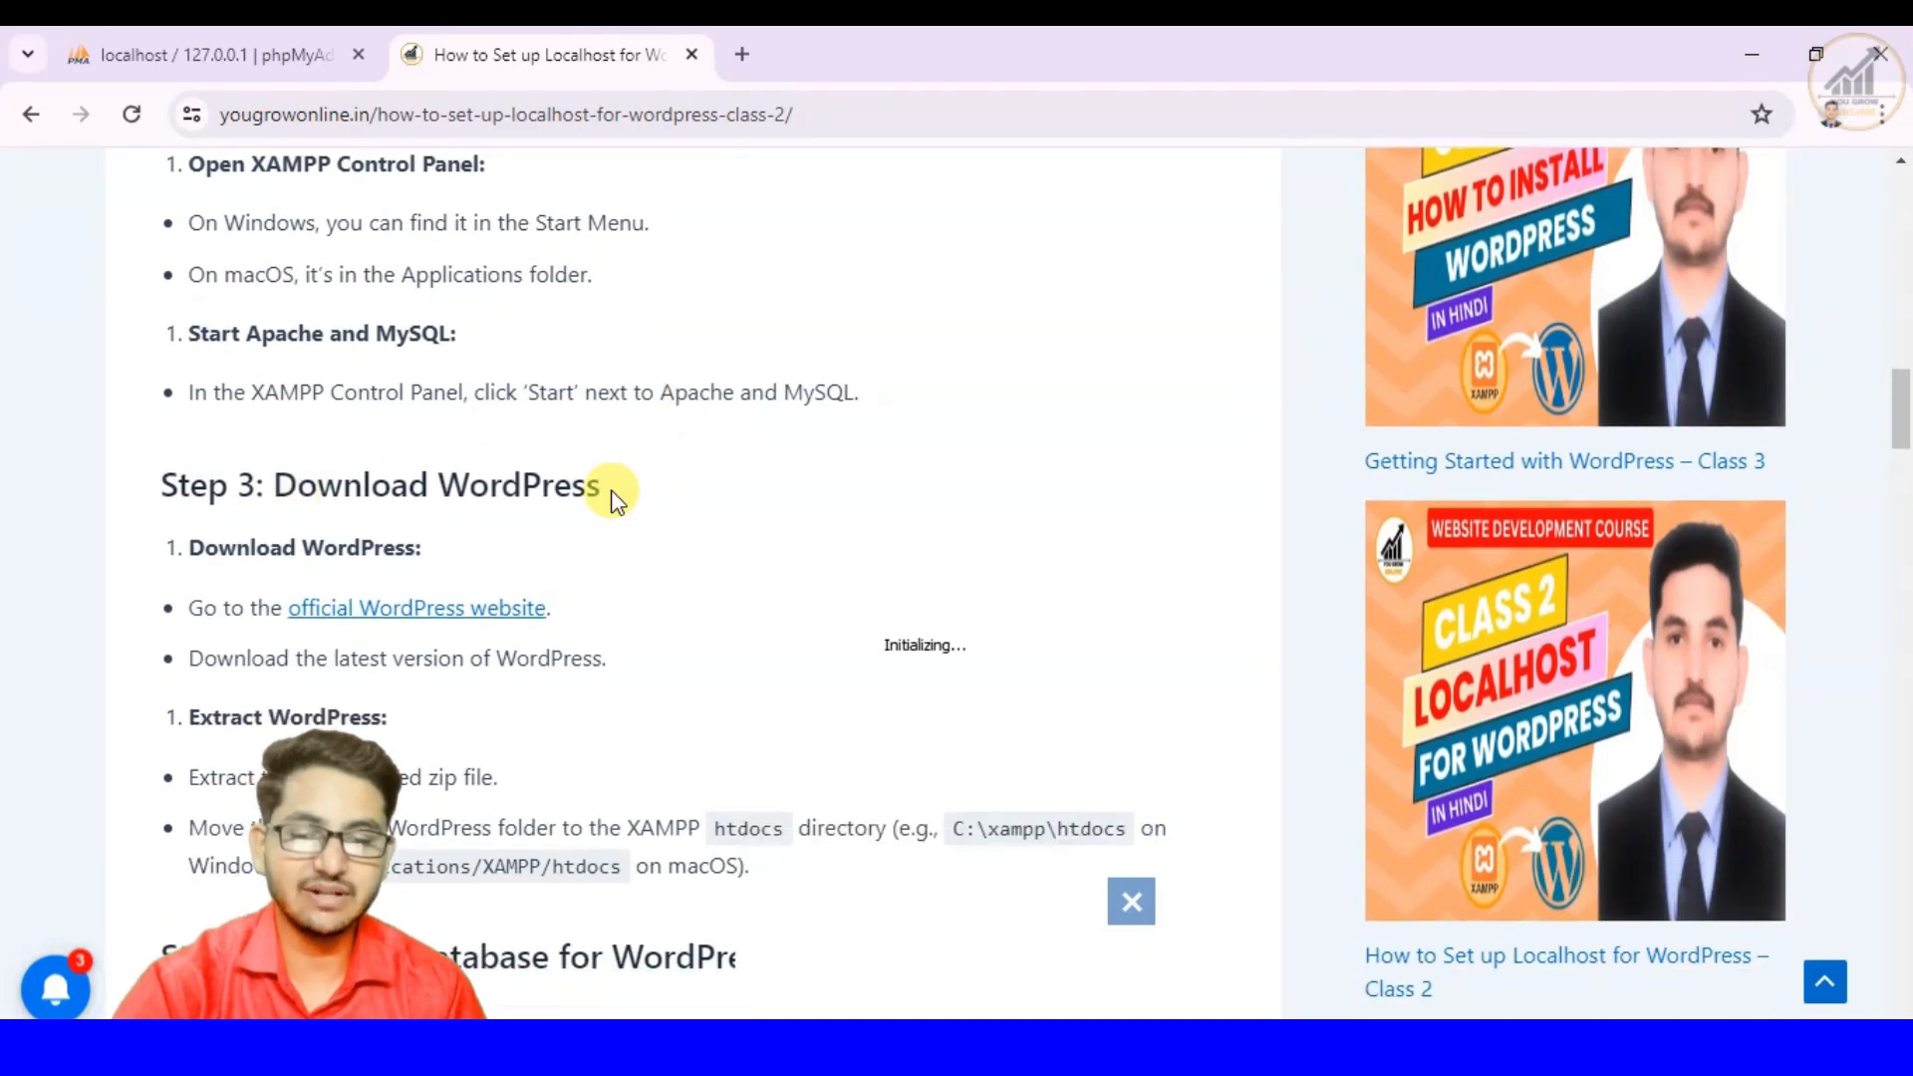
scroll(612, 494, down, 3)
scroll(611, 494, down, 3)
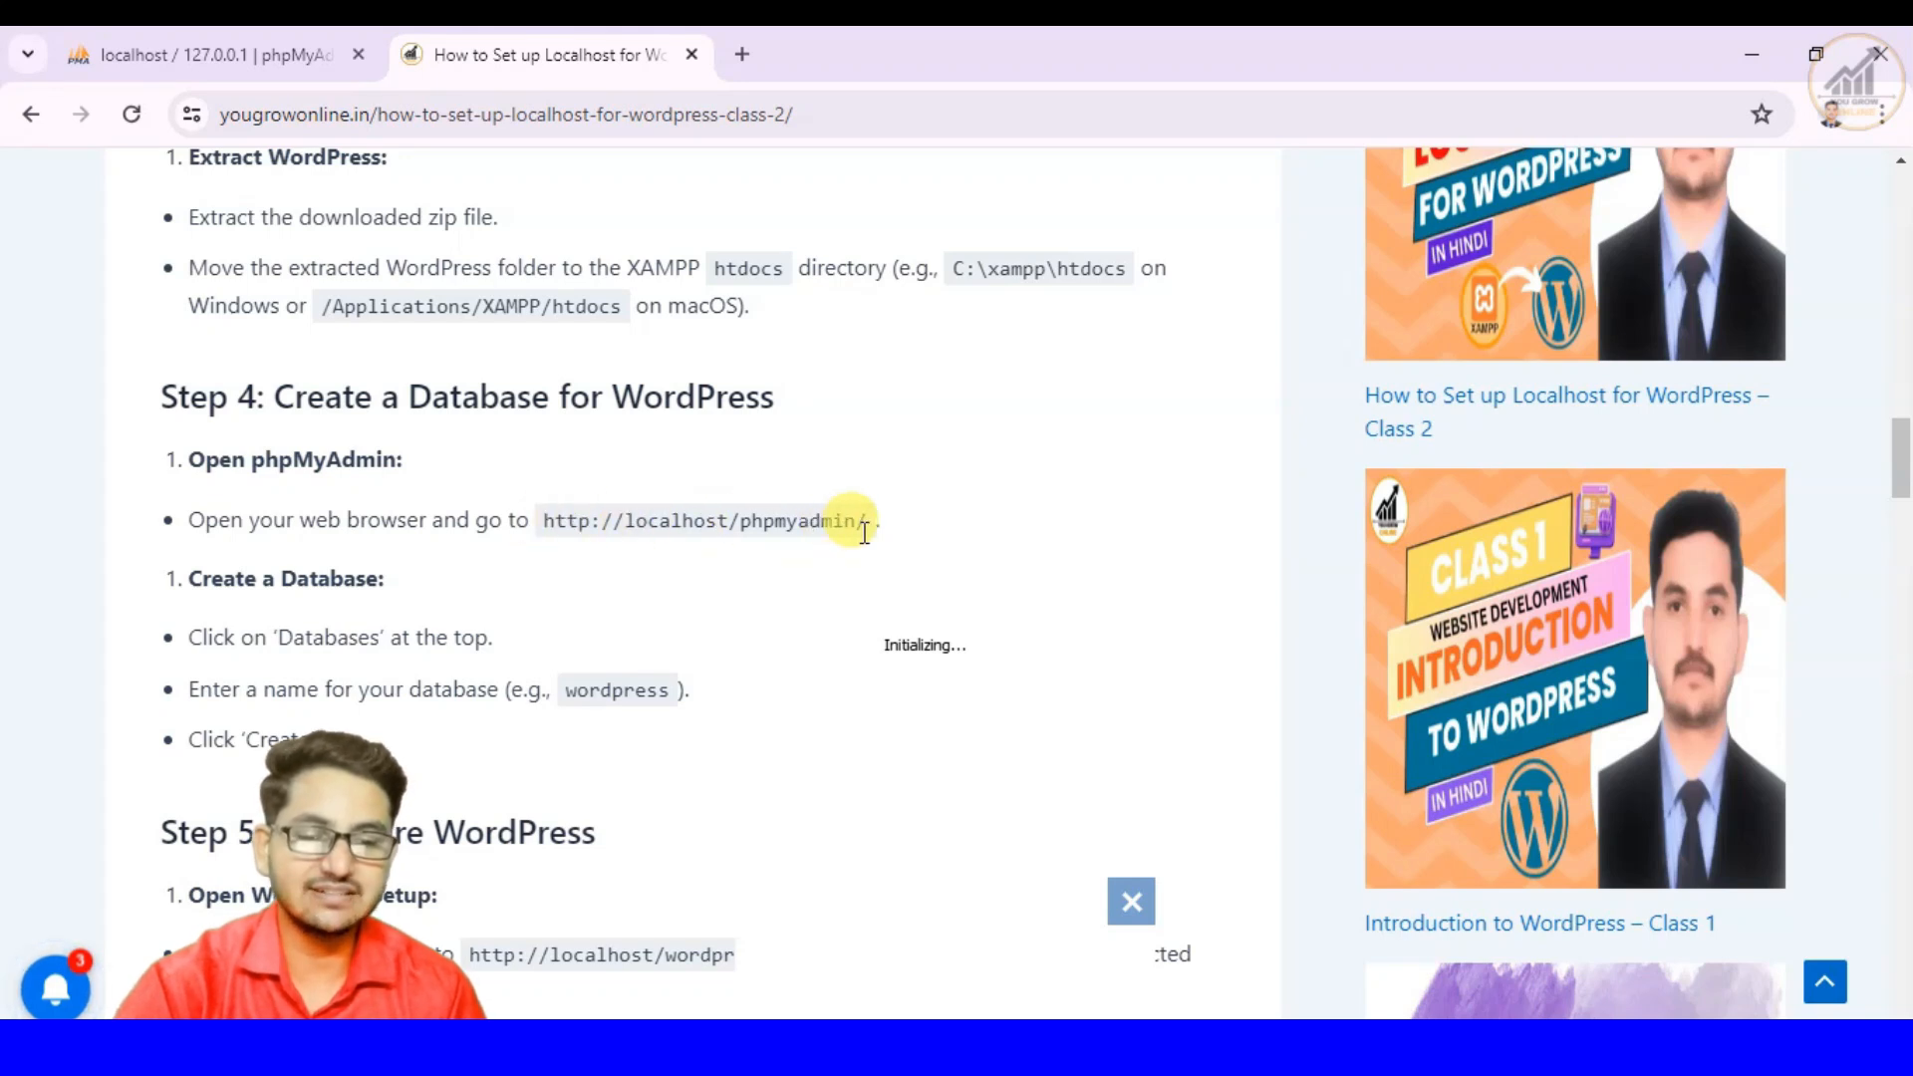
scroll(862, 532, down, 1)
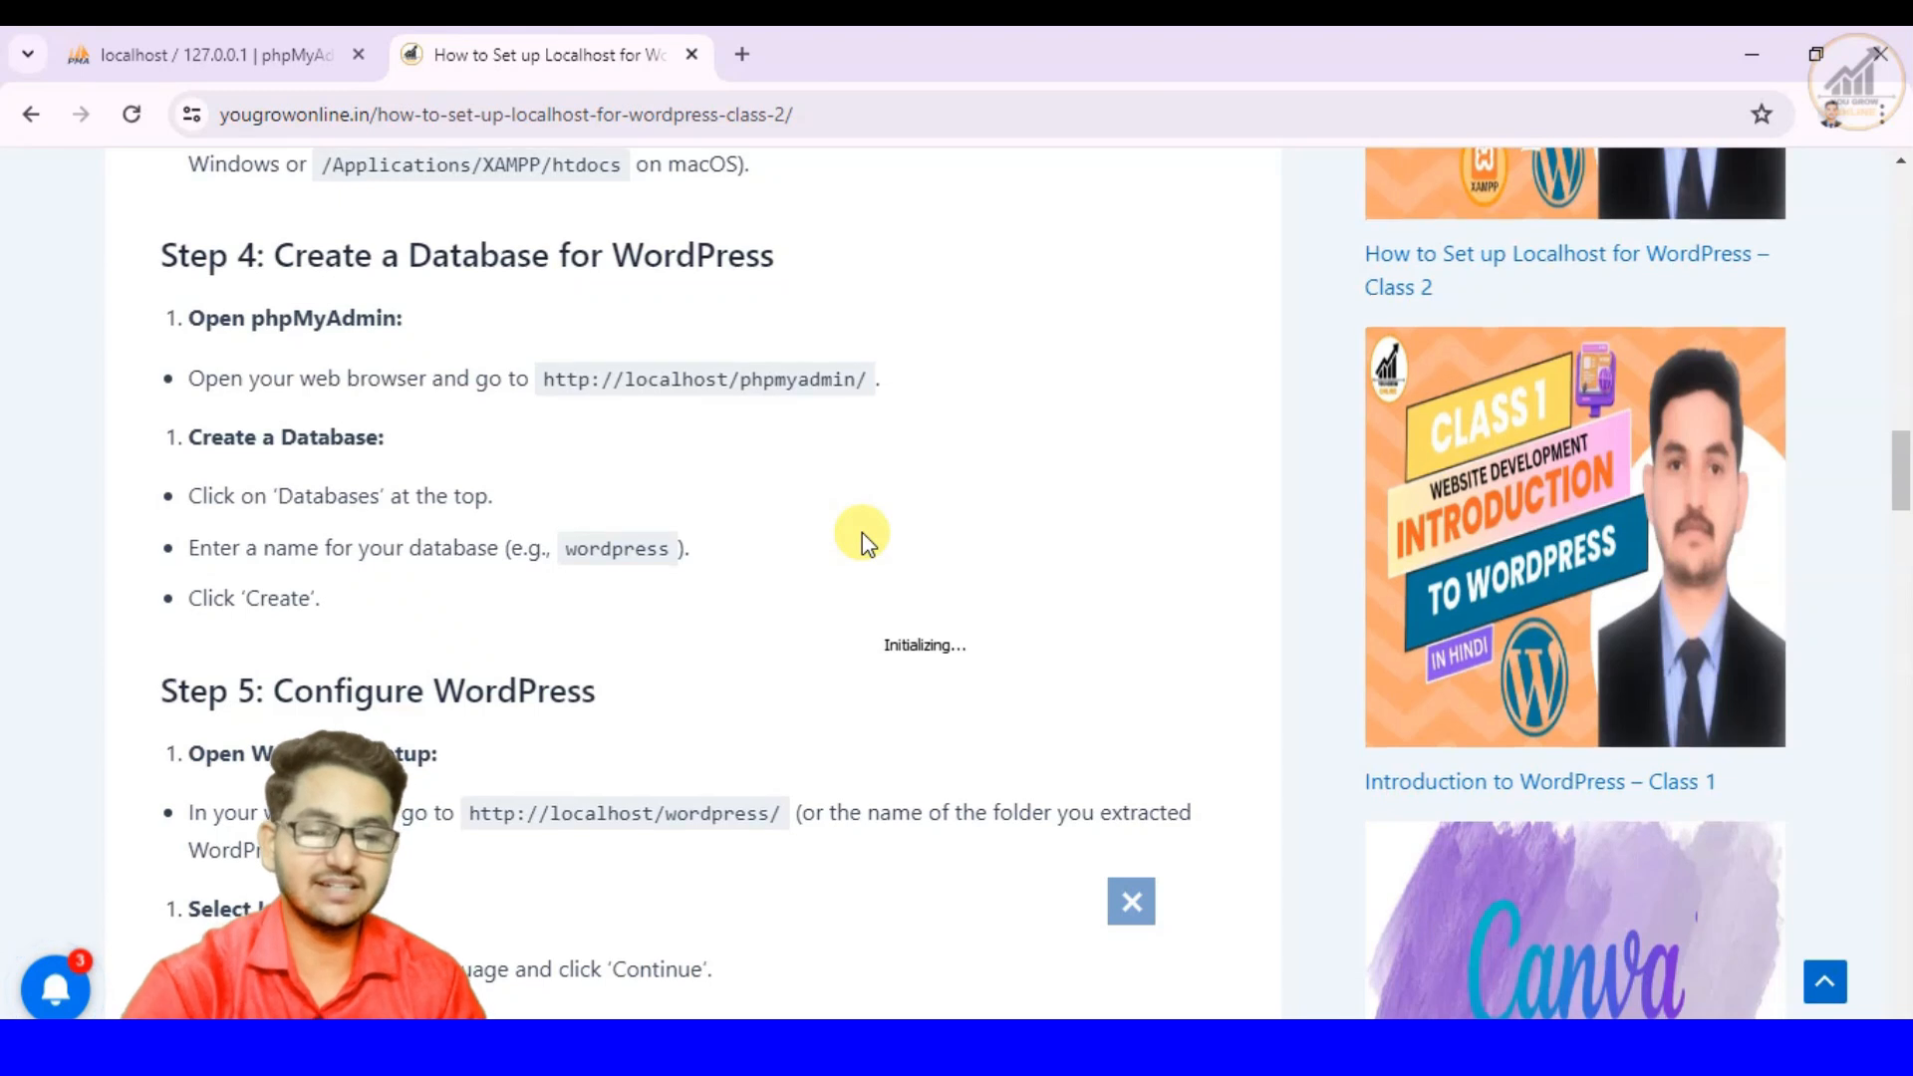
scroll(863, 532, down, 1)
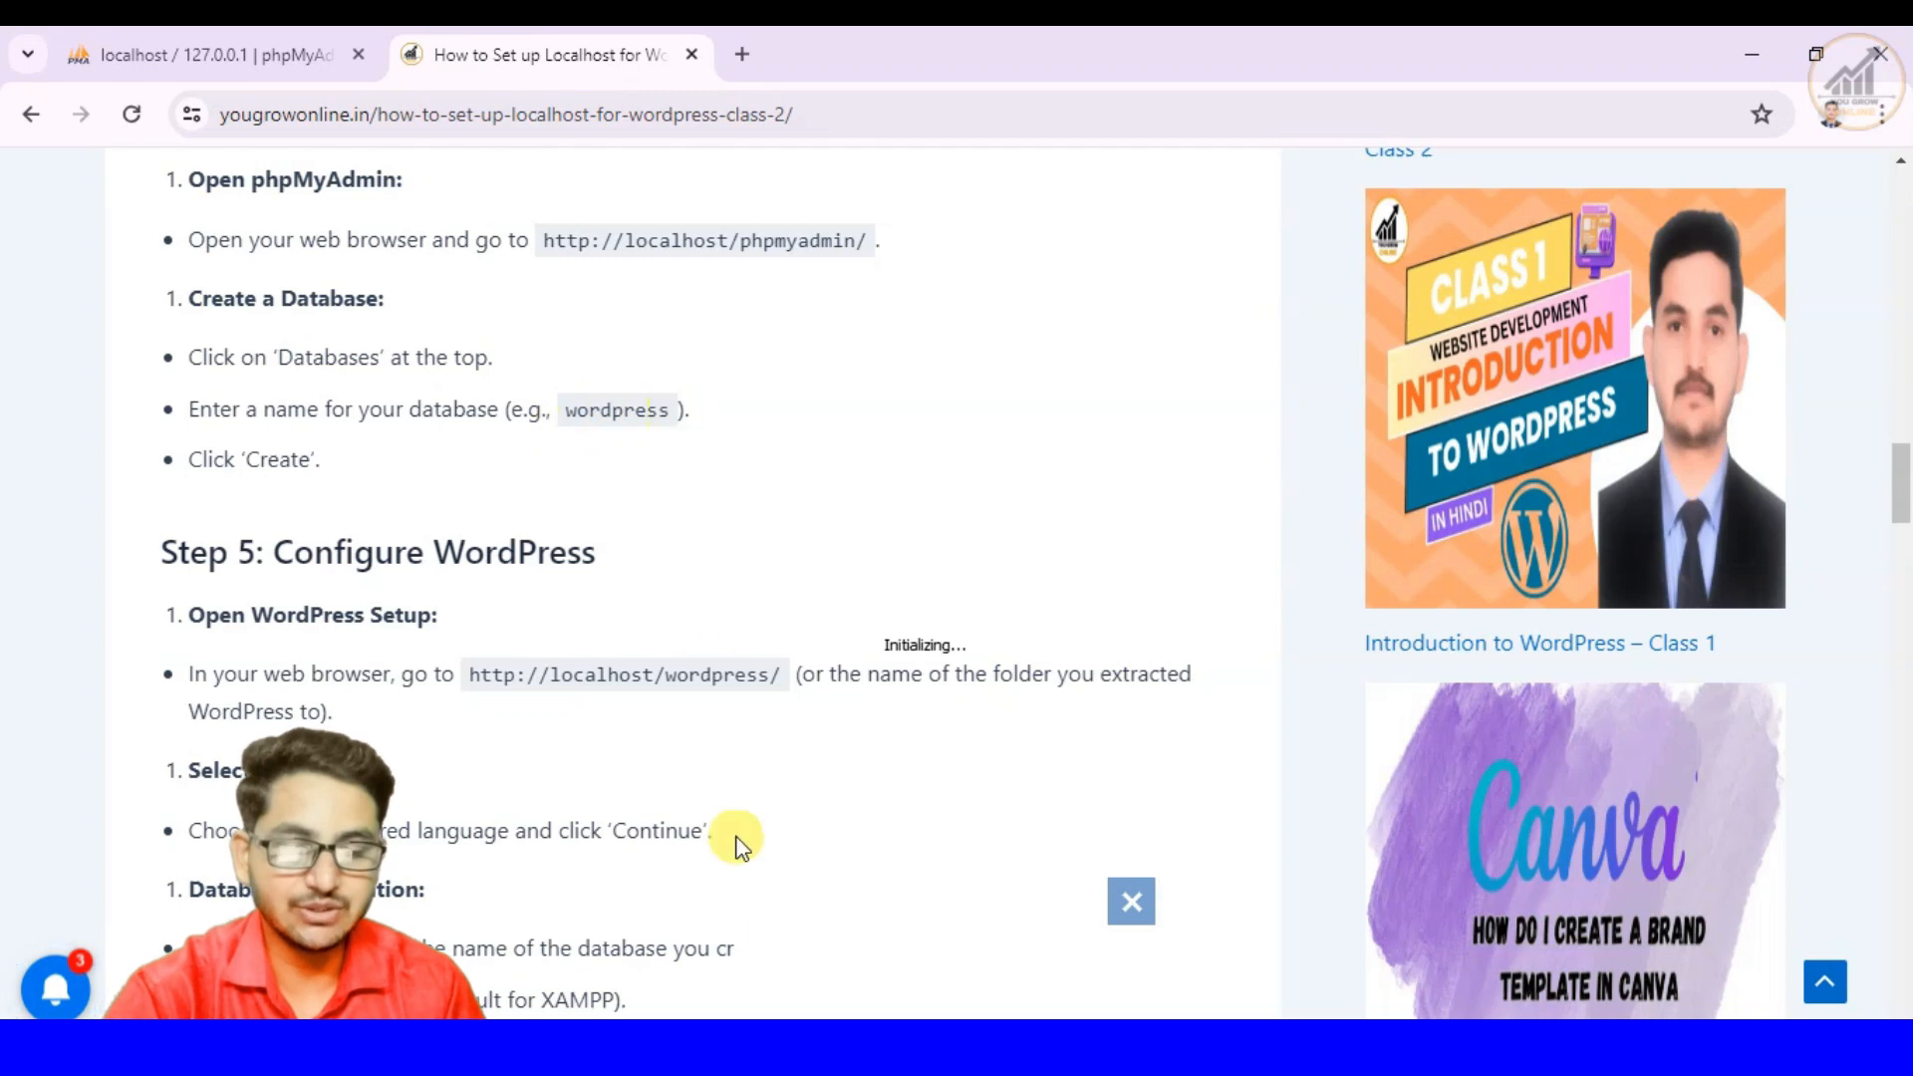
- Check the contents of C:\xampp\htdocs in File Explorer against the article's database instructions, and return to the article in Chrome
click(698, 1046)
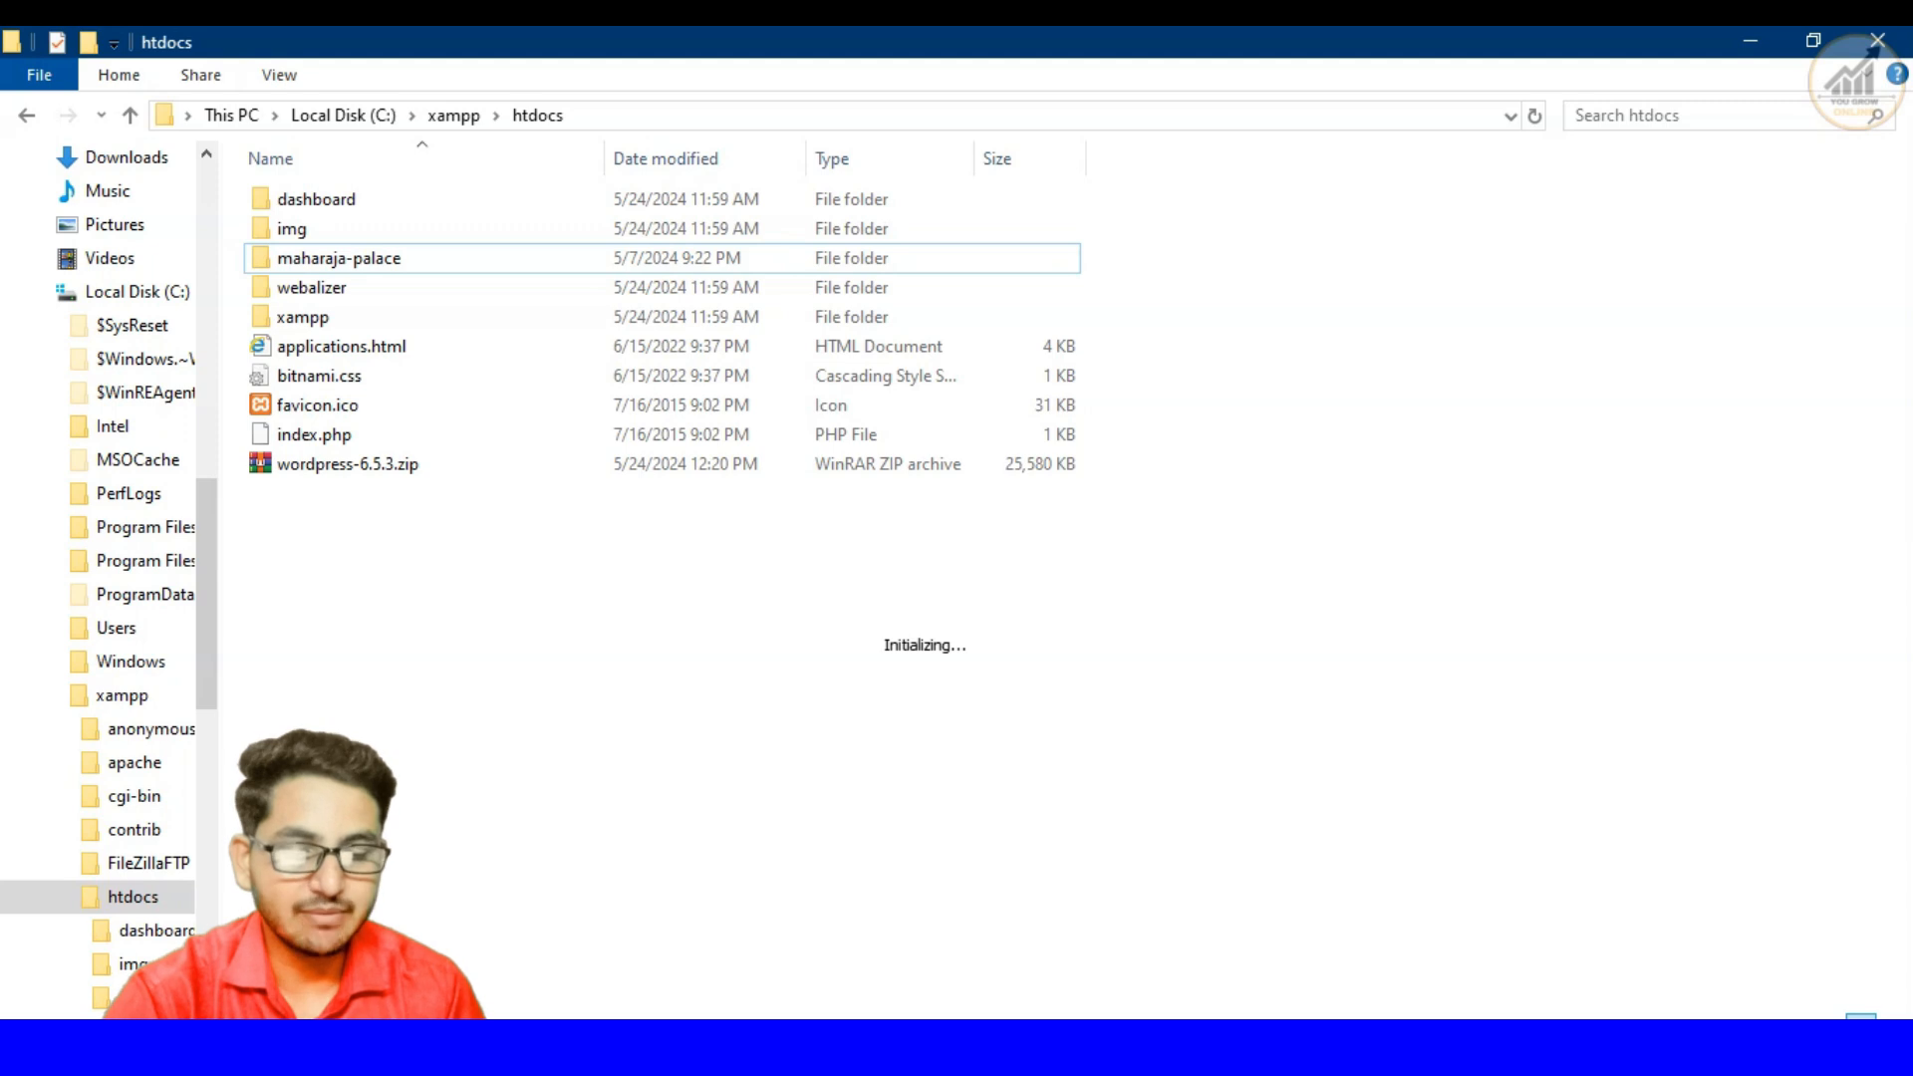
click(877, 1051)
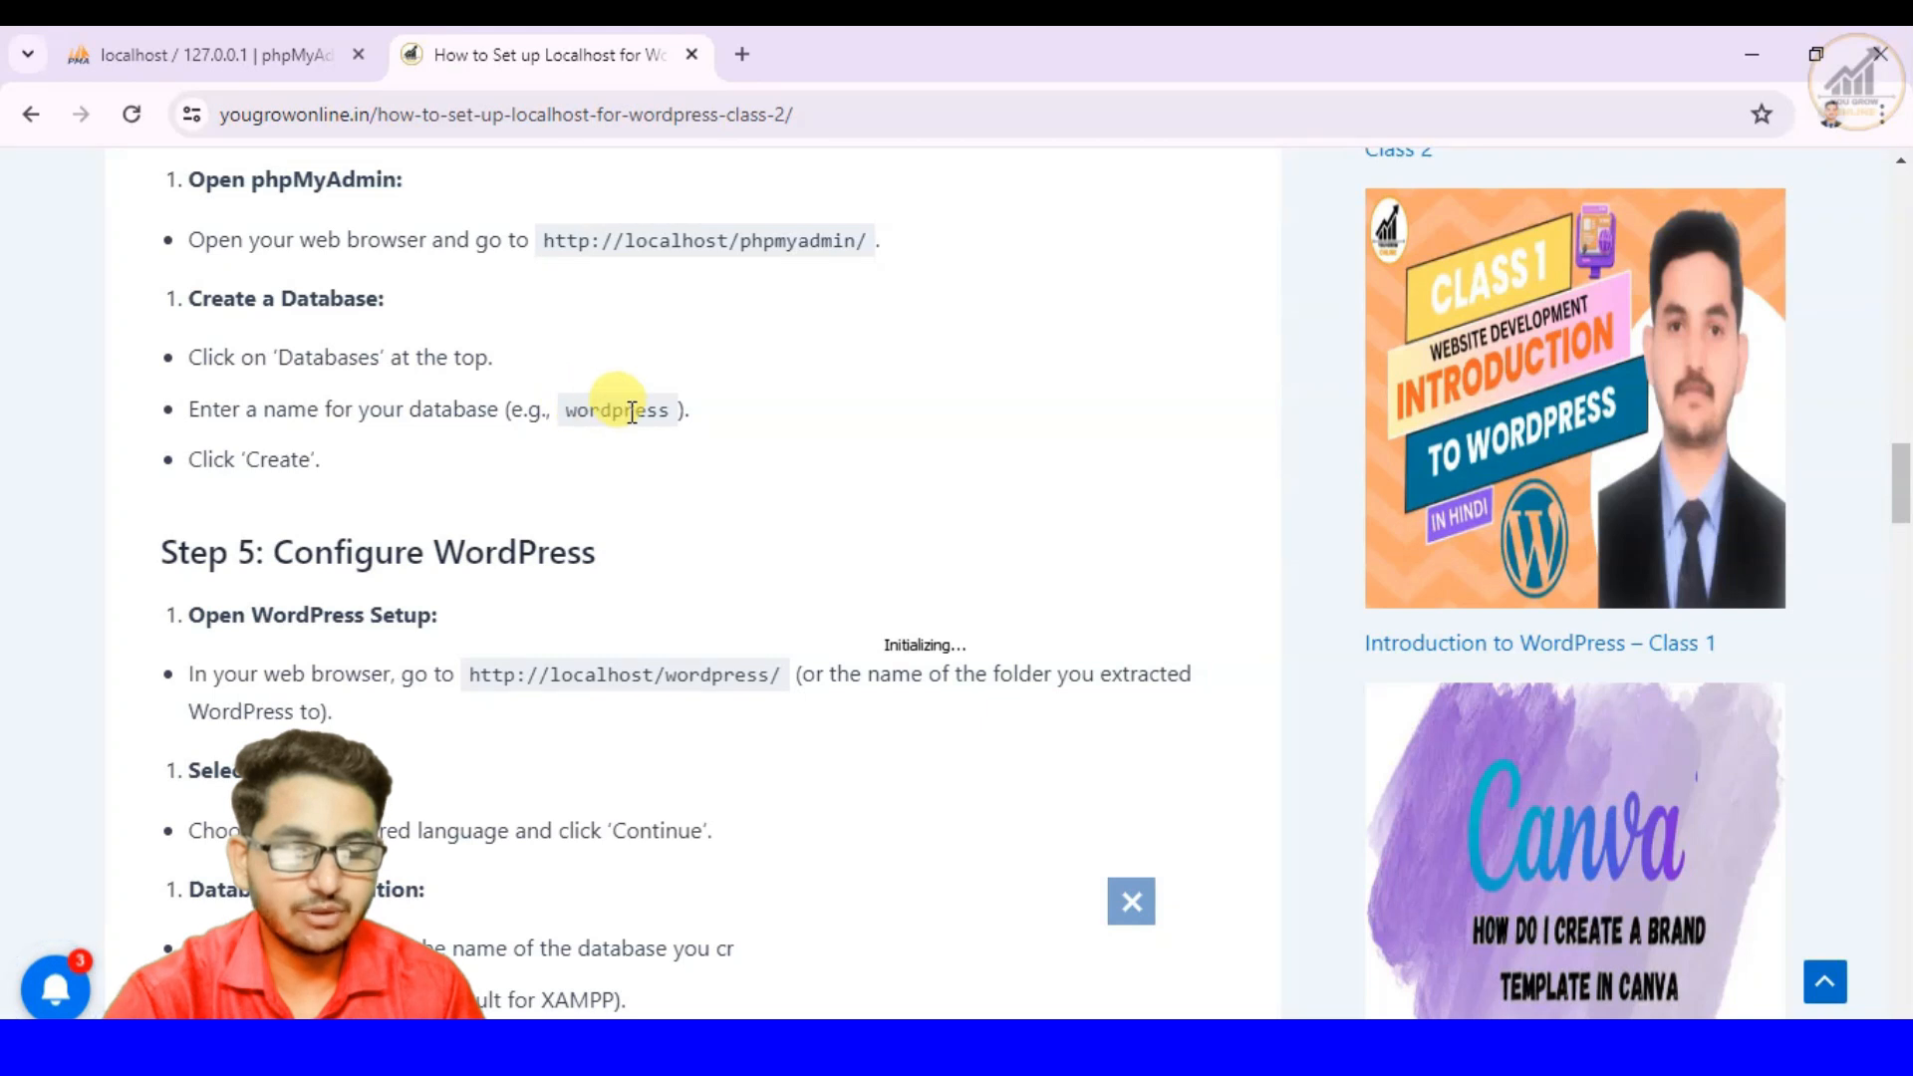
click(1106, 1048)
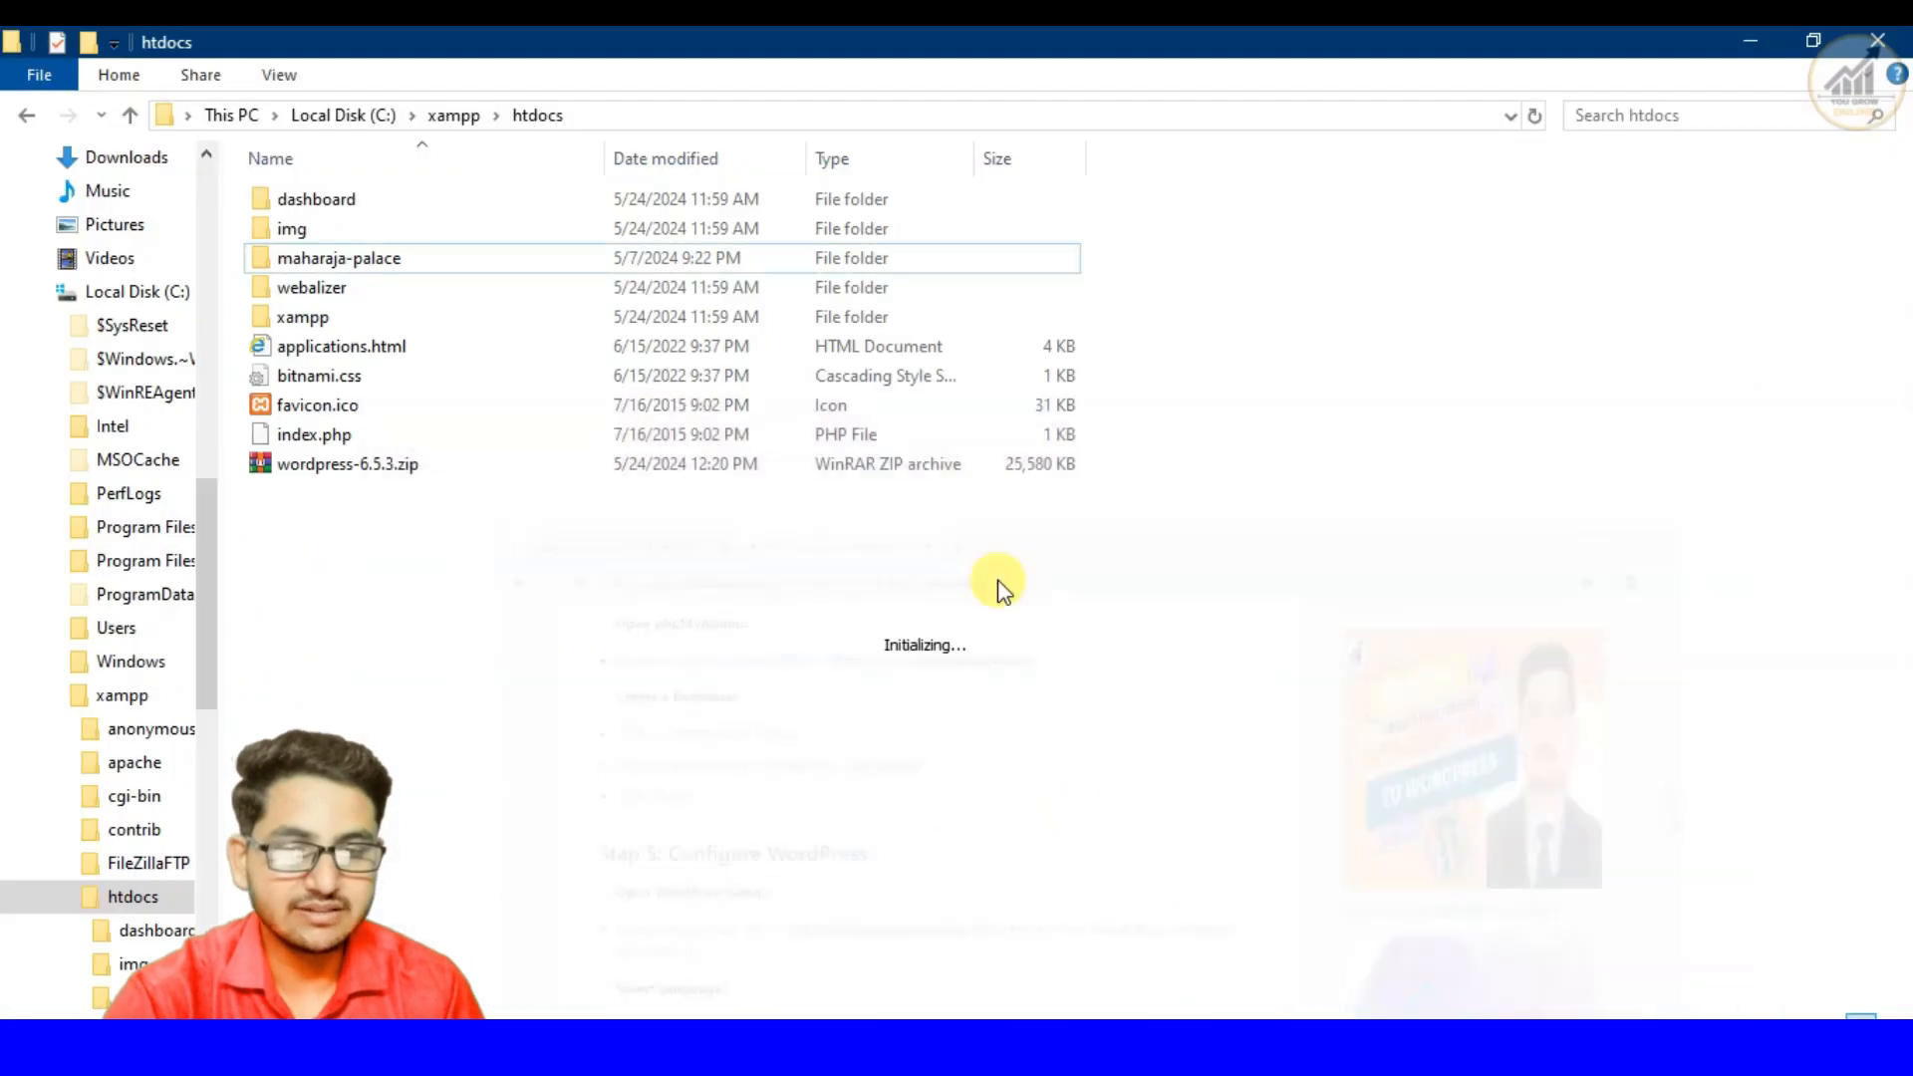
click(1106, 1048)
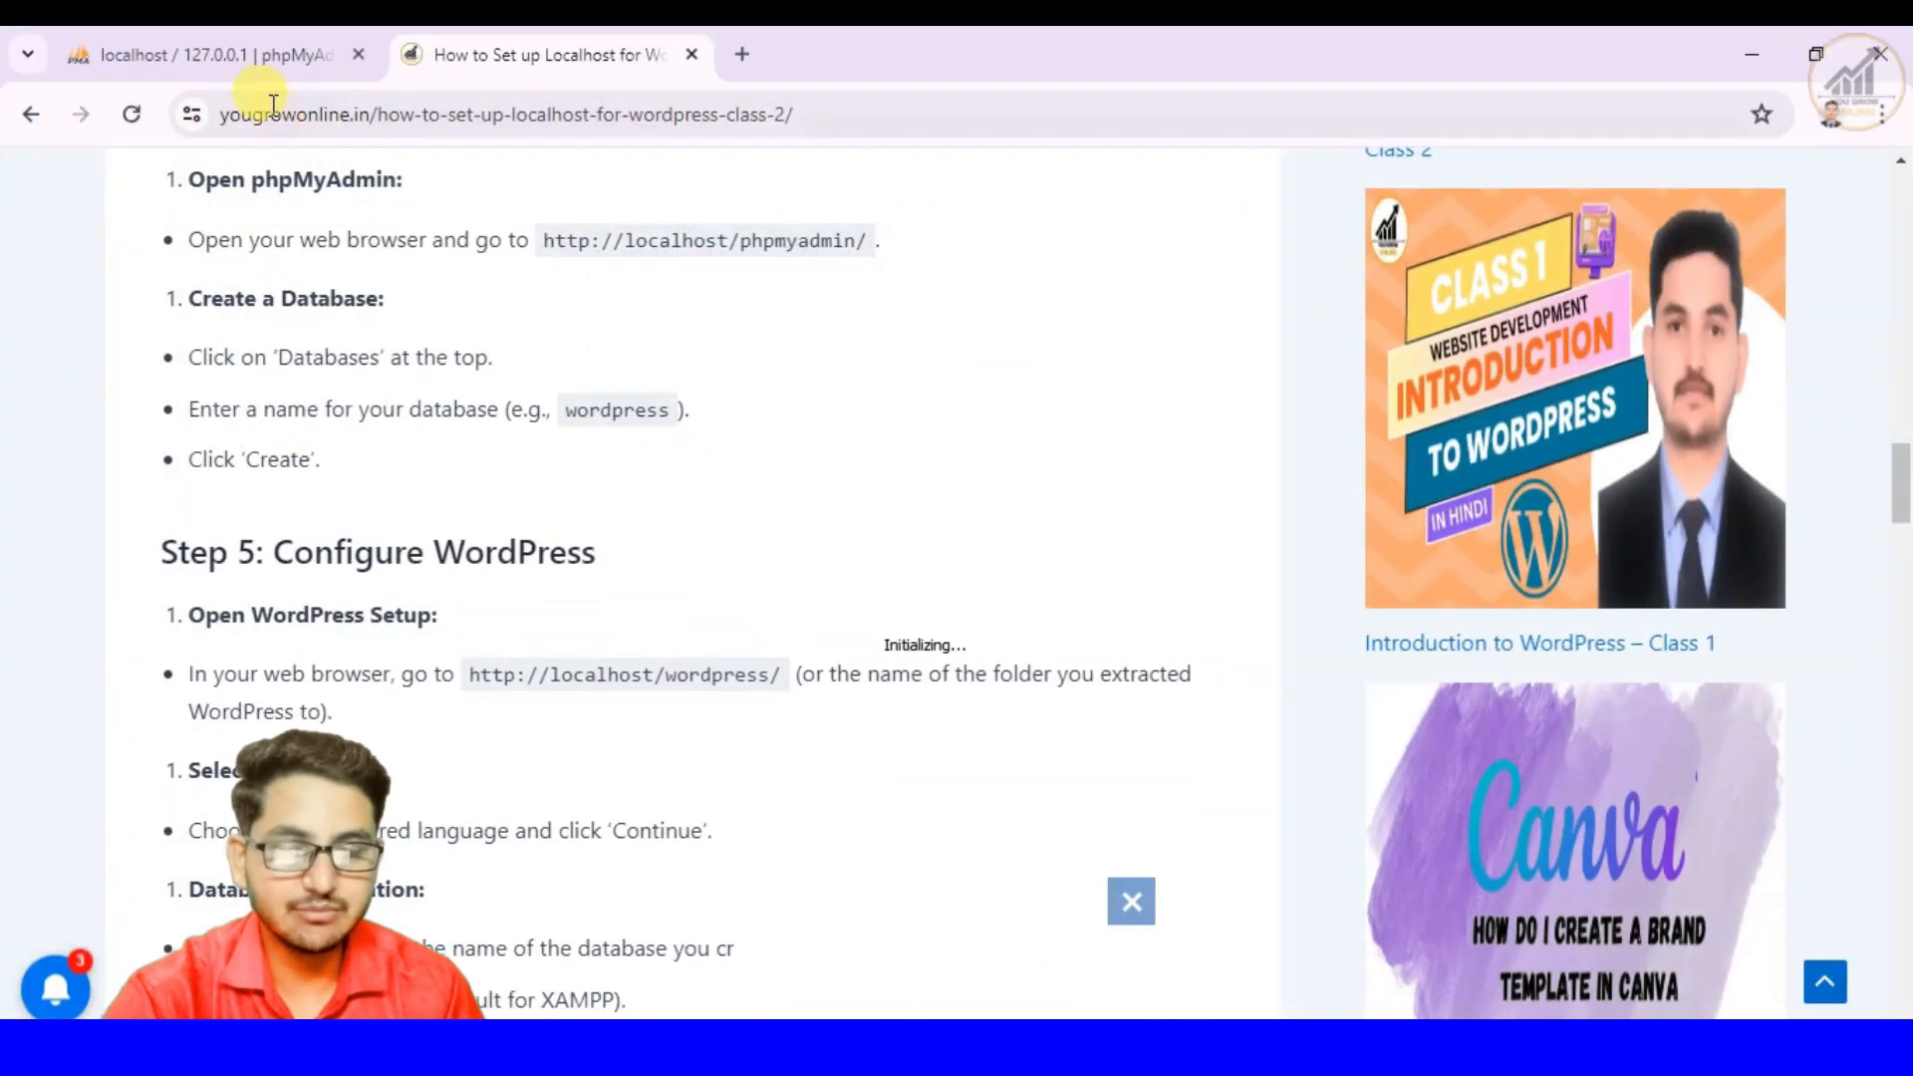
- Compare the maharaja-palace database in phpMyAdmin with the site folder of the same name in htdocs, ending back in phpMyAdmin
click(240, 55)
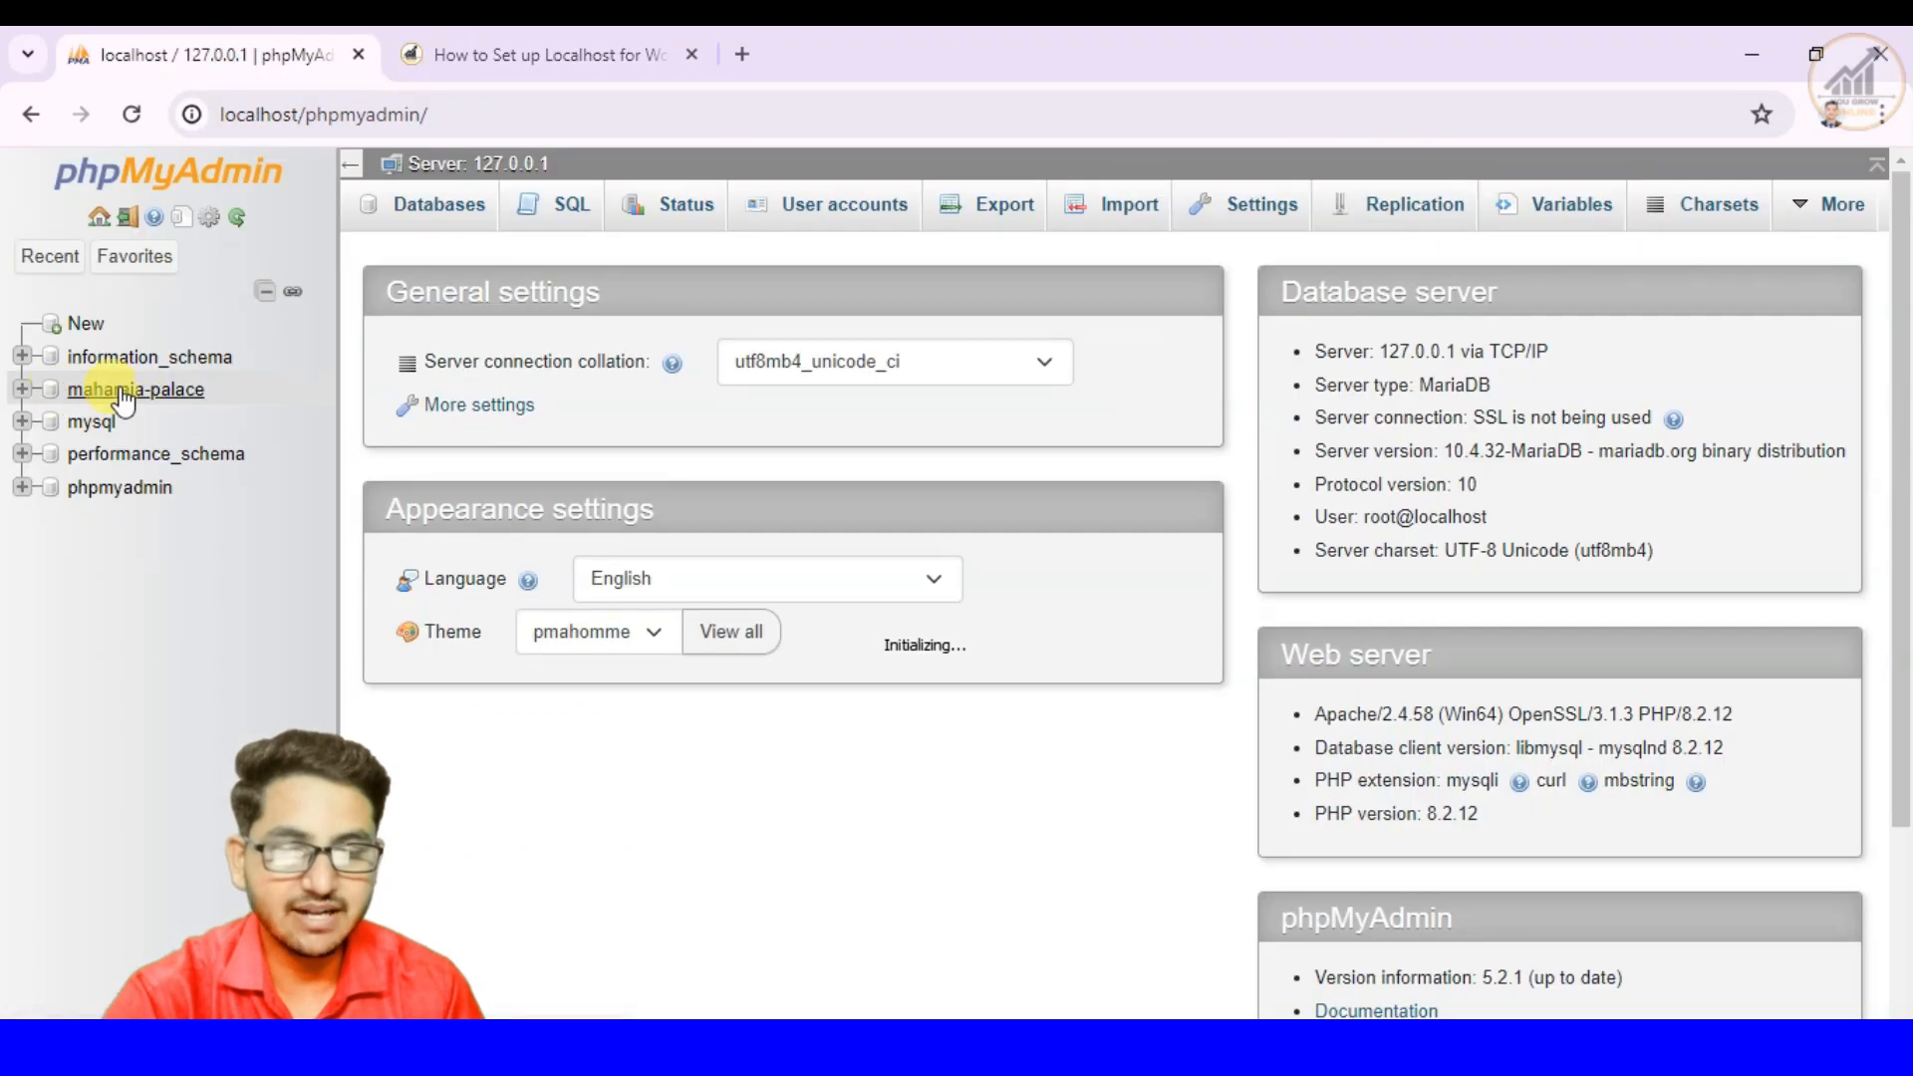
click(1105, 1048)
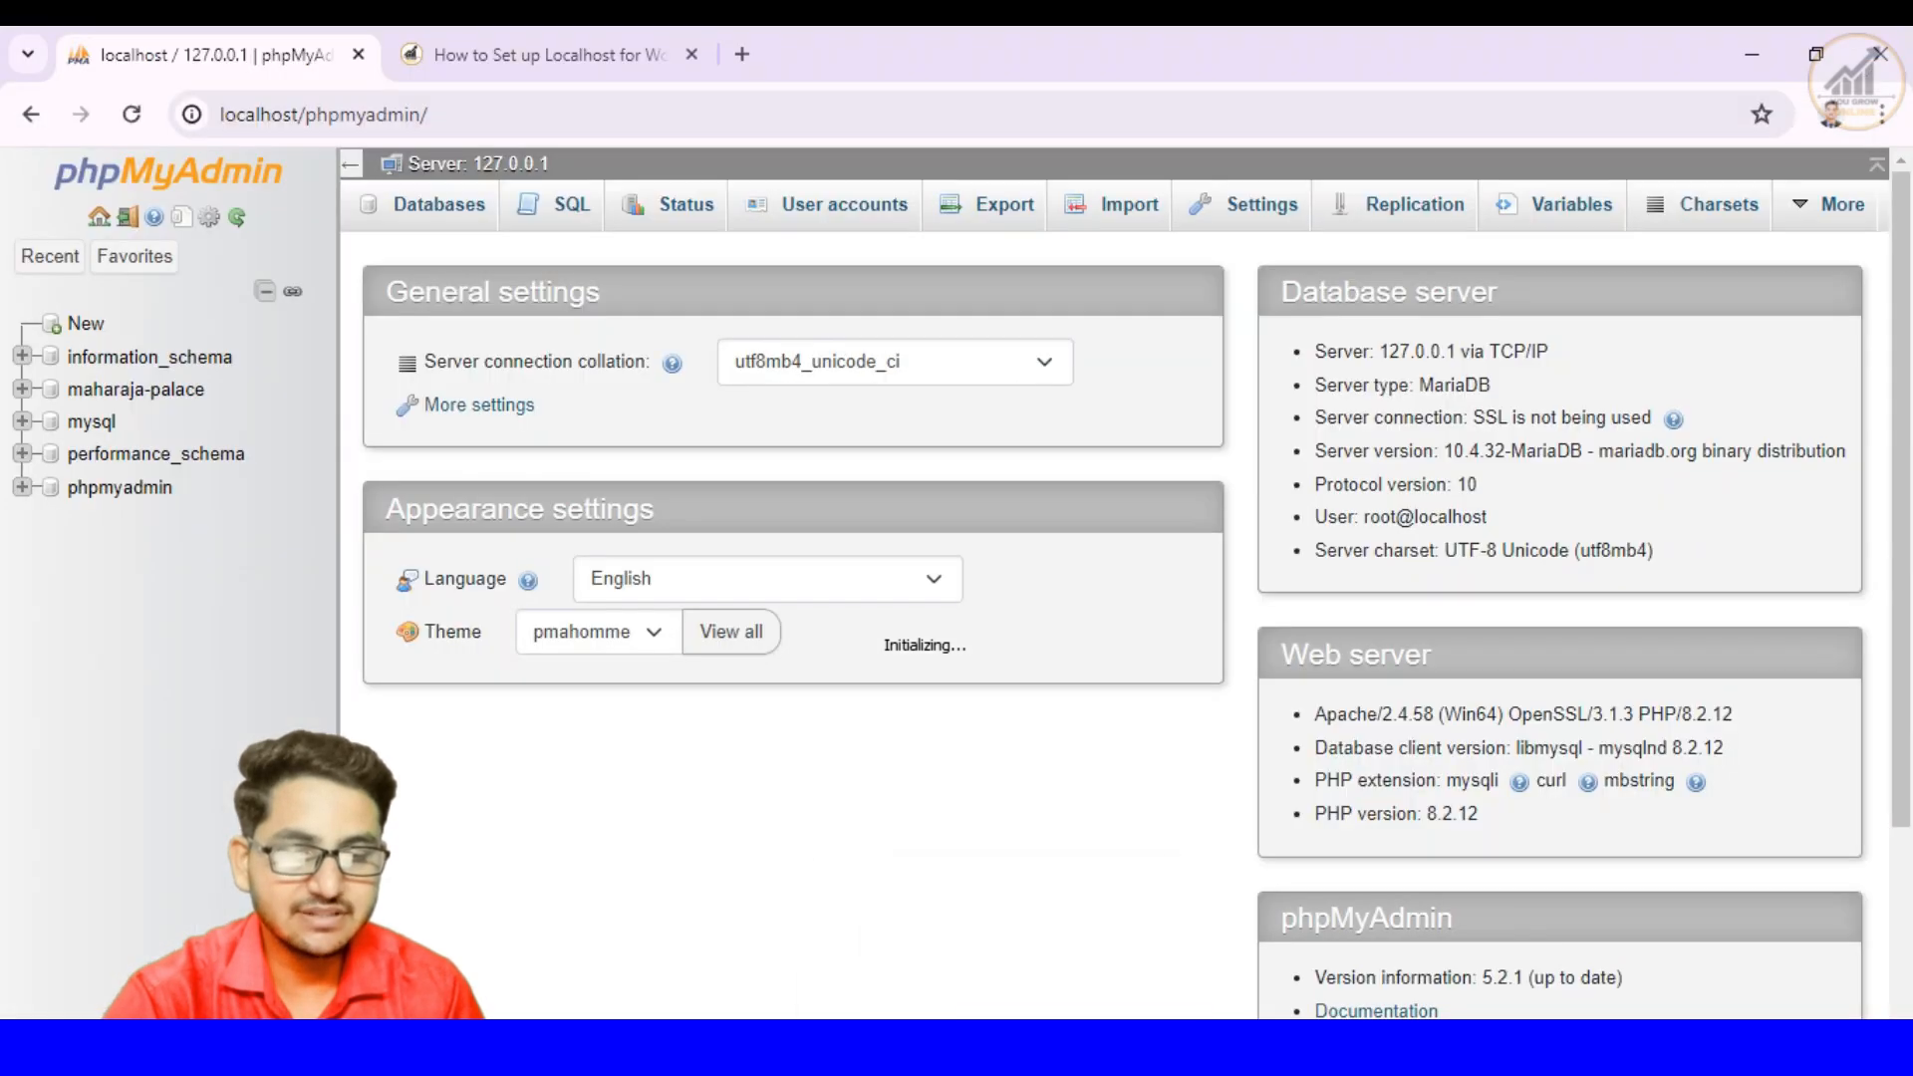
click(1106, 1048)
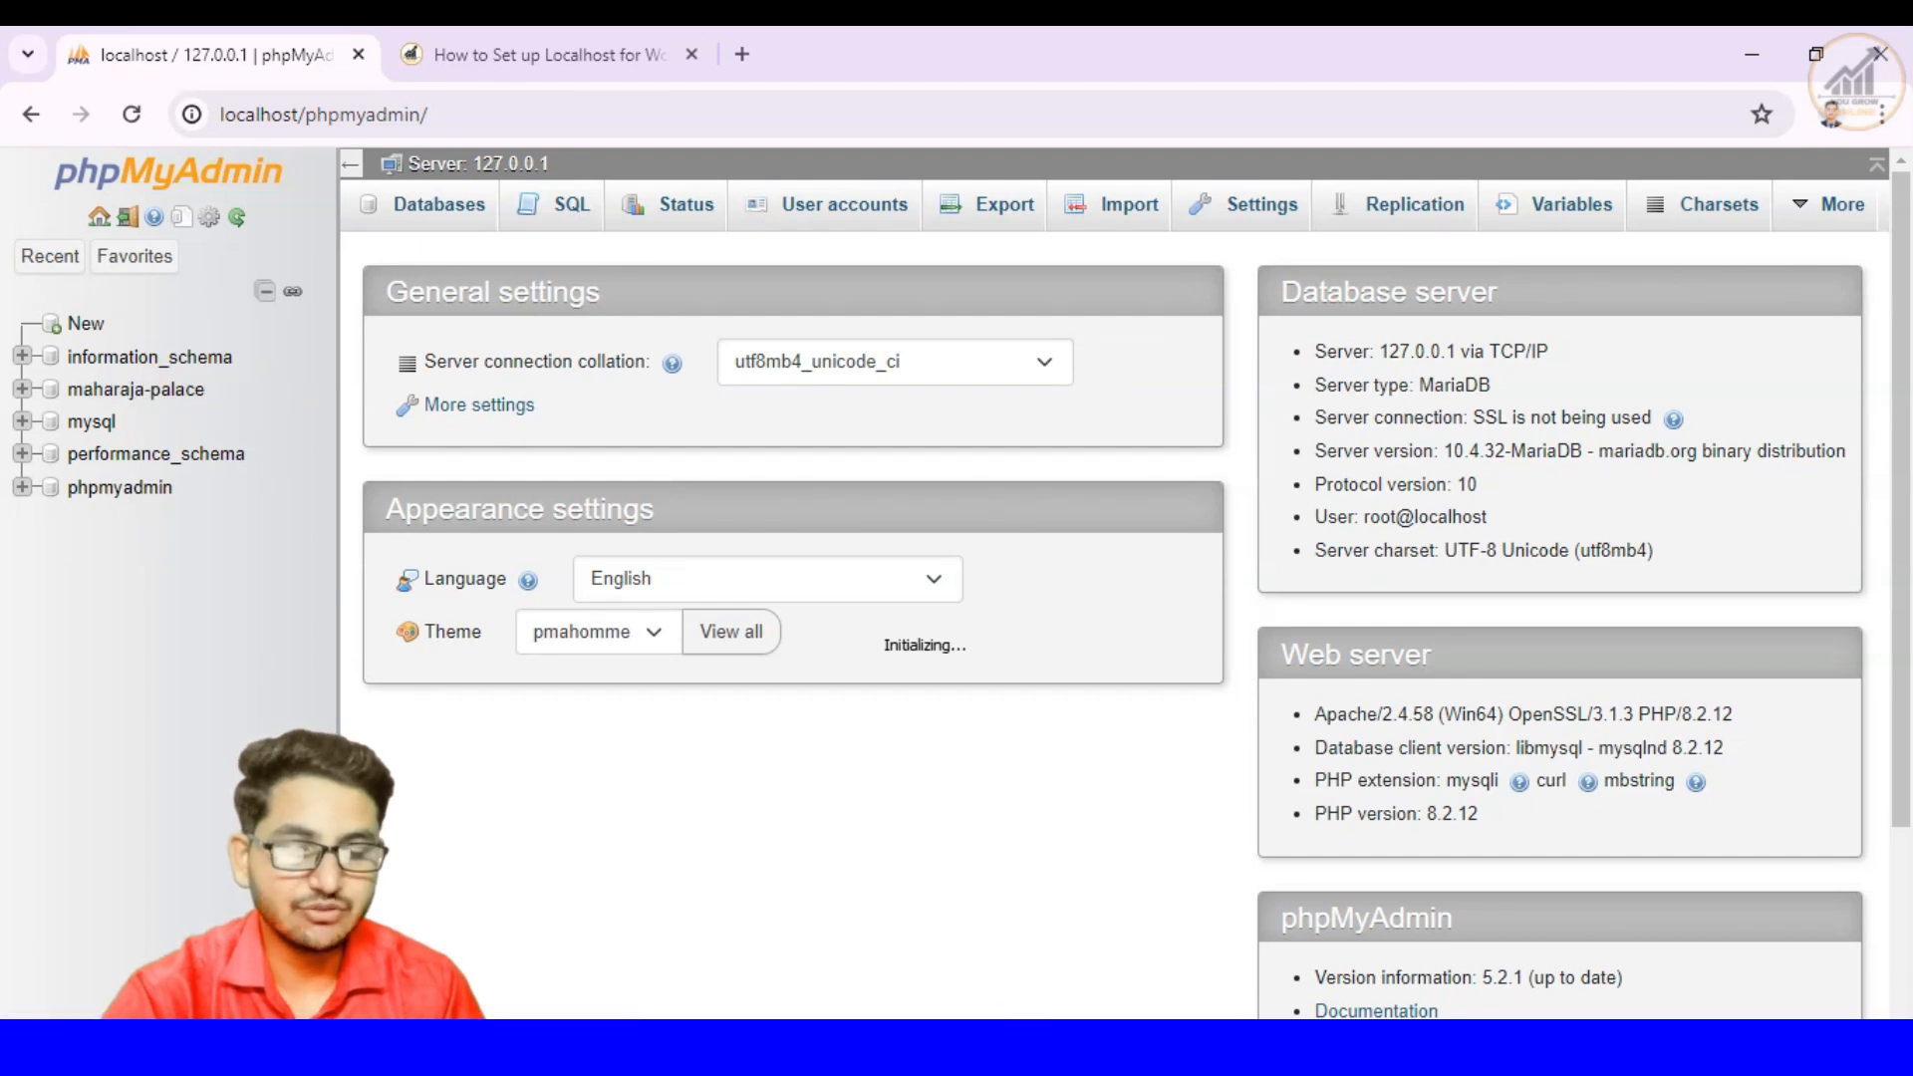
mouse_move(1036, 1054)
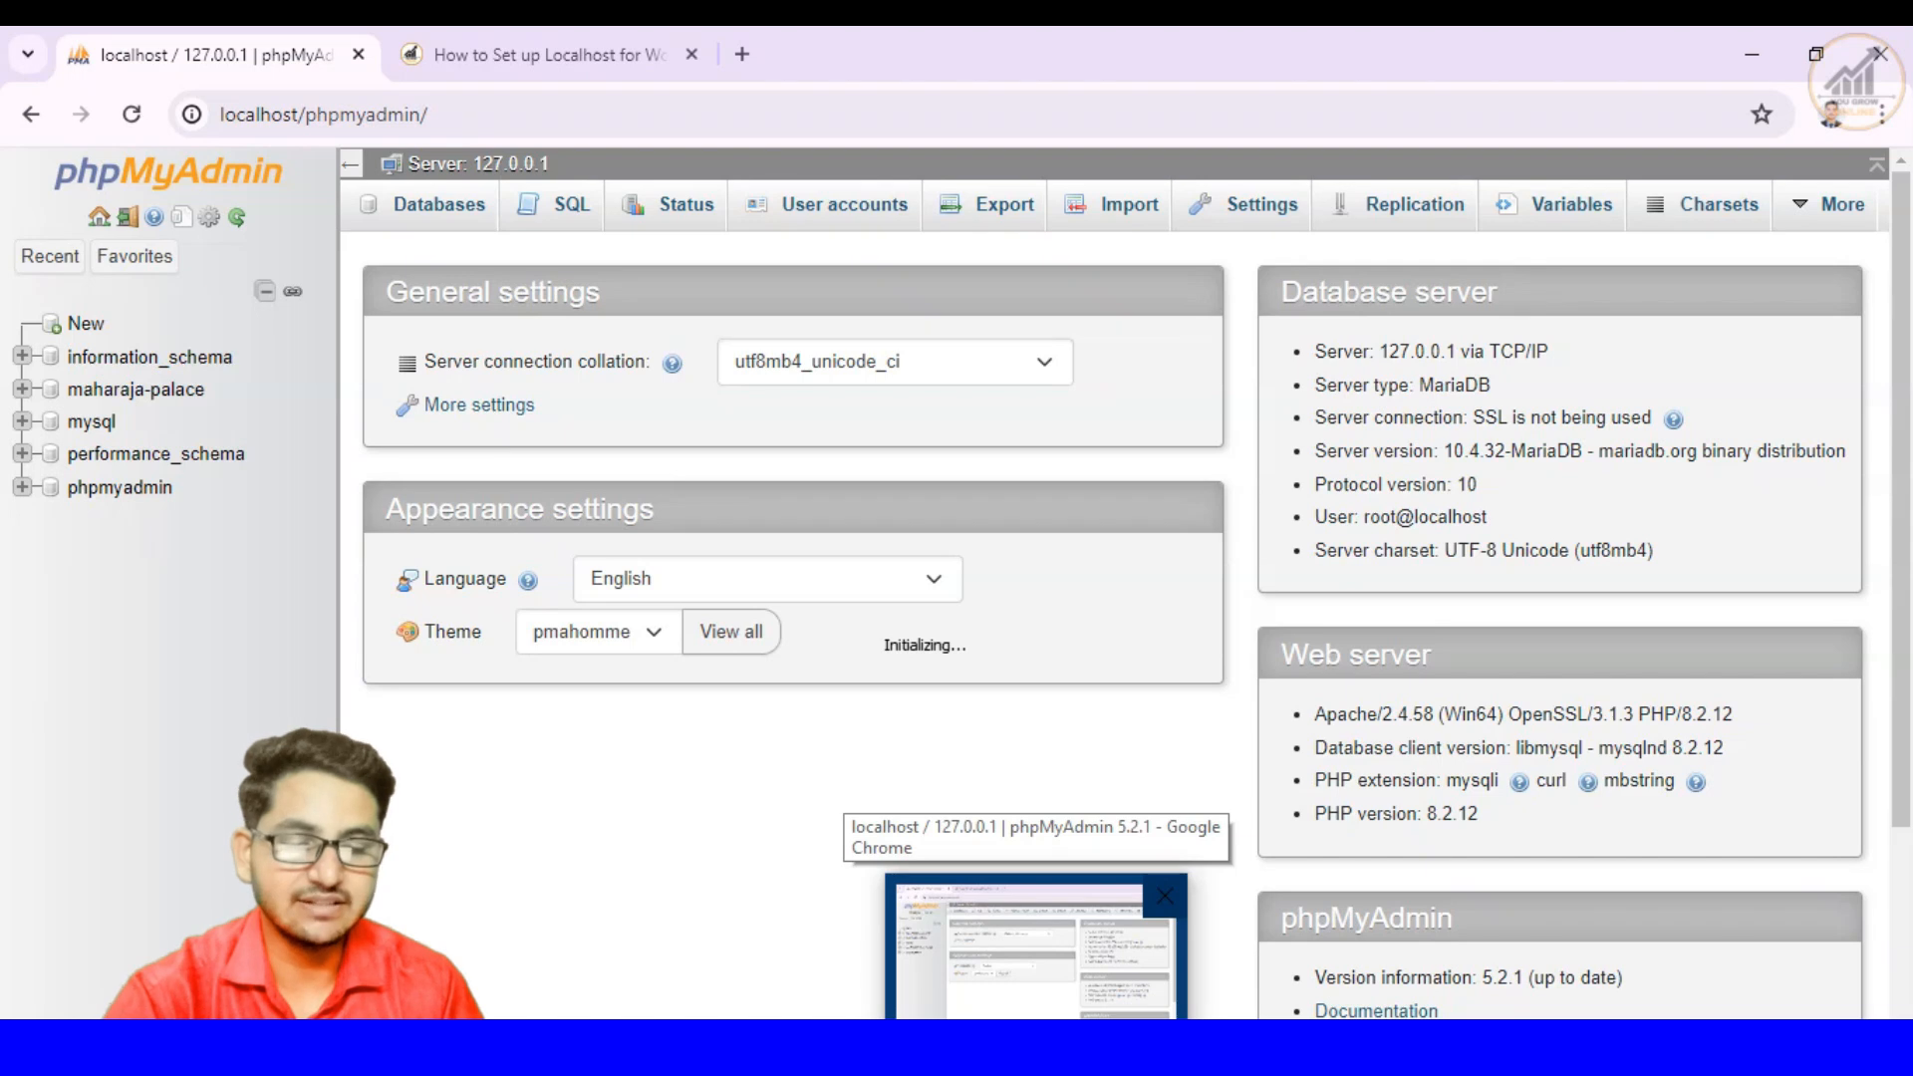
- Review the article's database creation and Step 5: Configure WordPress instructions alongside the site folders in htdocs, ending in Chrome
click(971, 1054)
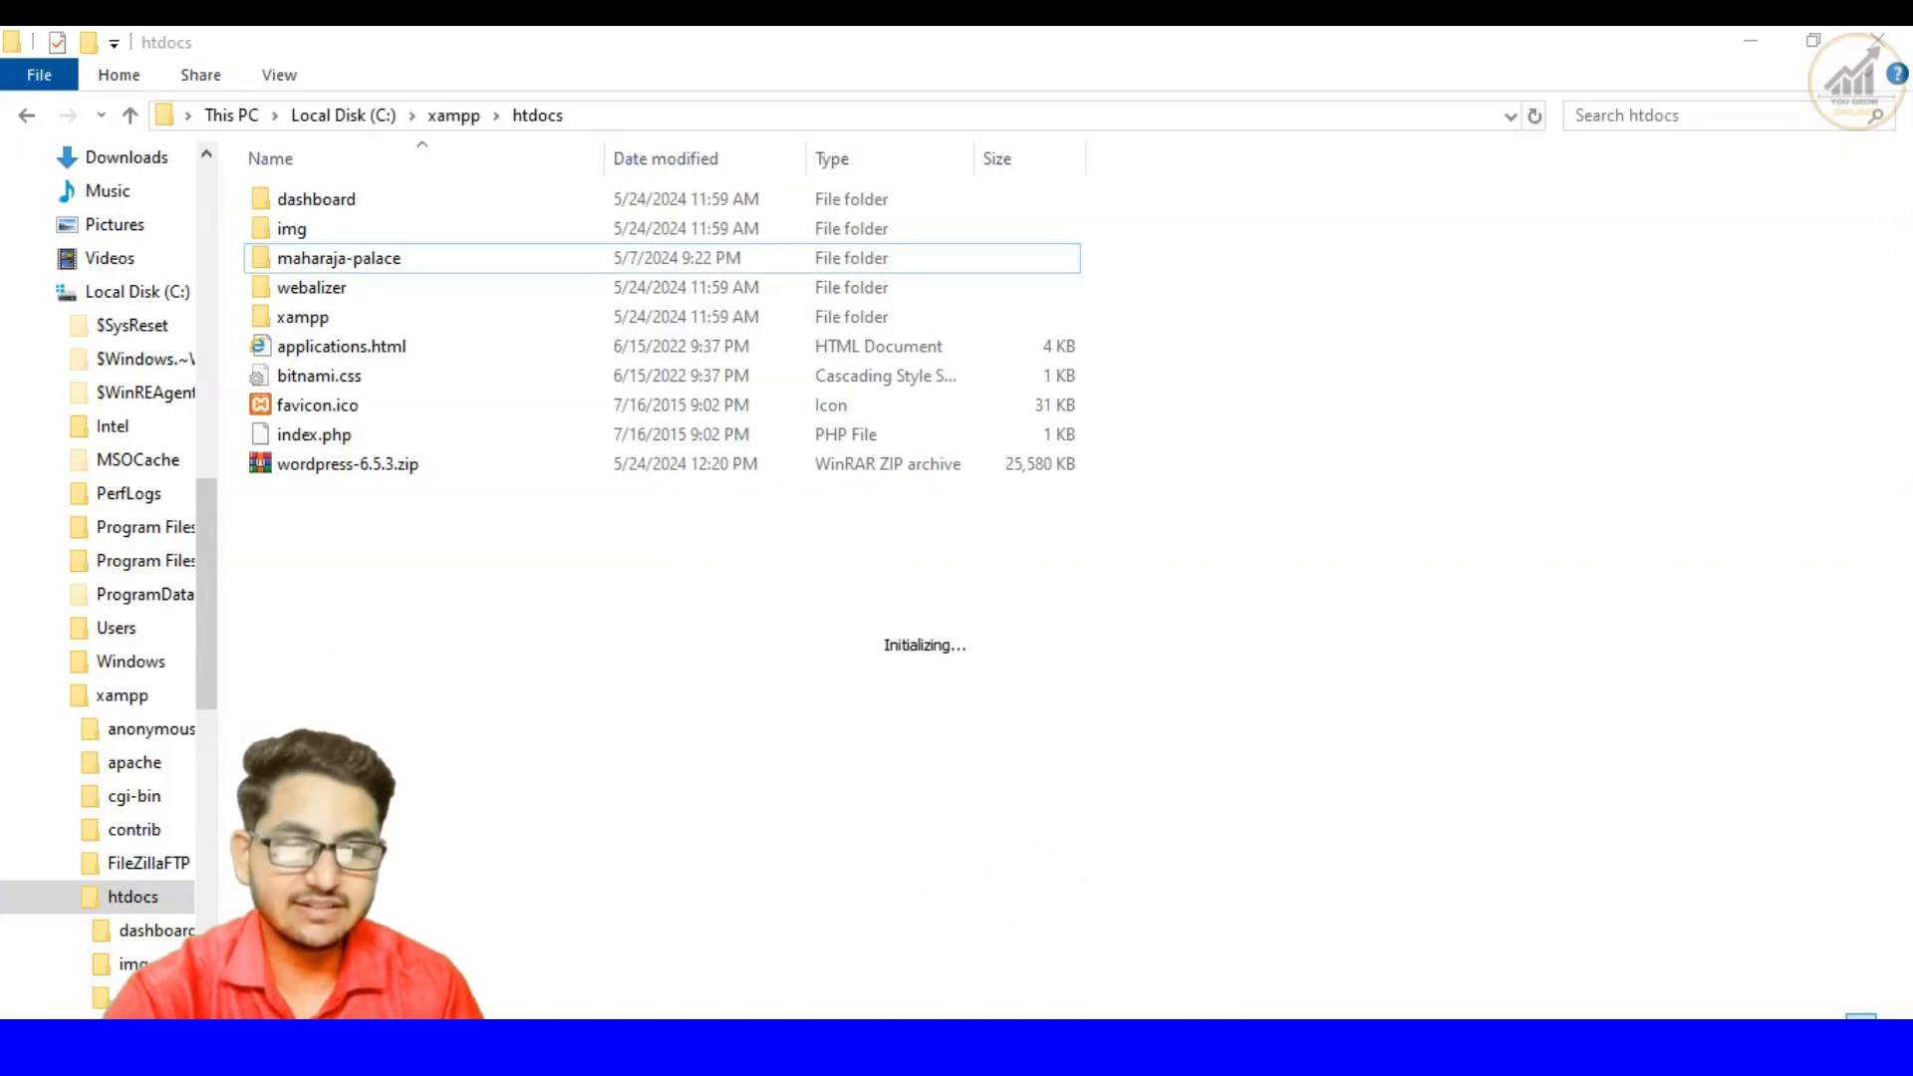
key(alt+Tab)
click(471, 47)
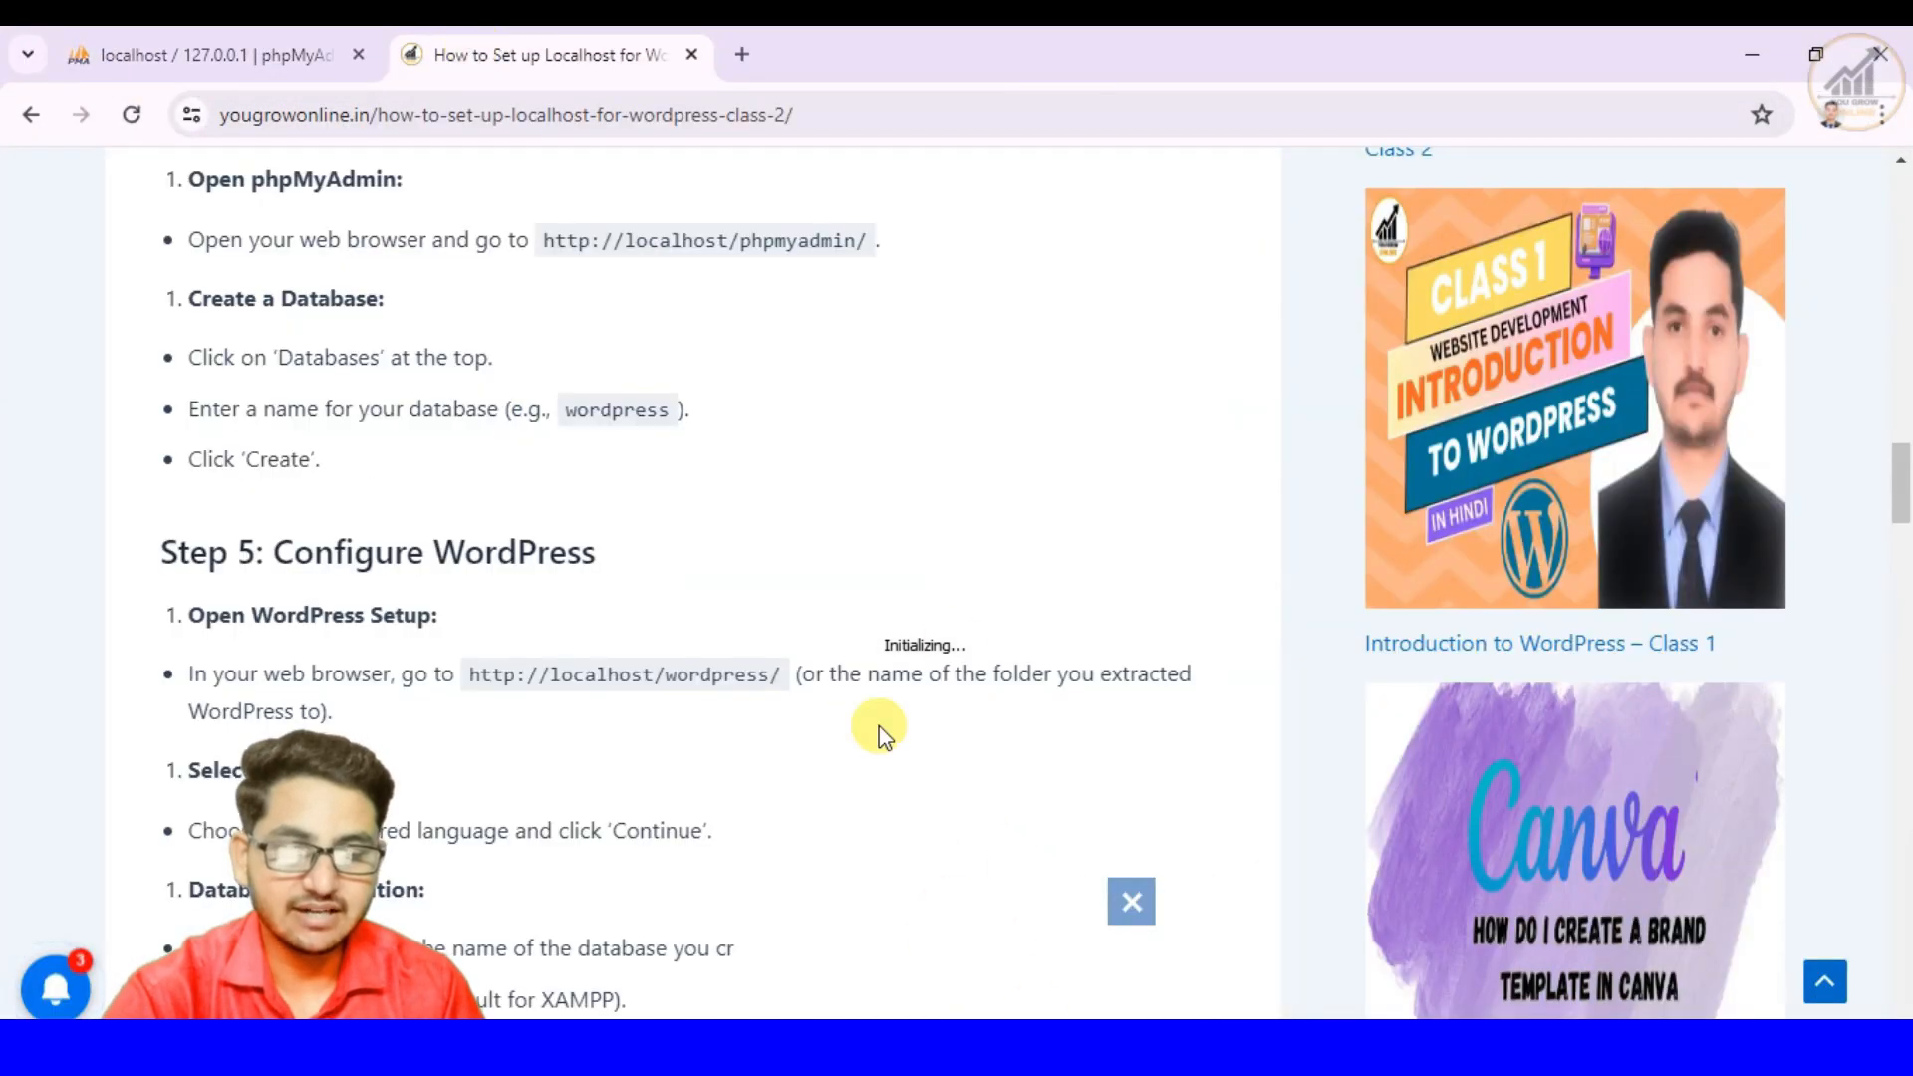
scroll(911, 743, down, 2)
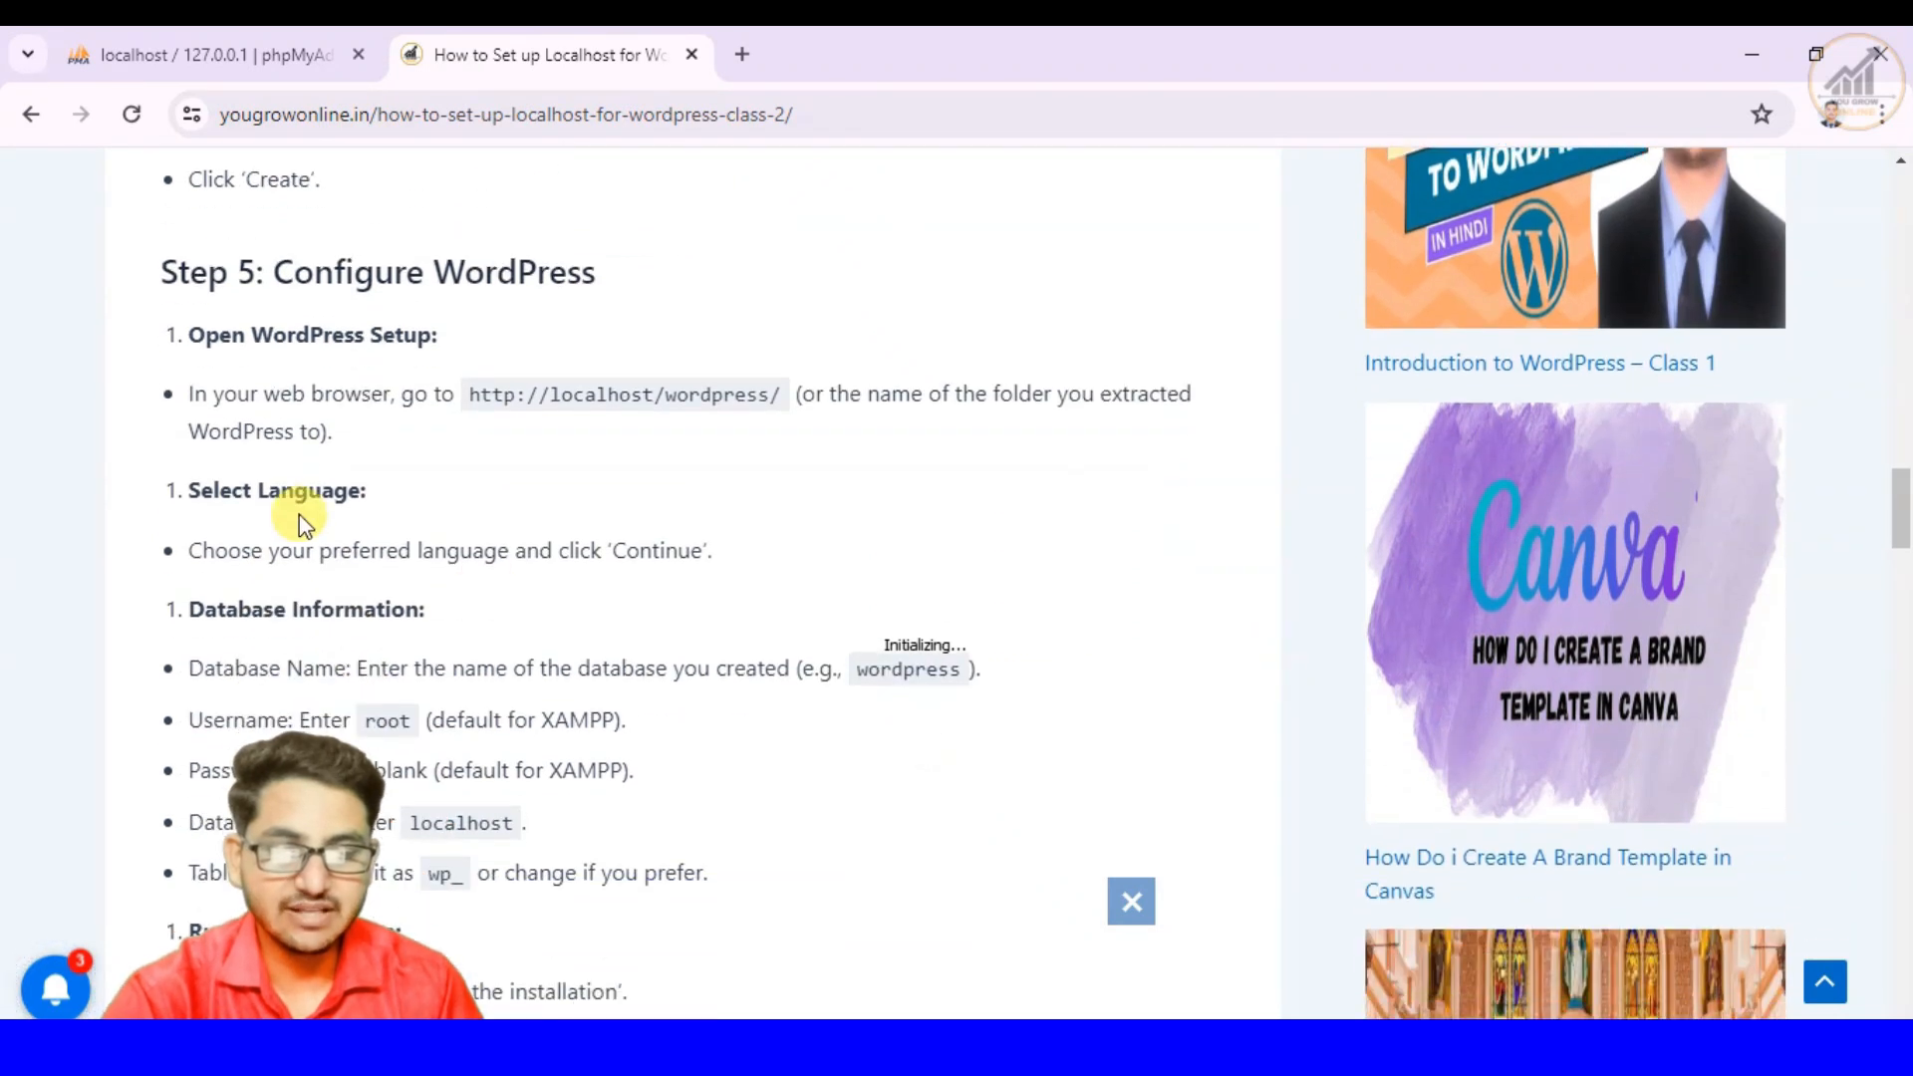
scroll(346, 461, up, 1)
scroll(346, 460, up, 1)
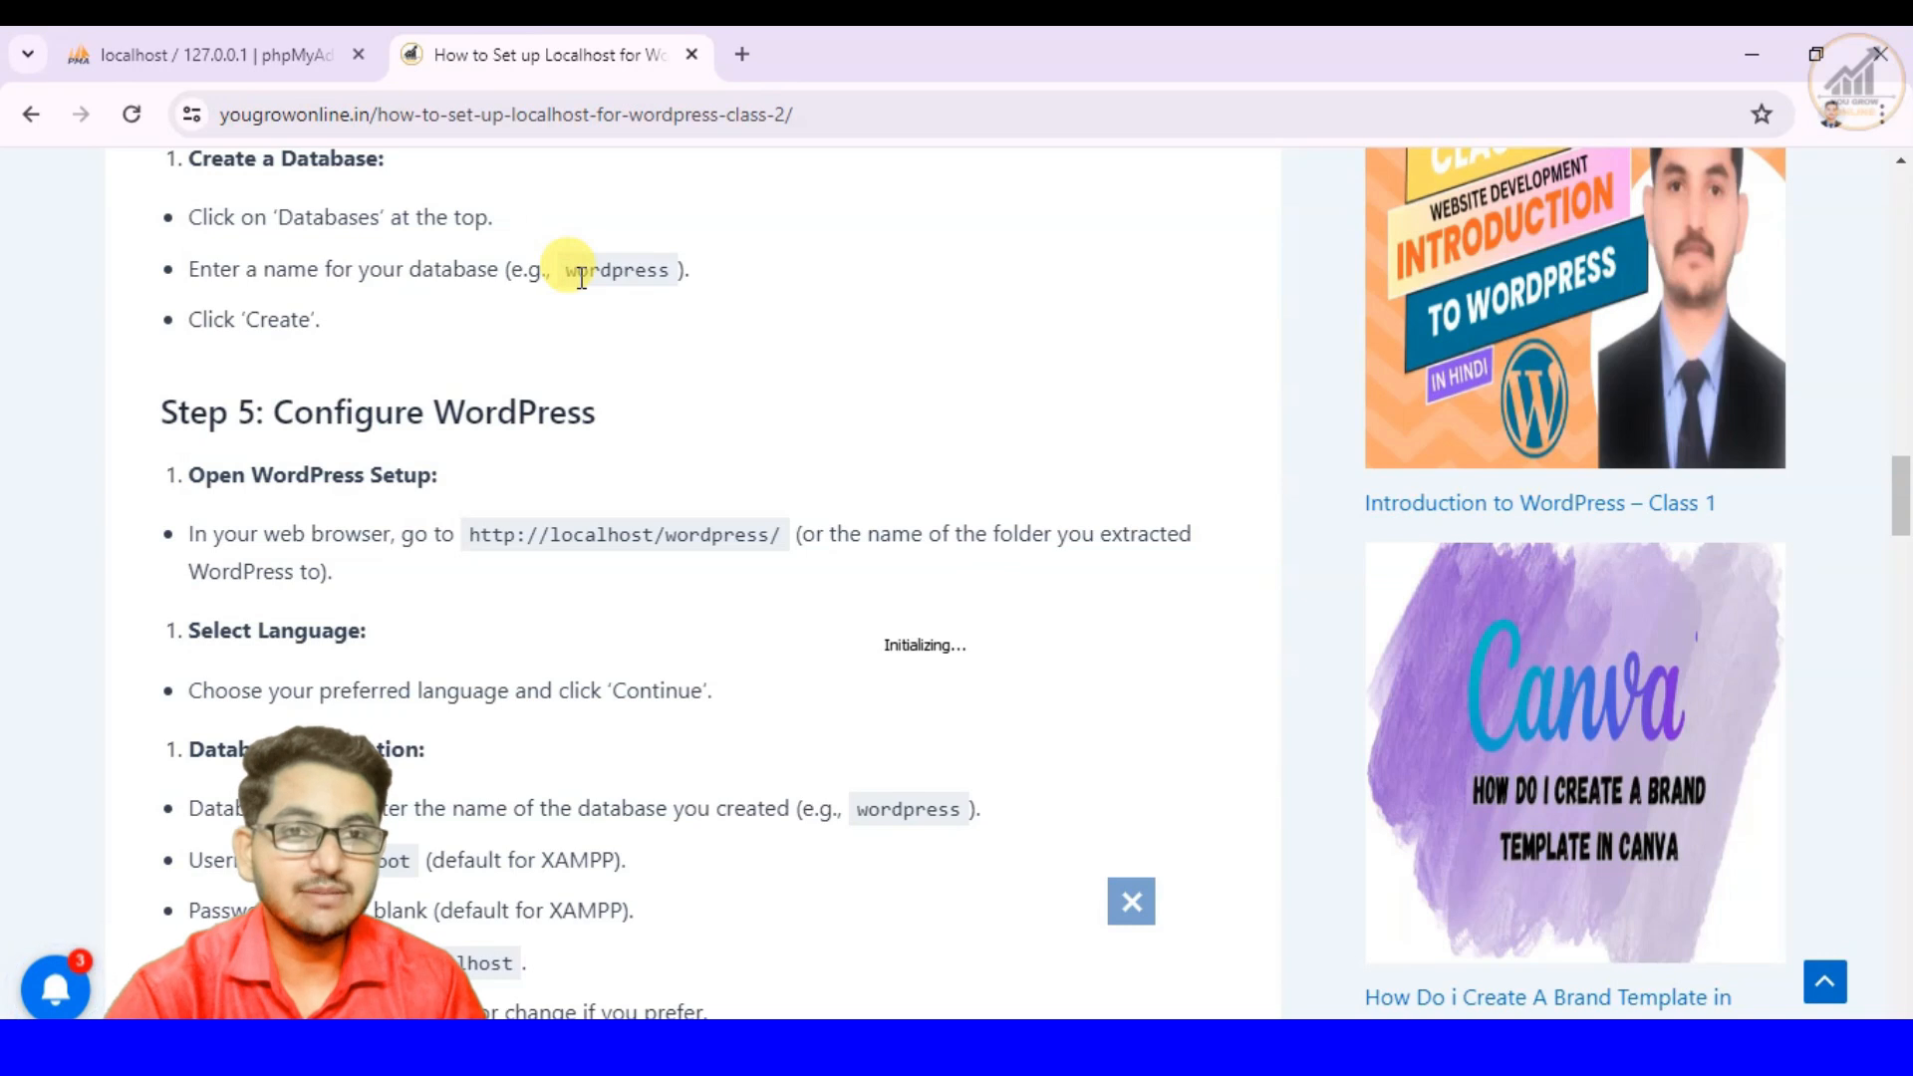
key(alt+Tab)
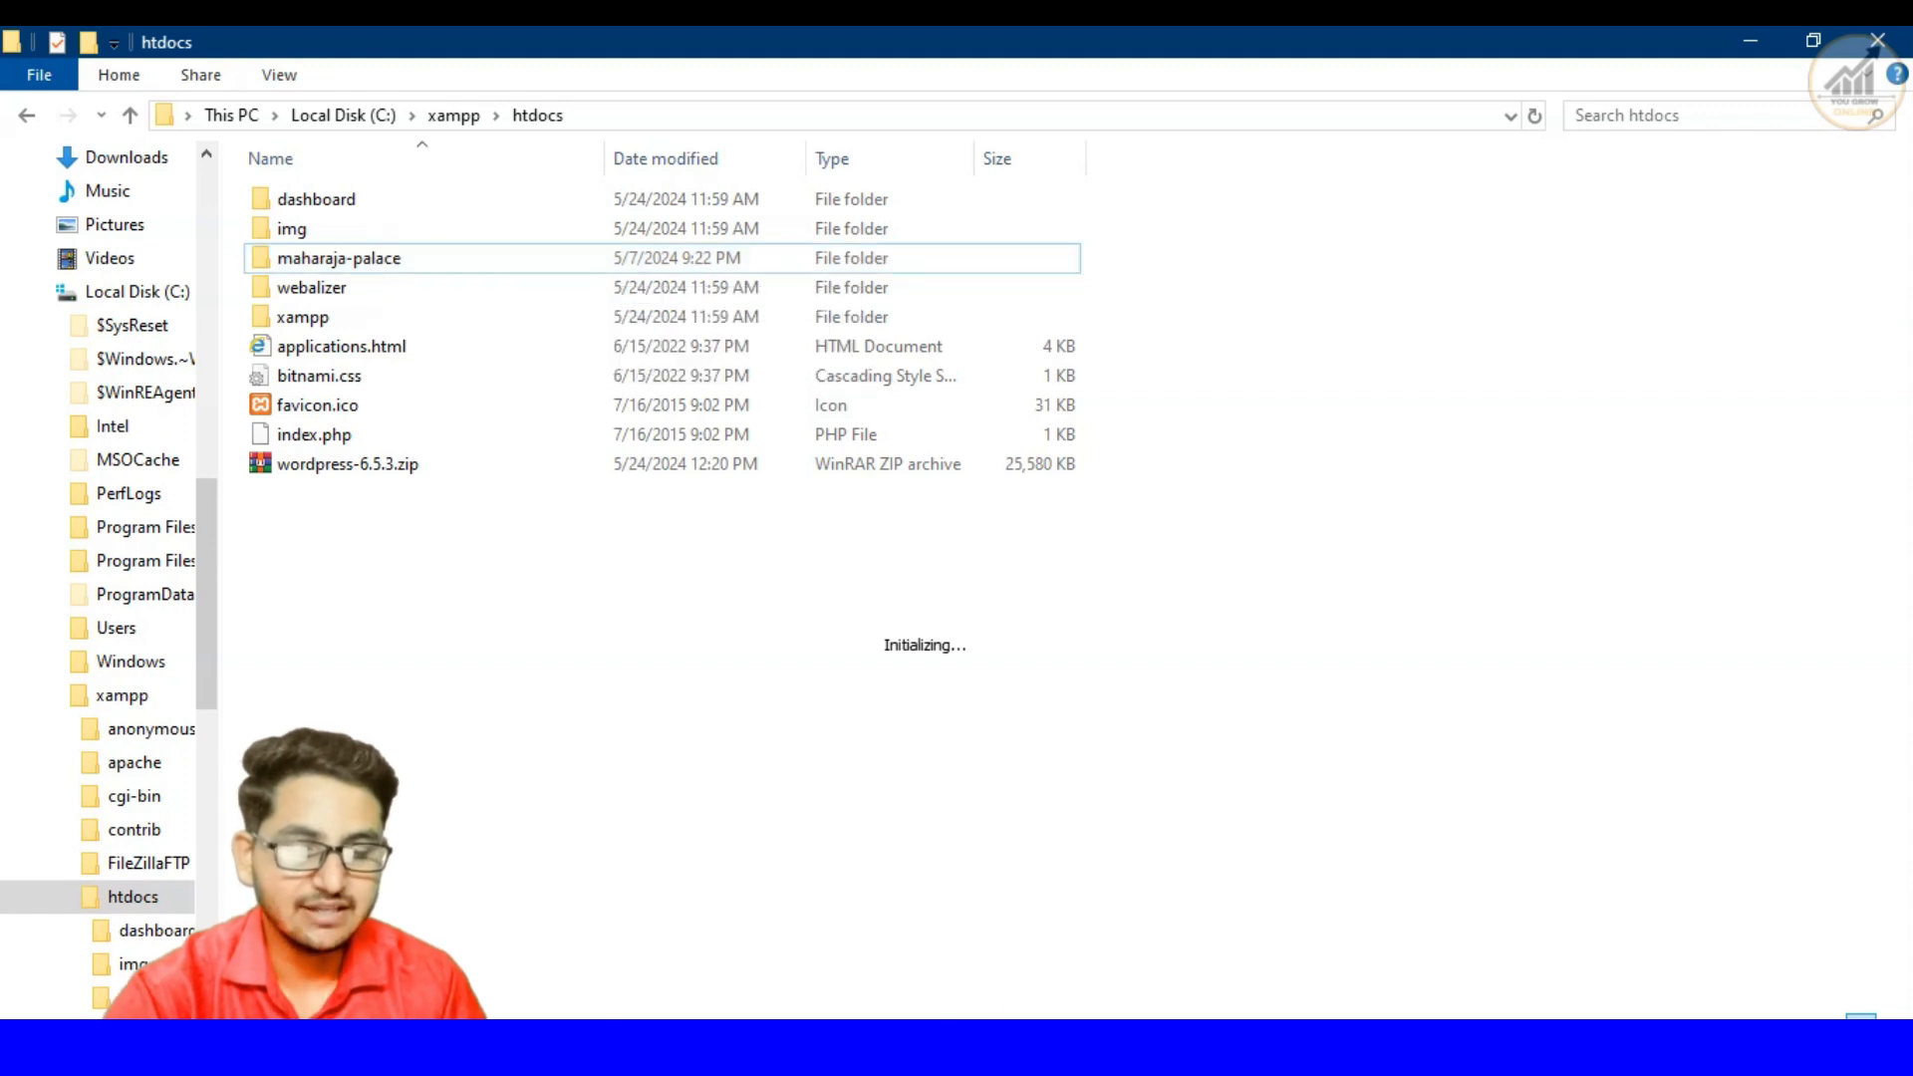
click(1038, 1048)
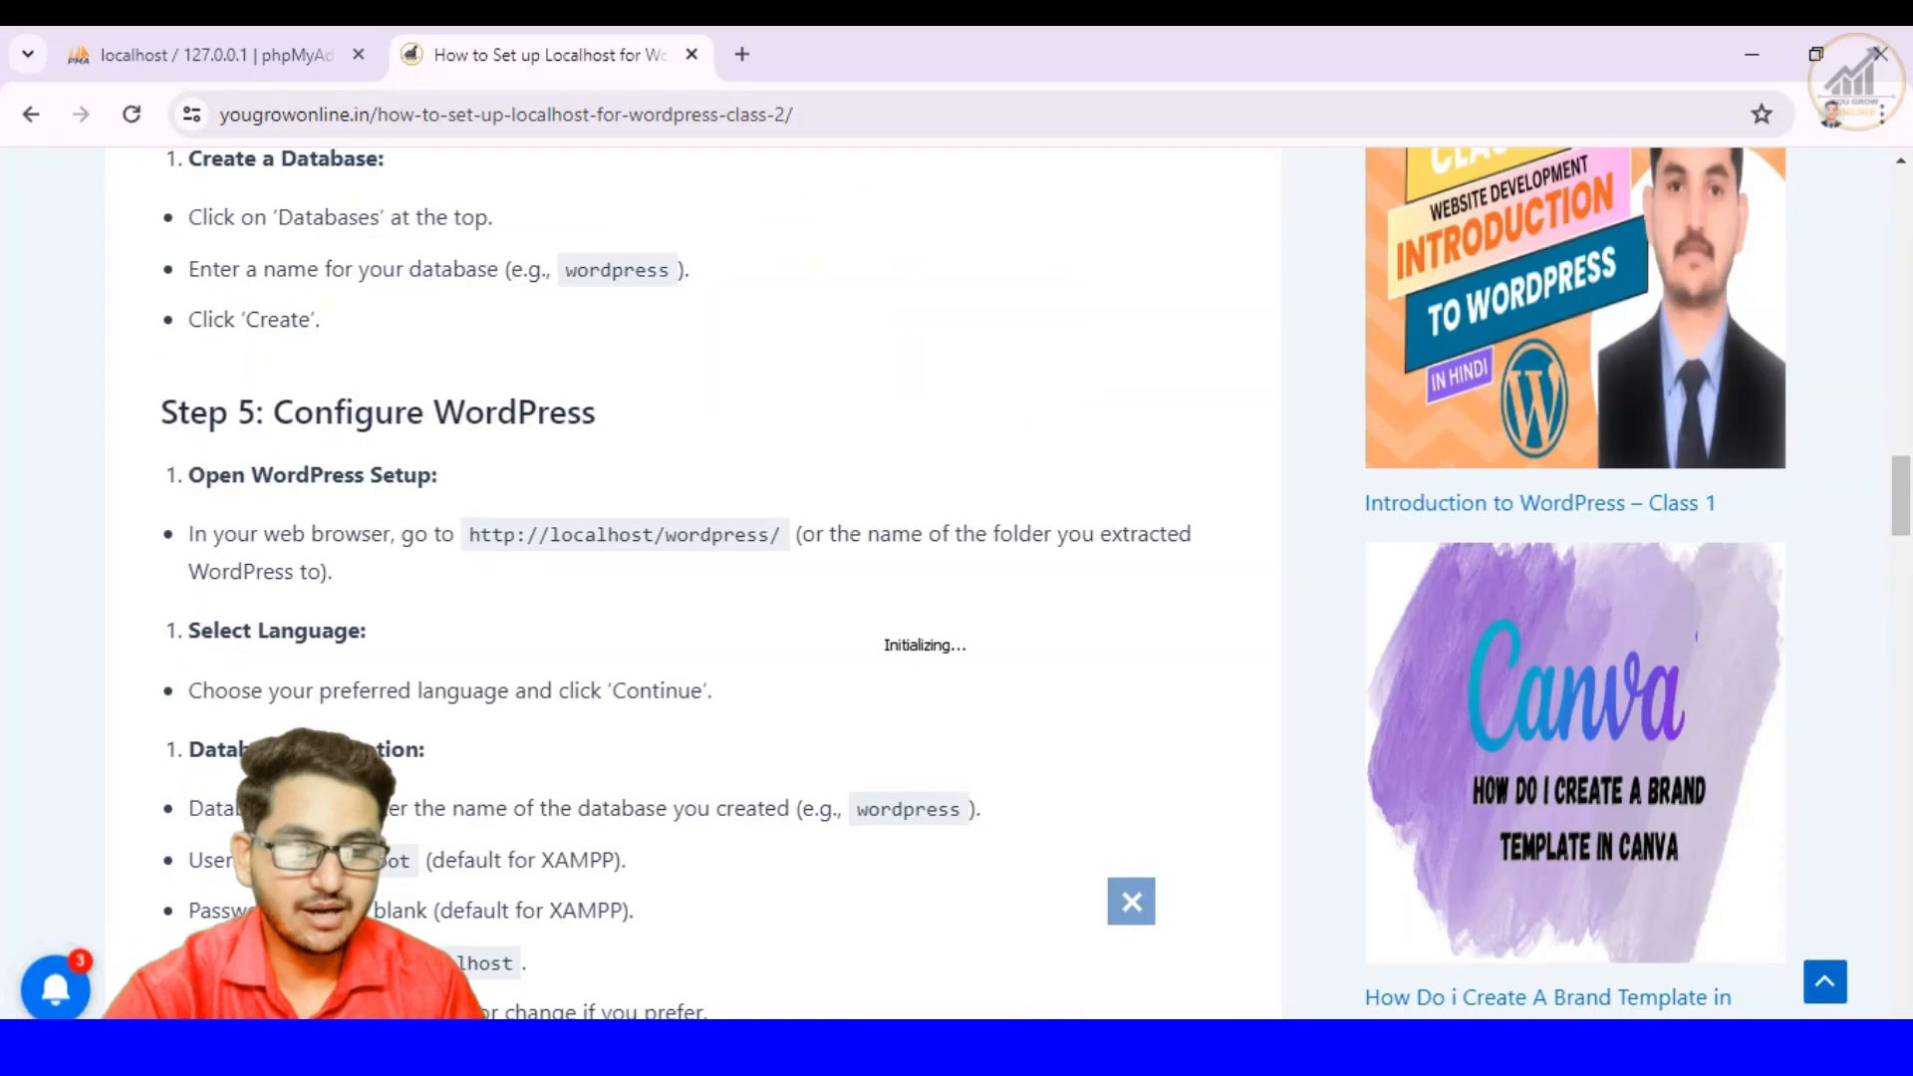
drag(474, 538, 666, 543)
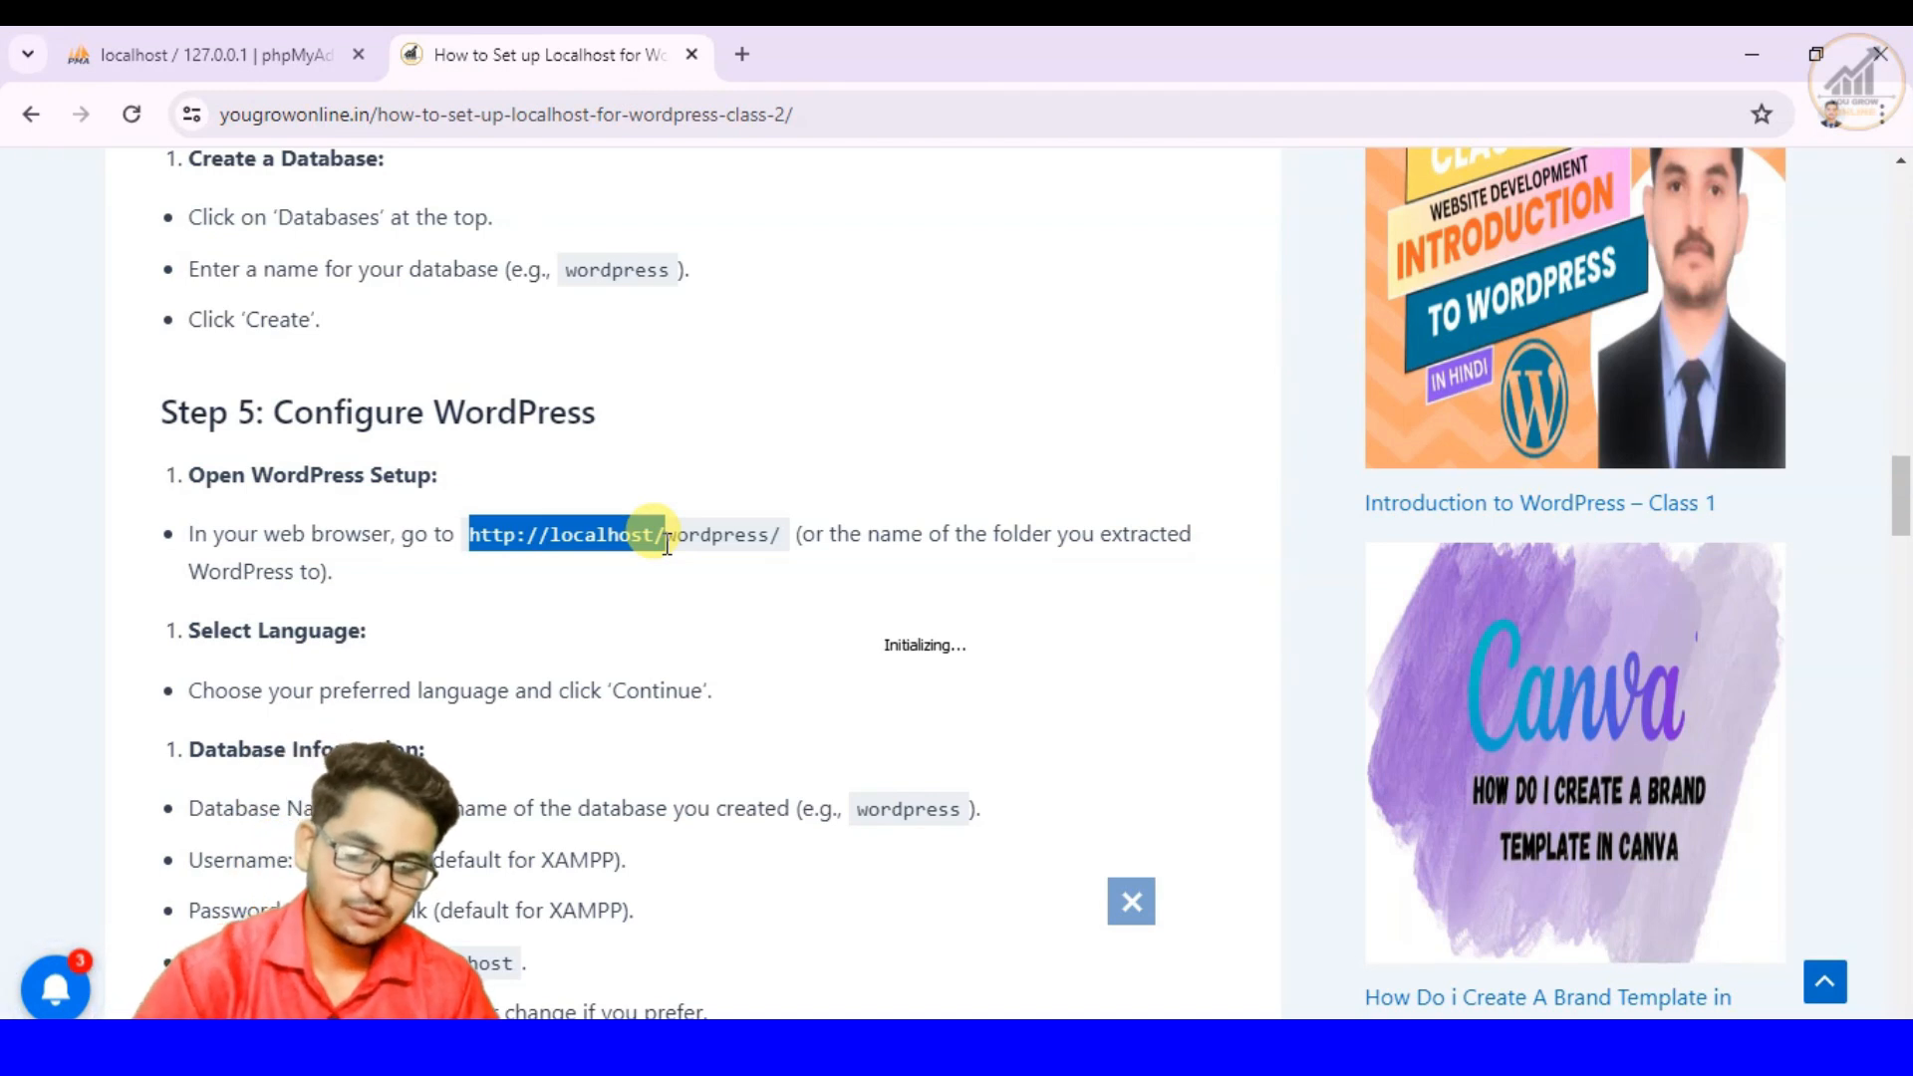
key(ctrl+c)
click(805, 546)
drag(783, 540, 471, 546)
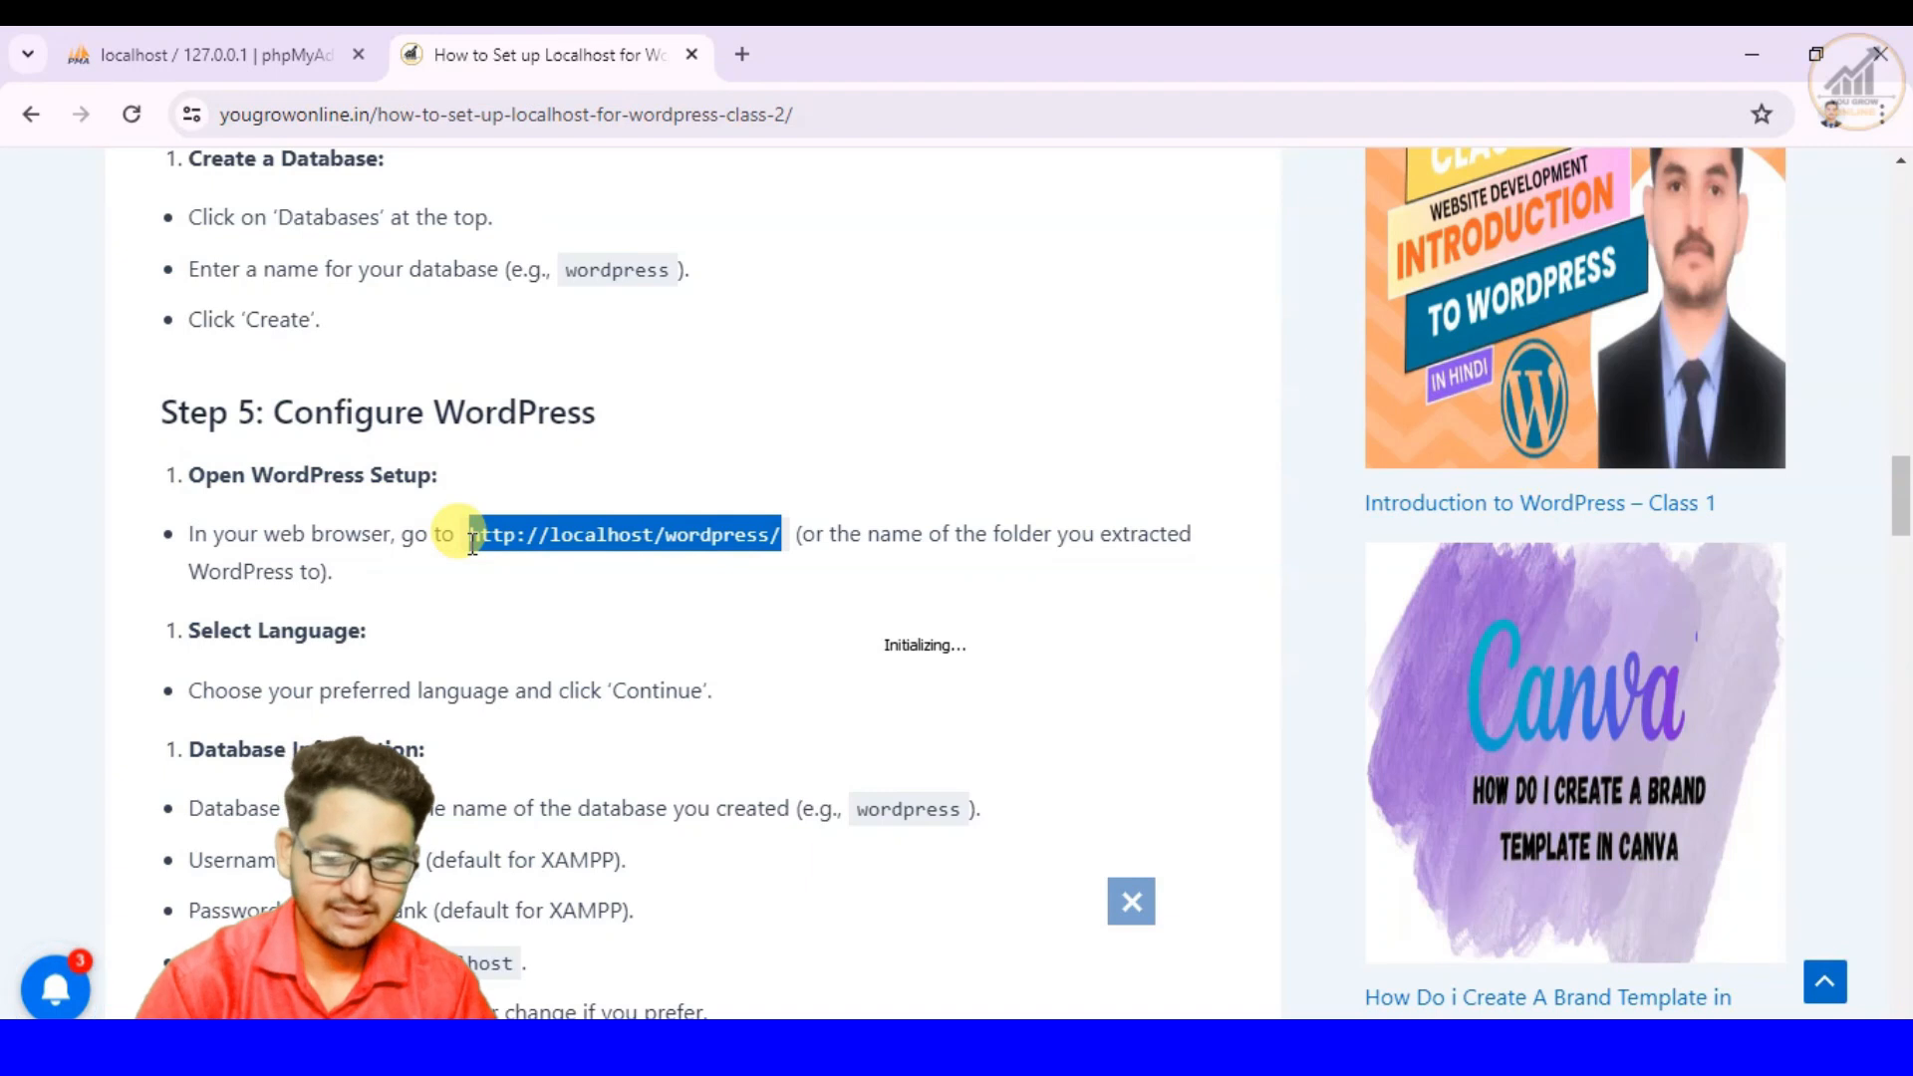
key(ctrl+c)
click(739, 54)
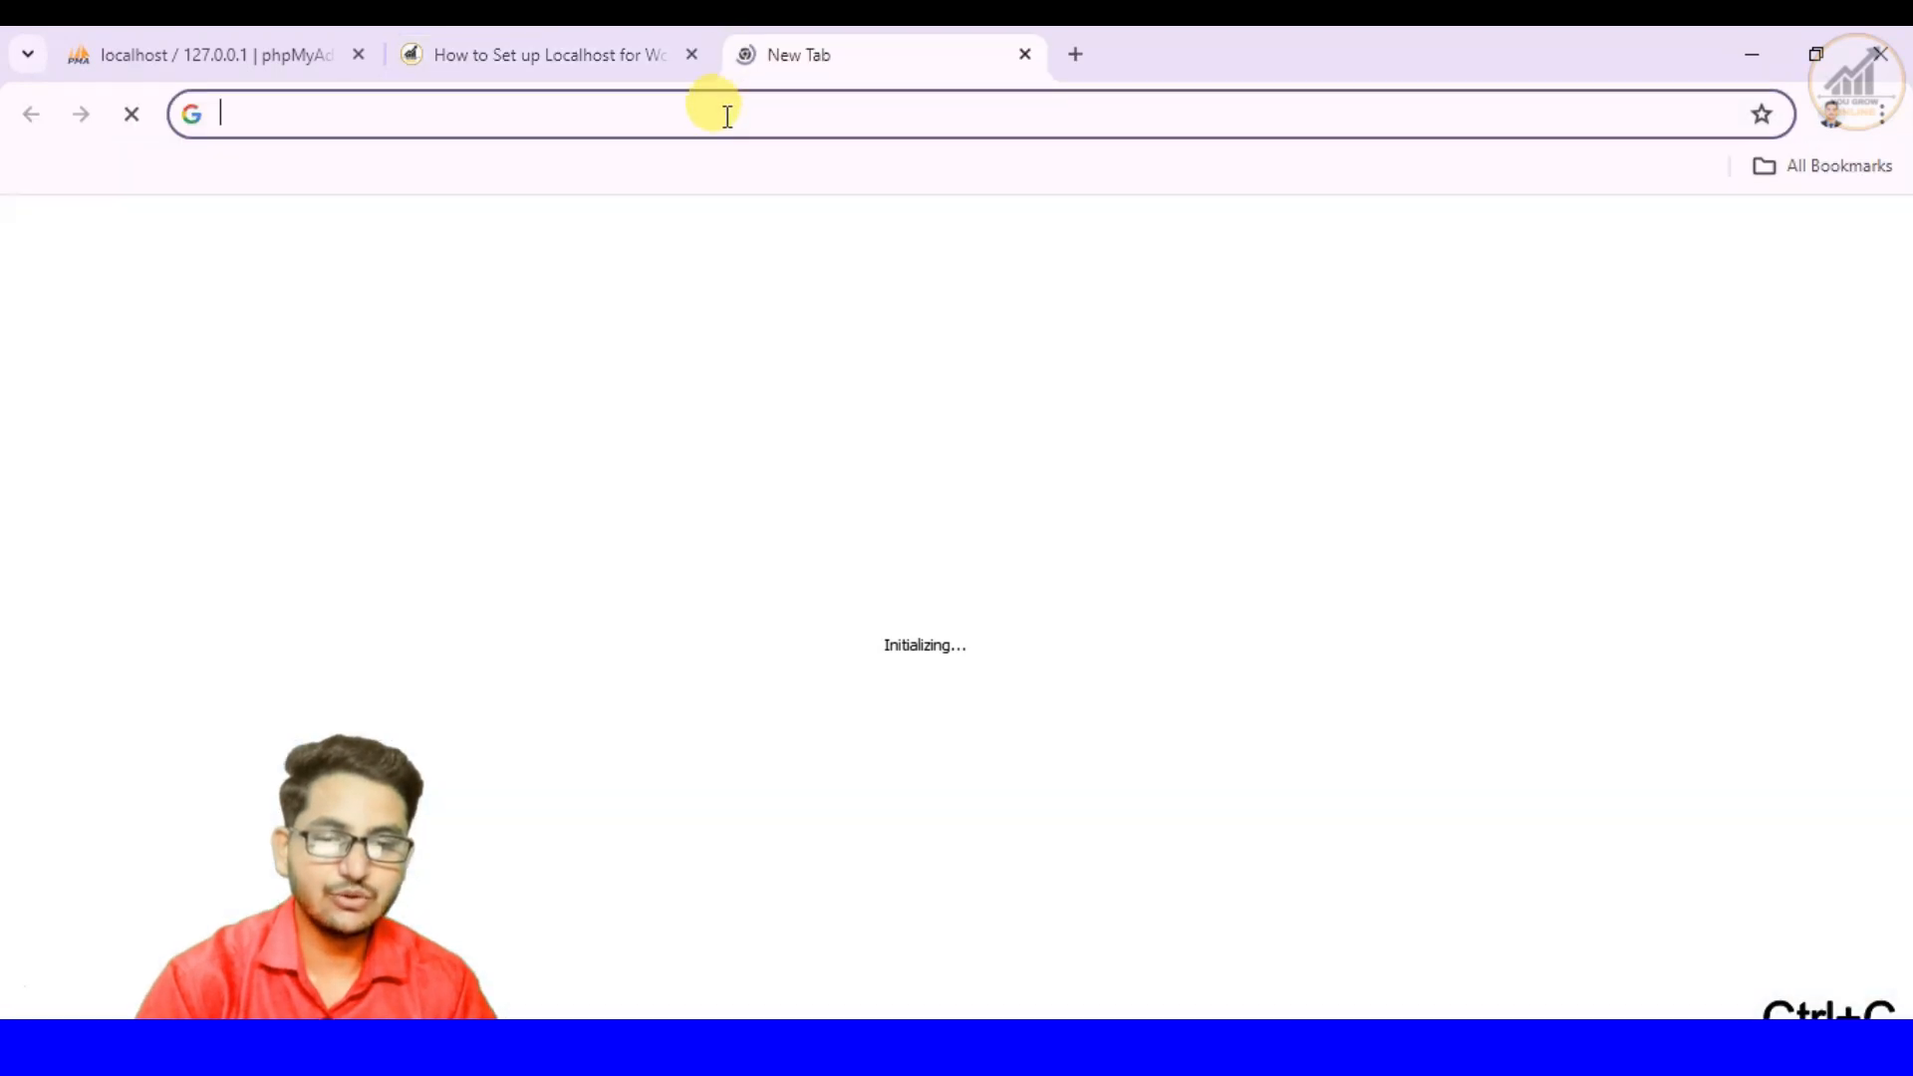
click(728, 117)
key(ctrl+v)
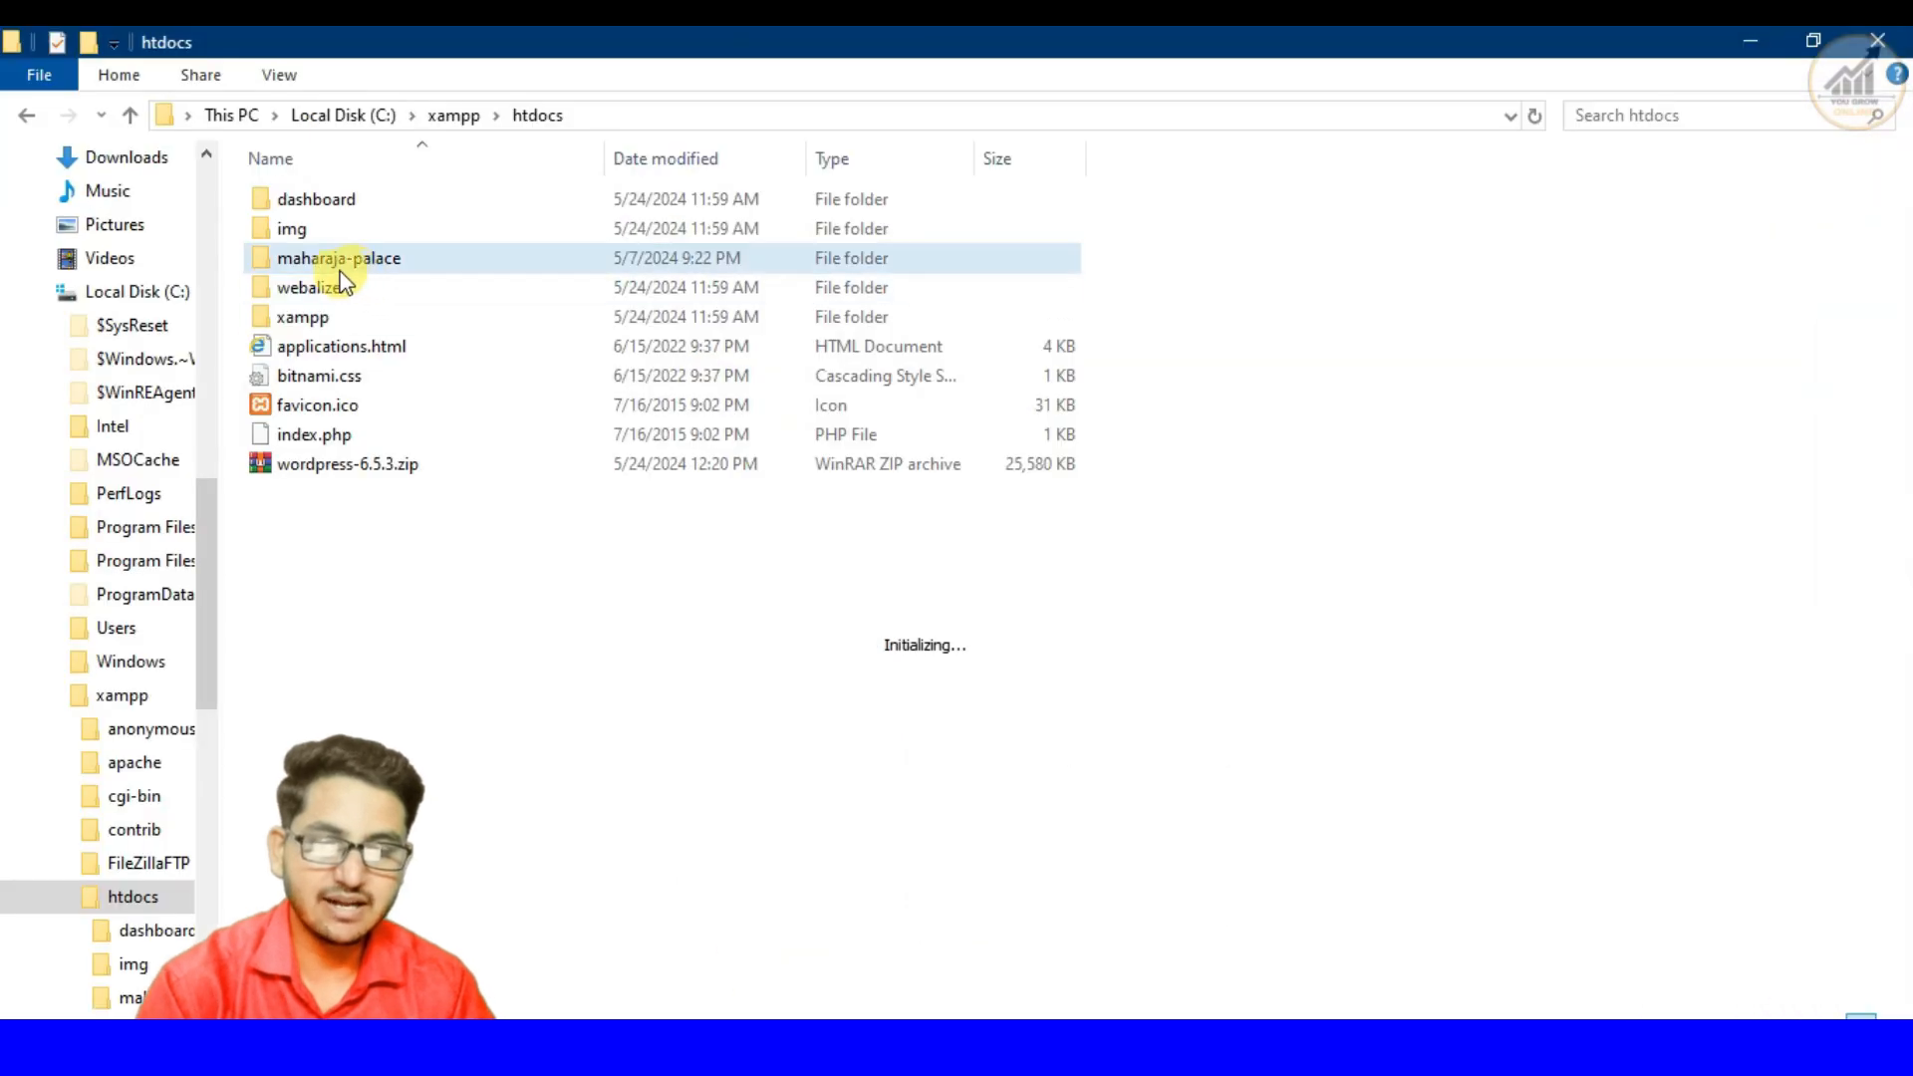
click(400, 261)
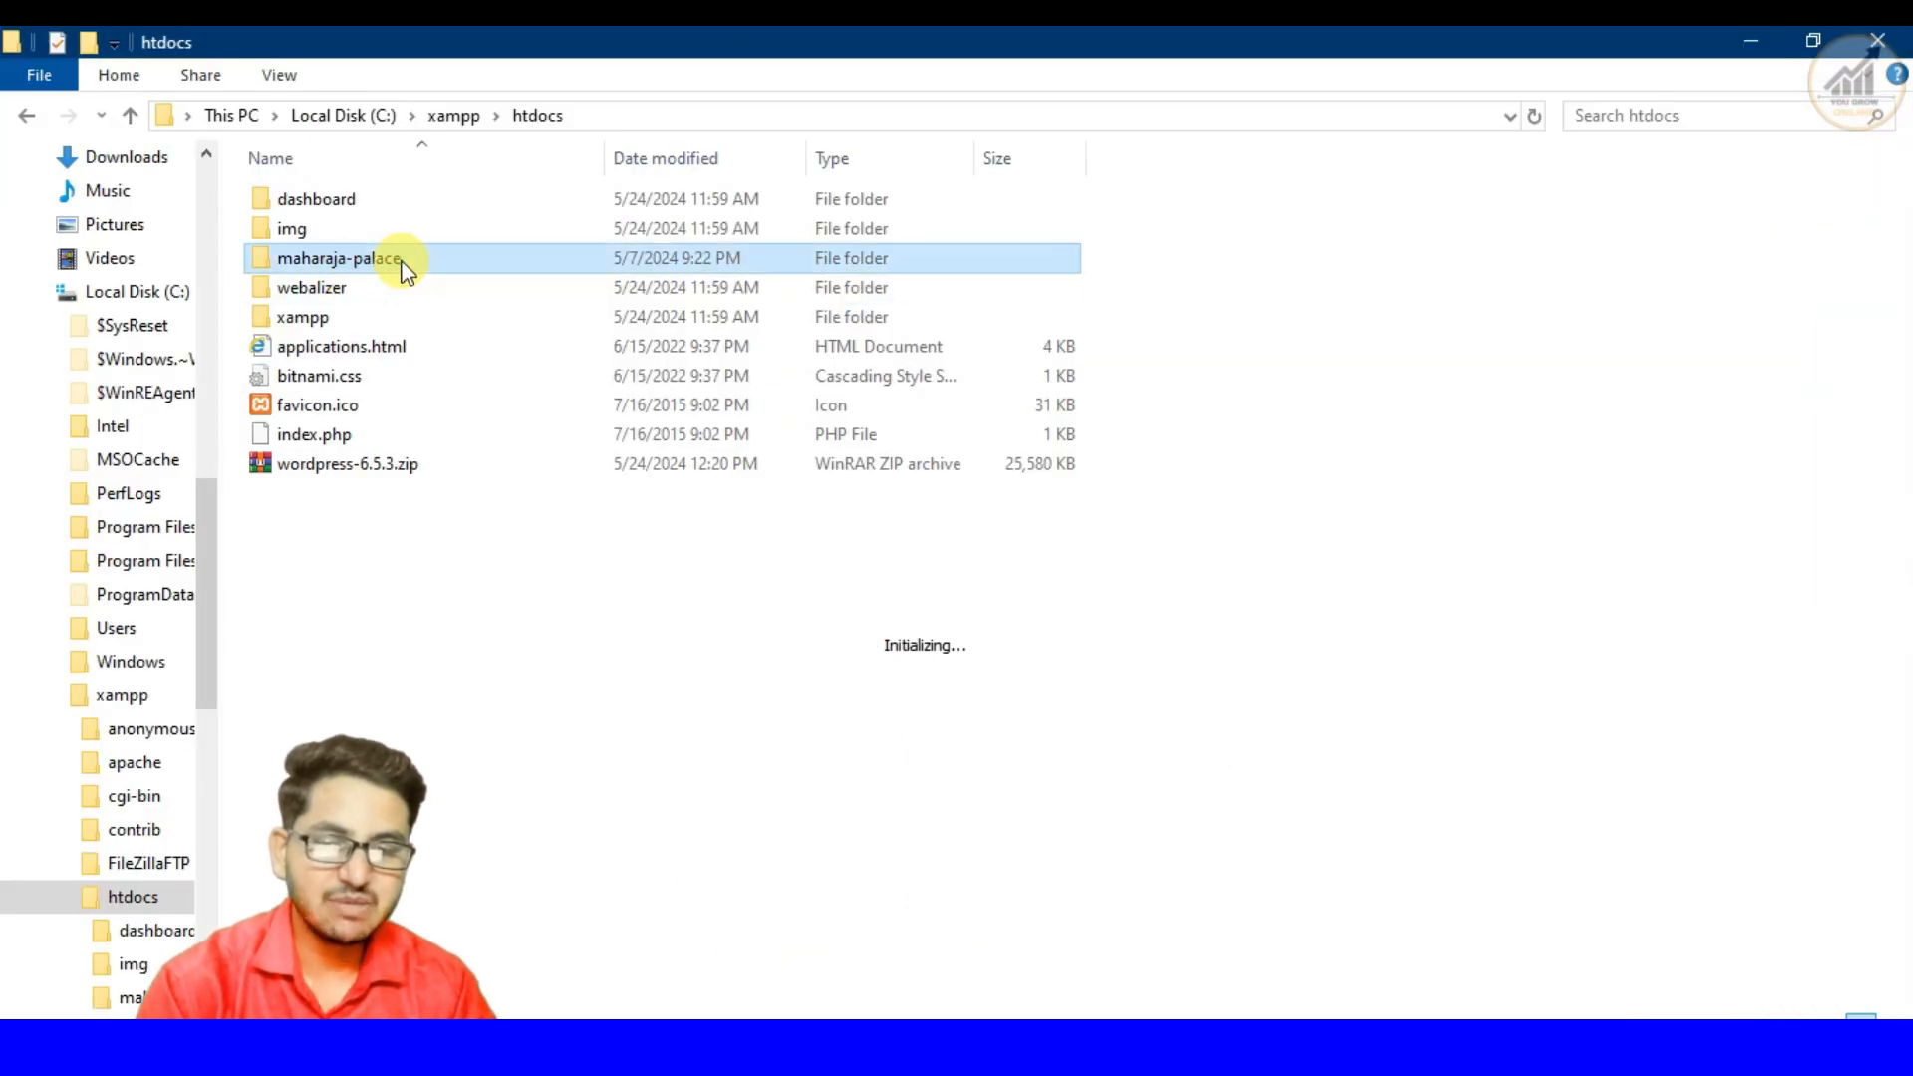
click(403, 261)
key(ctrl+c)
click(518, 595)
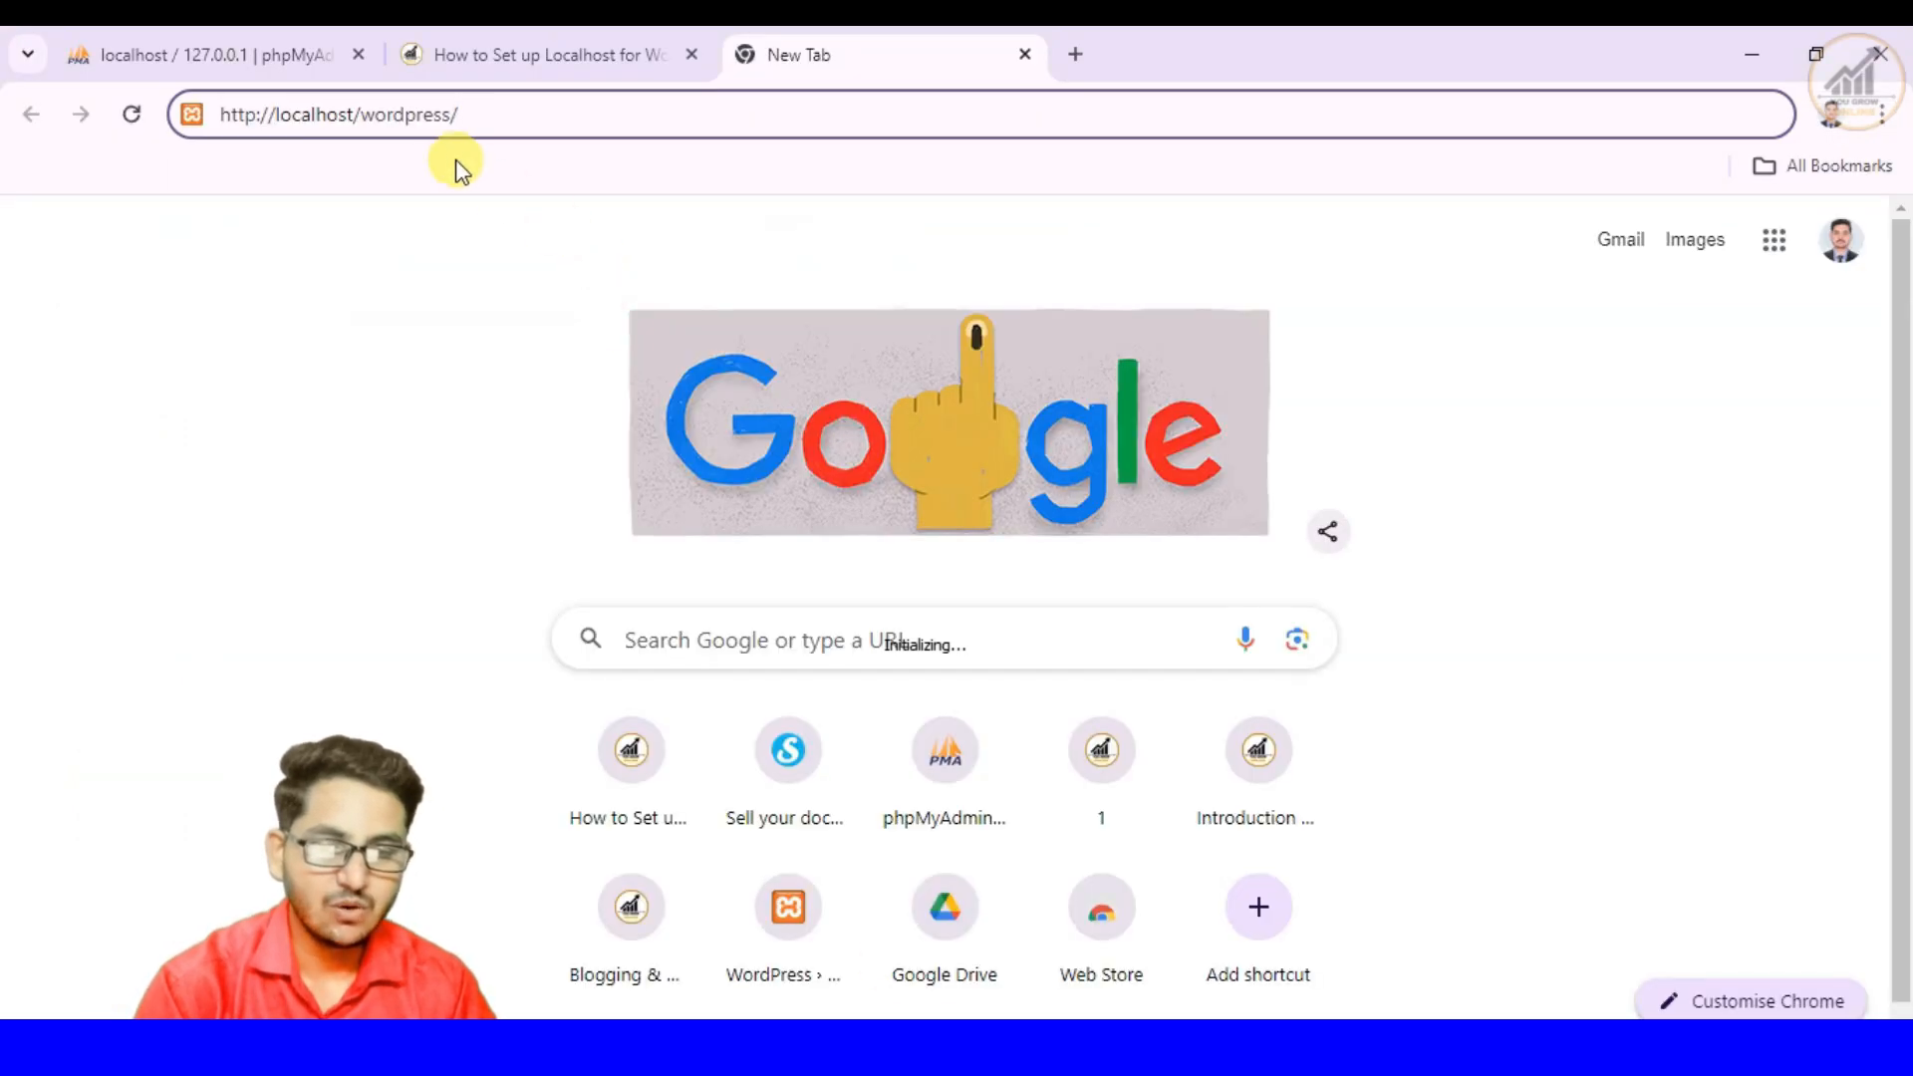
drag(450, 117, 373, 120)
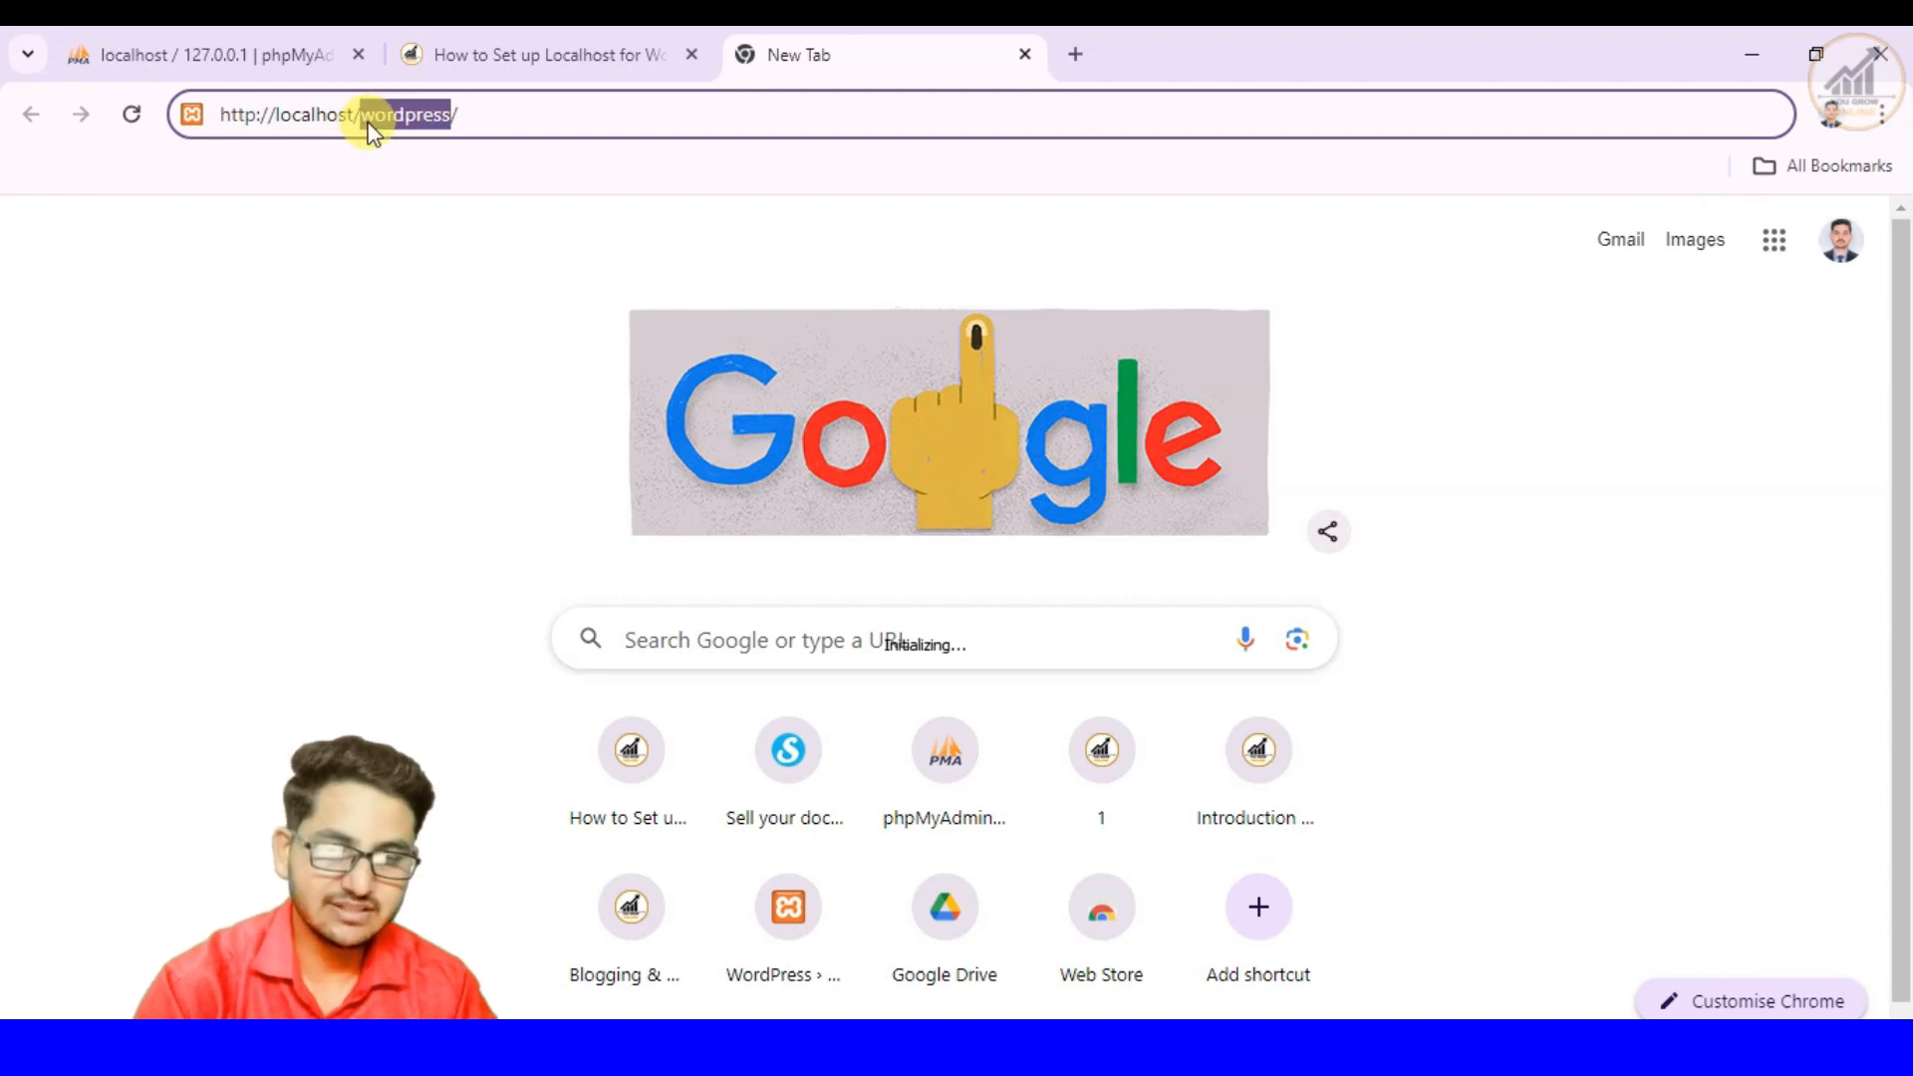
key(ctrl+v)
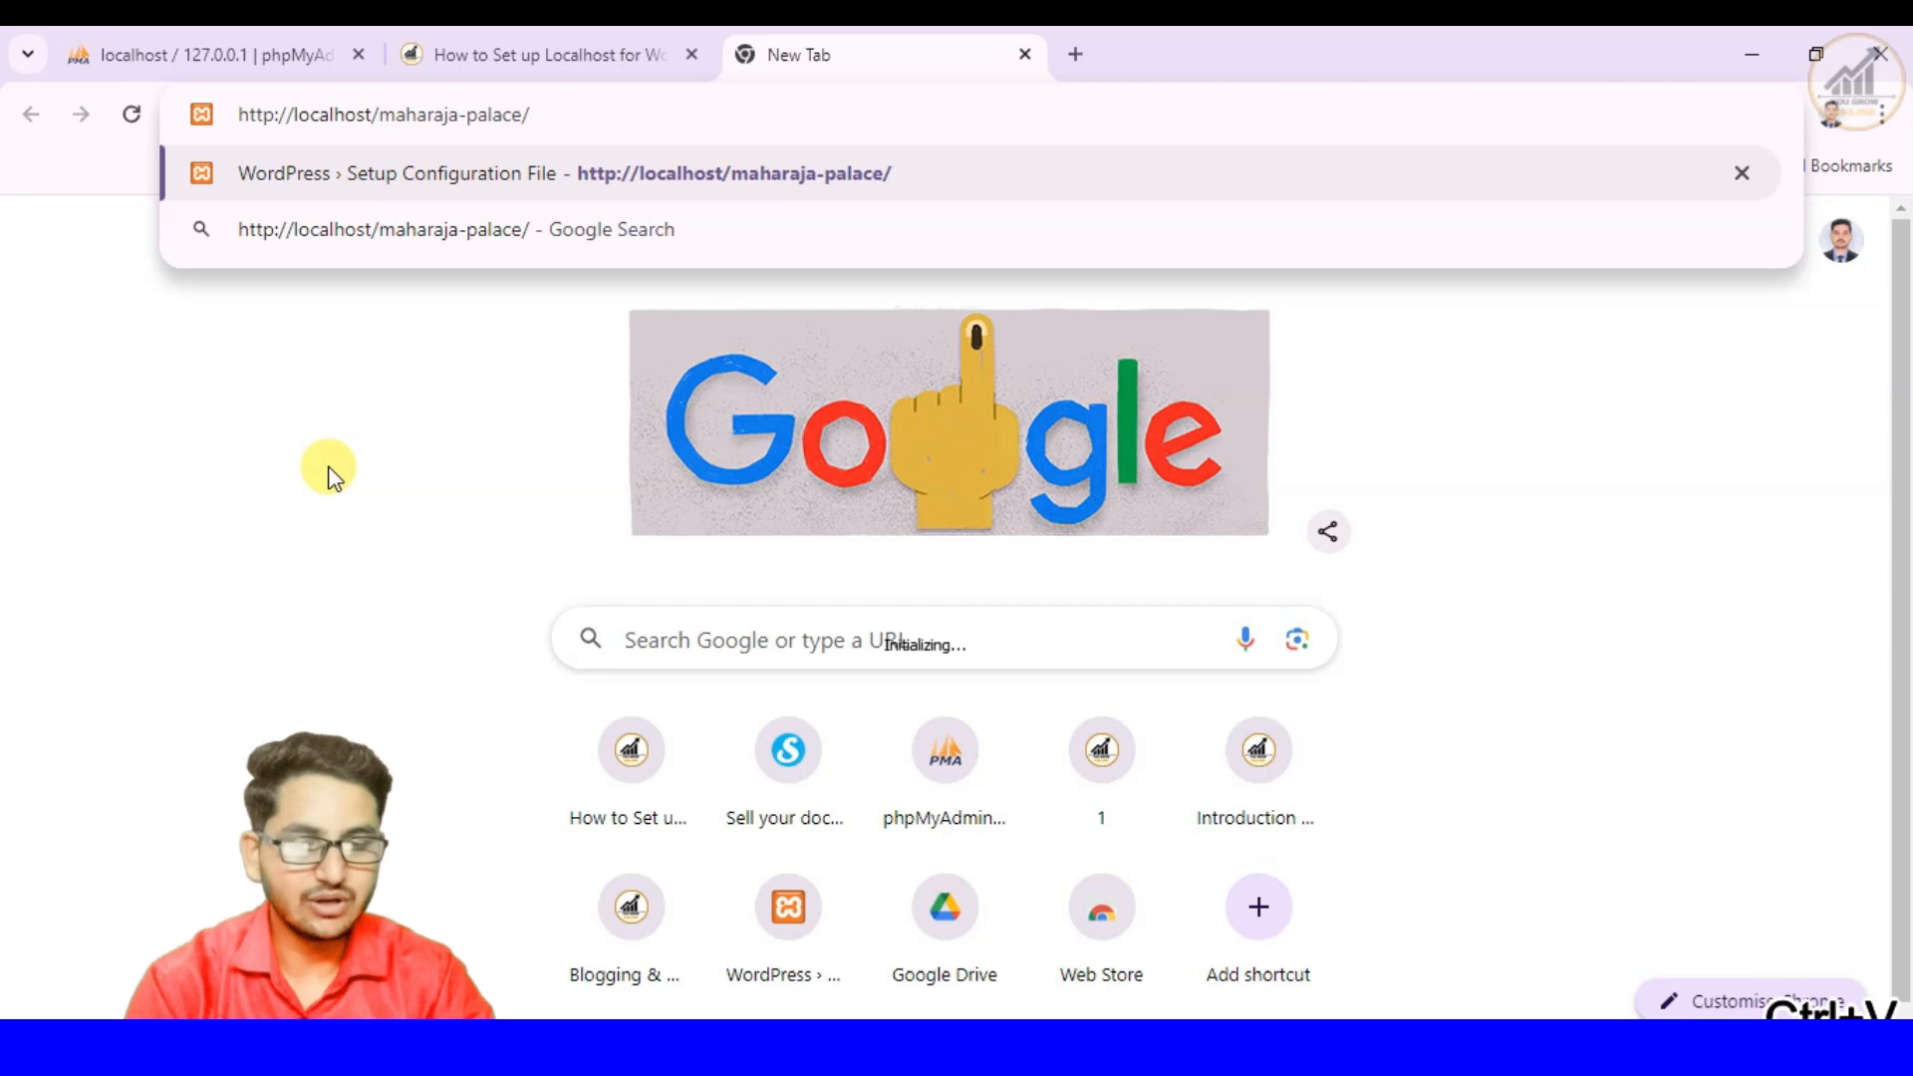
key(Return)
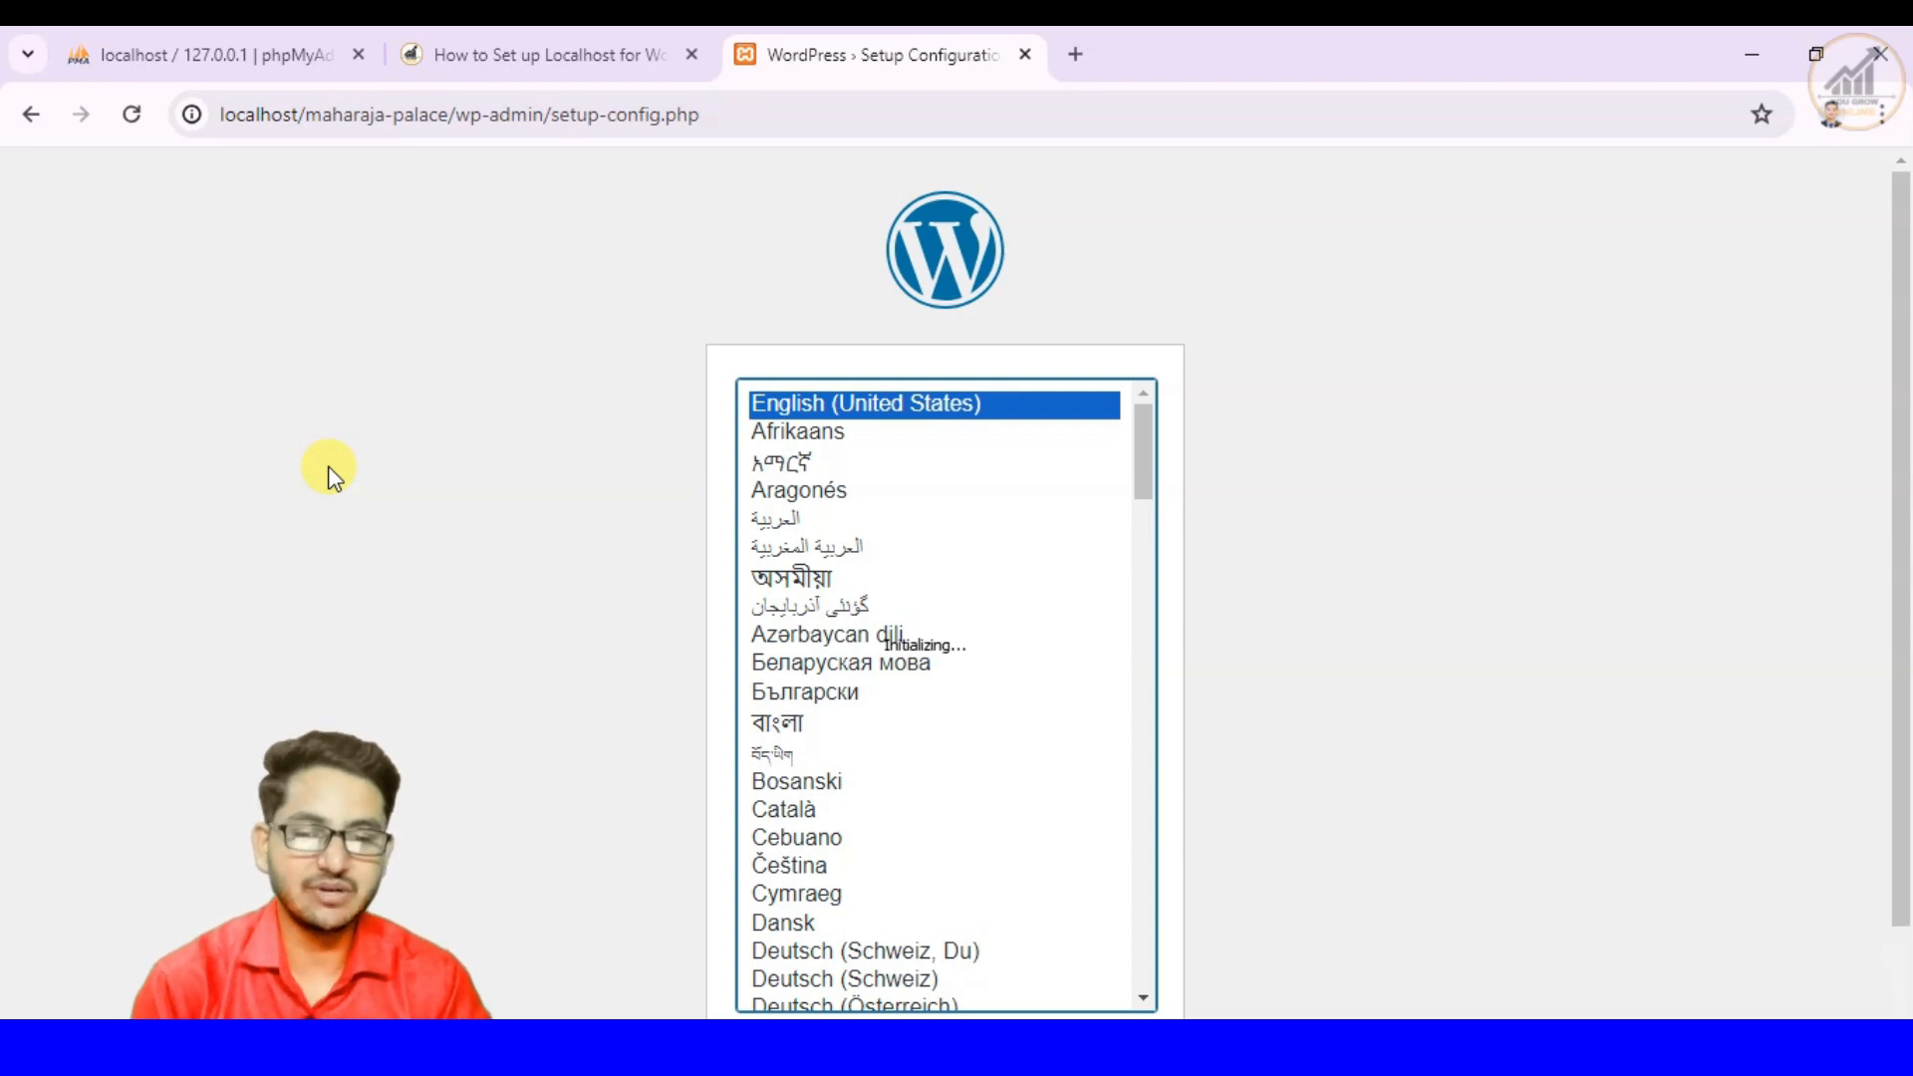
- Continue the WordPress setup in English (United States) and proceed past the welcome page to the database connection form
scroll(1552, 492, down, 1)
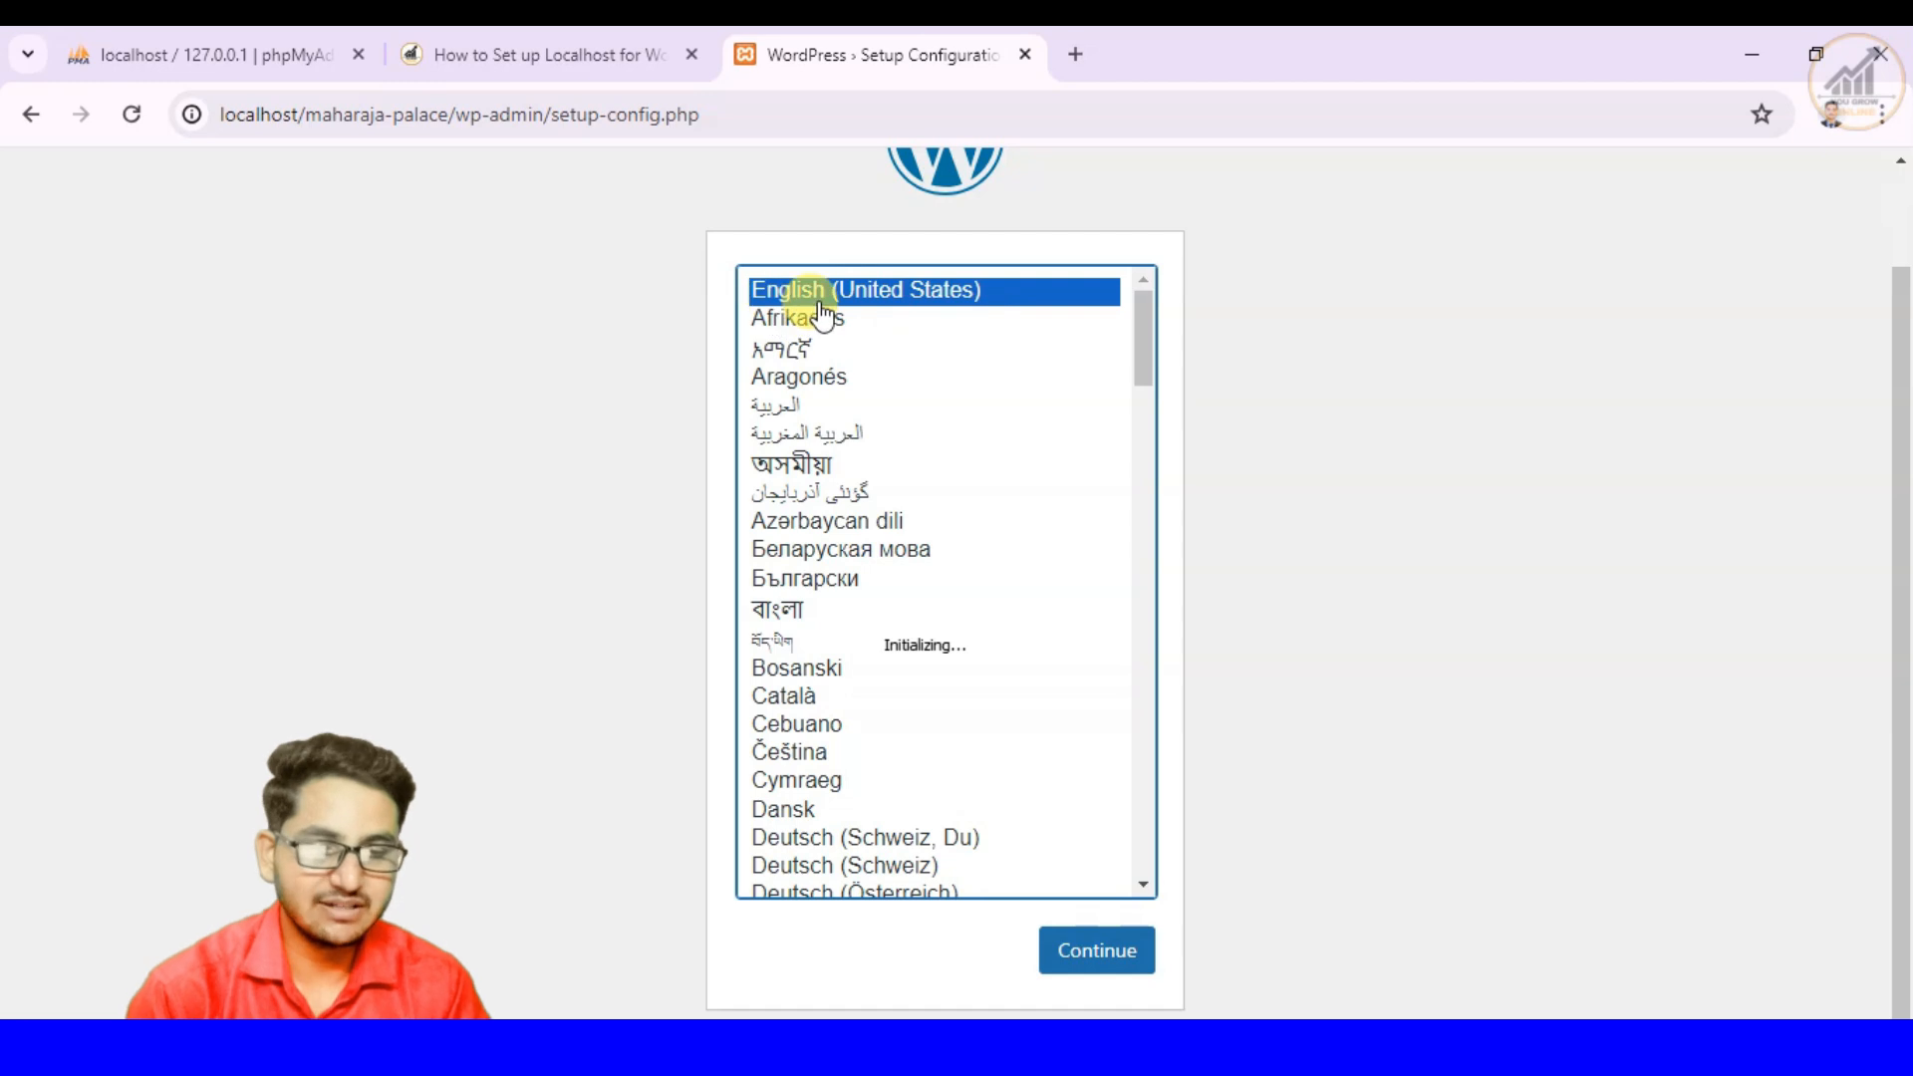
click(1087, 964)
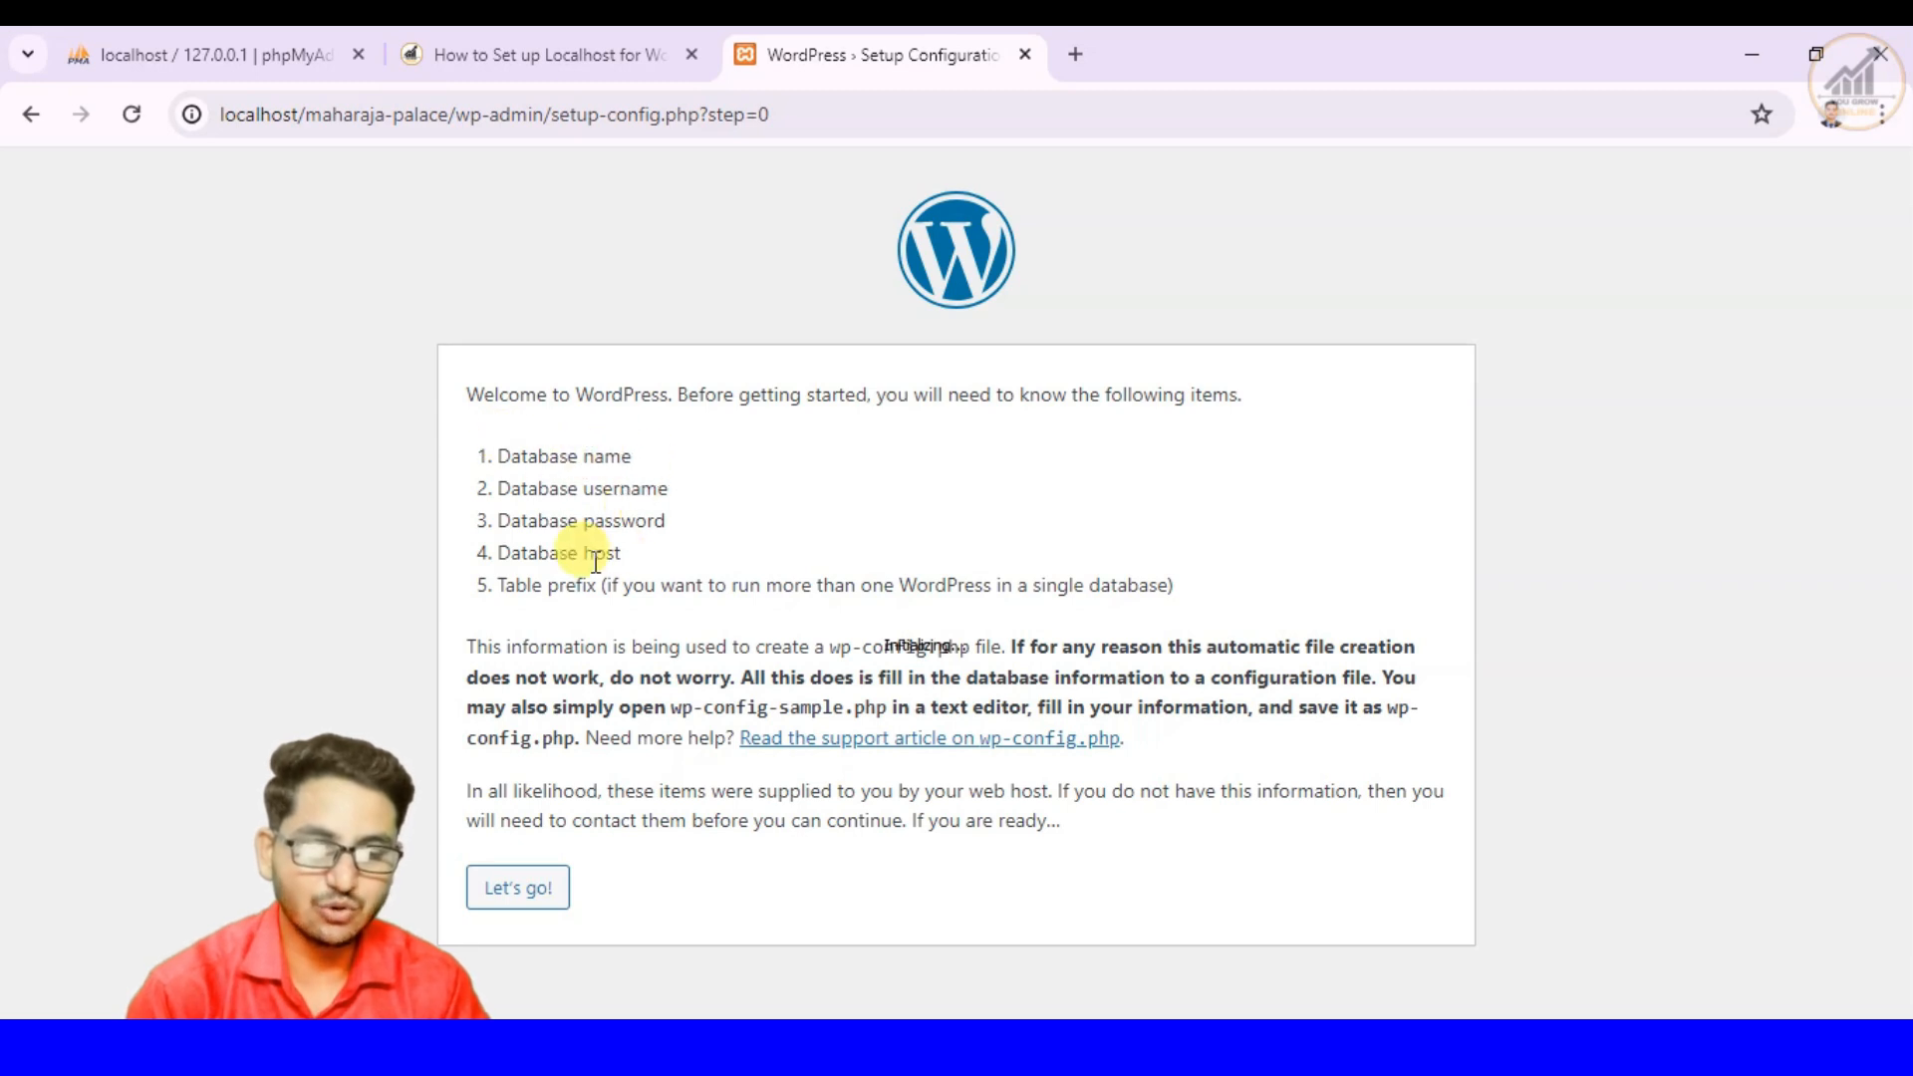
click(522, 898)
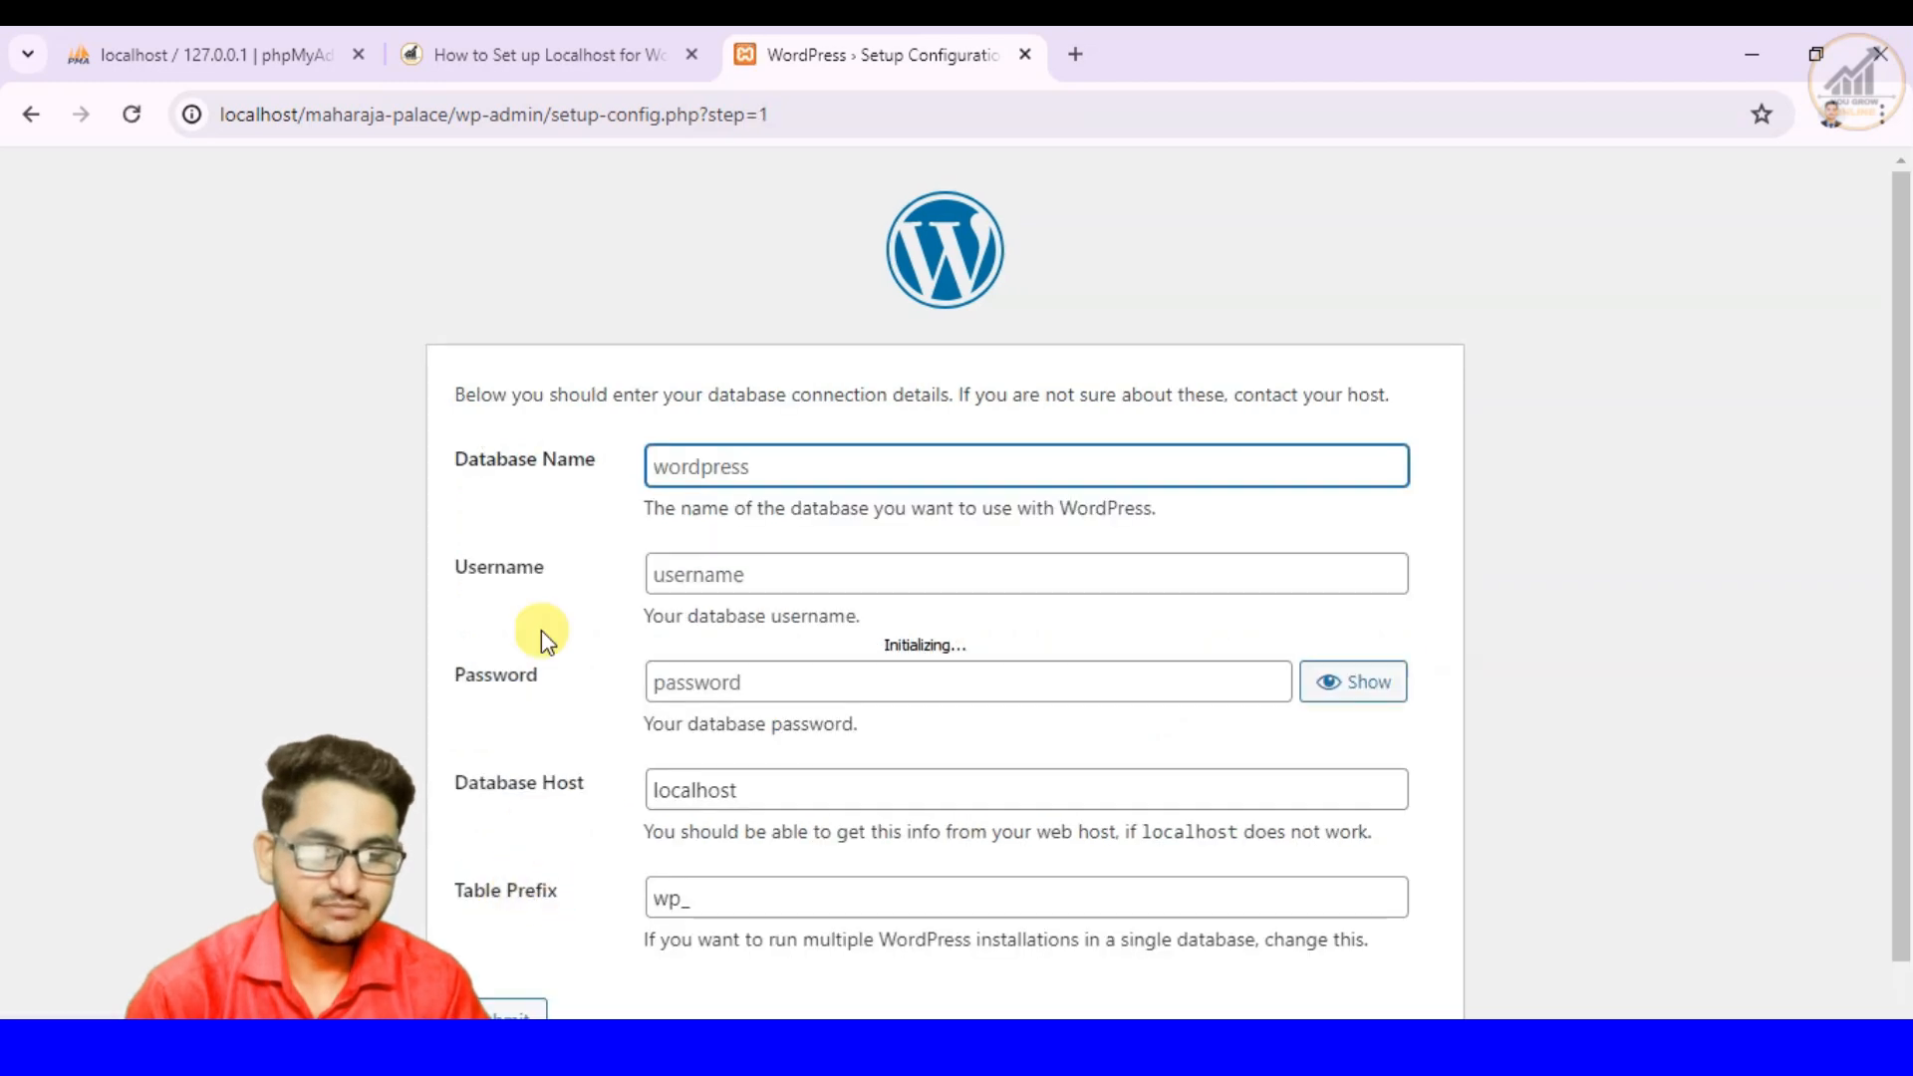
- Enter maharaja-palace as the Database Name per the article, and check it against the database list in phpMyAdmin
click(545, 53)
scroll(838, 556, down, 4)
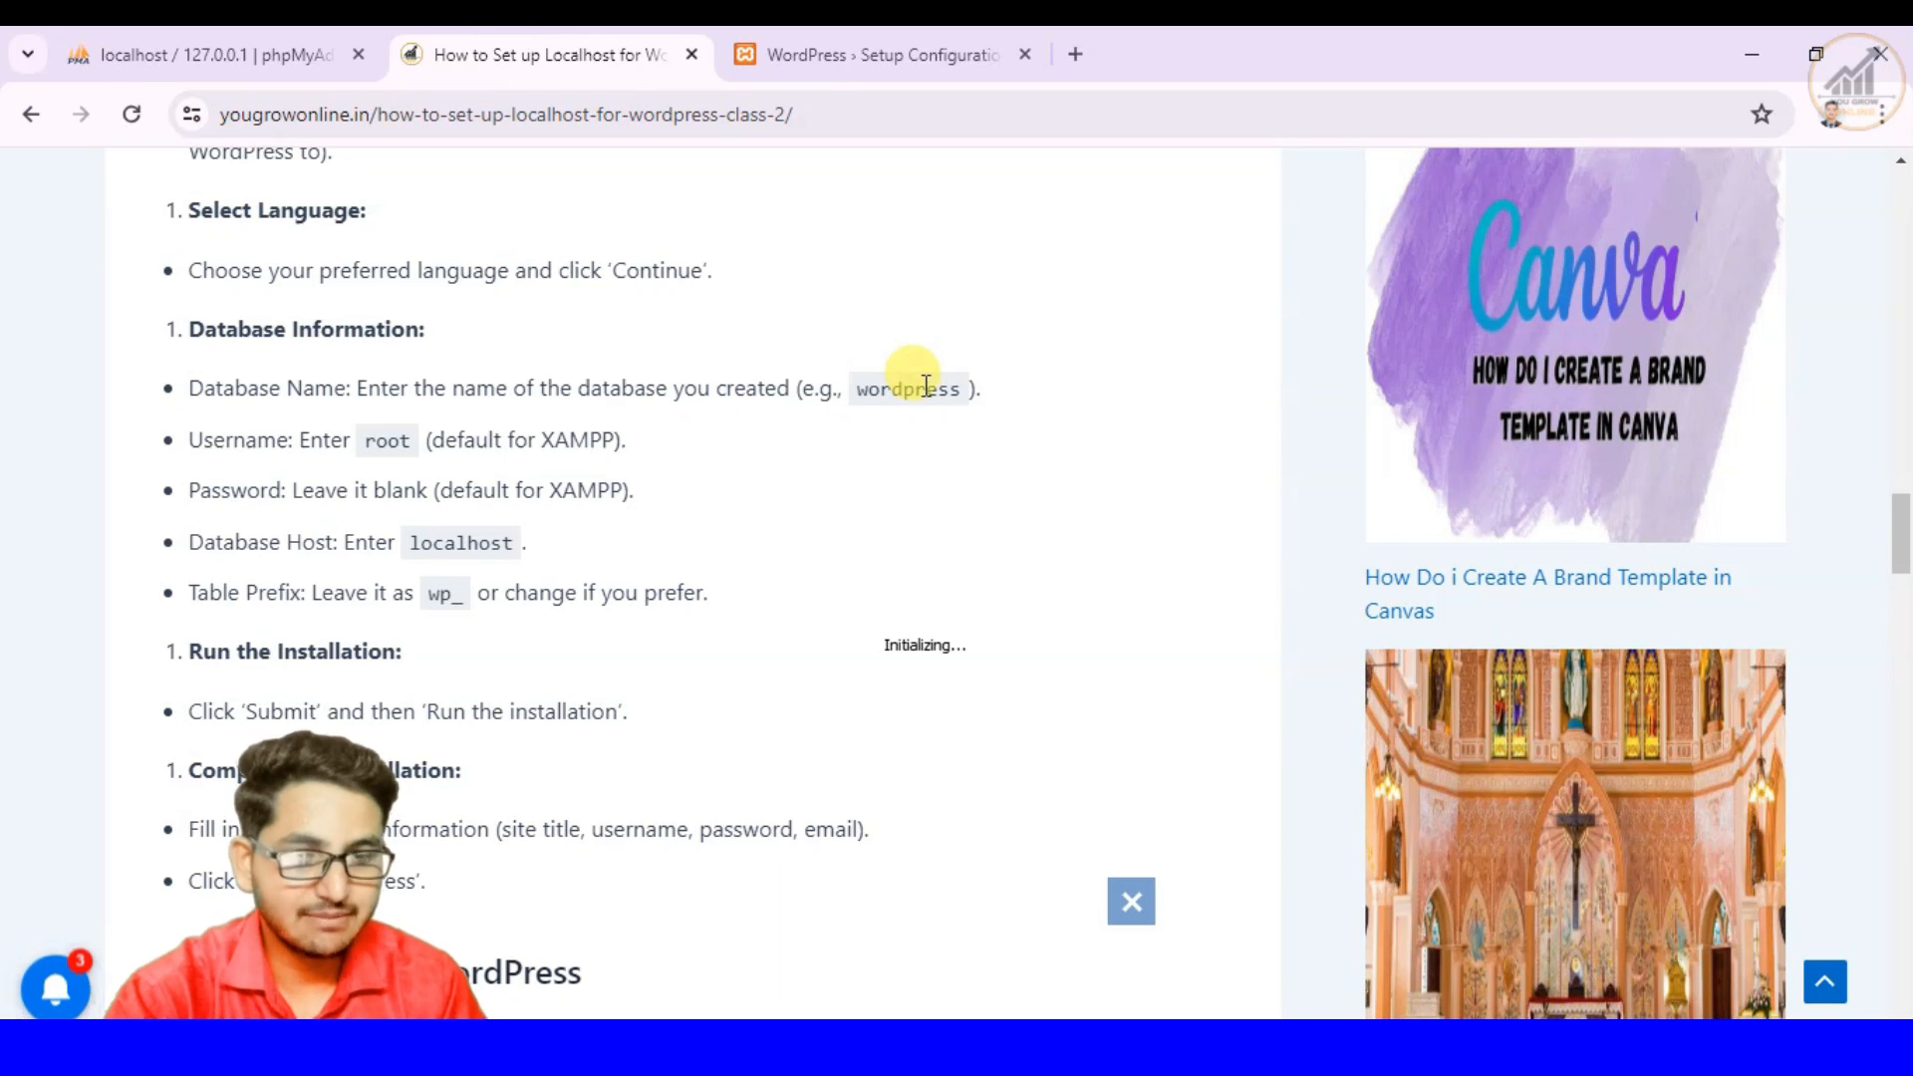
click(876, 54)
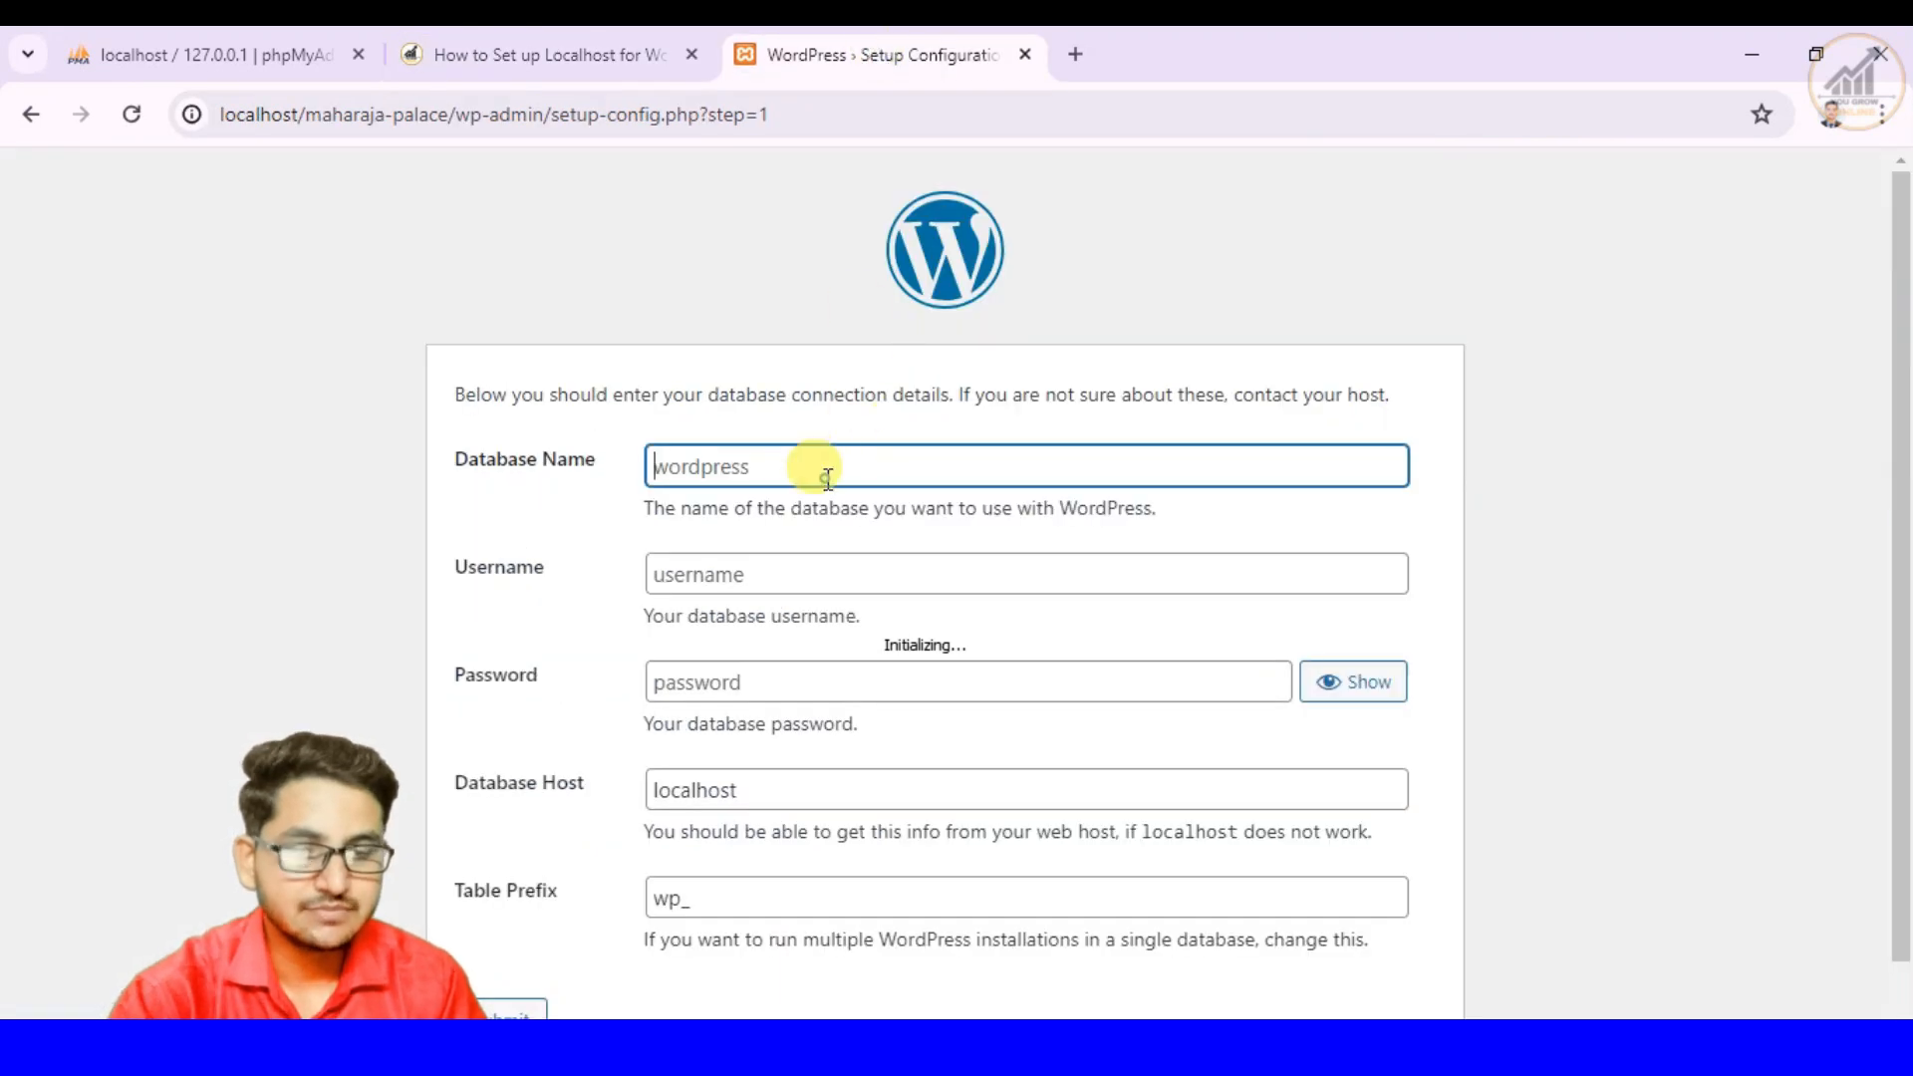
key(ctrl+v)
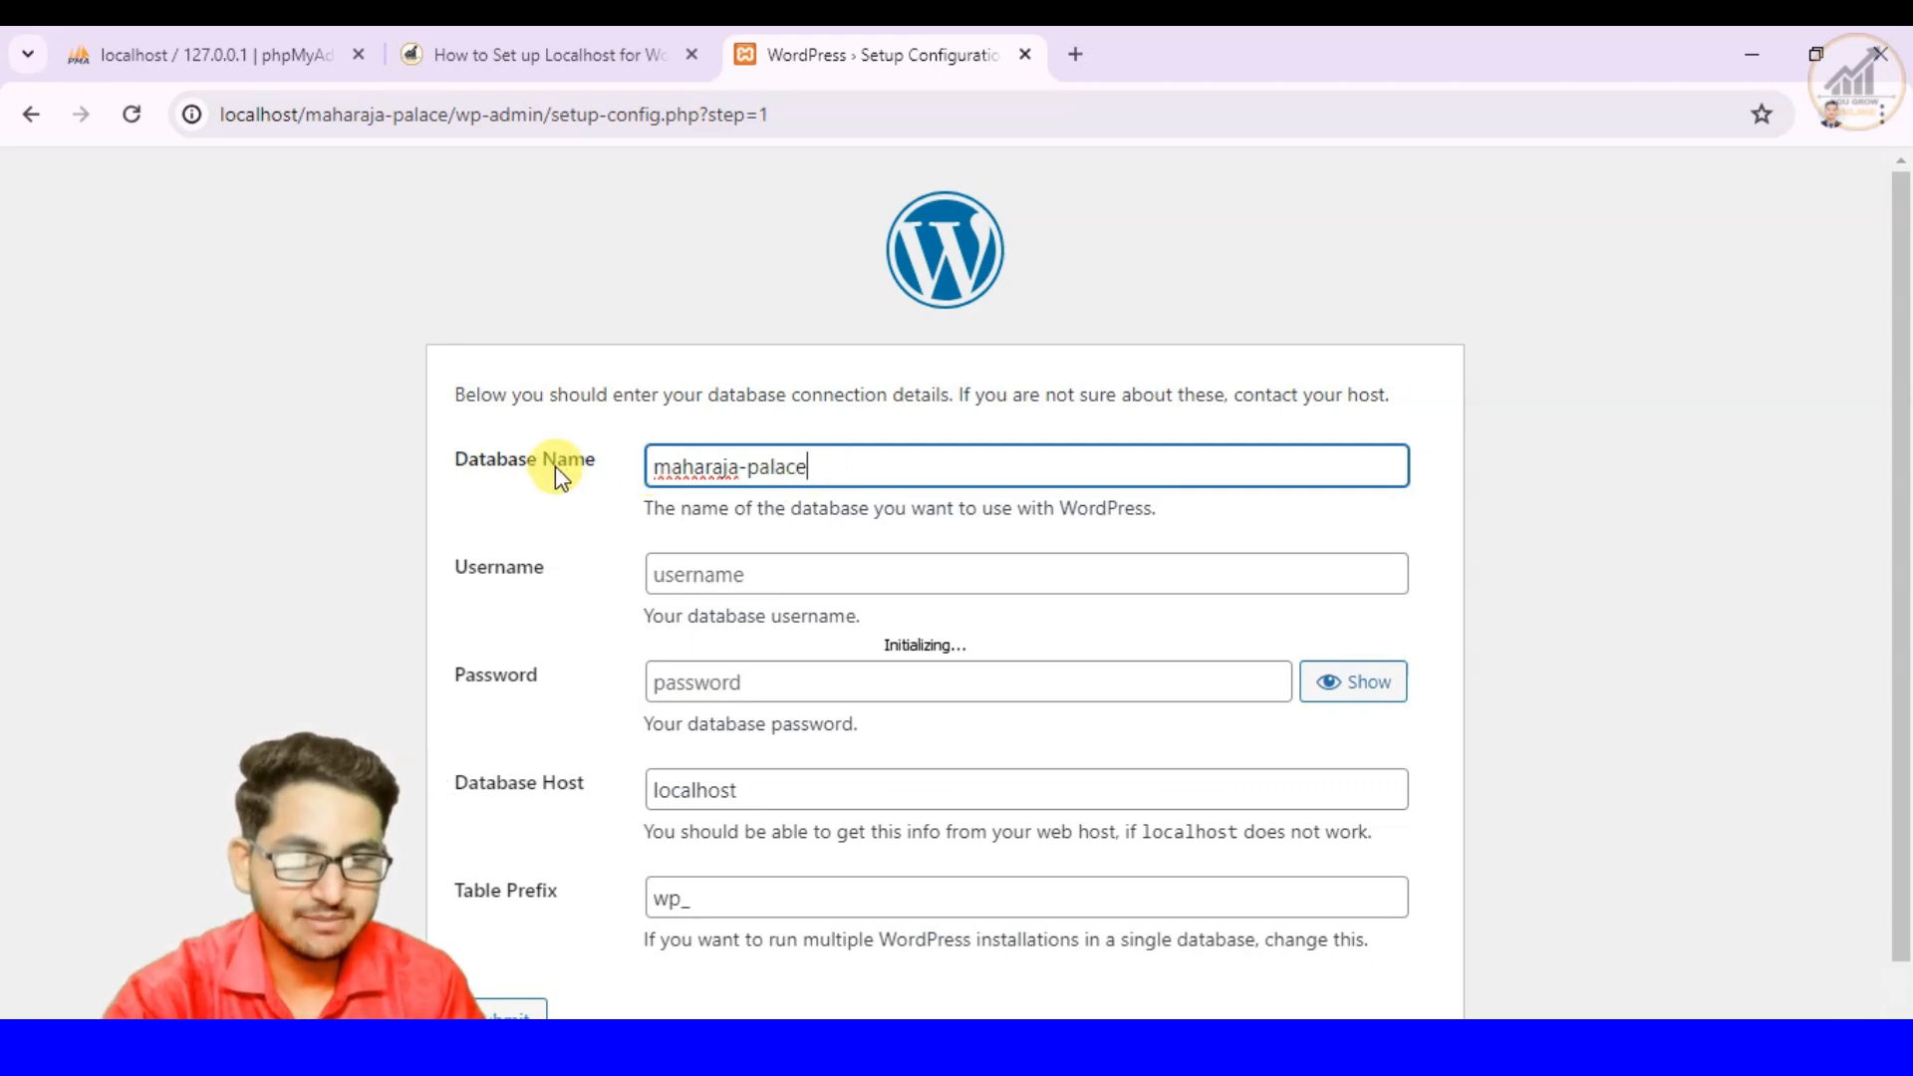
click(245, 52)
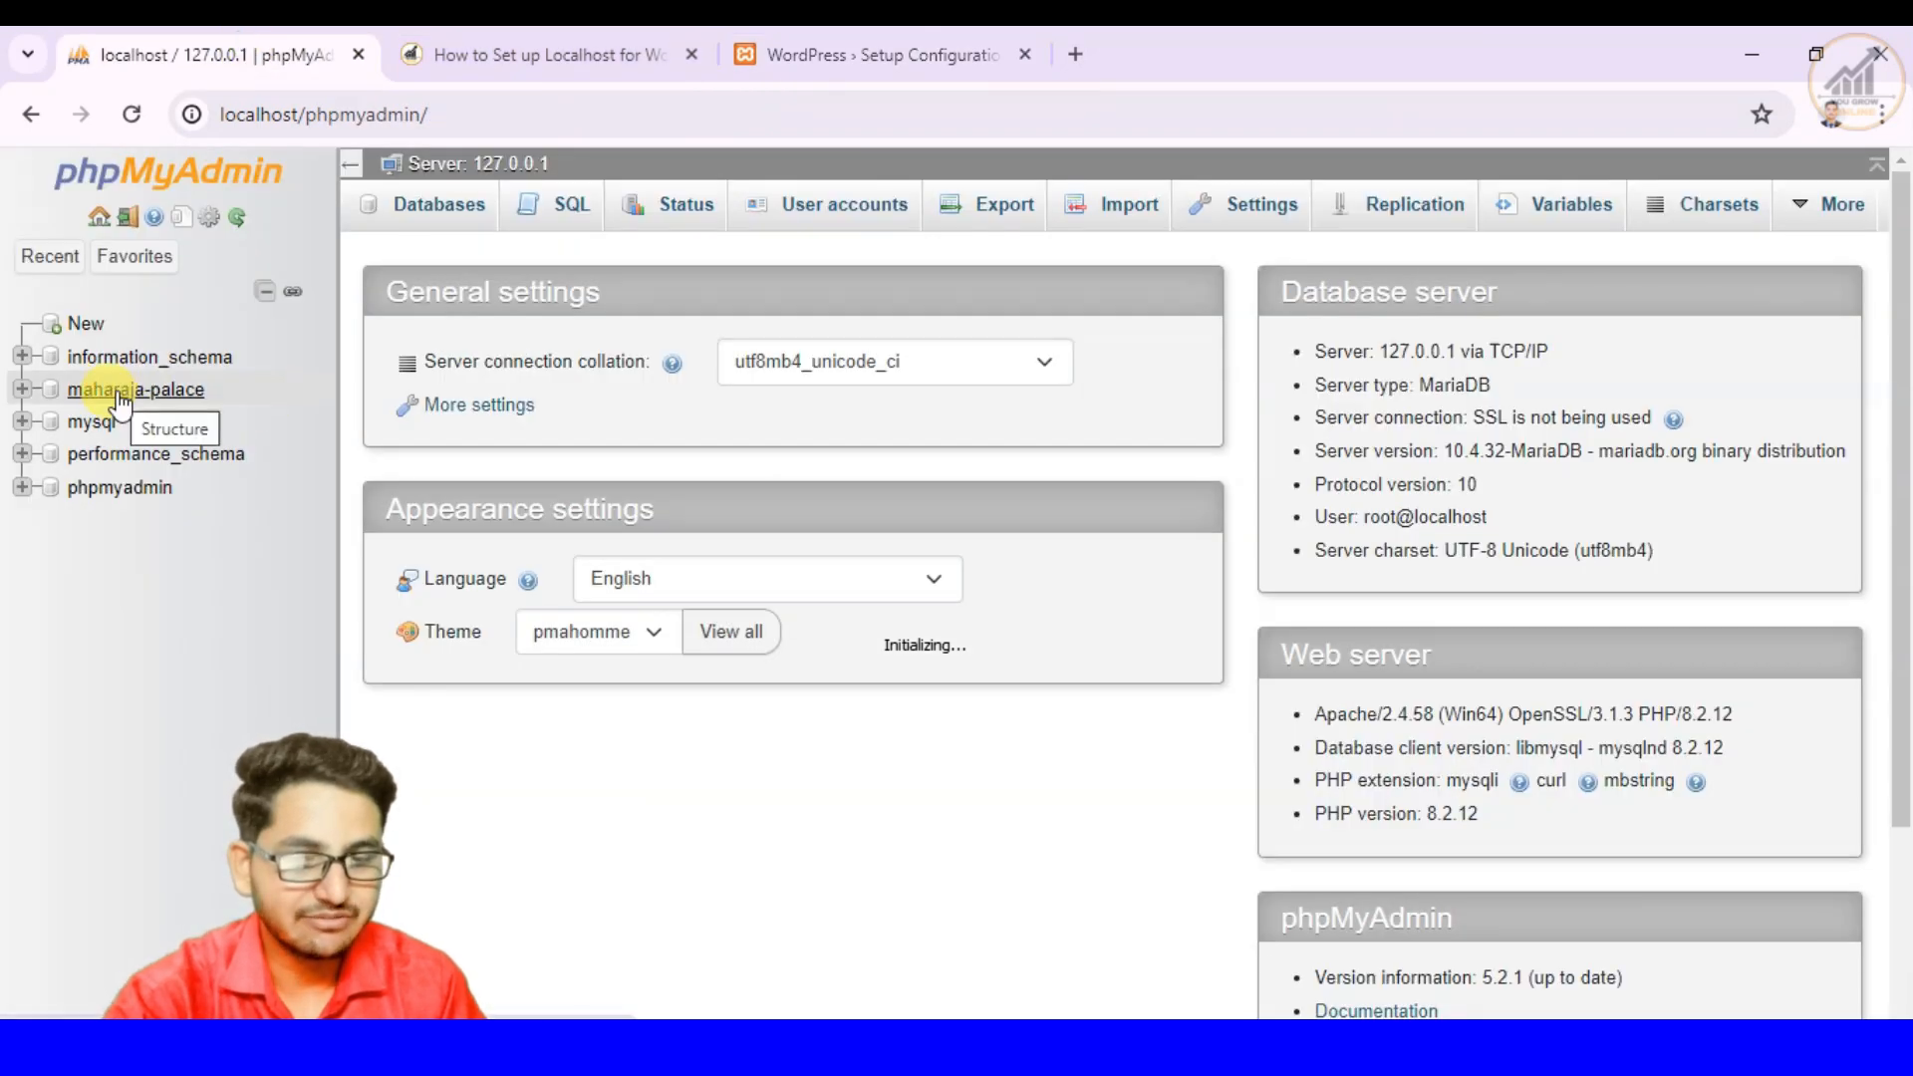
click(799, 46)
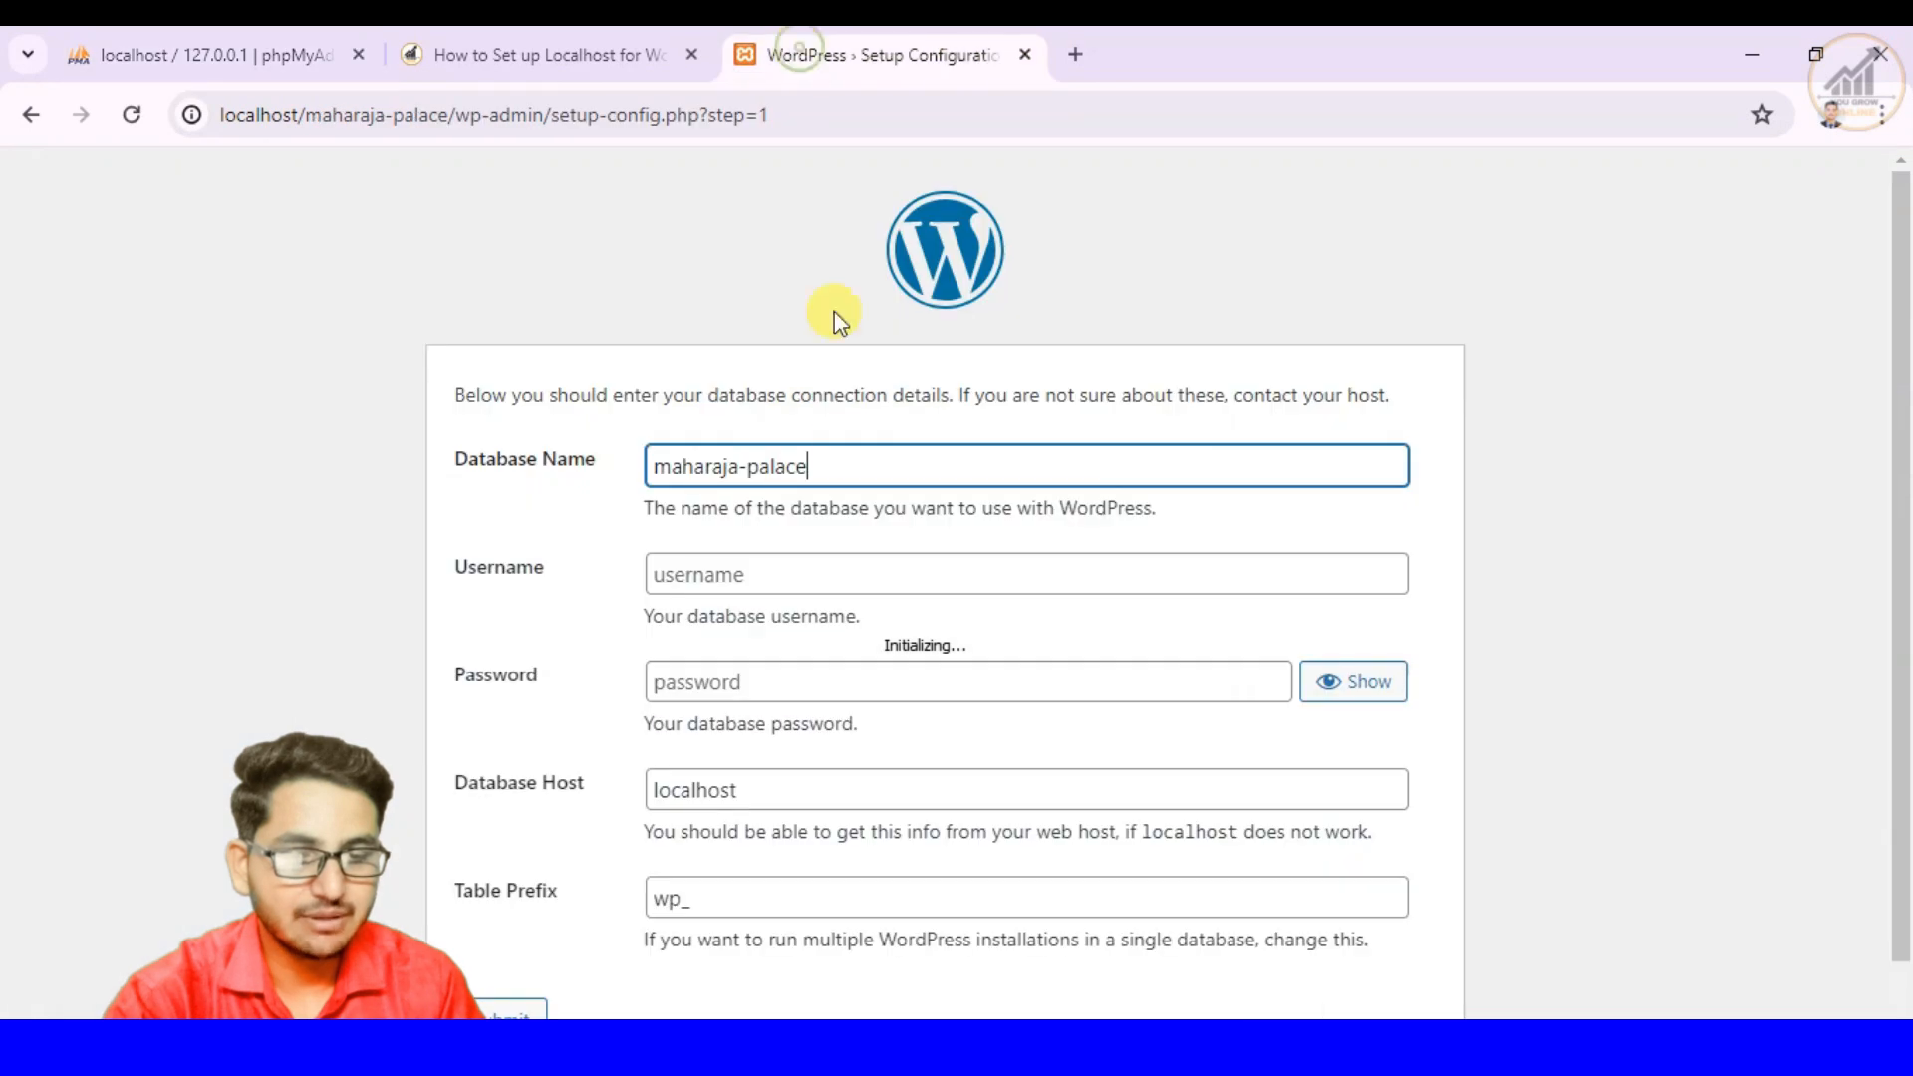
click(189, 54)
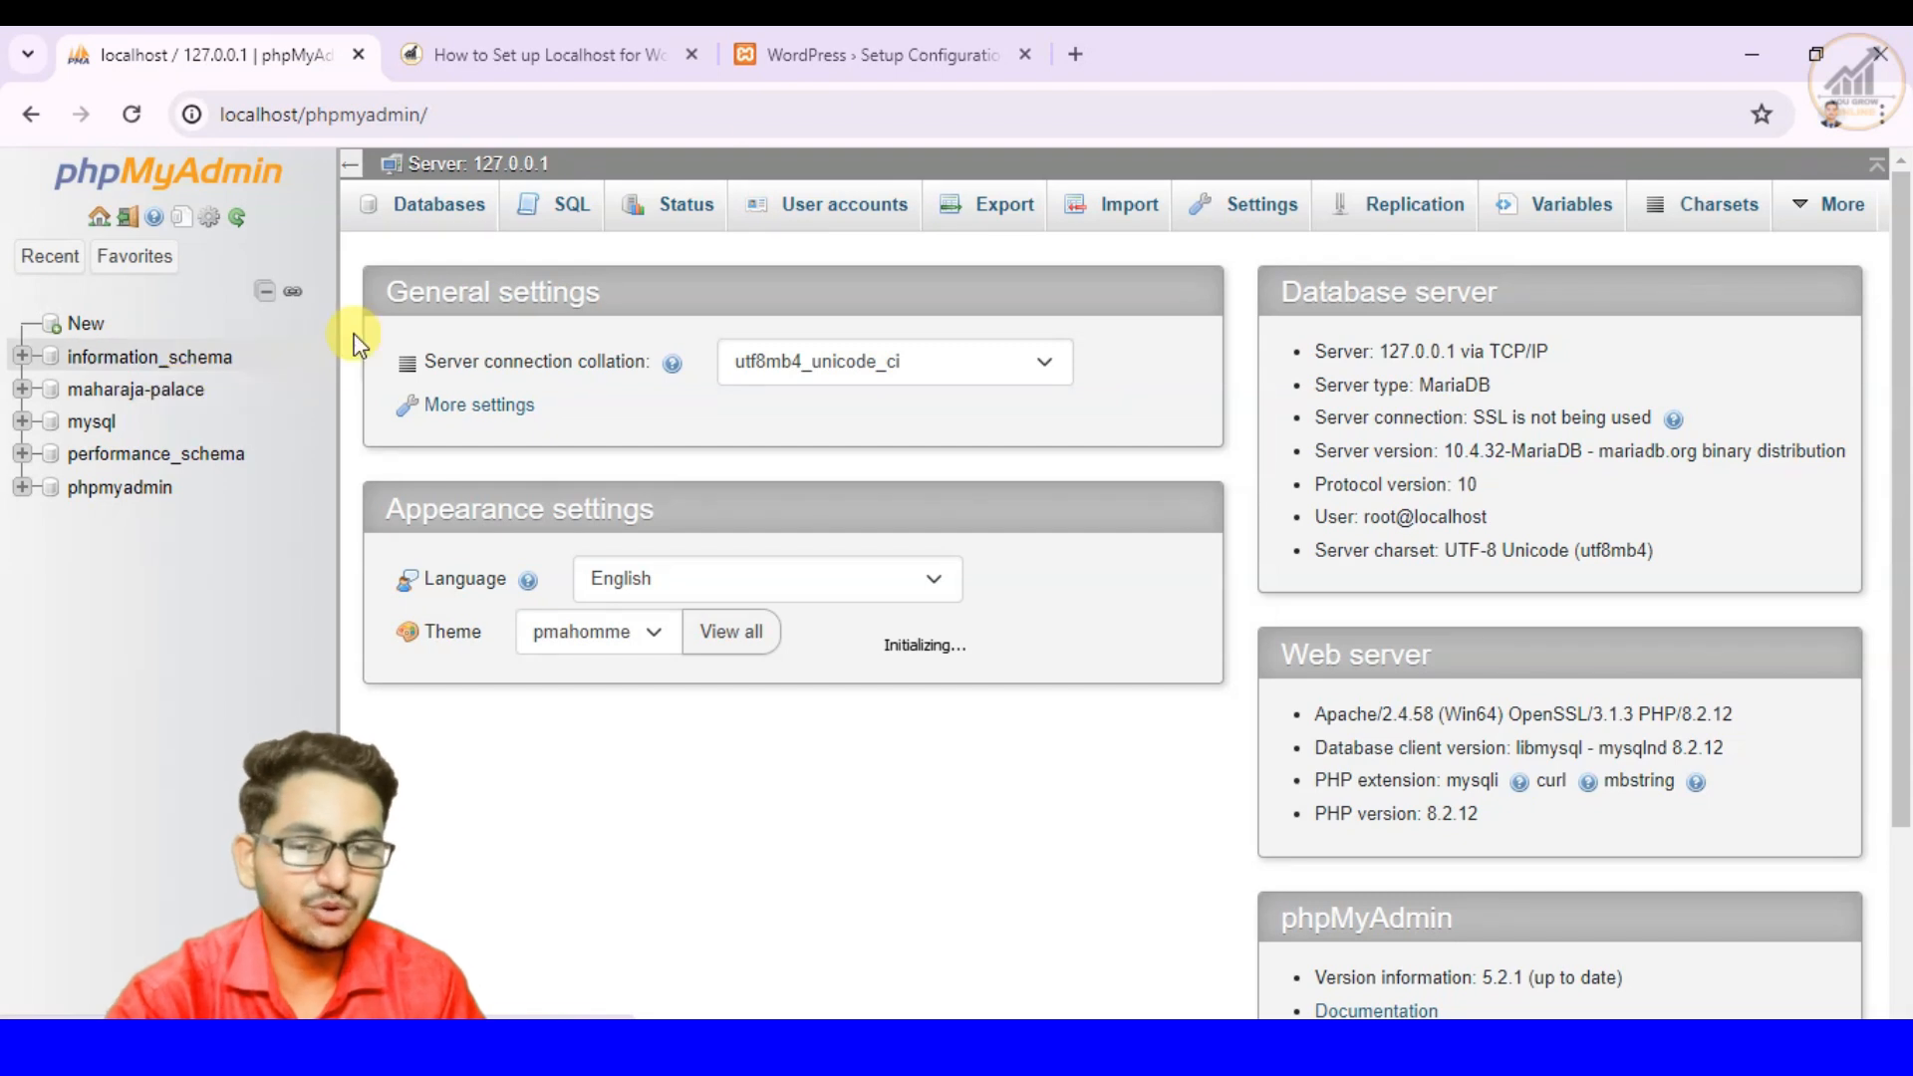
click(854, 56)
- Look up the default XAMPP username in the article and enter root as the database Username
click(722, 570)
click(539, 60)
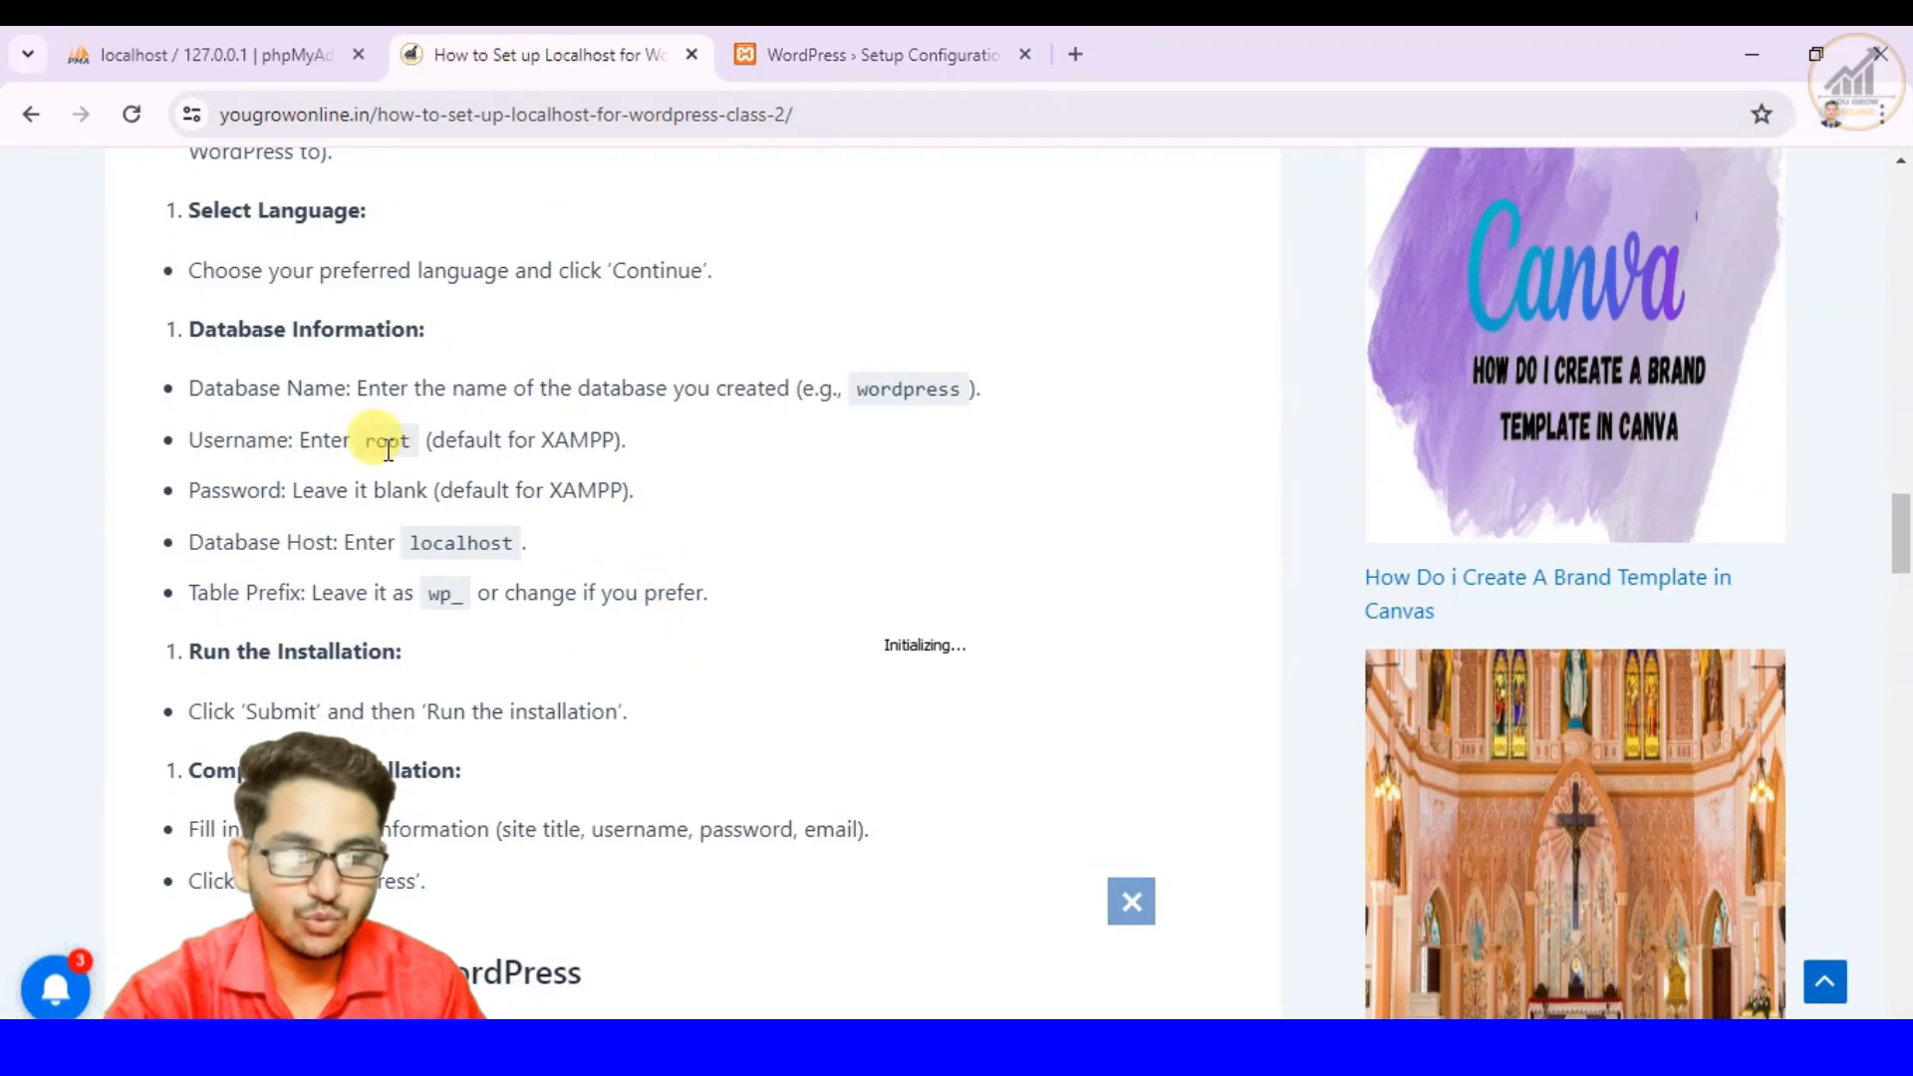
click(857, 51)
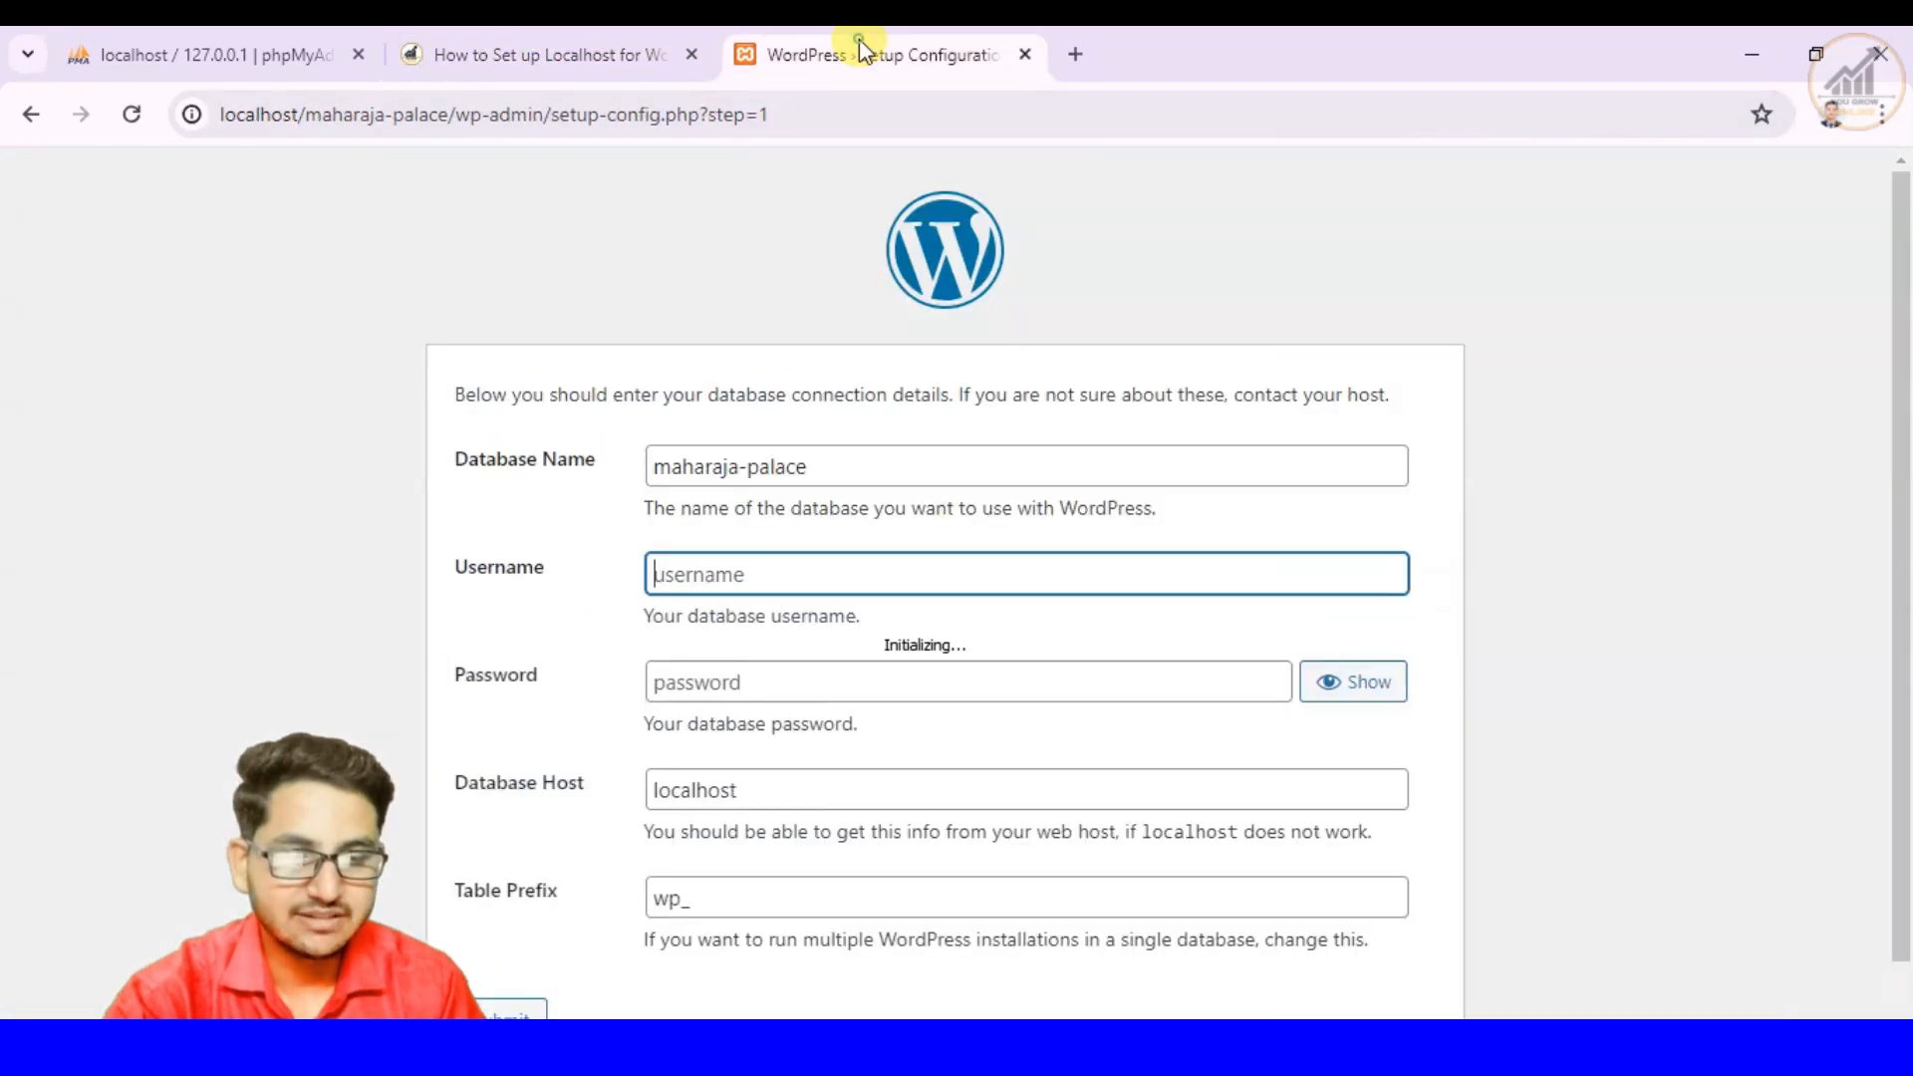
text(root)
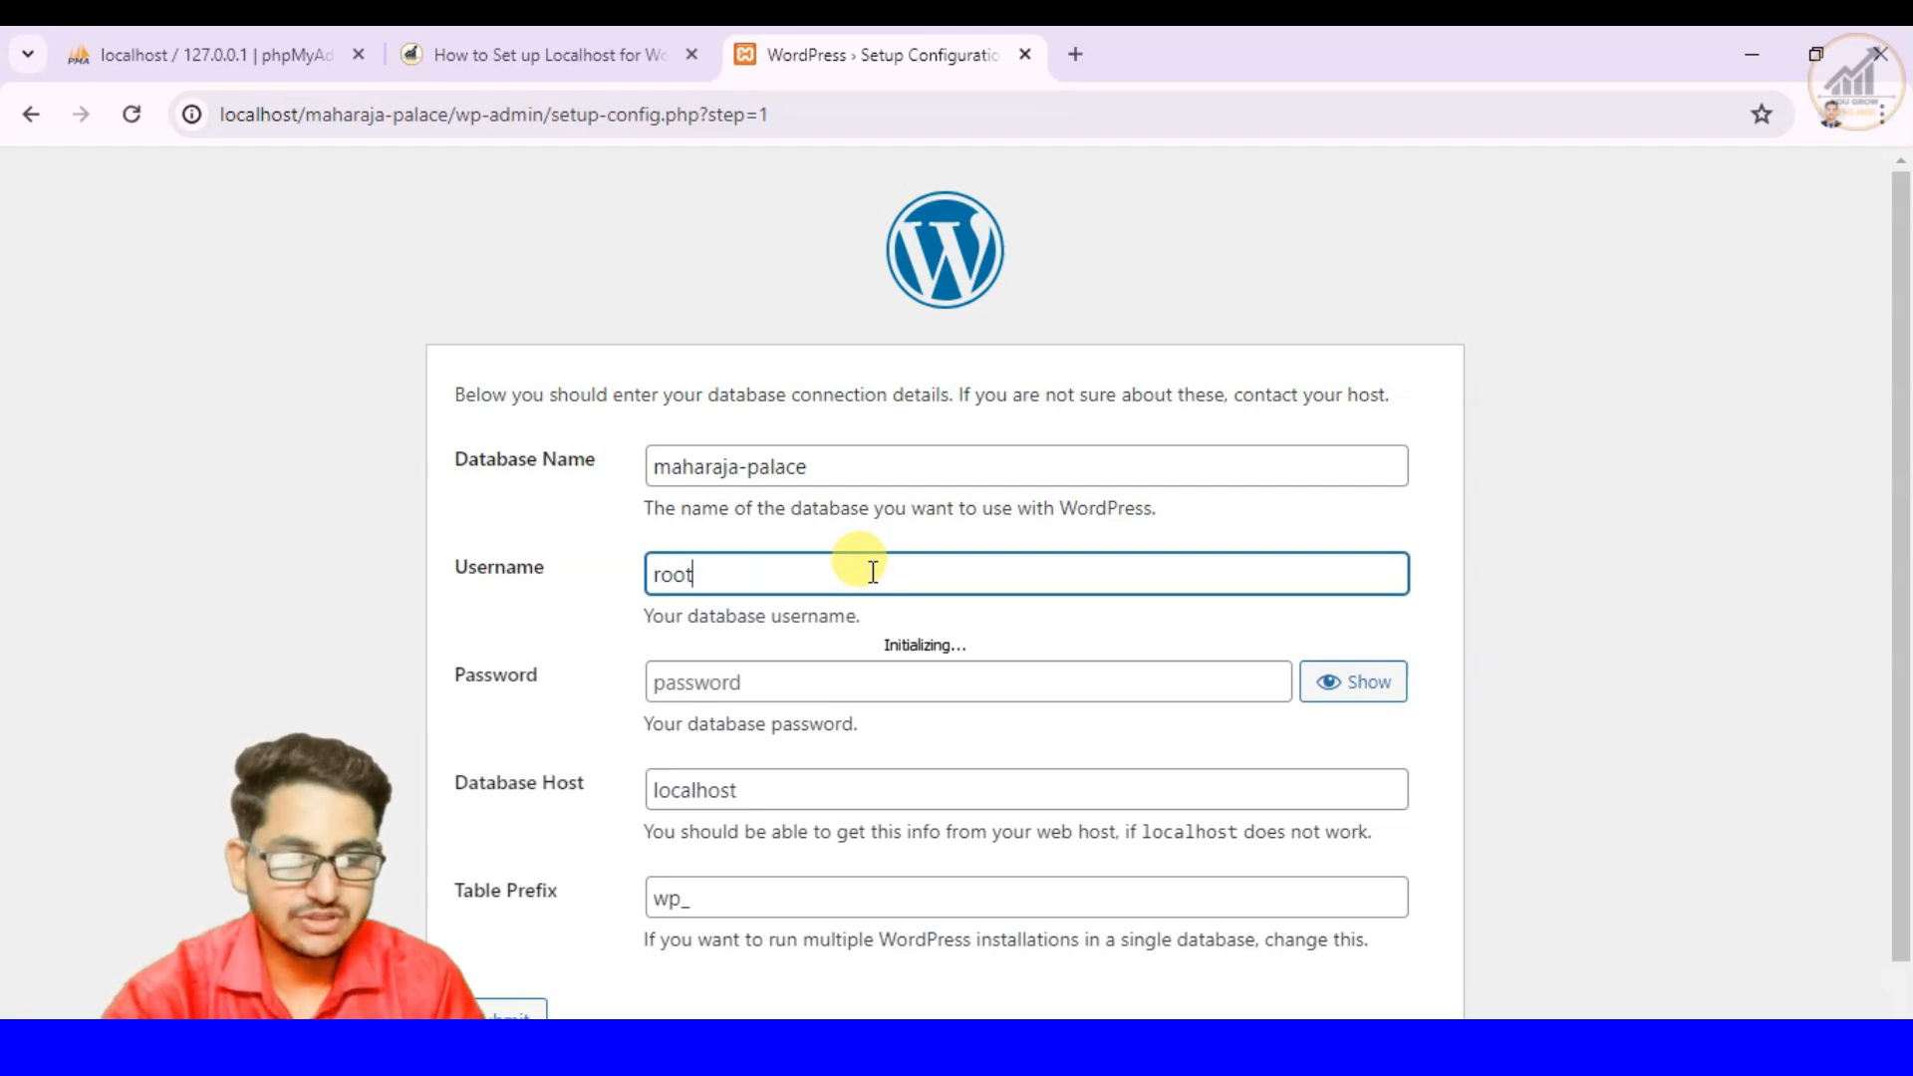
- Leave the database password blank as the article says, and keep localhost as Database Host and wp_ as Table Prefix
click(802, 682)
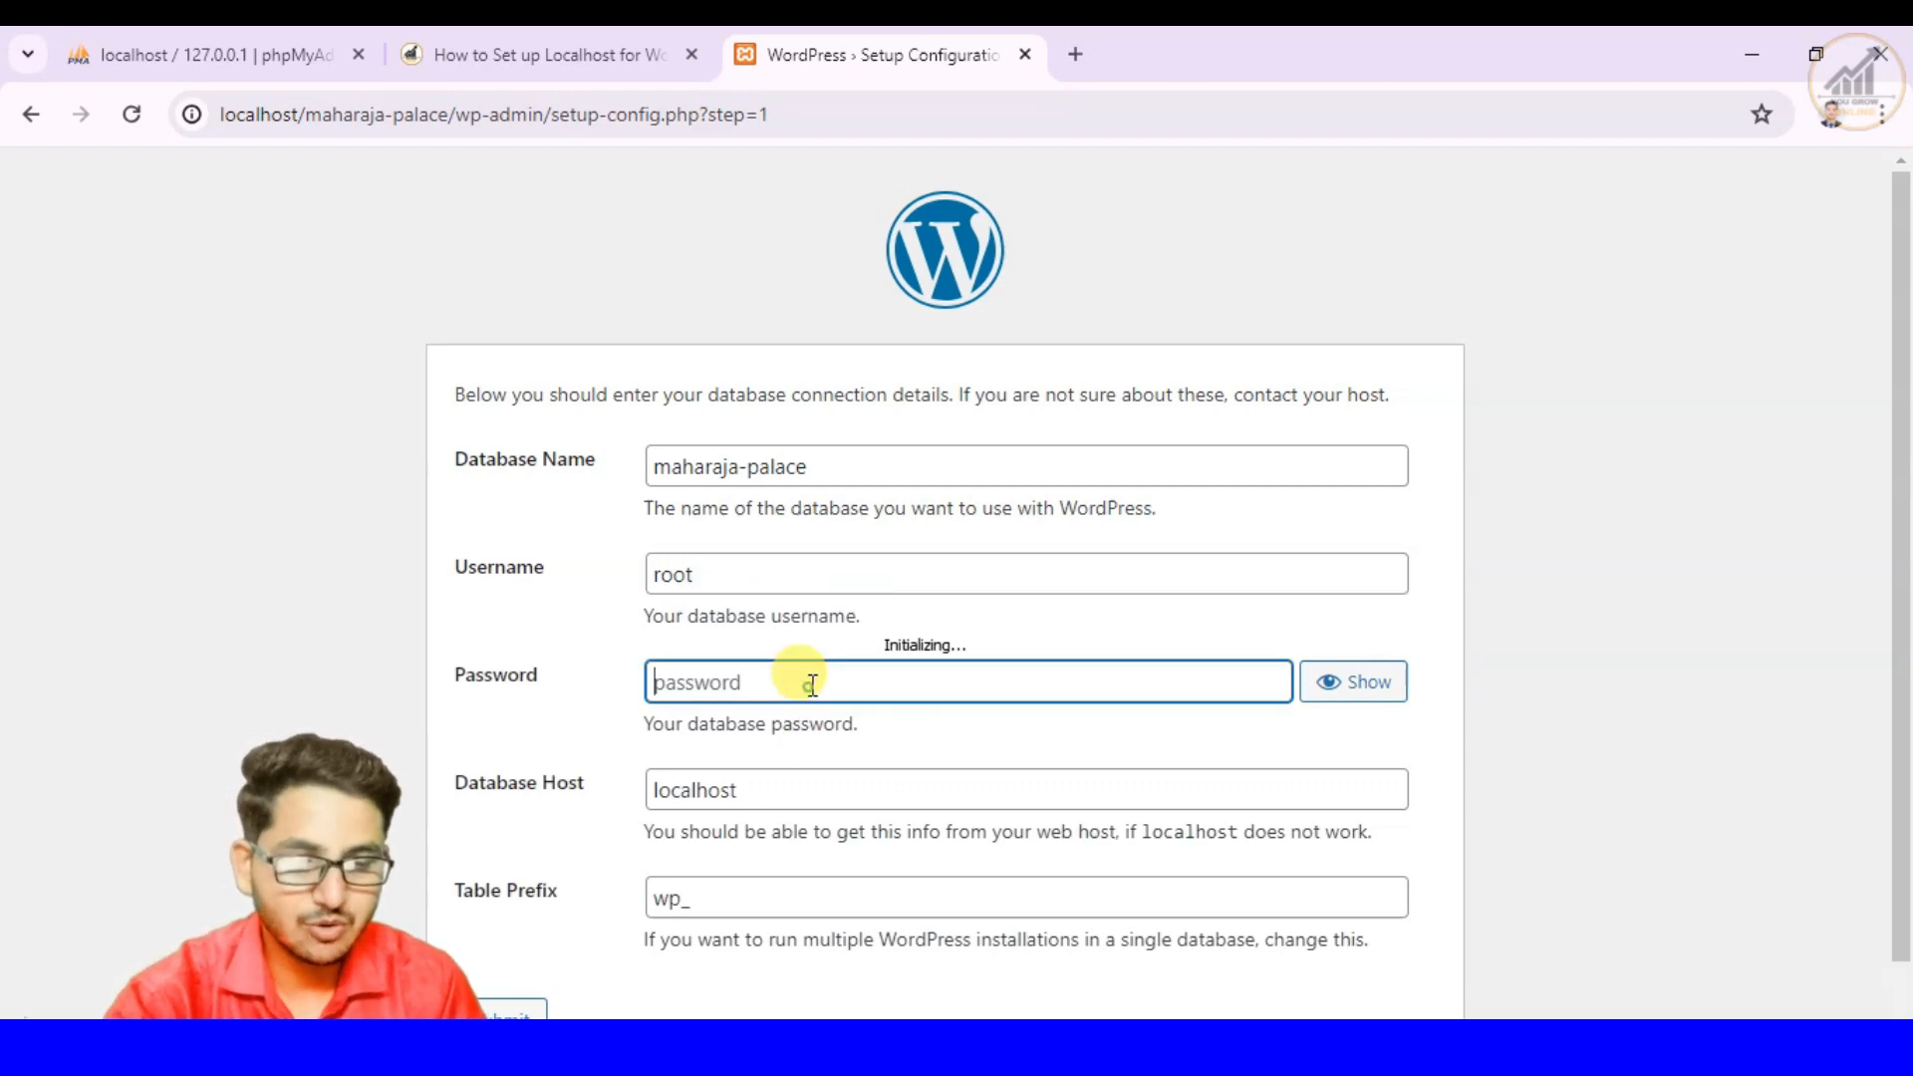
click(427, 68)
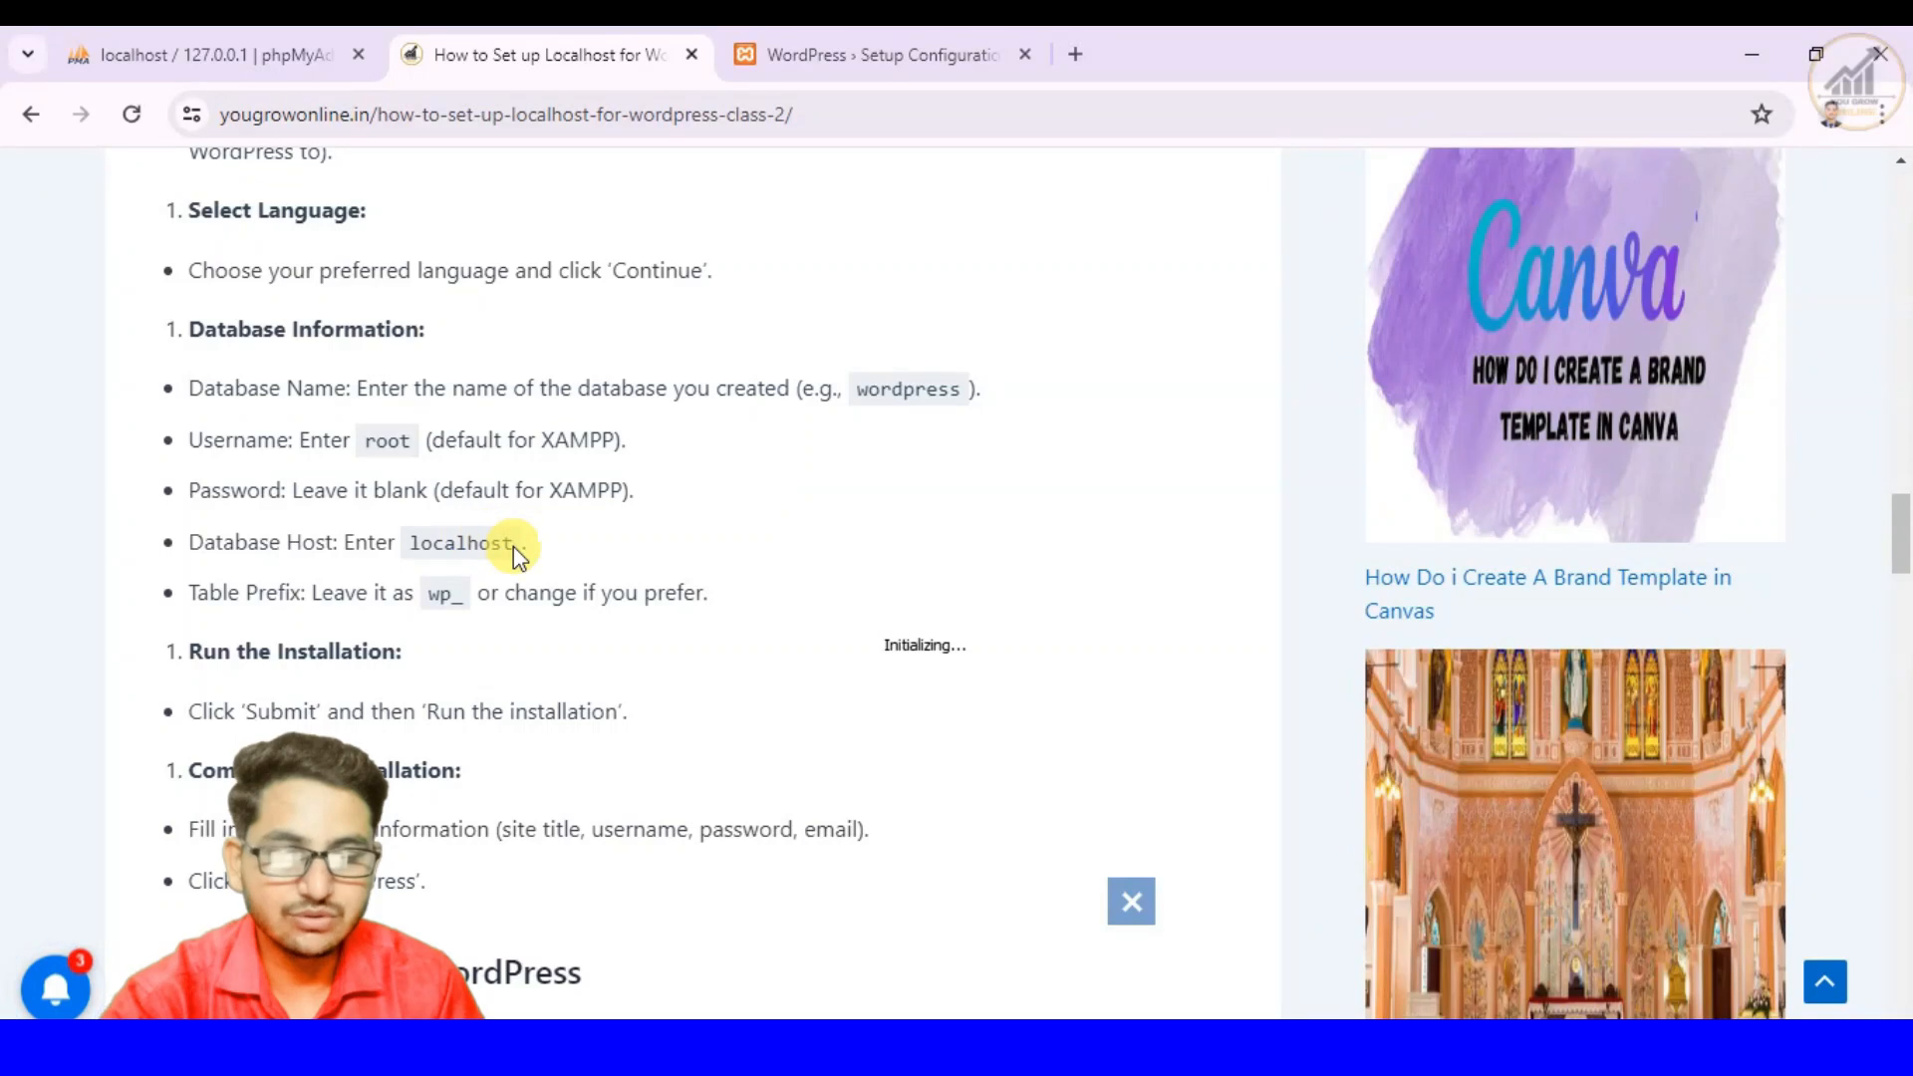
click(837, 58)
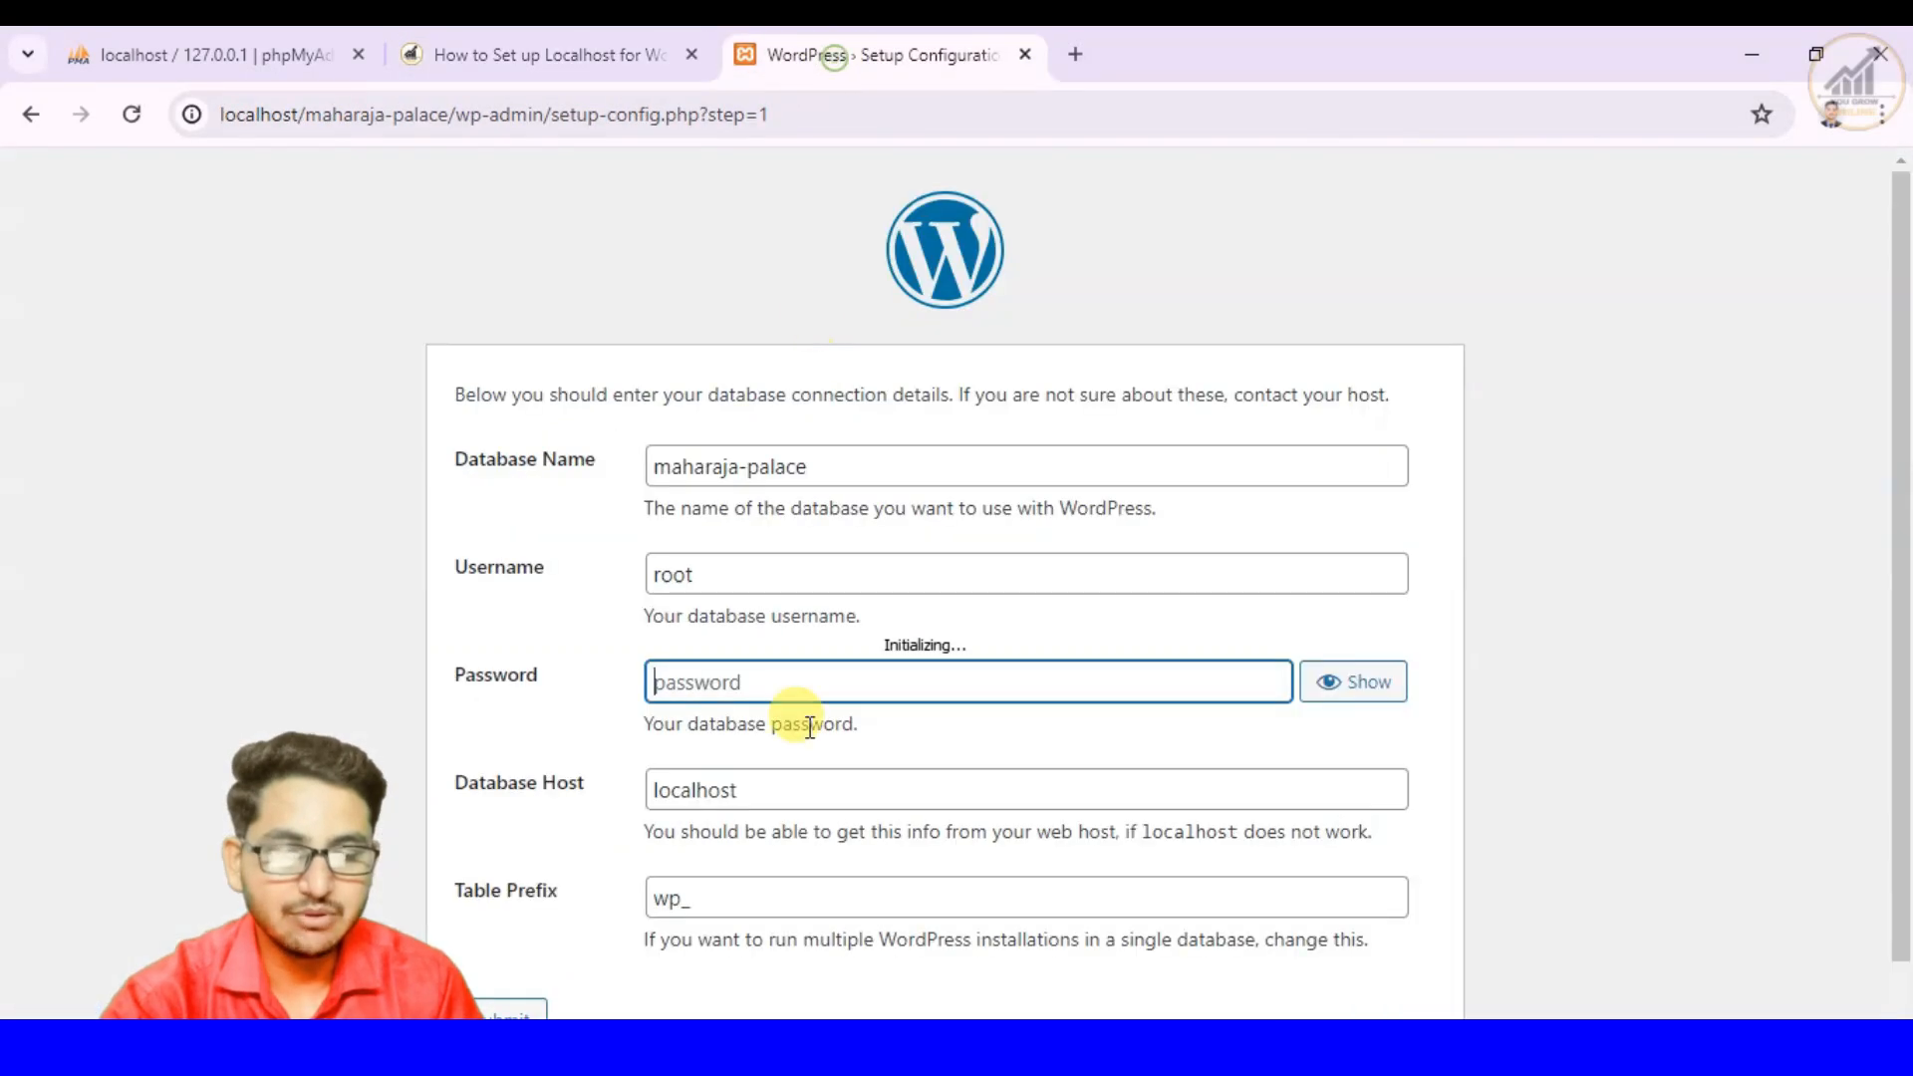
click(791, 794)
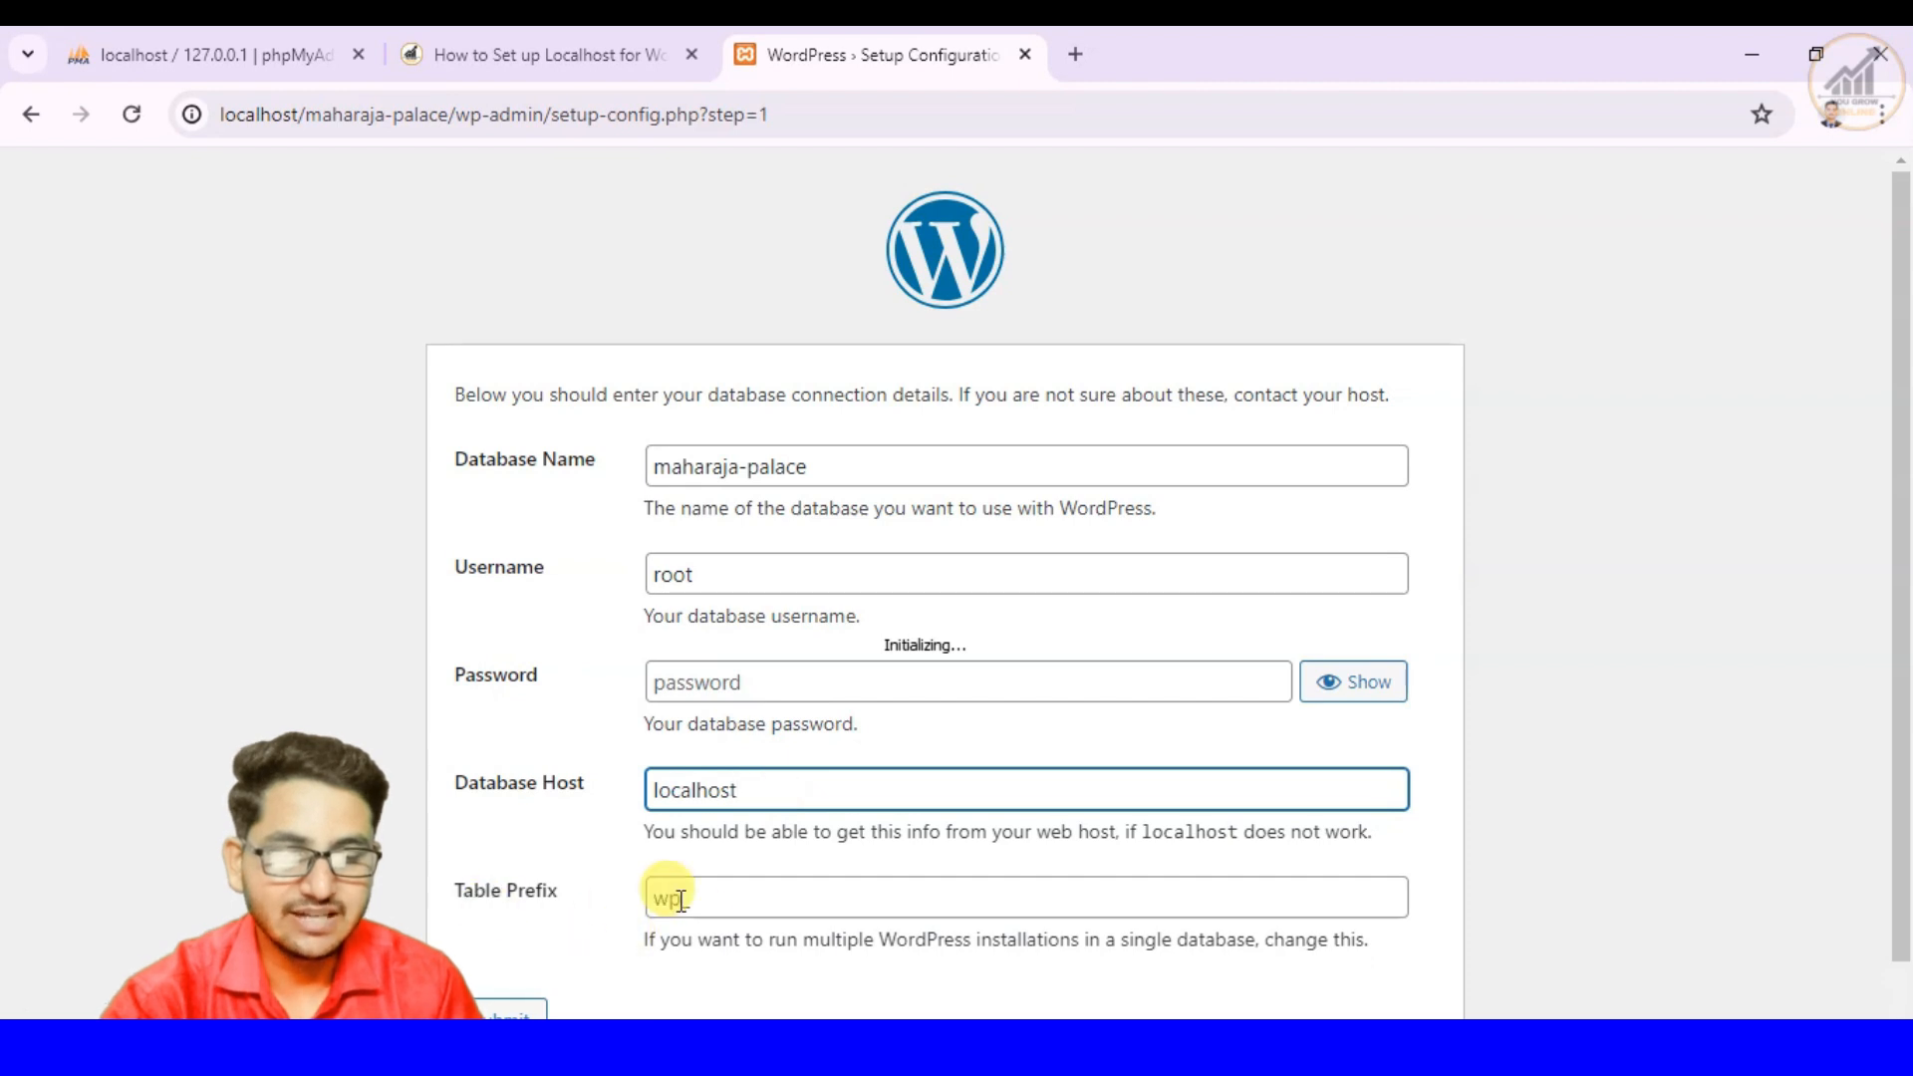
click(715, 904)
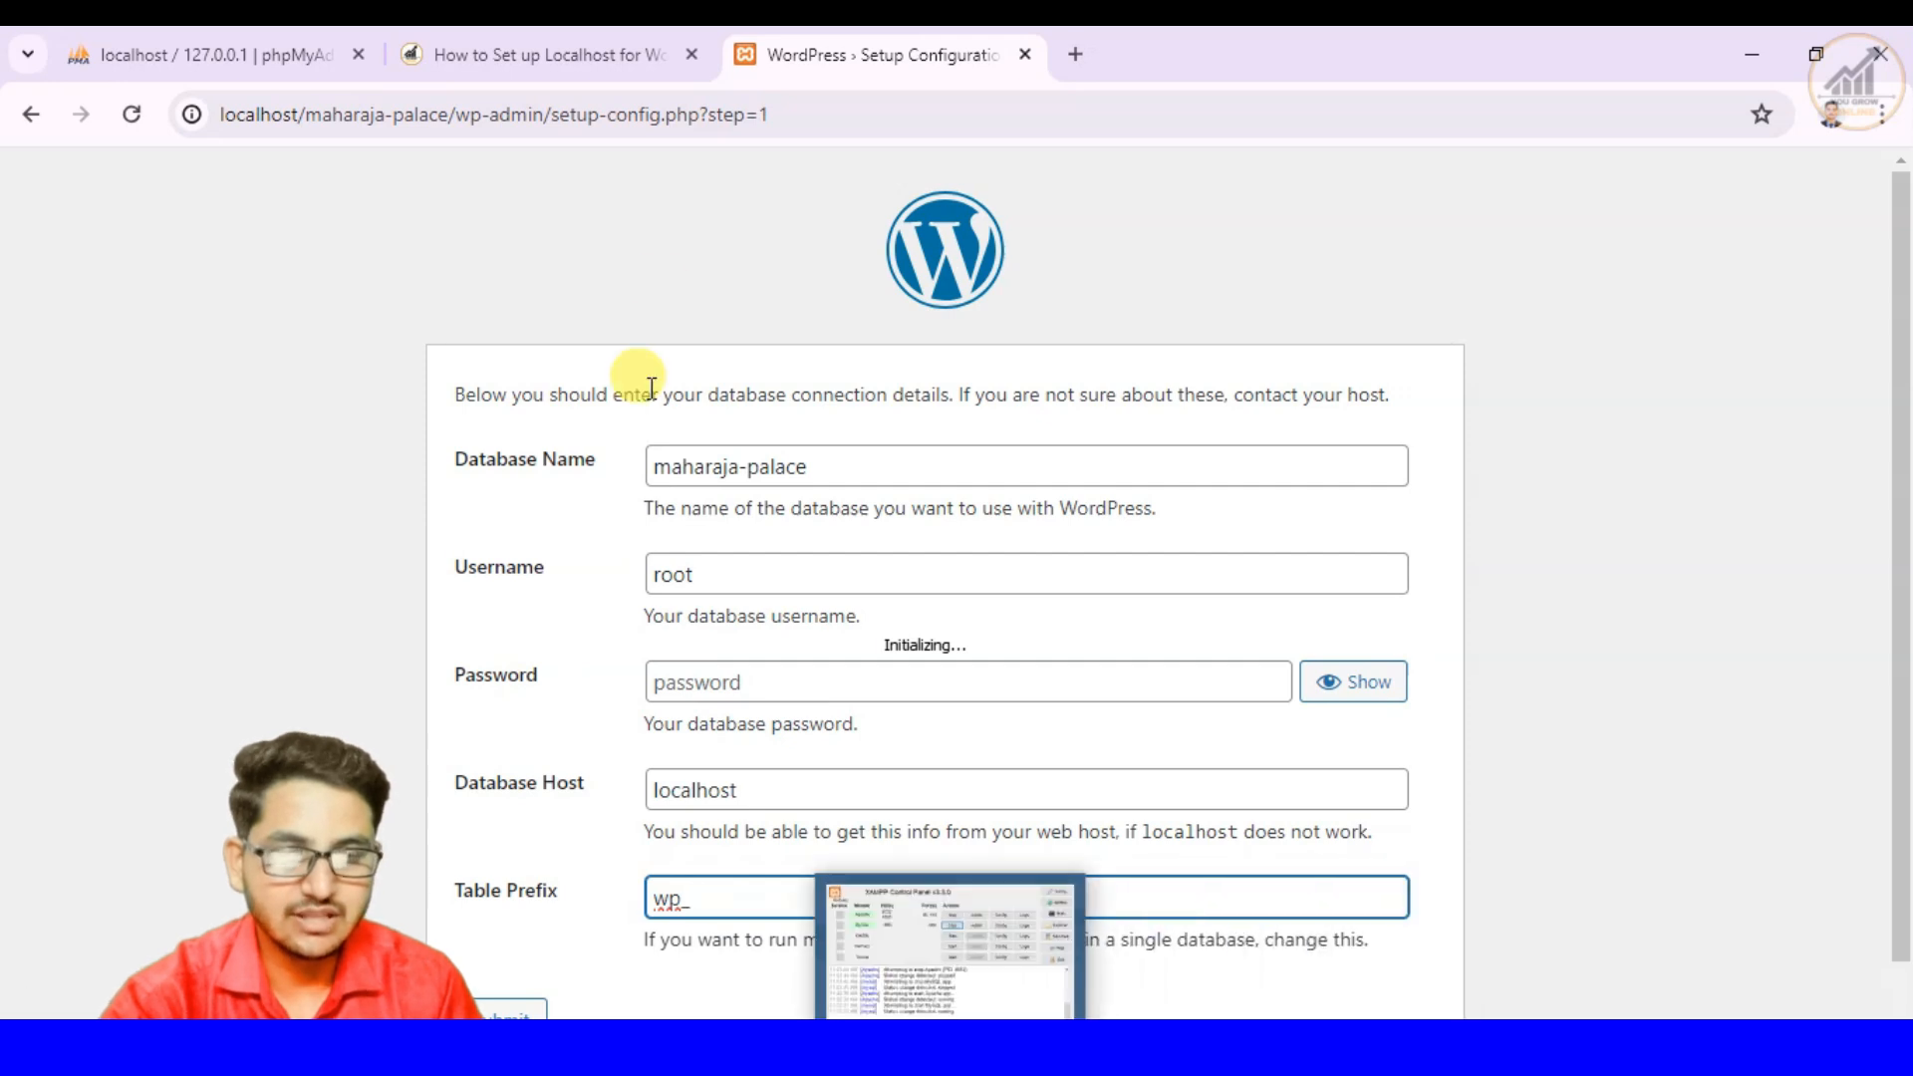
- Recheck the article's Database Information list and the htdocs folder, and return to the WordPress database connection form
click(506, 52)
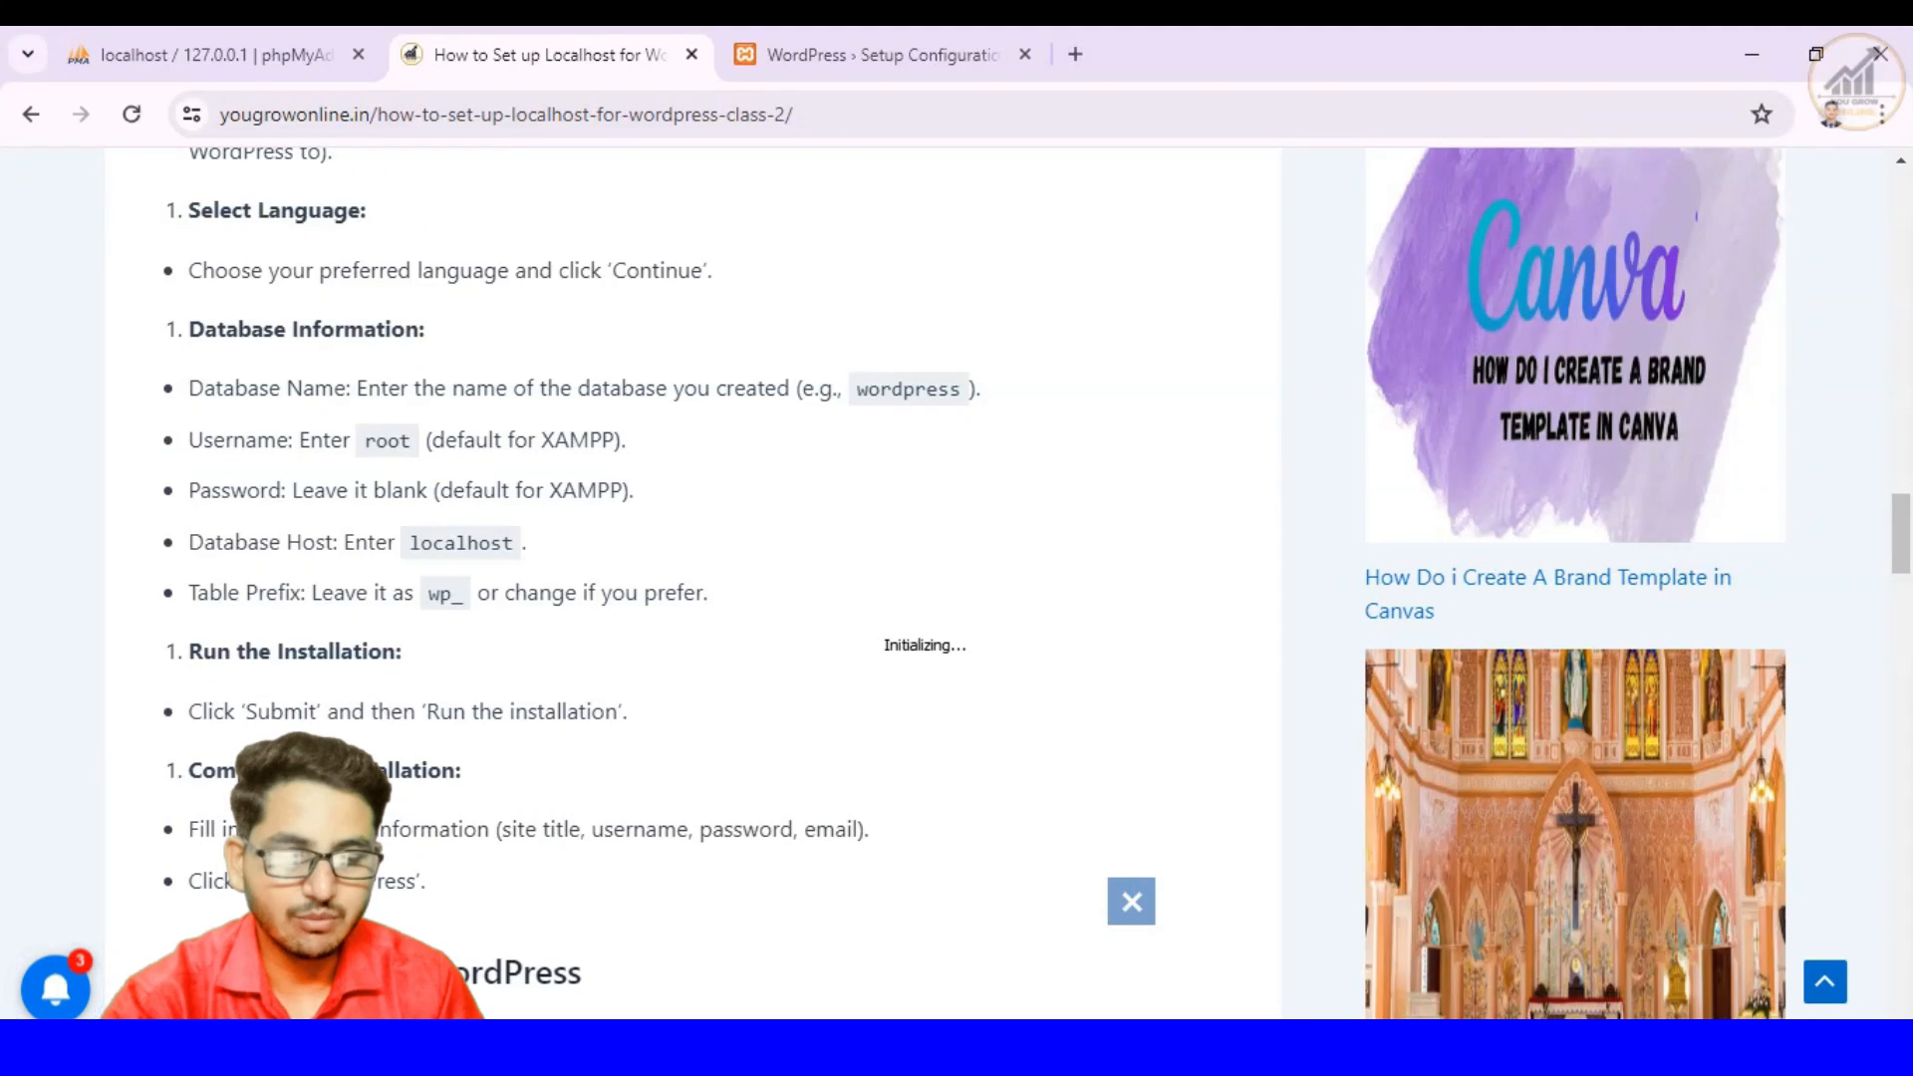
click(1040, 1048)
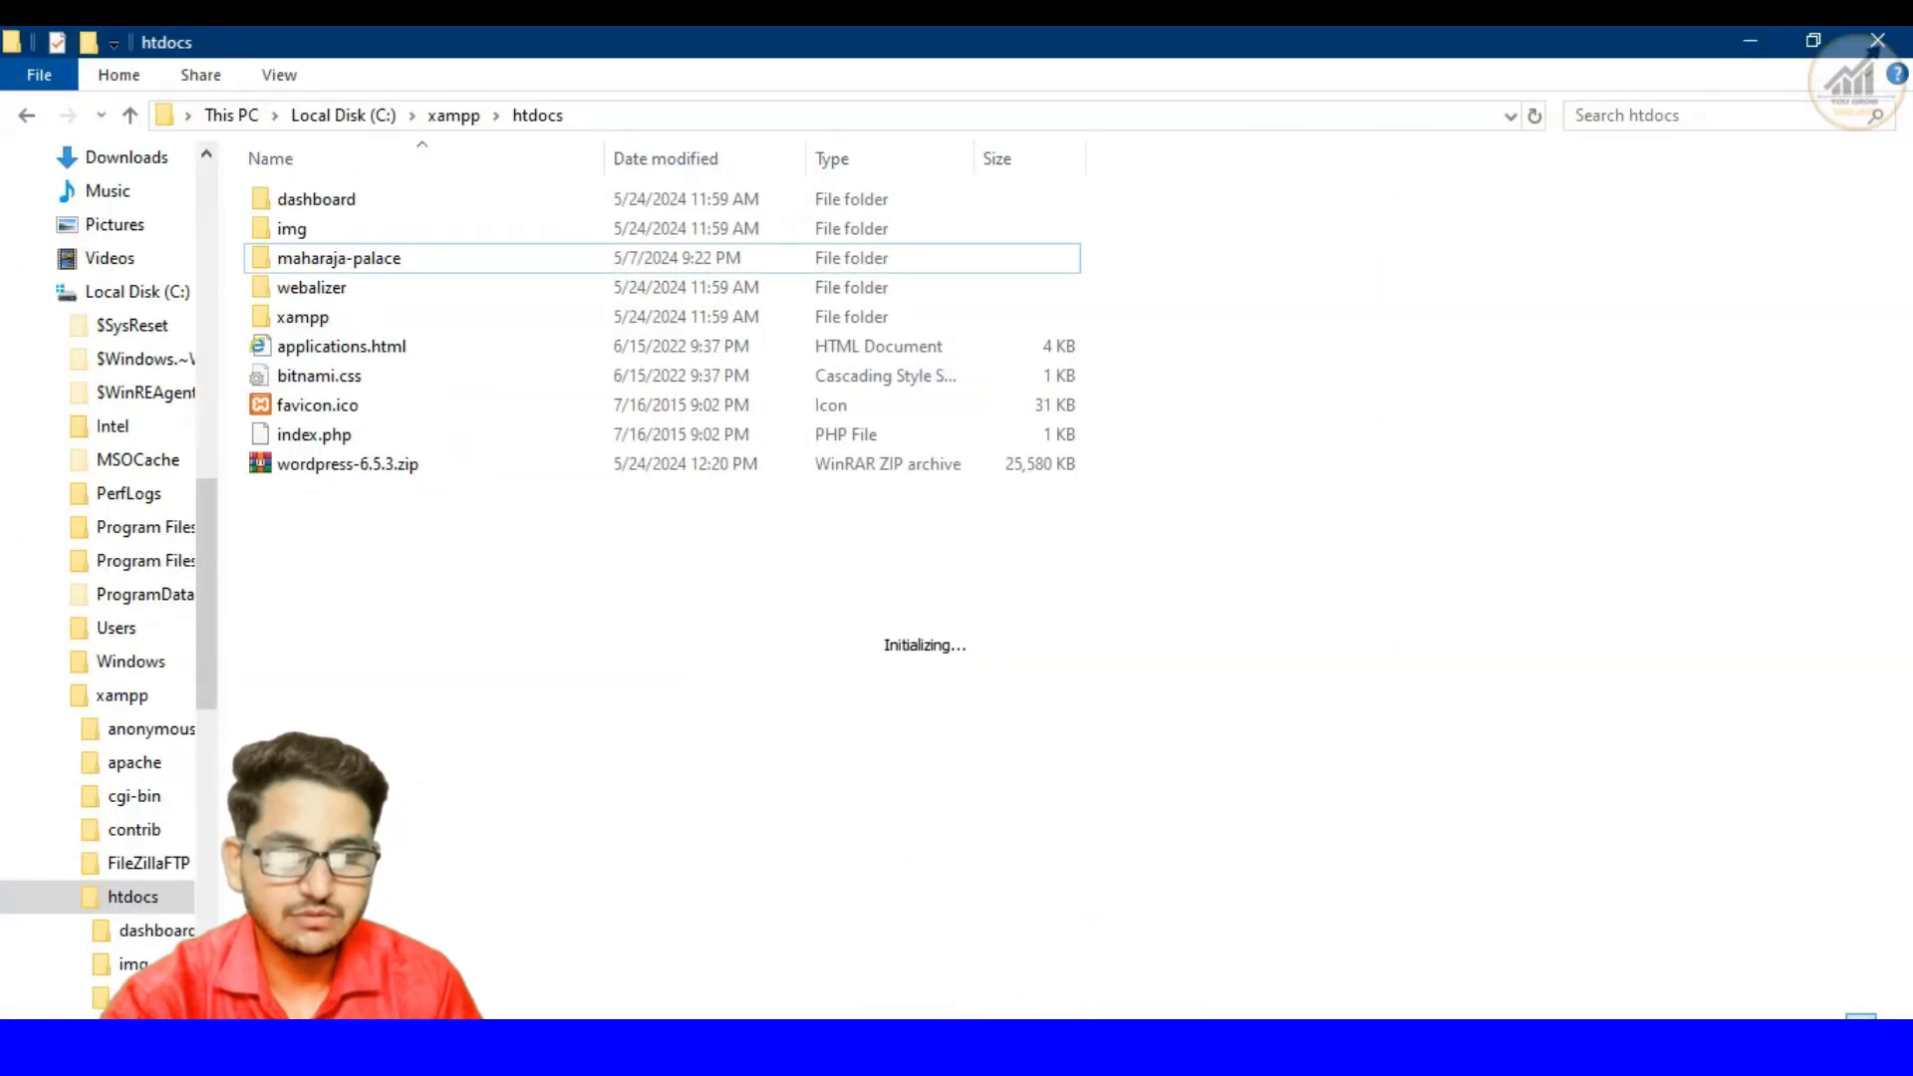
key(alt+Tab)
click(787, 58)
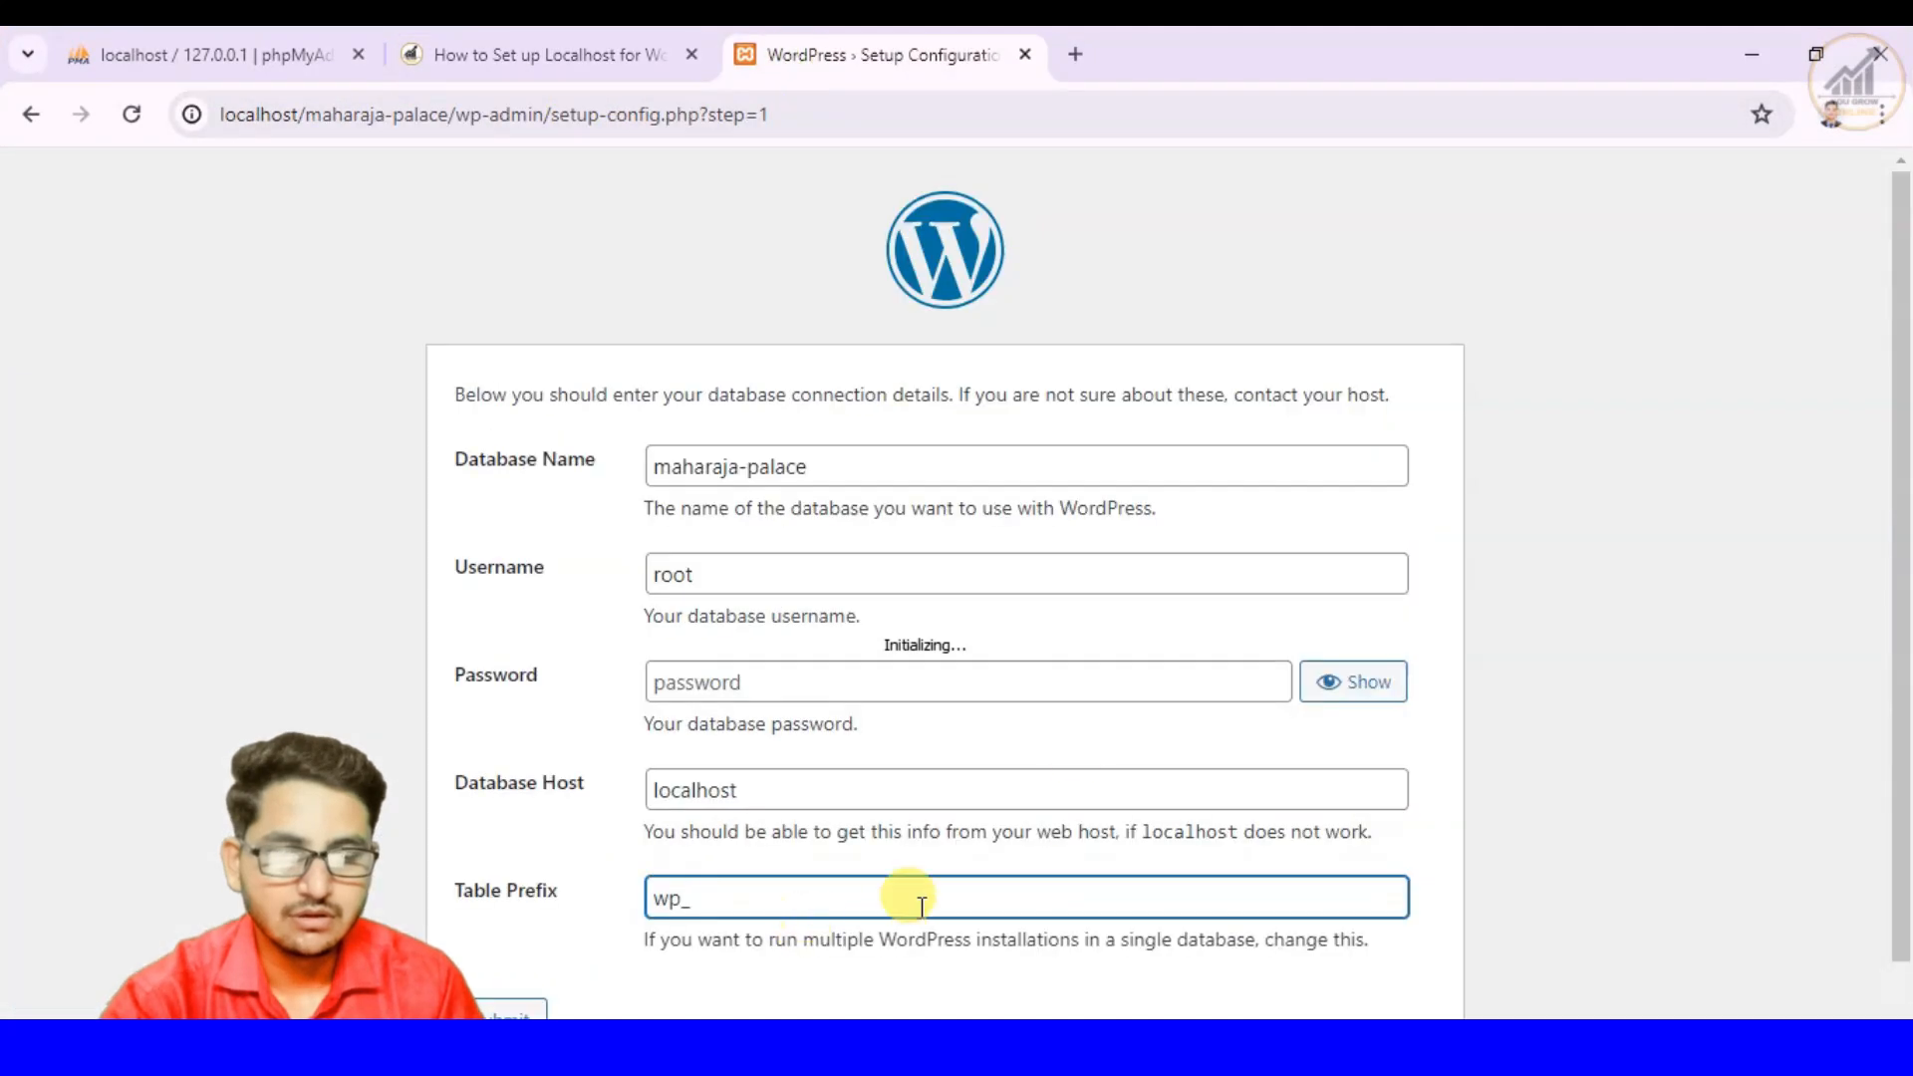
- Submit the database connection details and run the WordPress installation
scroll(922, 905, down, 1)
click(526, 954)
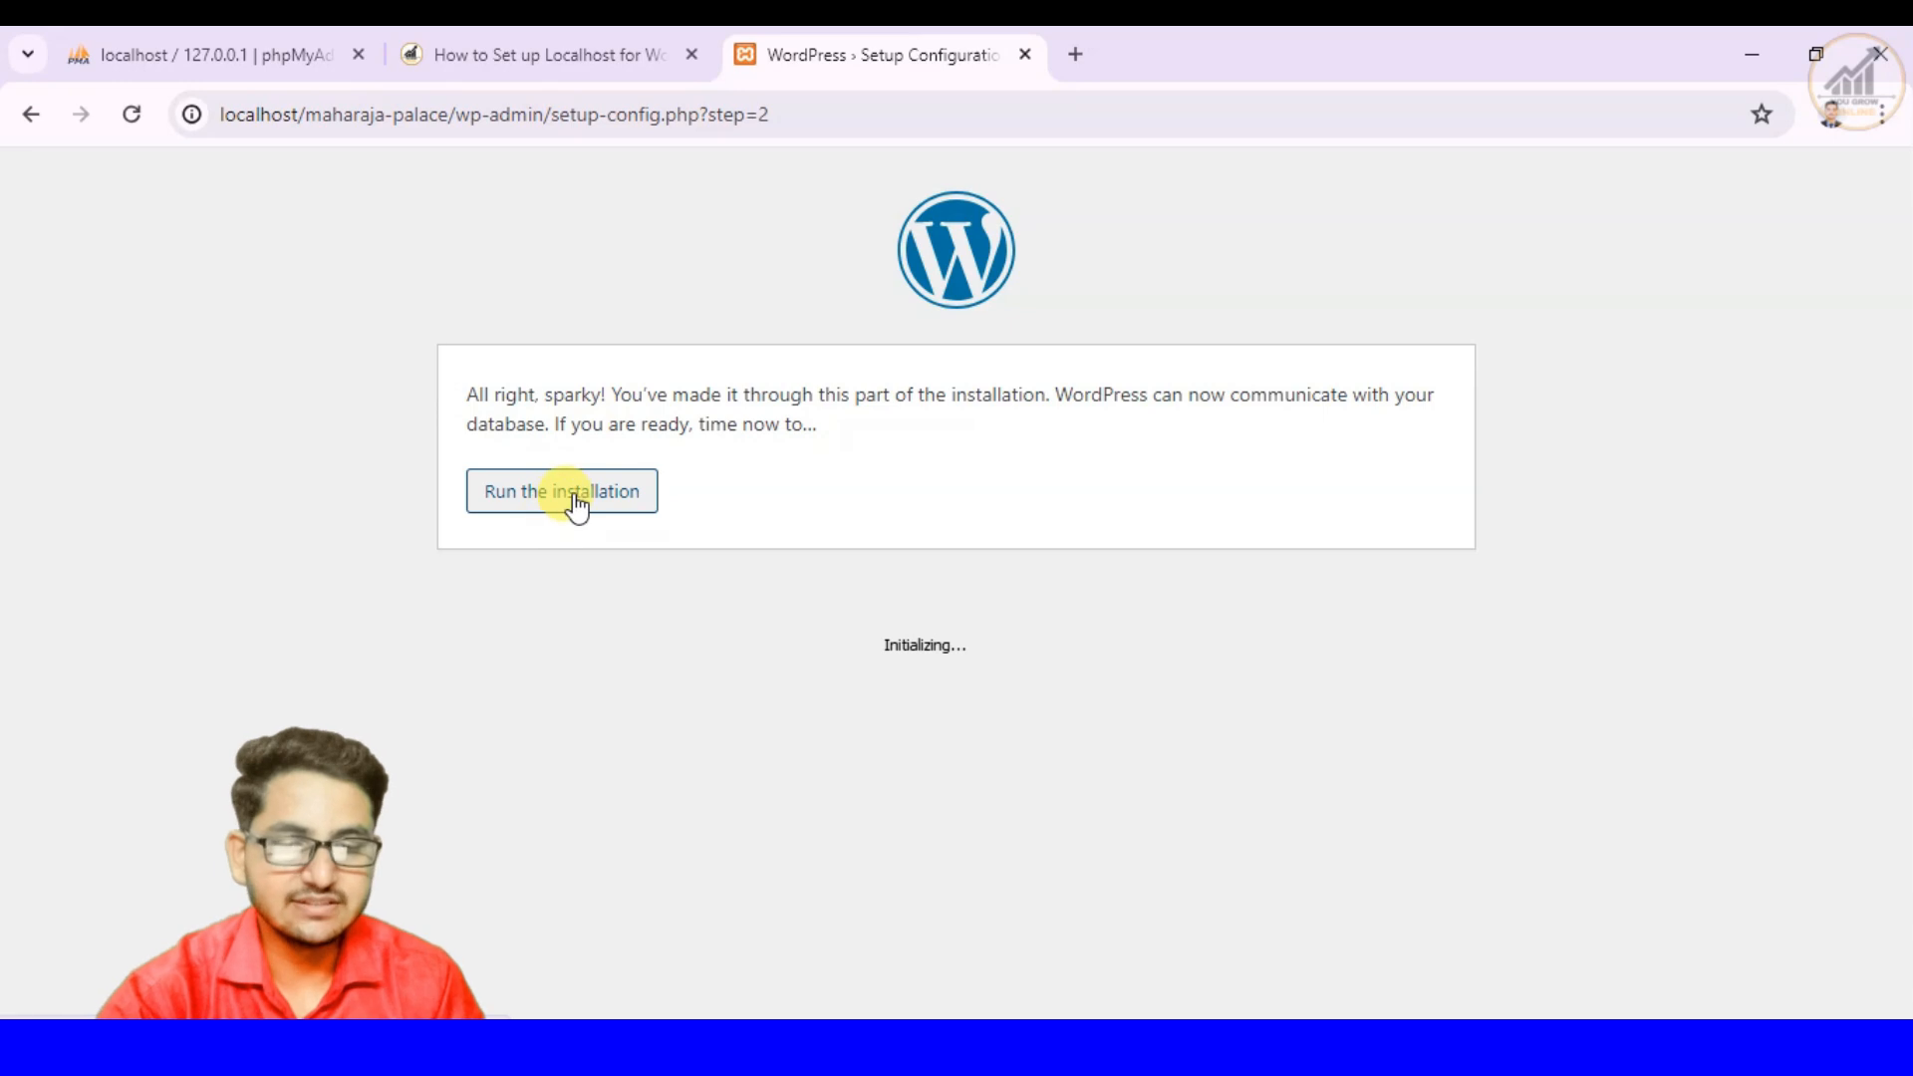
click(576, 503)
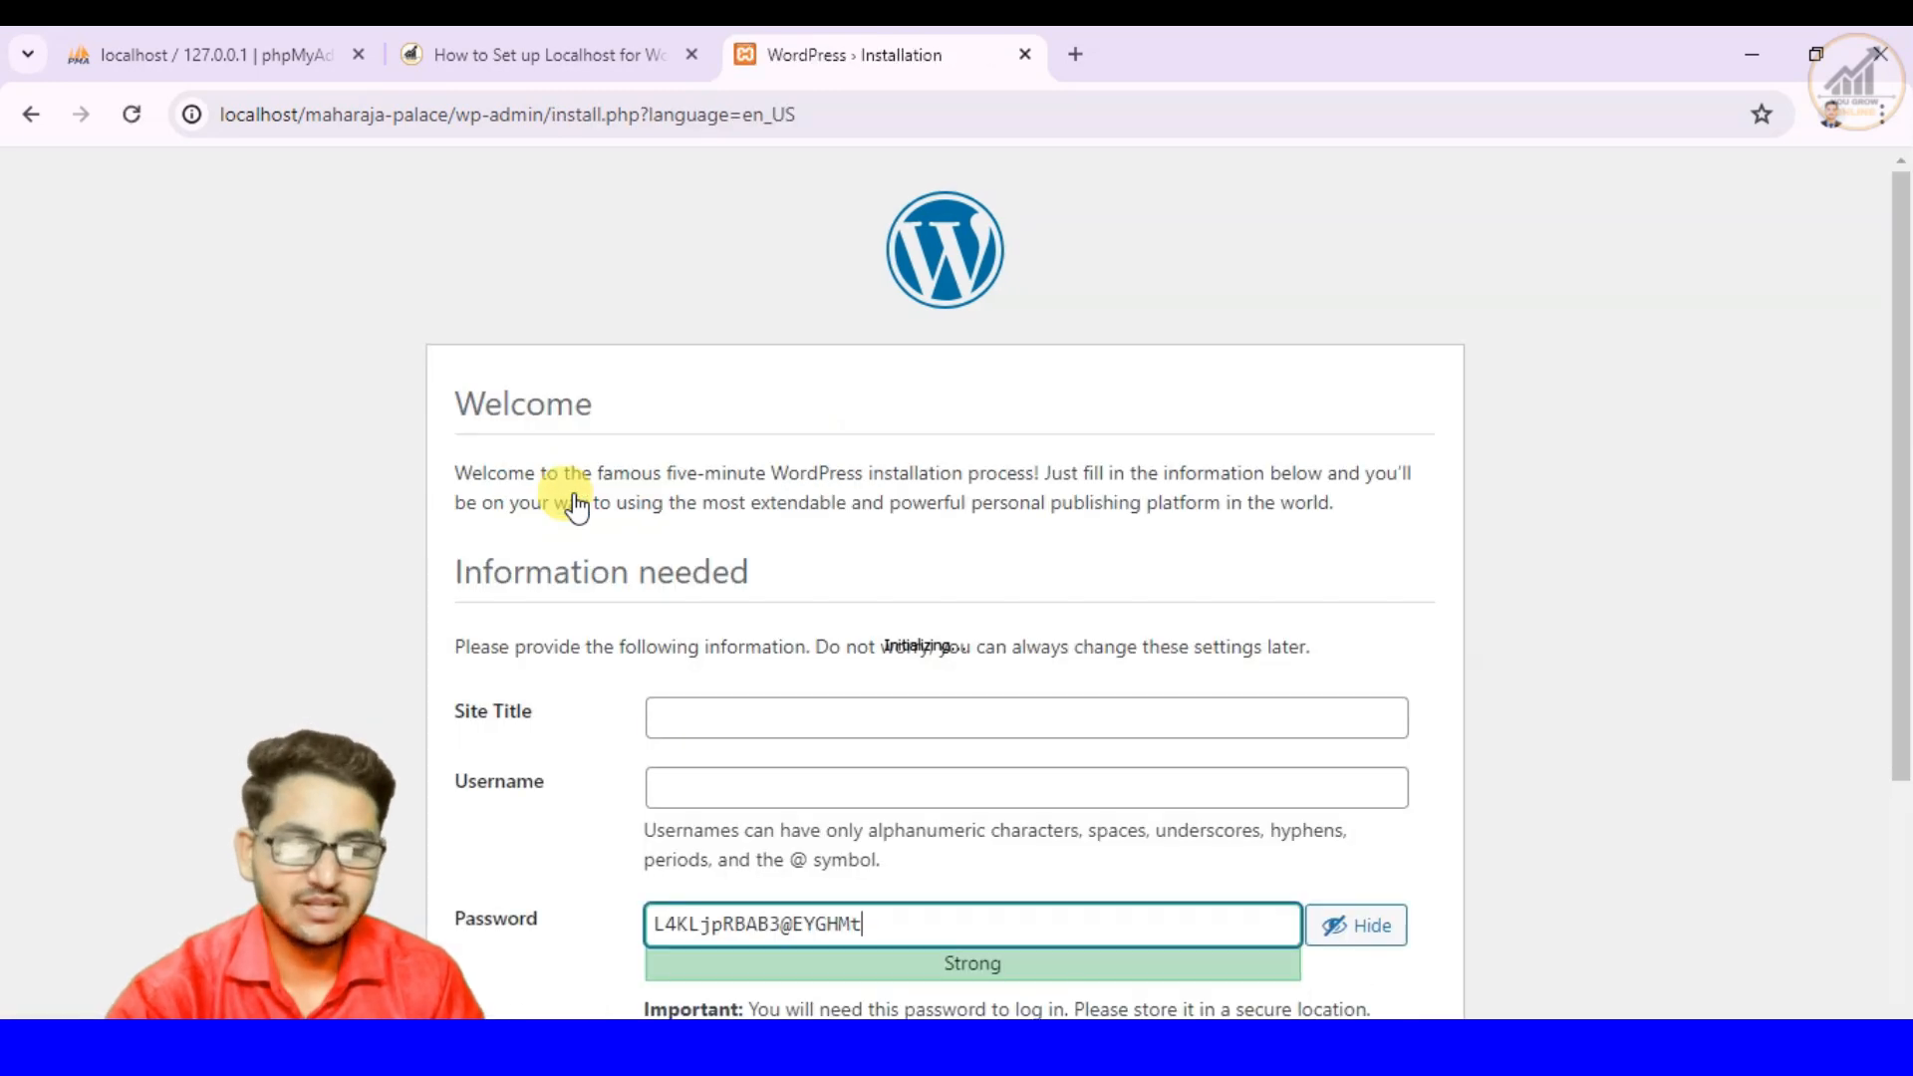
- Enter Maharaja Palace as the Site Title and move on to the Username field
scroll(936, 618, down, 1)
click(853, 574)
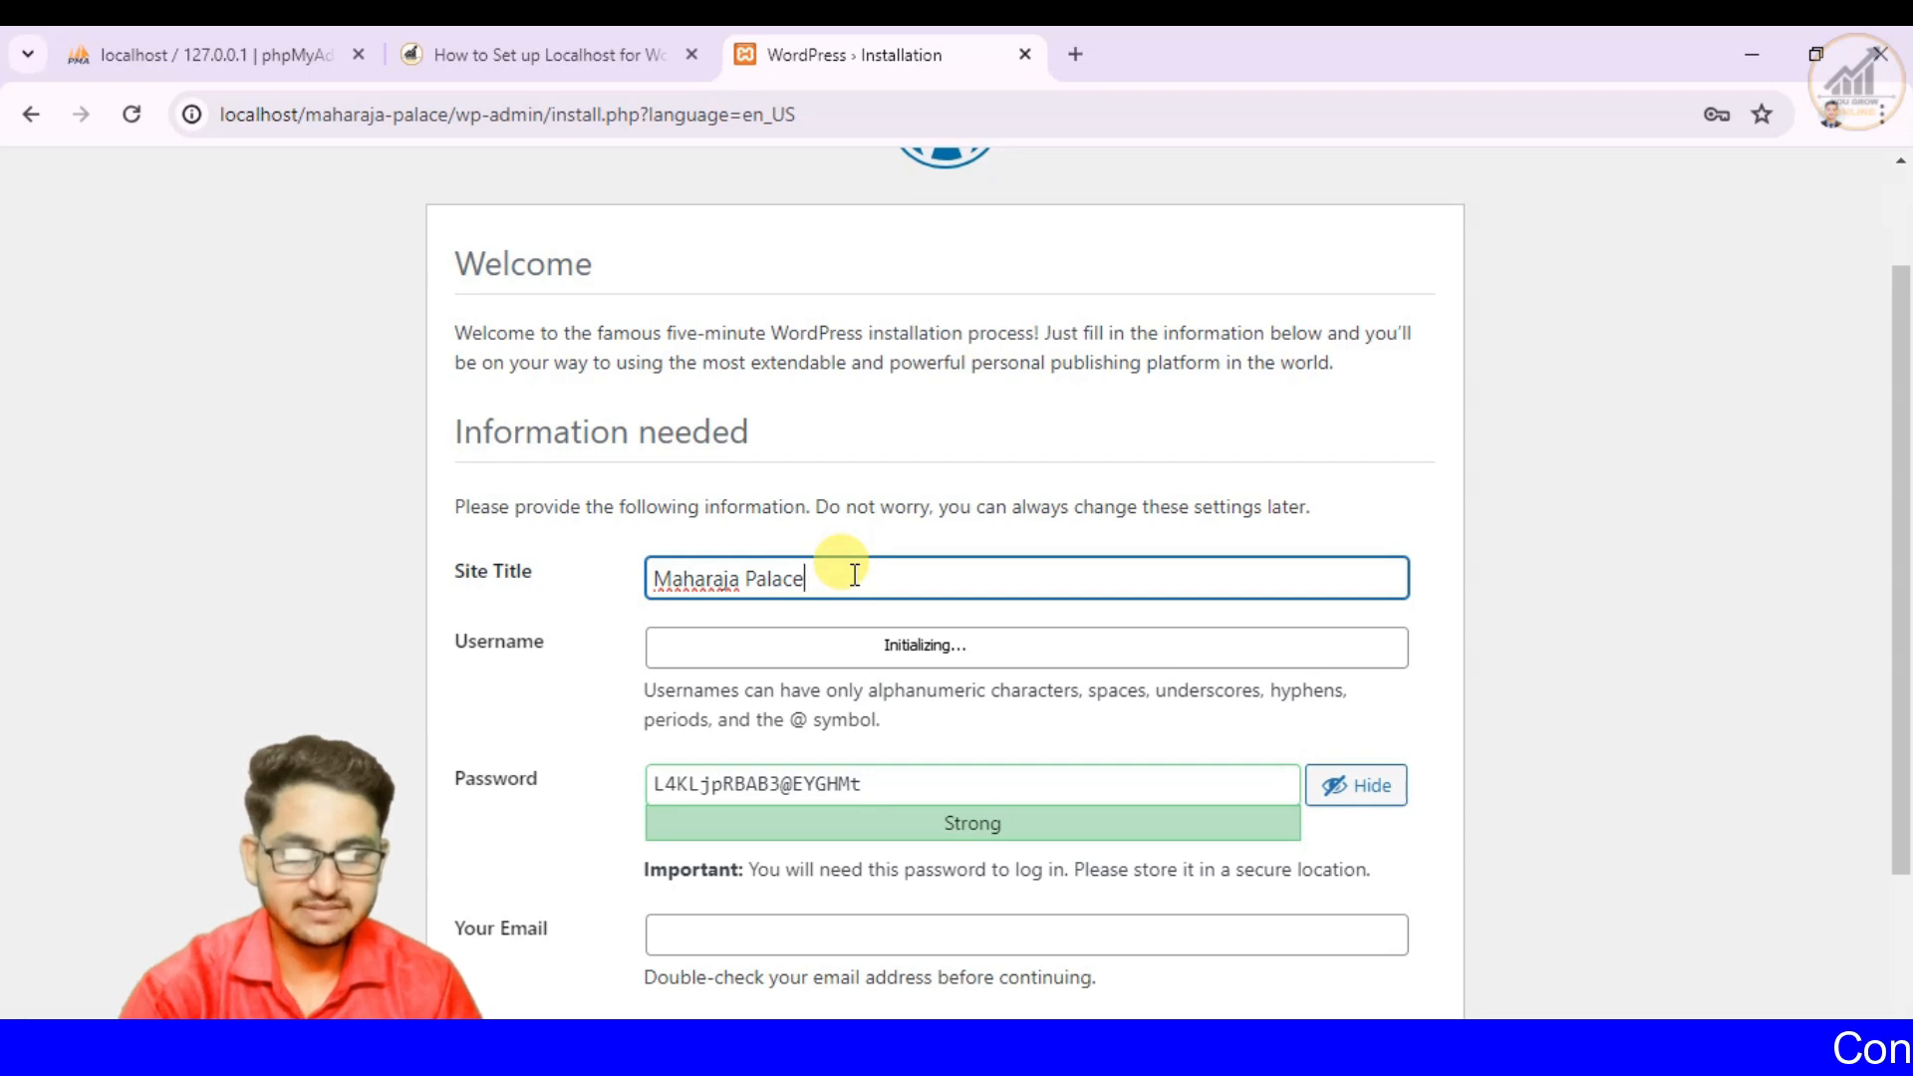
scroll(854, 575, down, 1)
click(678, 501)
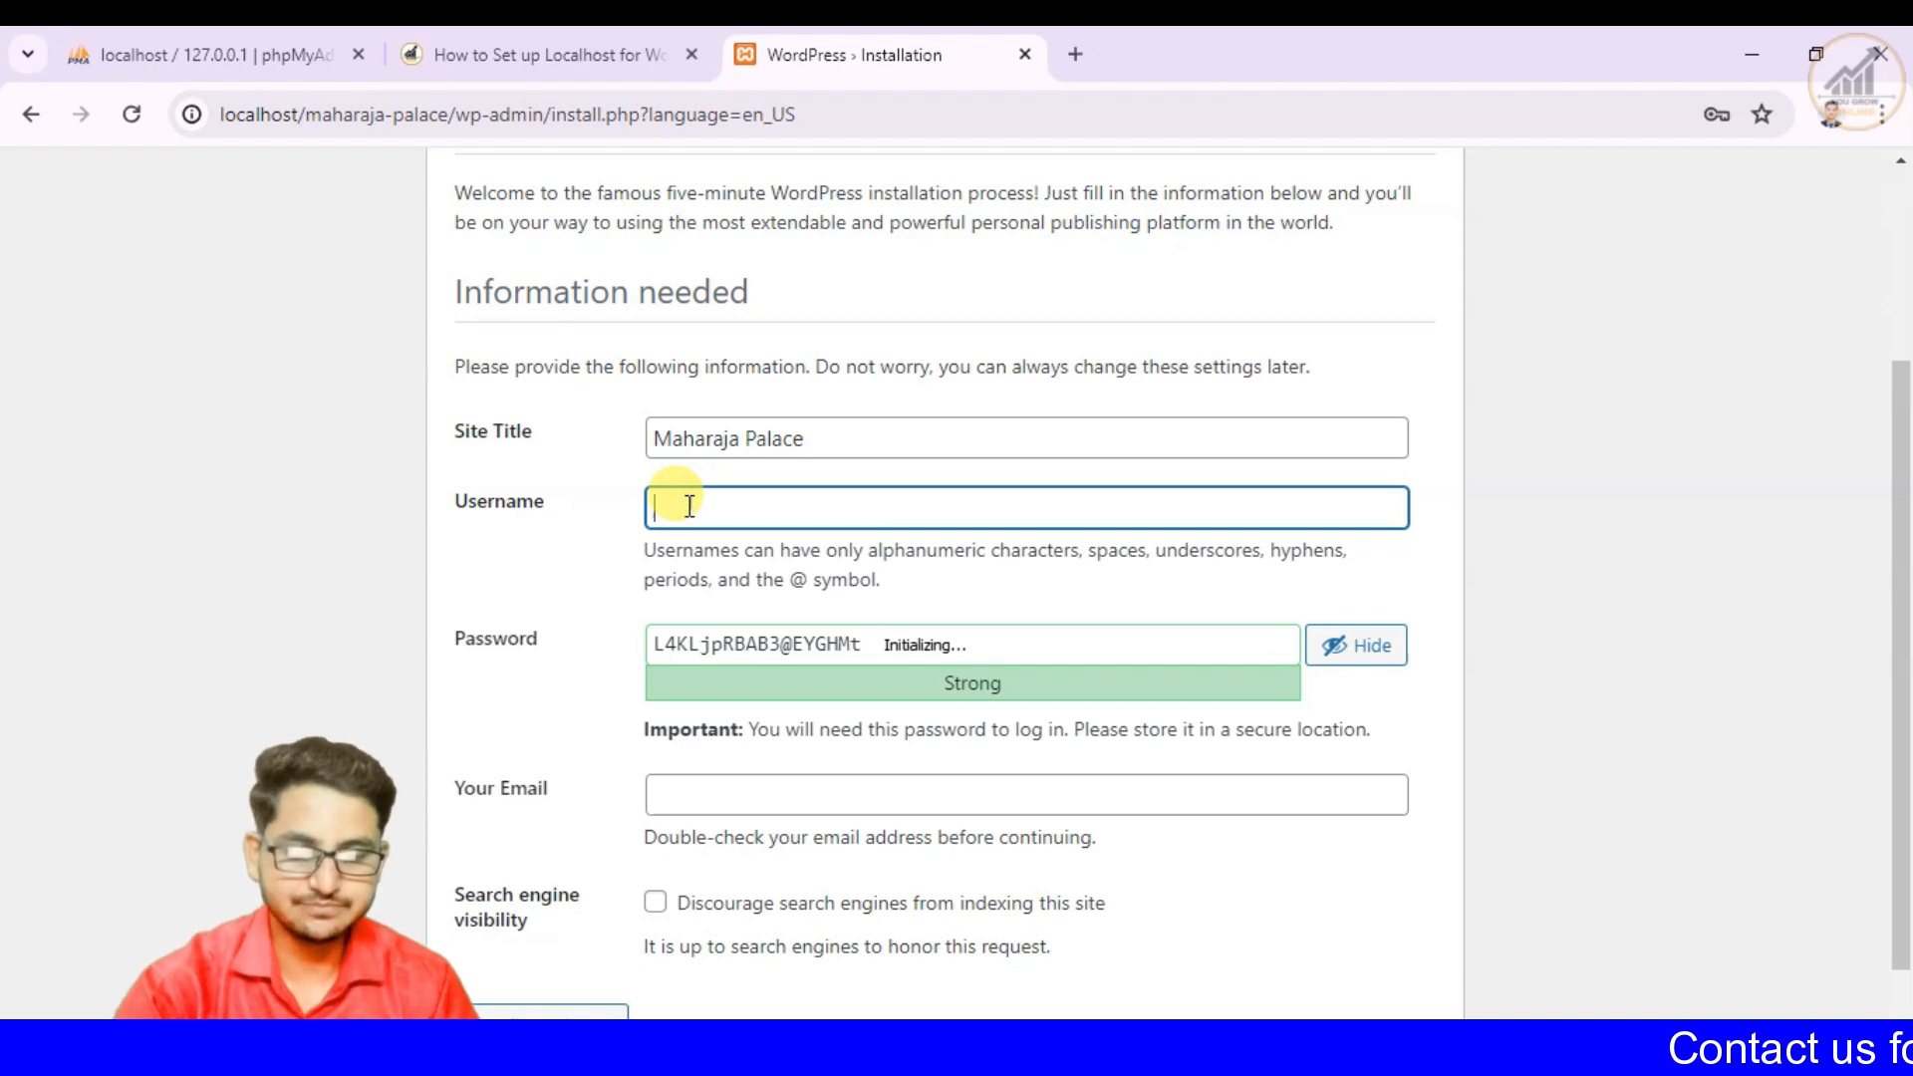
- Check the article's Complete the Installation instructions for the required site information, and return to the WordPress installation form
click(551, 58)
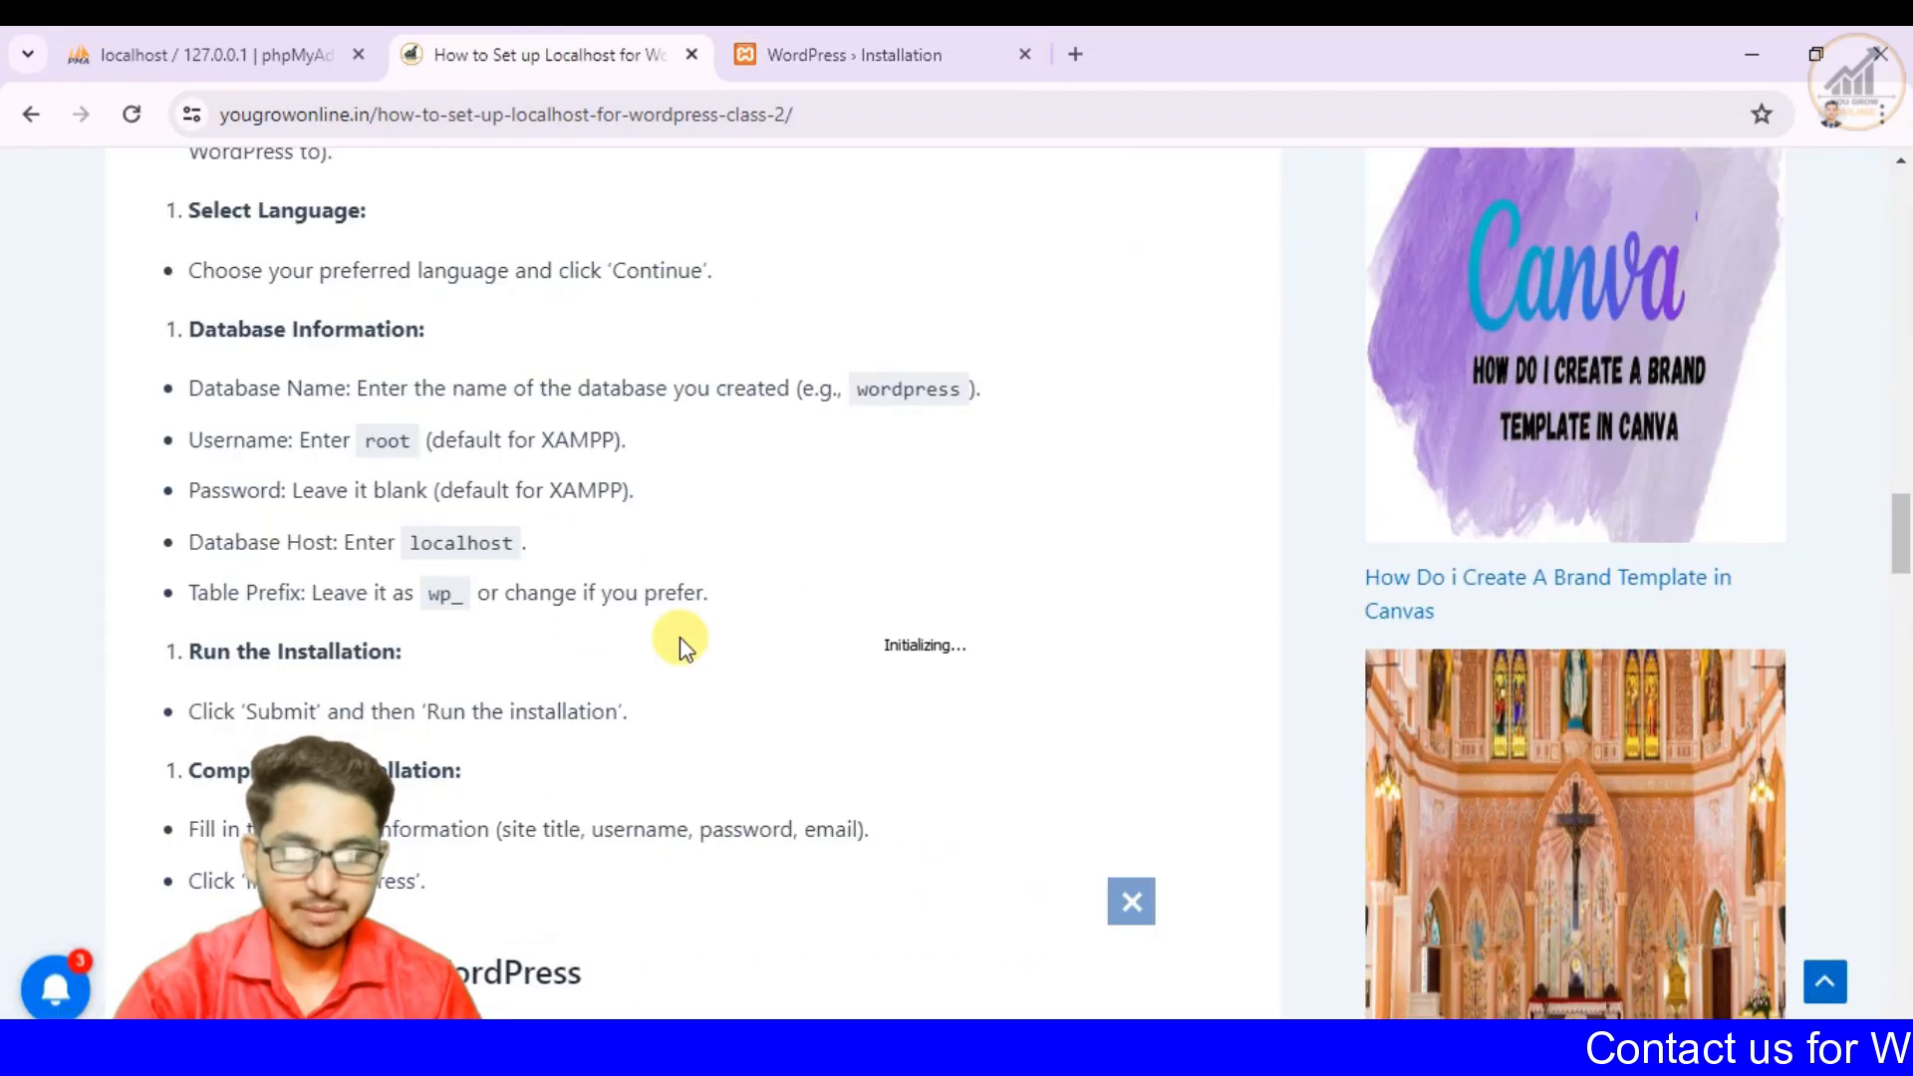
scroll(697, 646, down, 2)
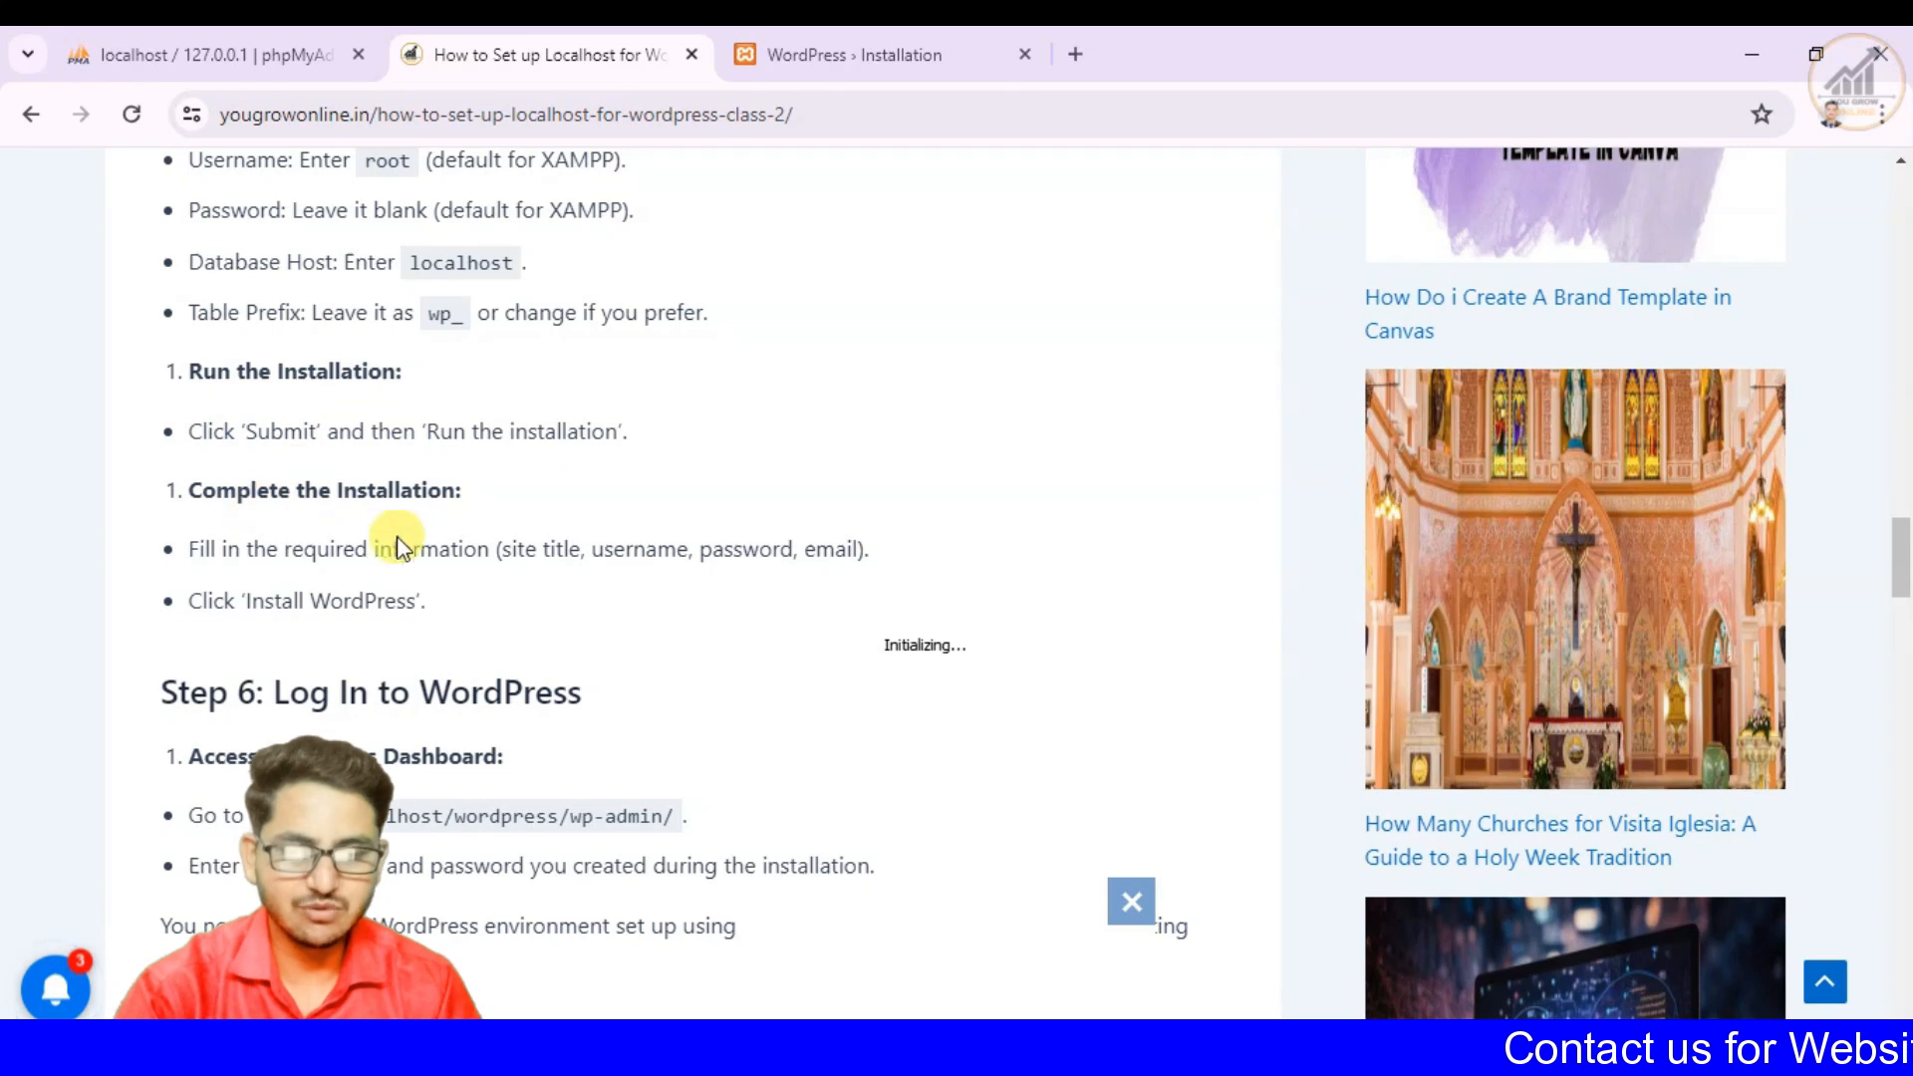
scroll(416, 600, down, 1)
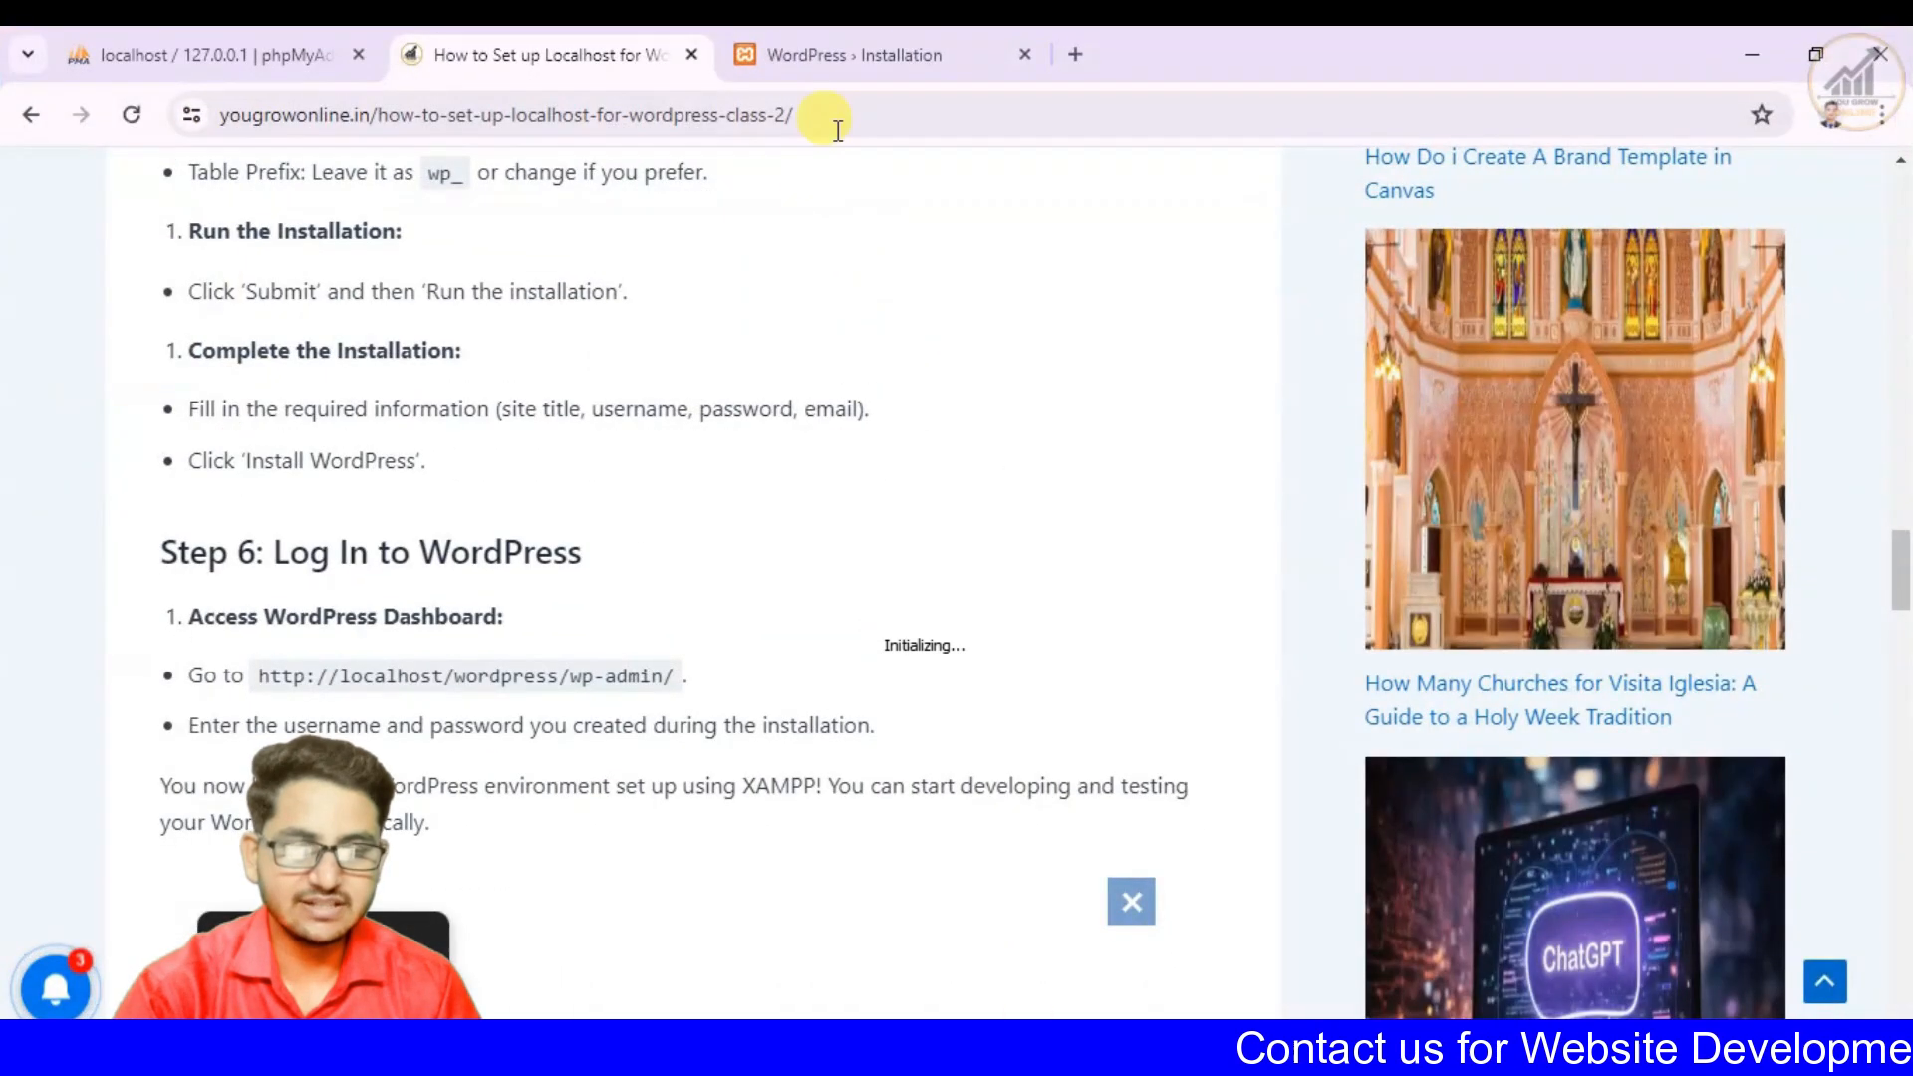
click(858, 55)
- Enter Admin as the WordPress Username
click(920, 506)
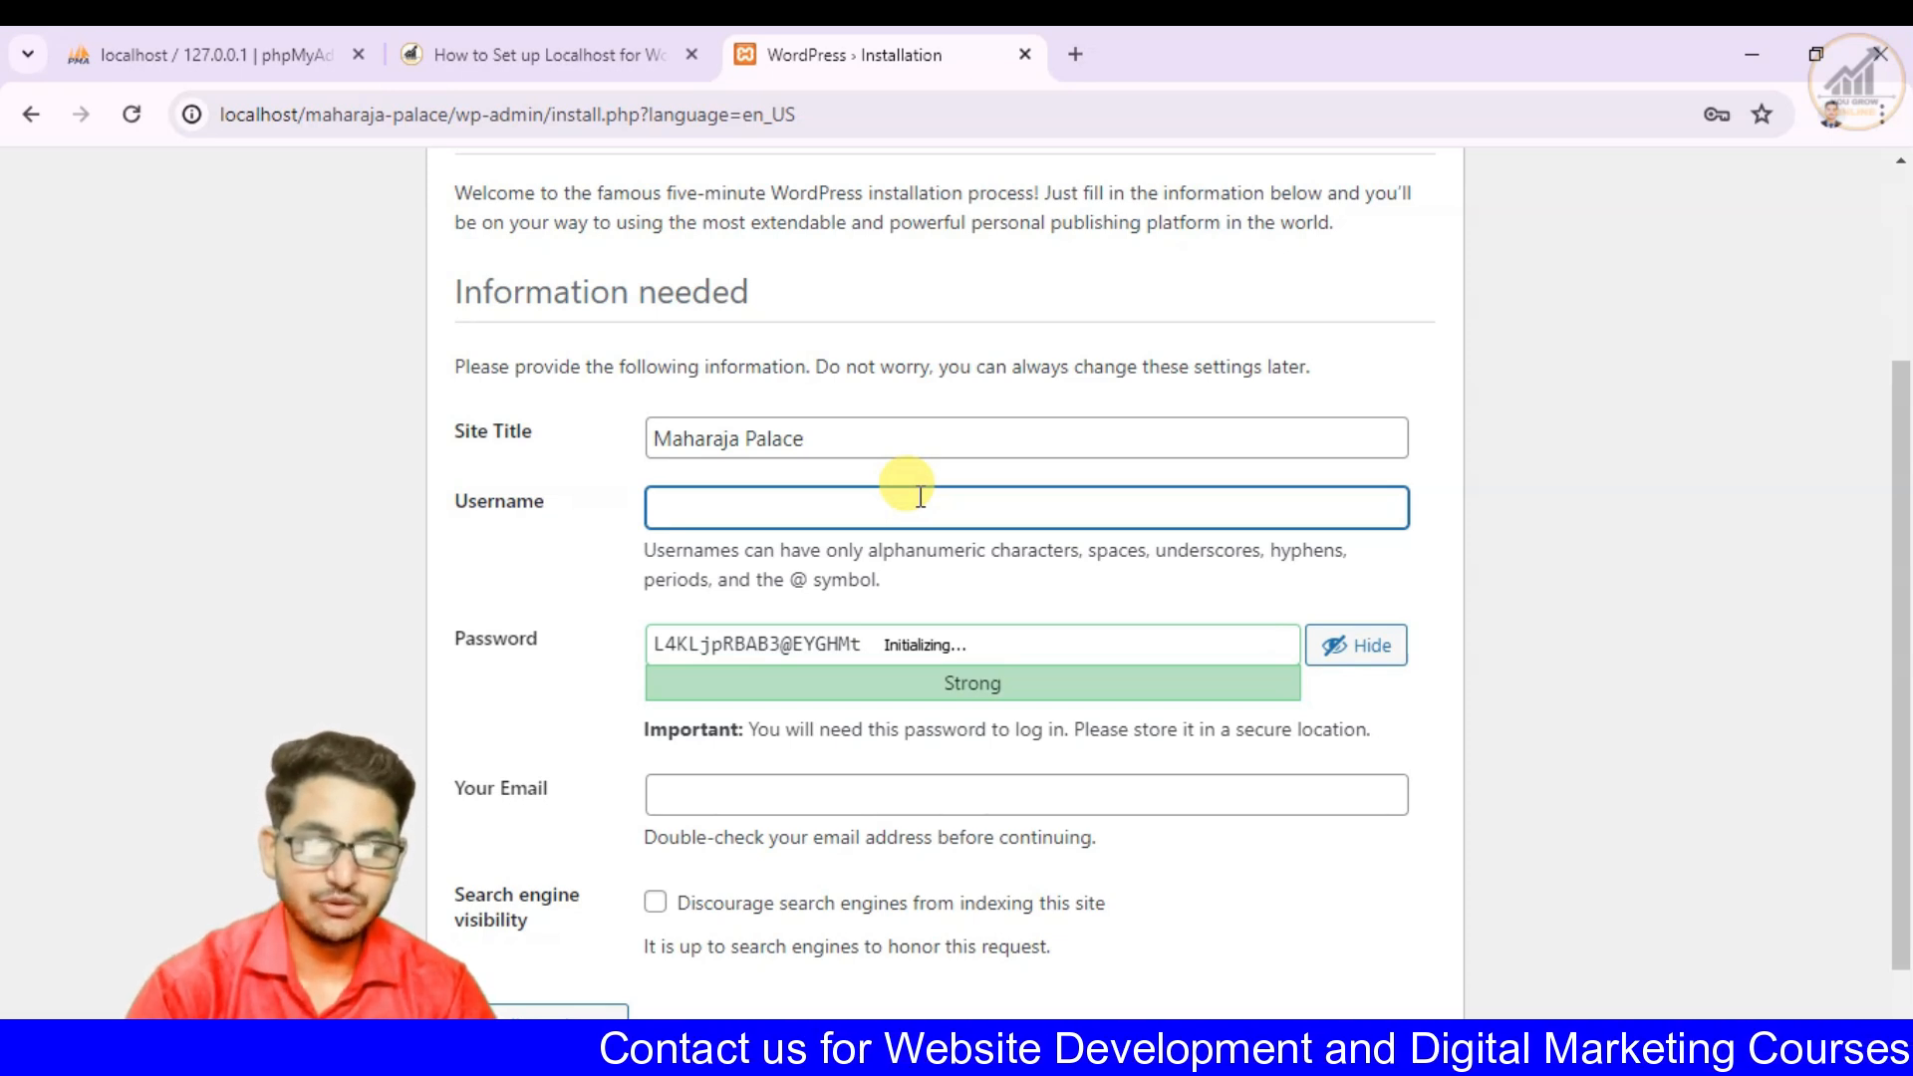
text(a)
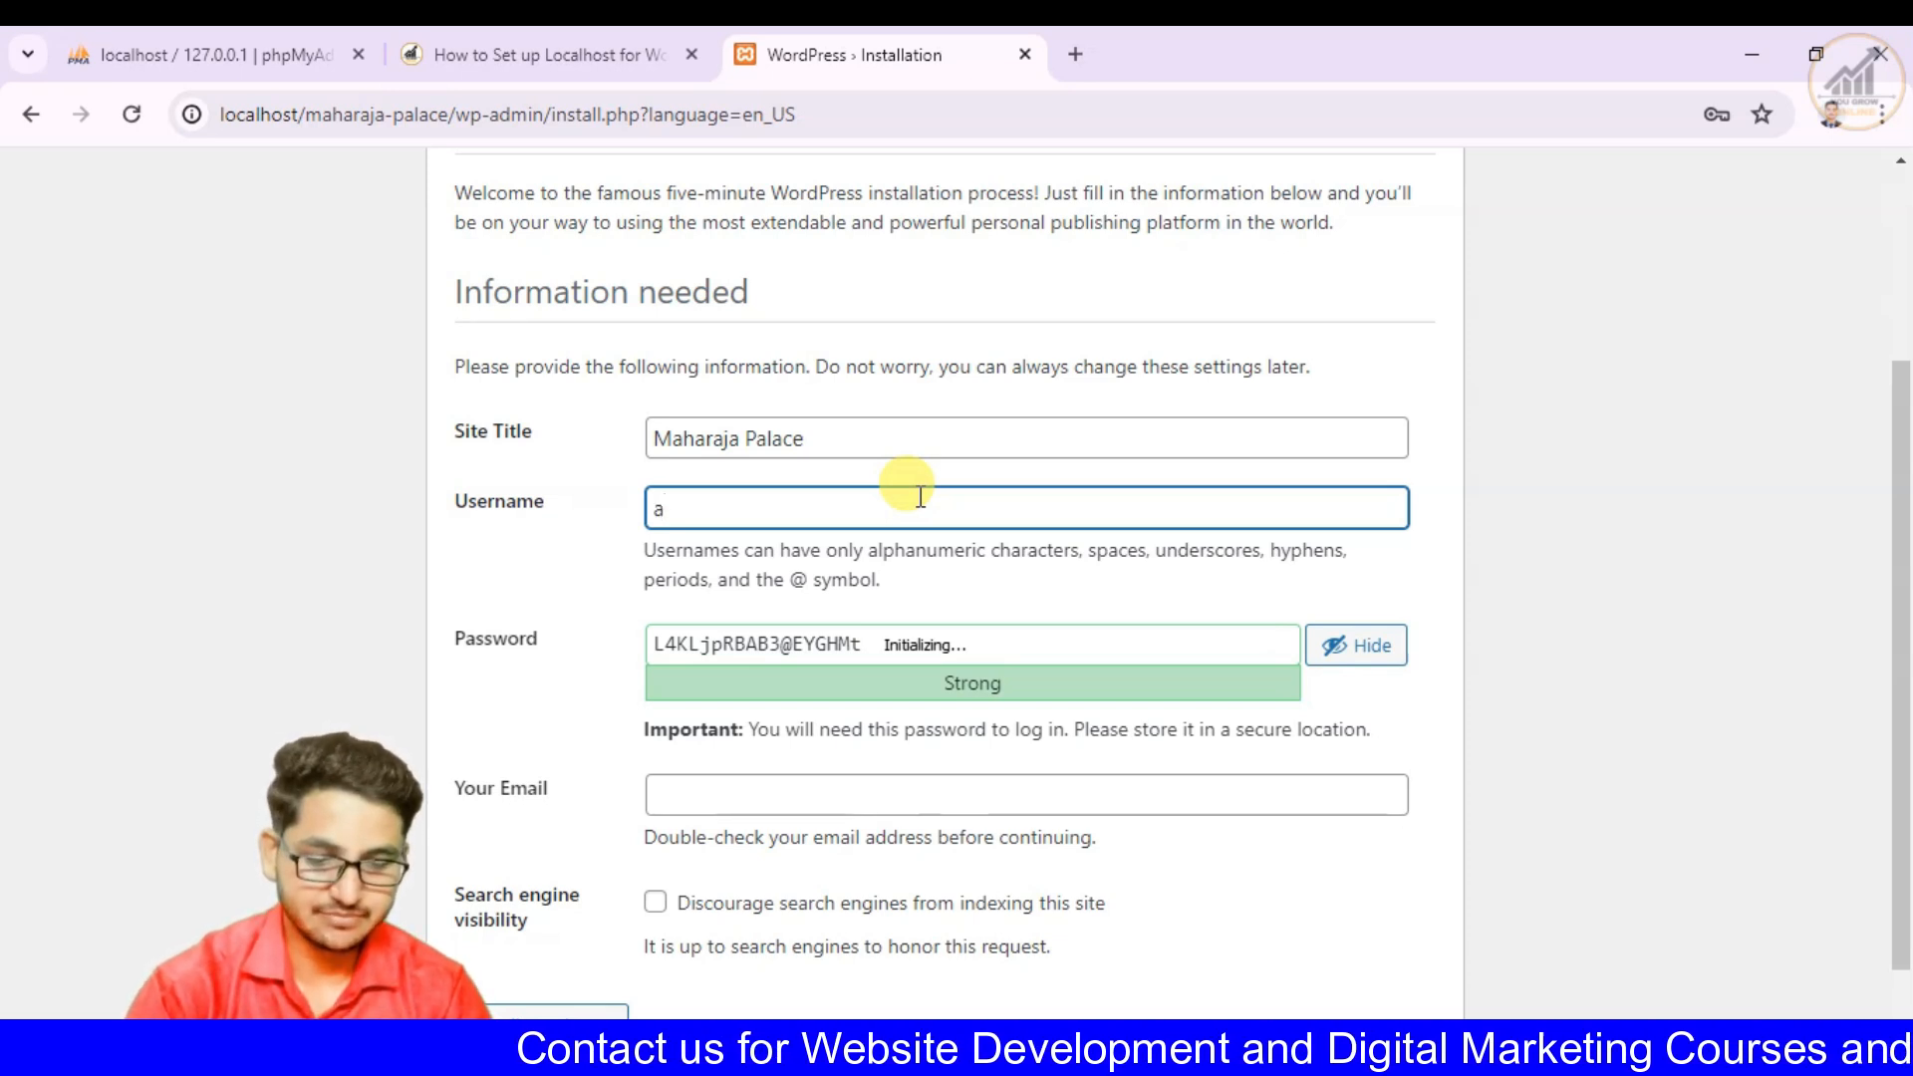
text(ding)
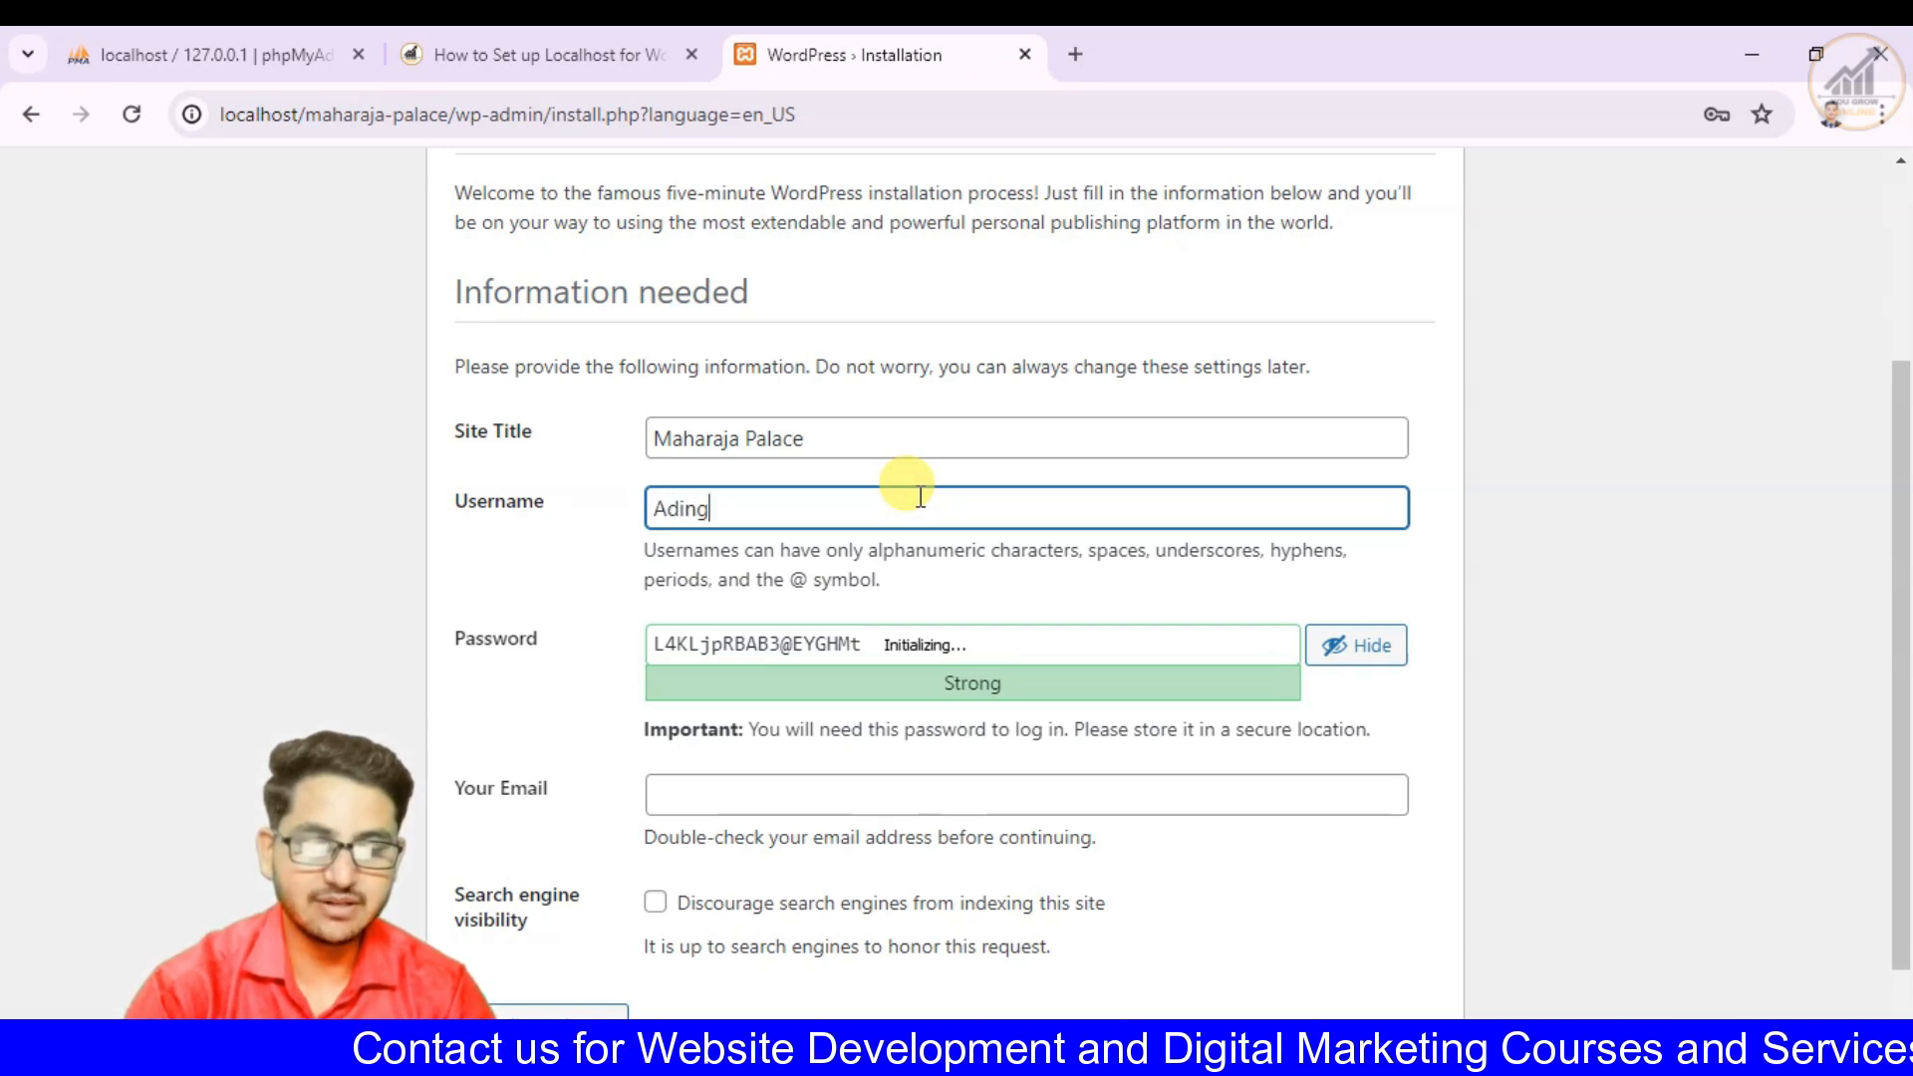
text(min)
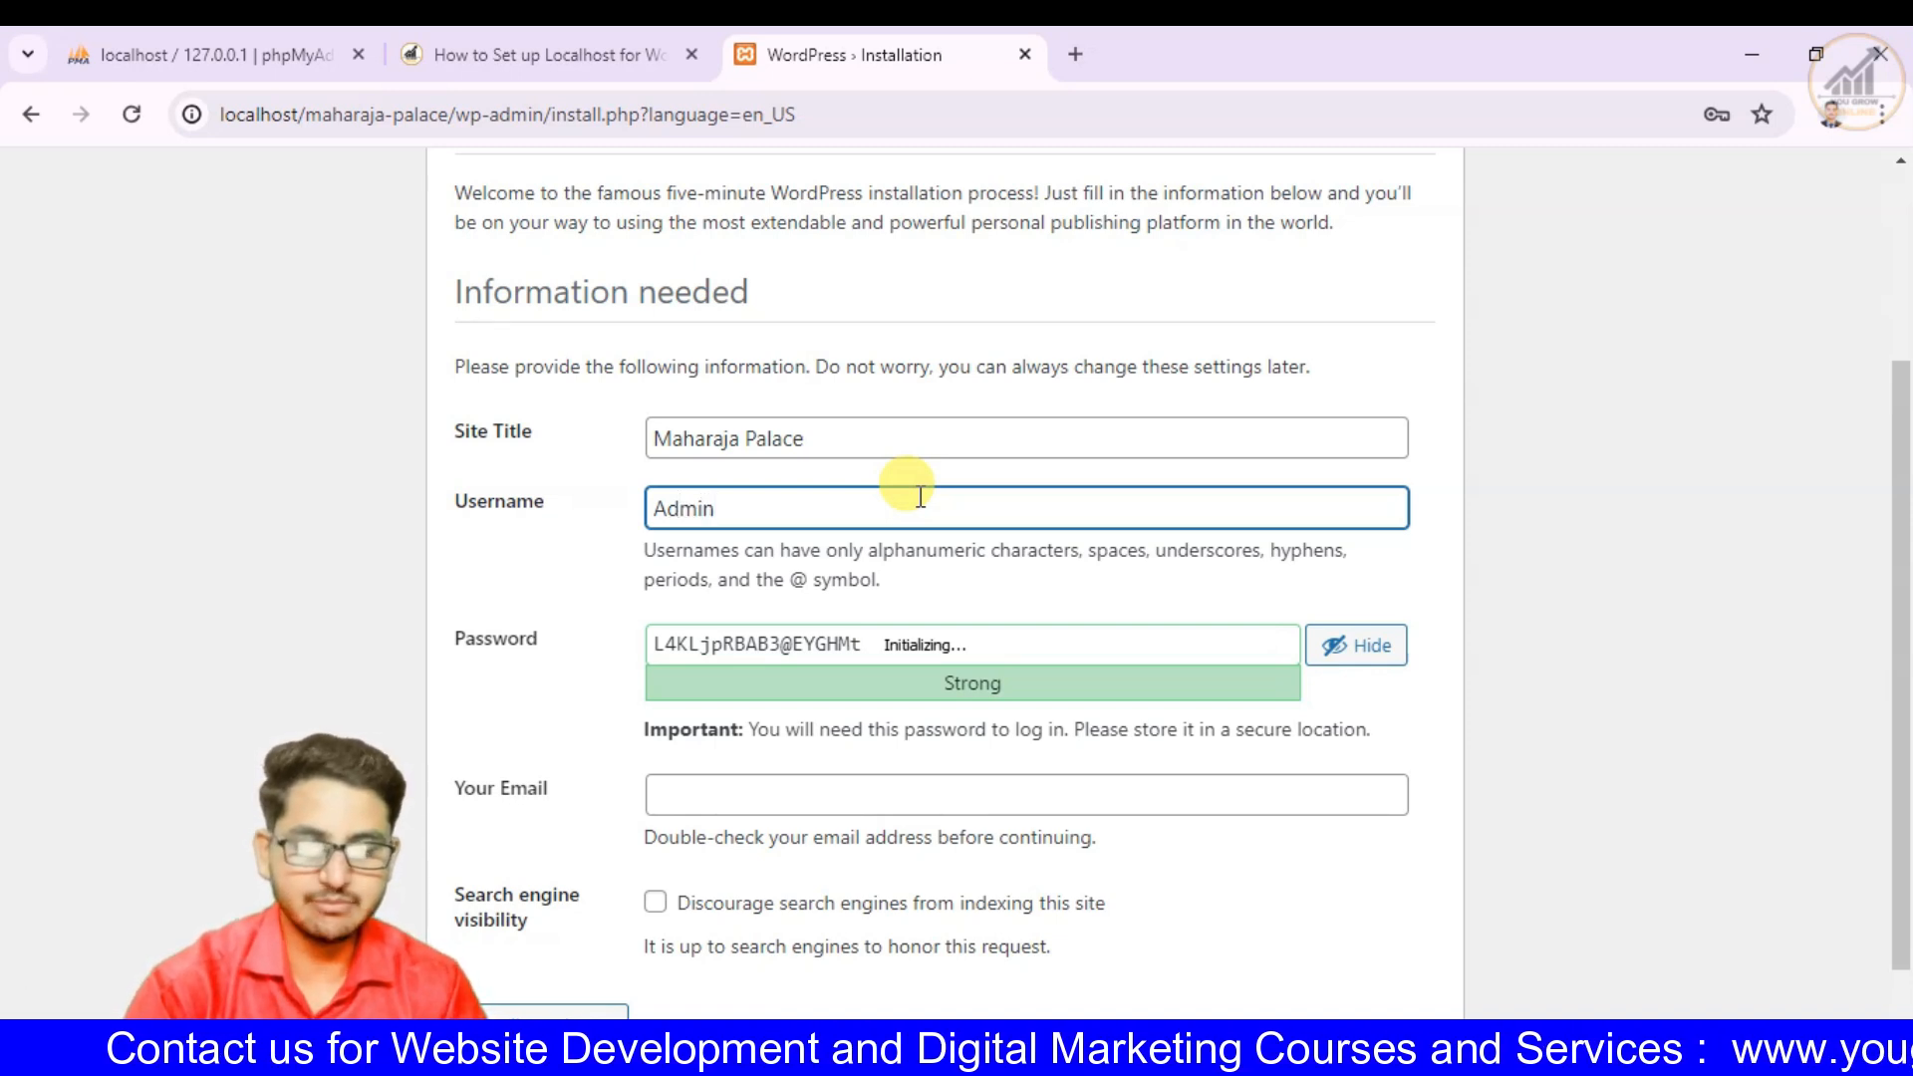
- Replace the generated Password with a custom account password and confirm the use of a weak password
key(Tab)
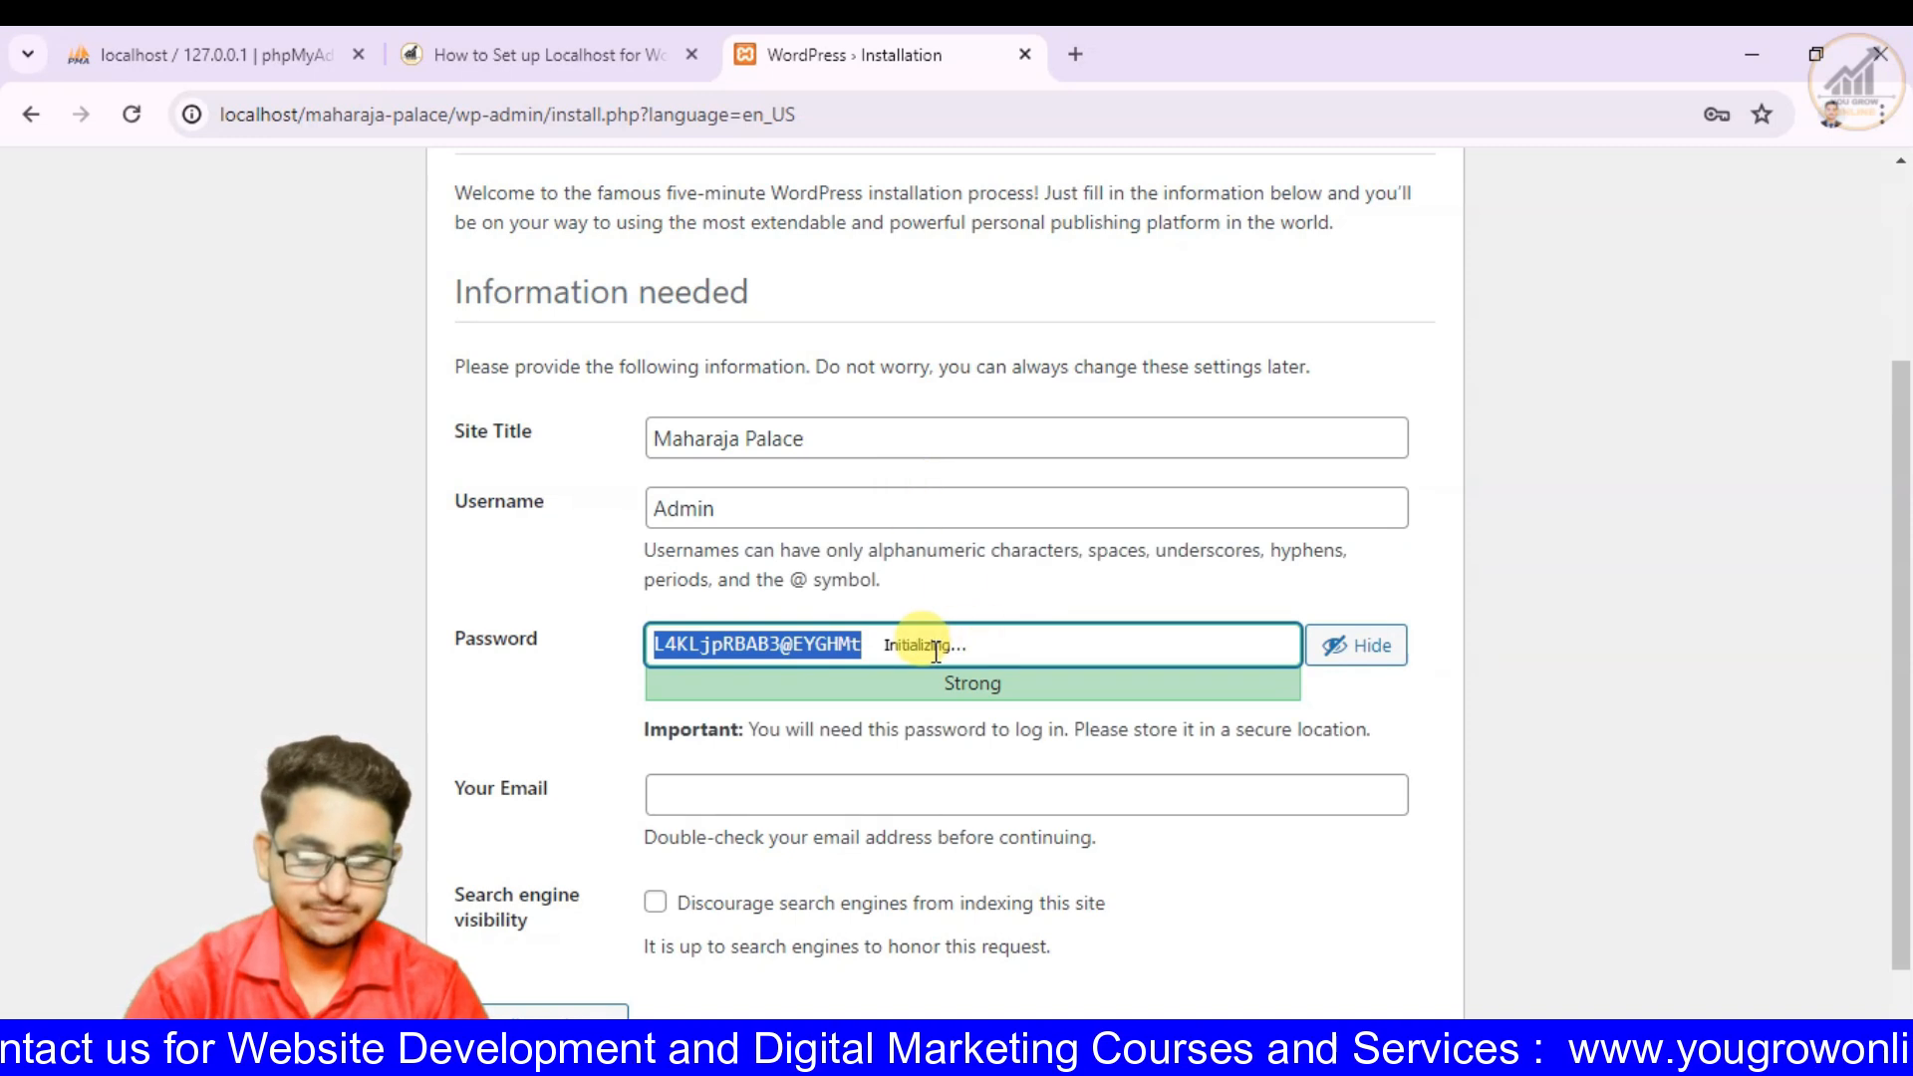
text(Admin12345)
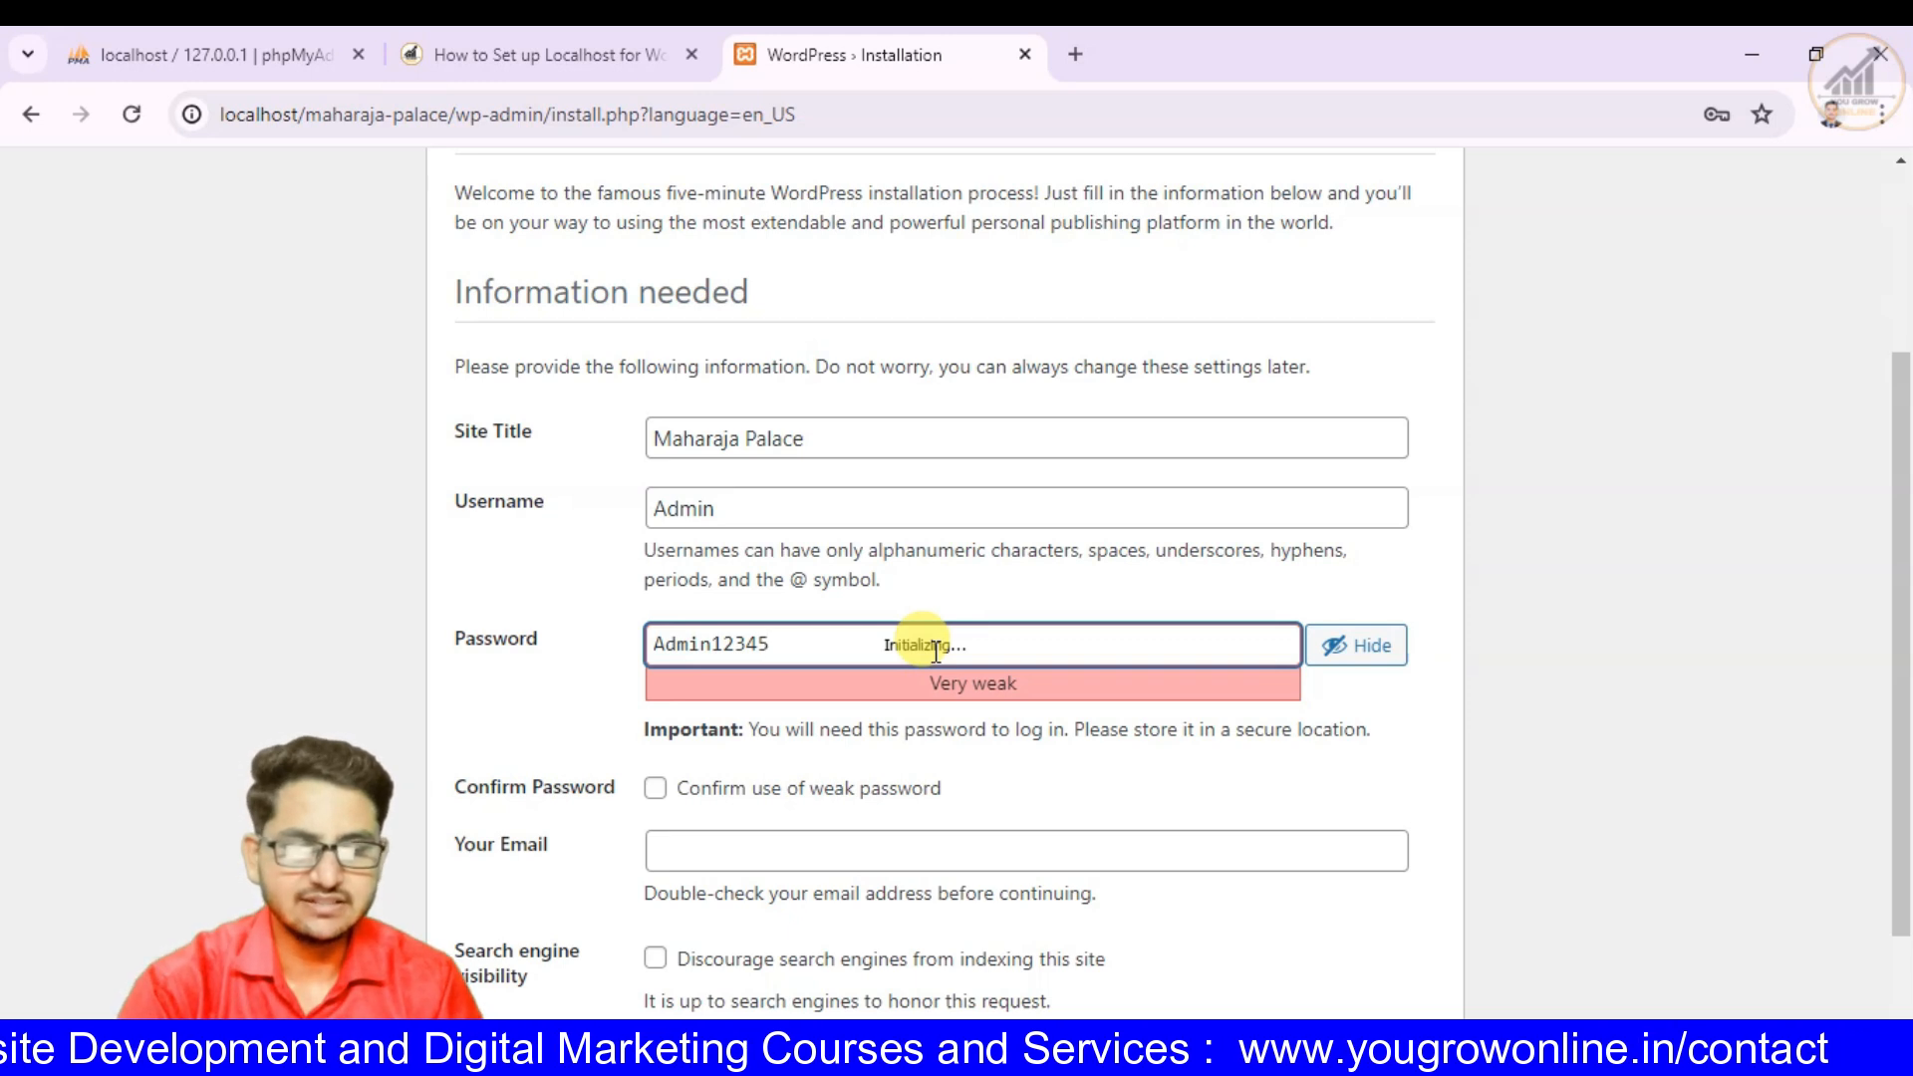
click(655, 792)
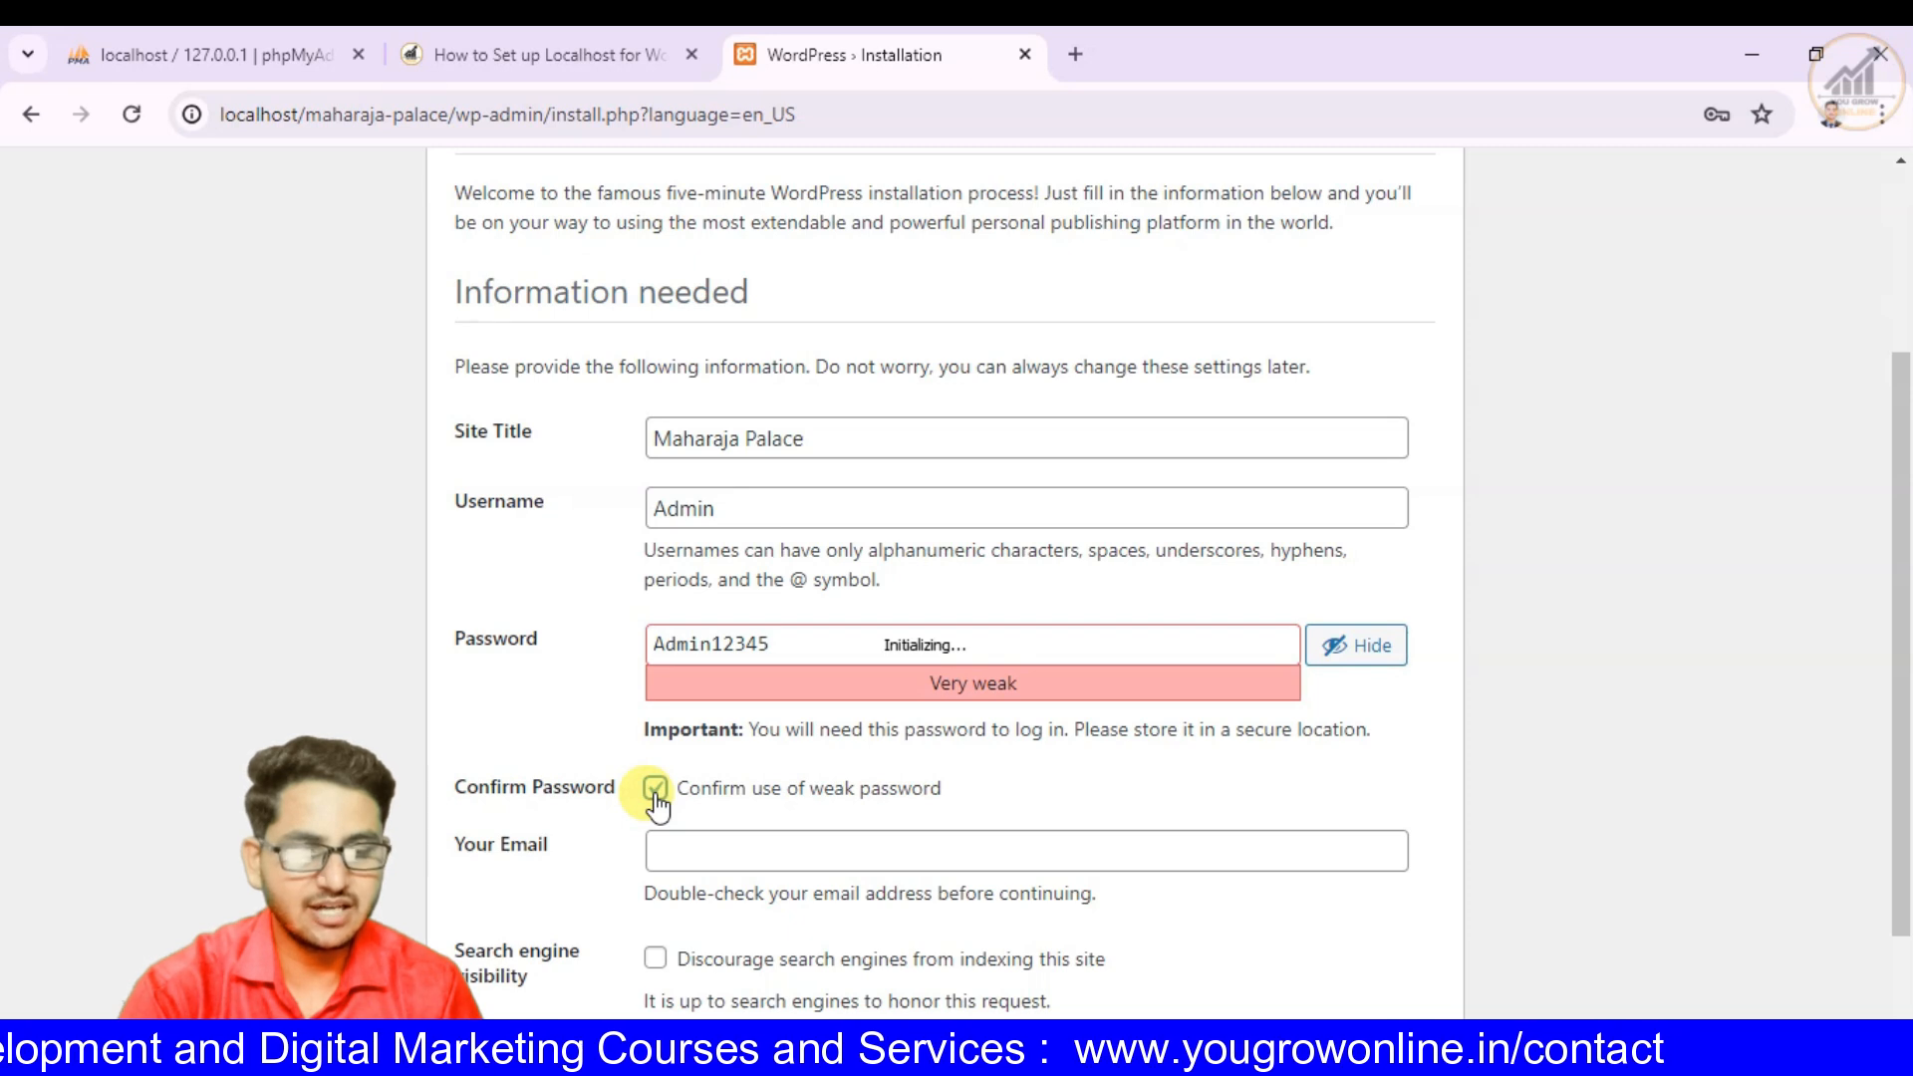
- Shorten the account password by deleting the trailing digits from the Password field
click(787, 648)
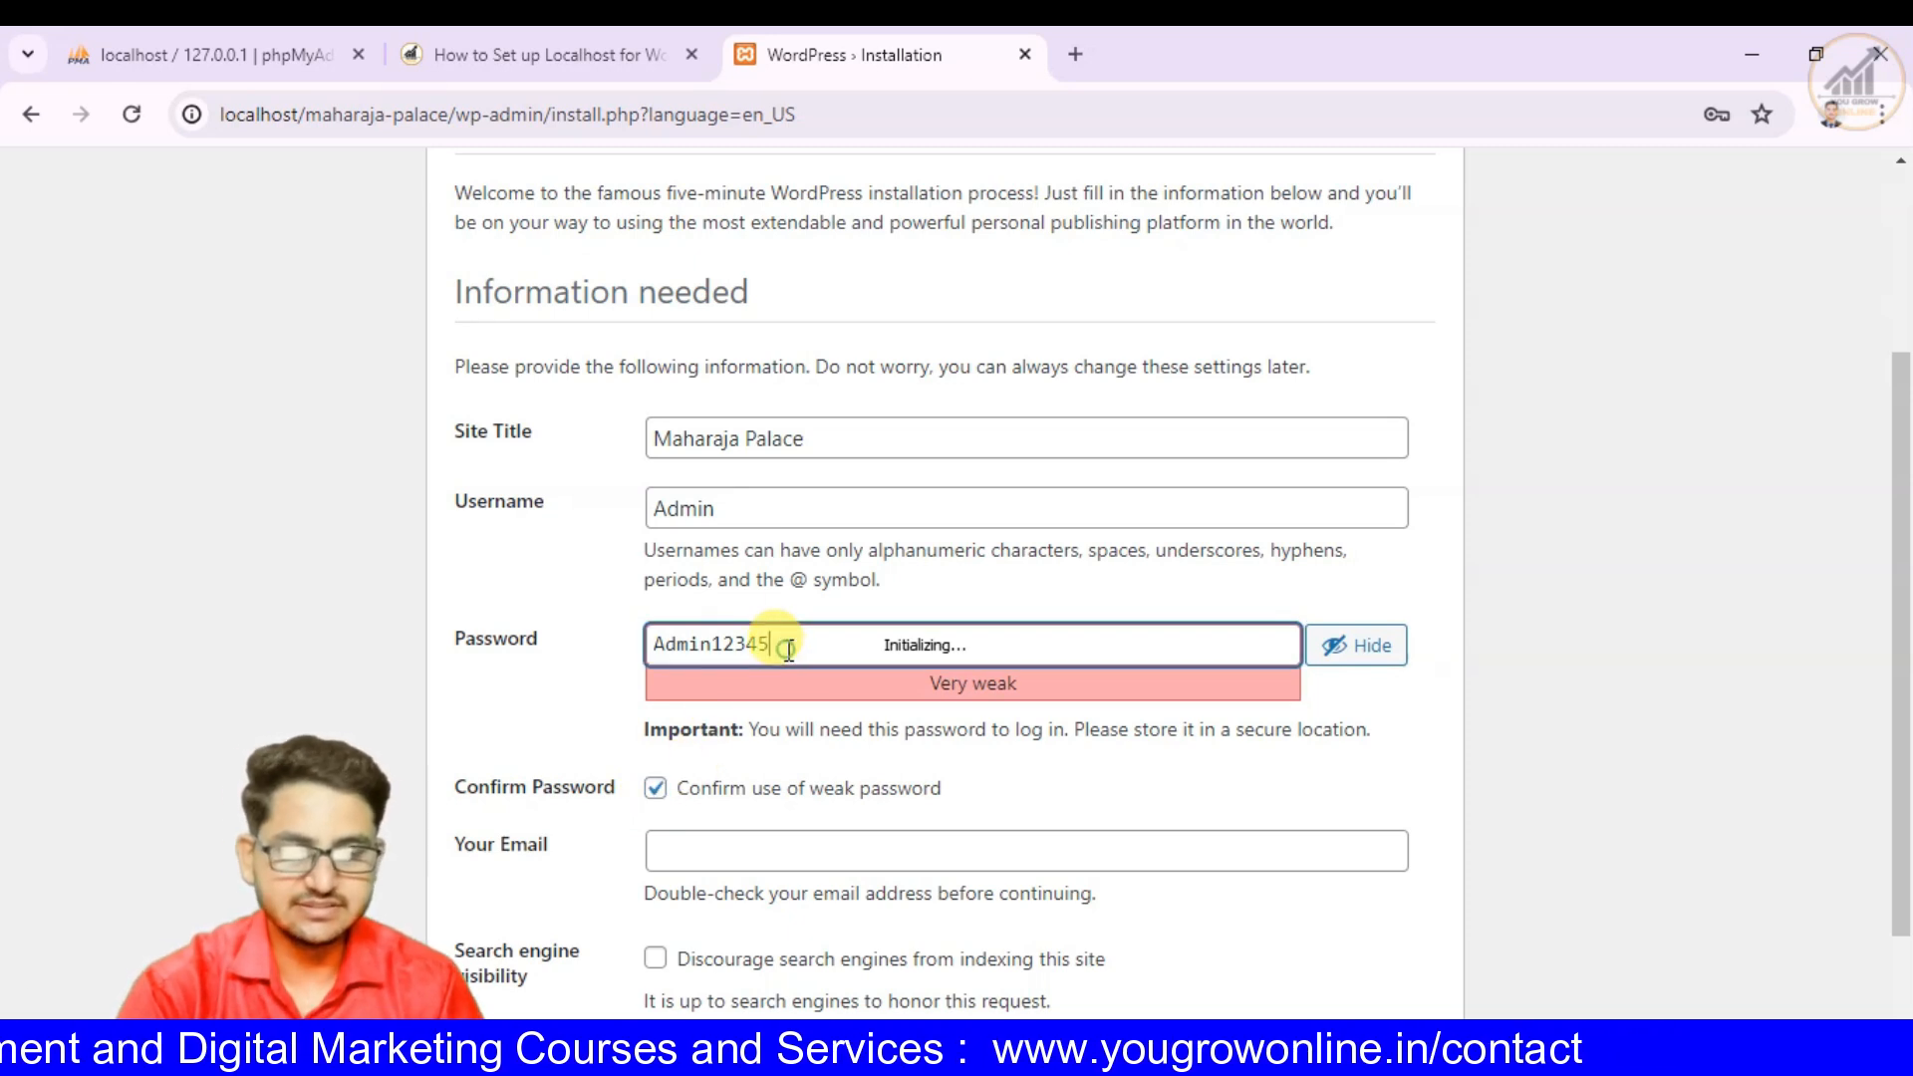
key(BackSpace)
key(BackSpace)
key(BackSpace)
key(BackSpace)
key(BackSpace)
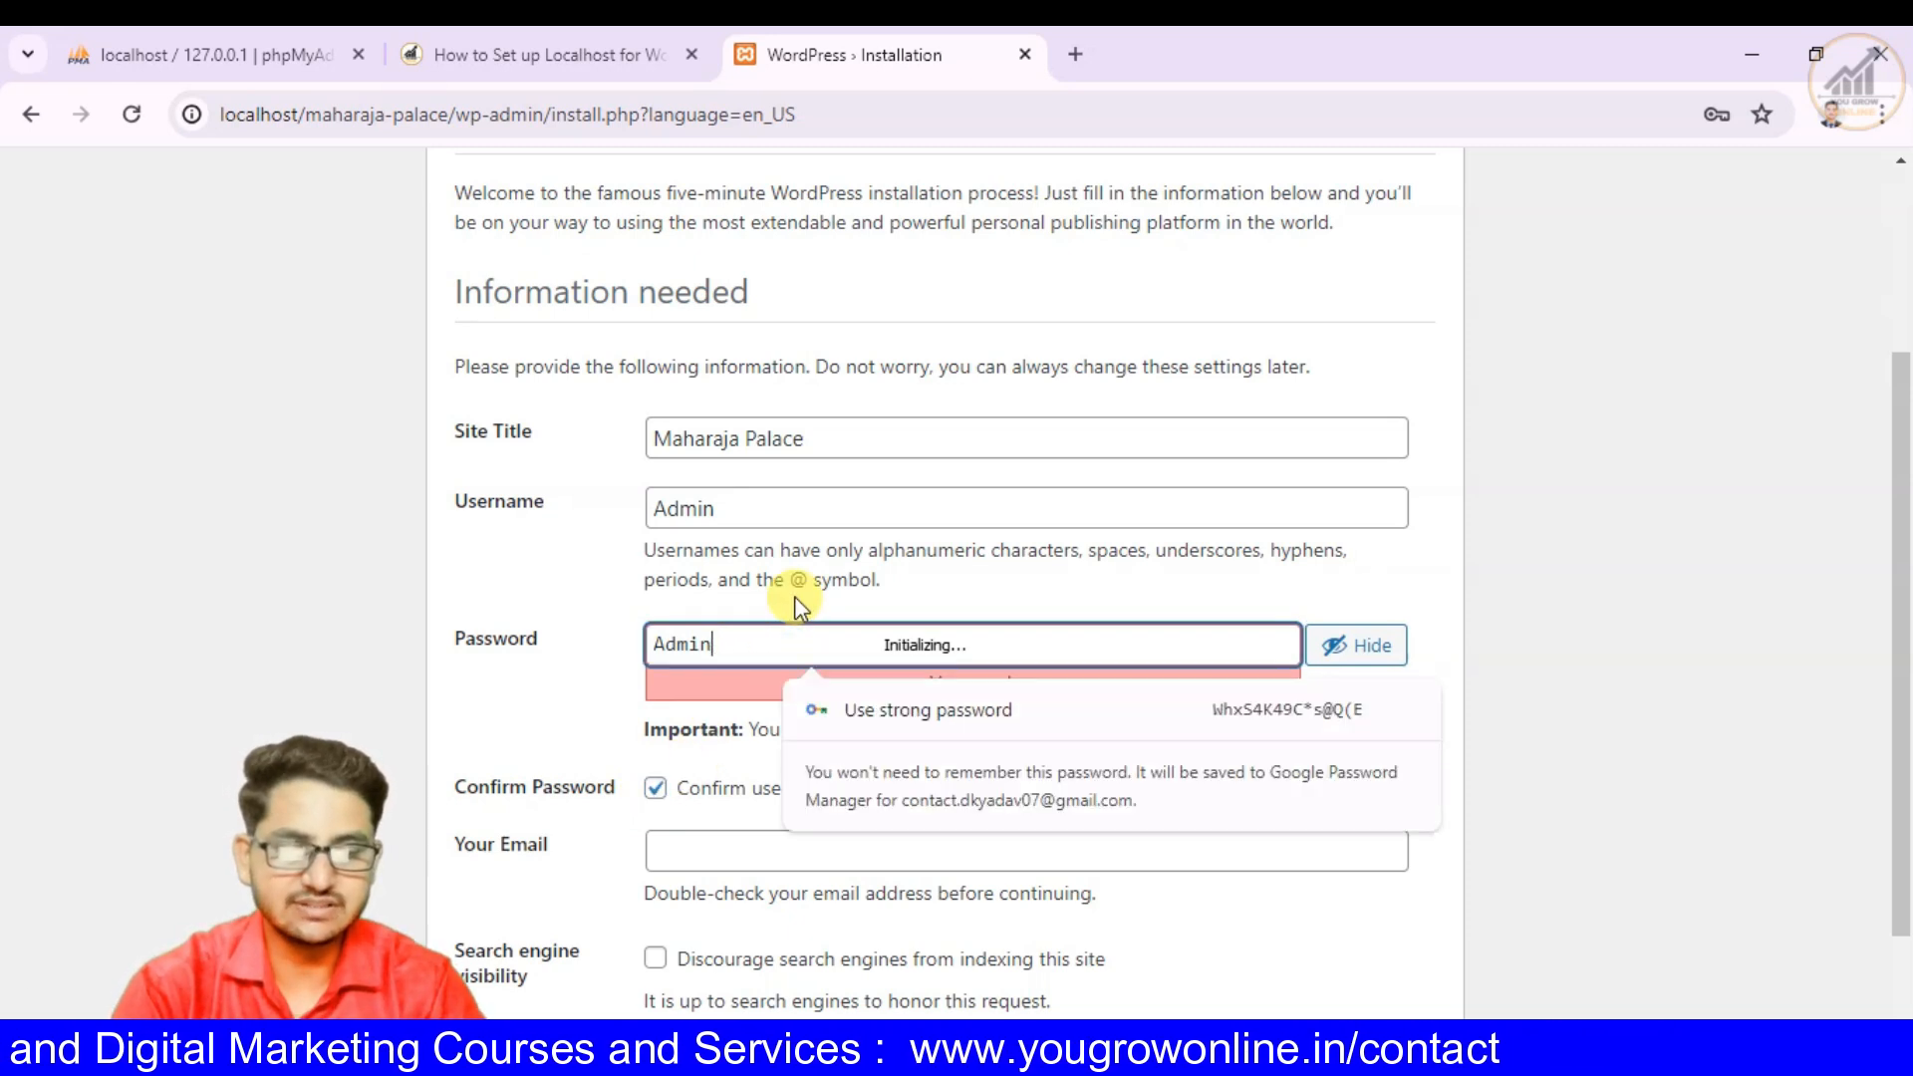
click(587, 717)
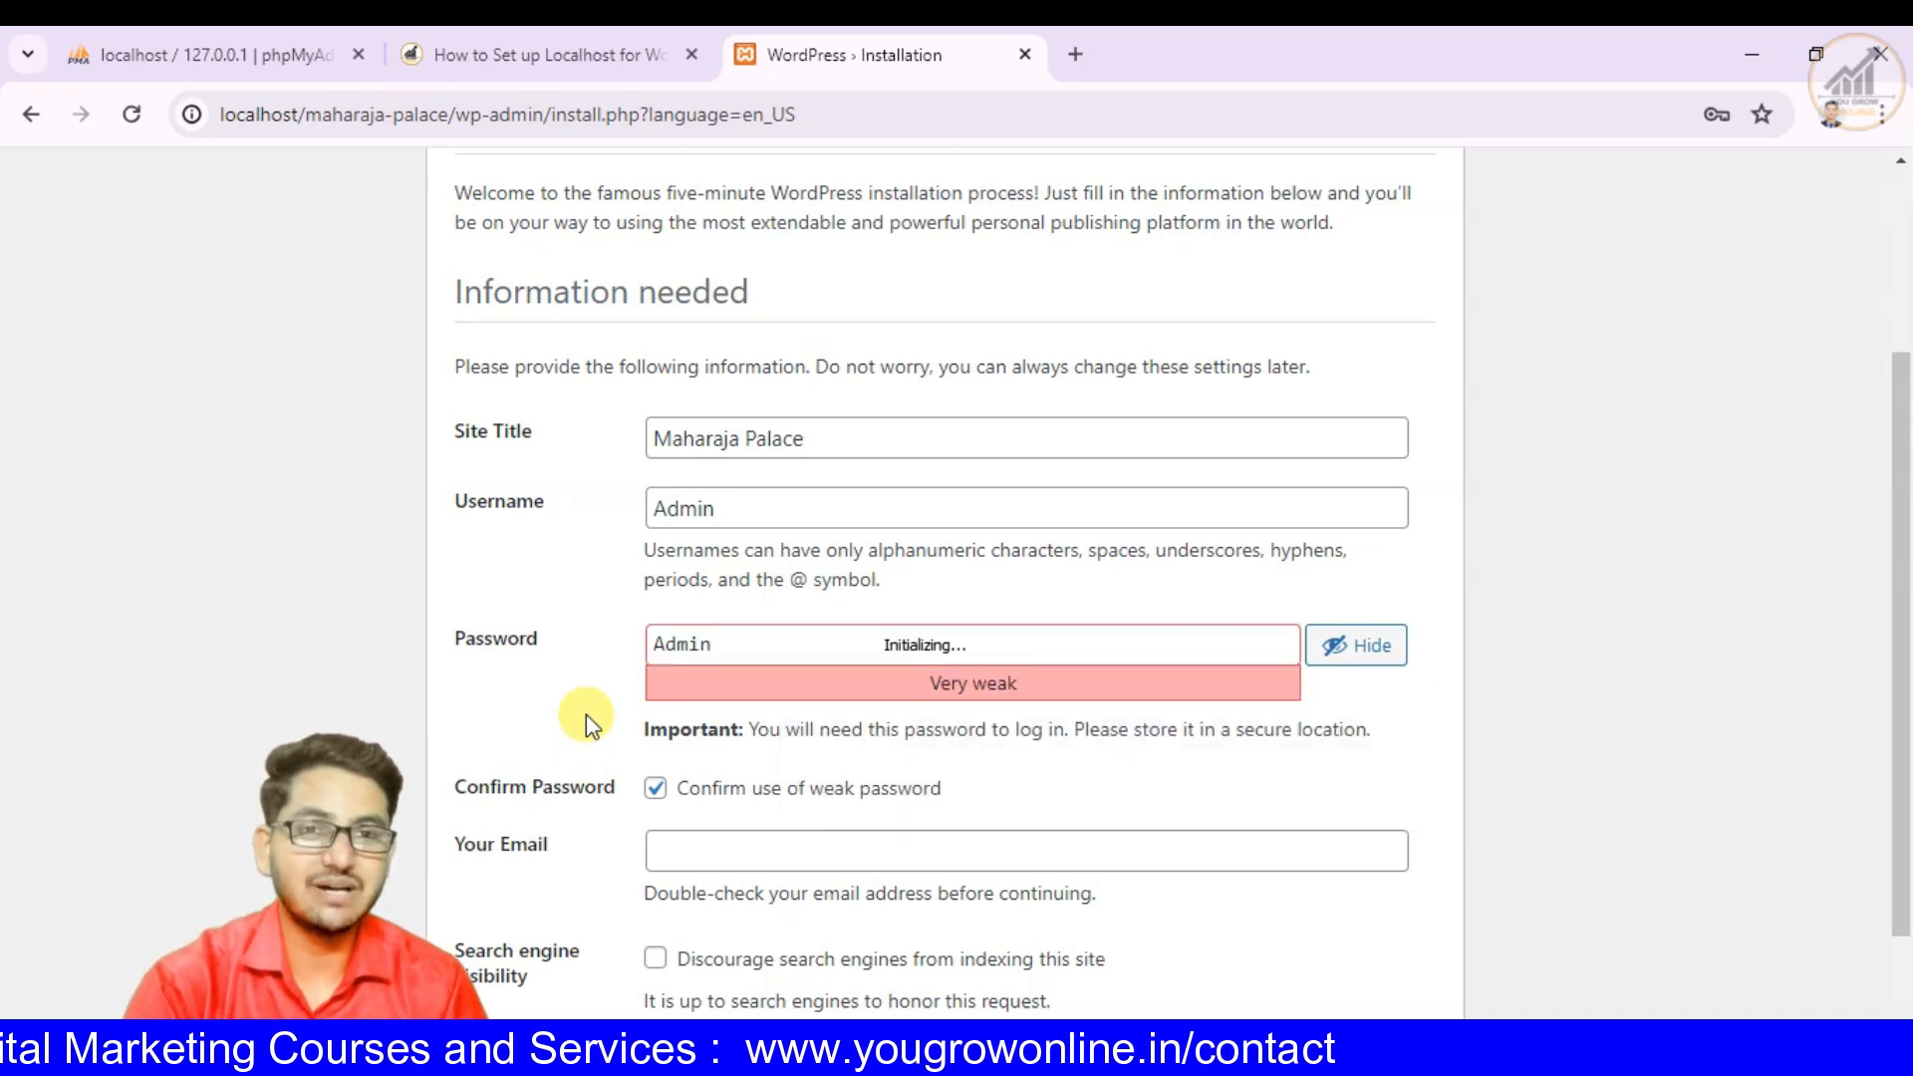
- Copy the Google account's e-mail address from the account details on a new browser page and paste it into Your Email
scroll(586, 714, down, 2)
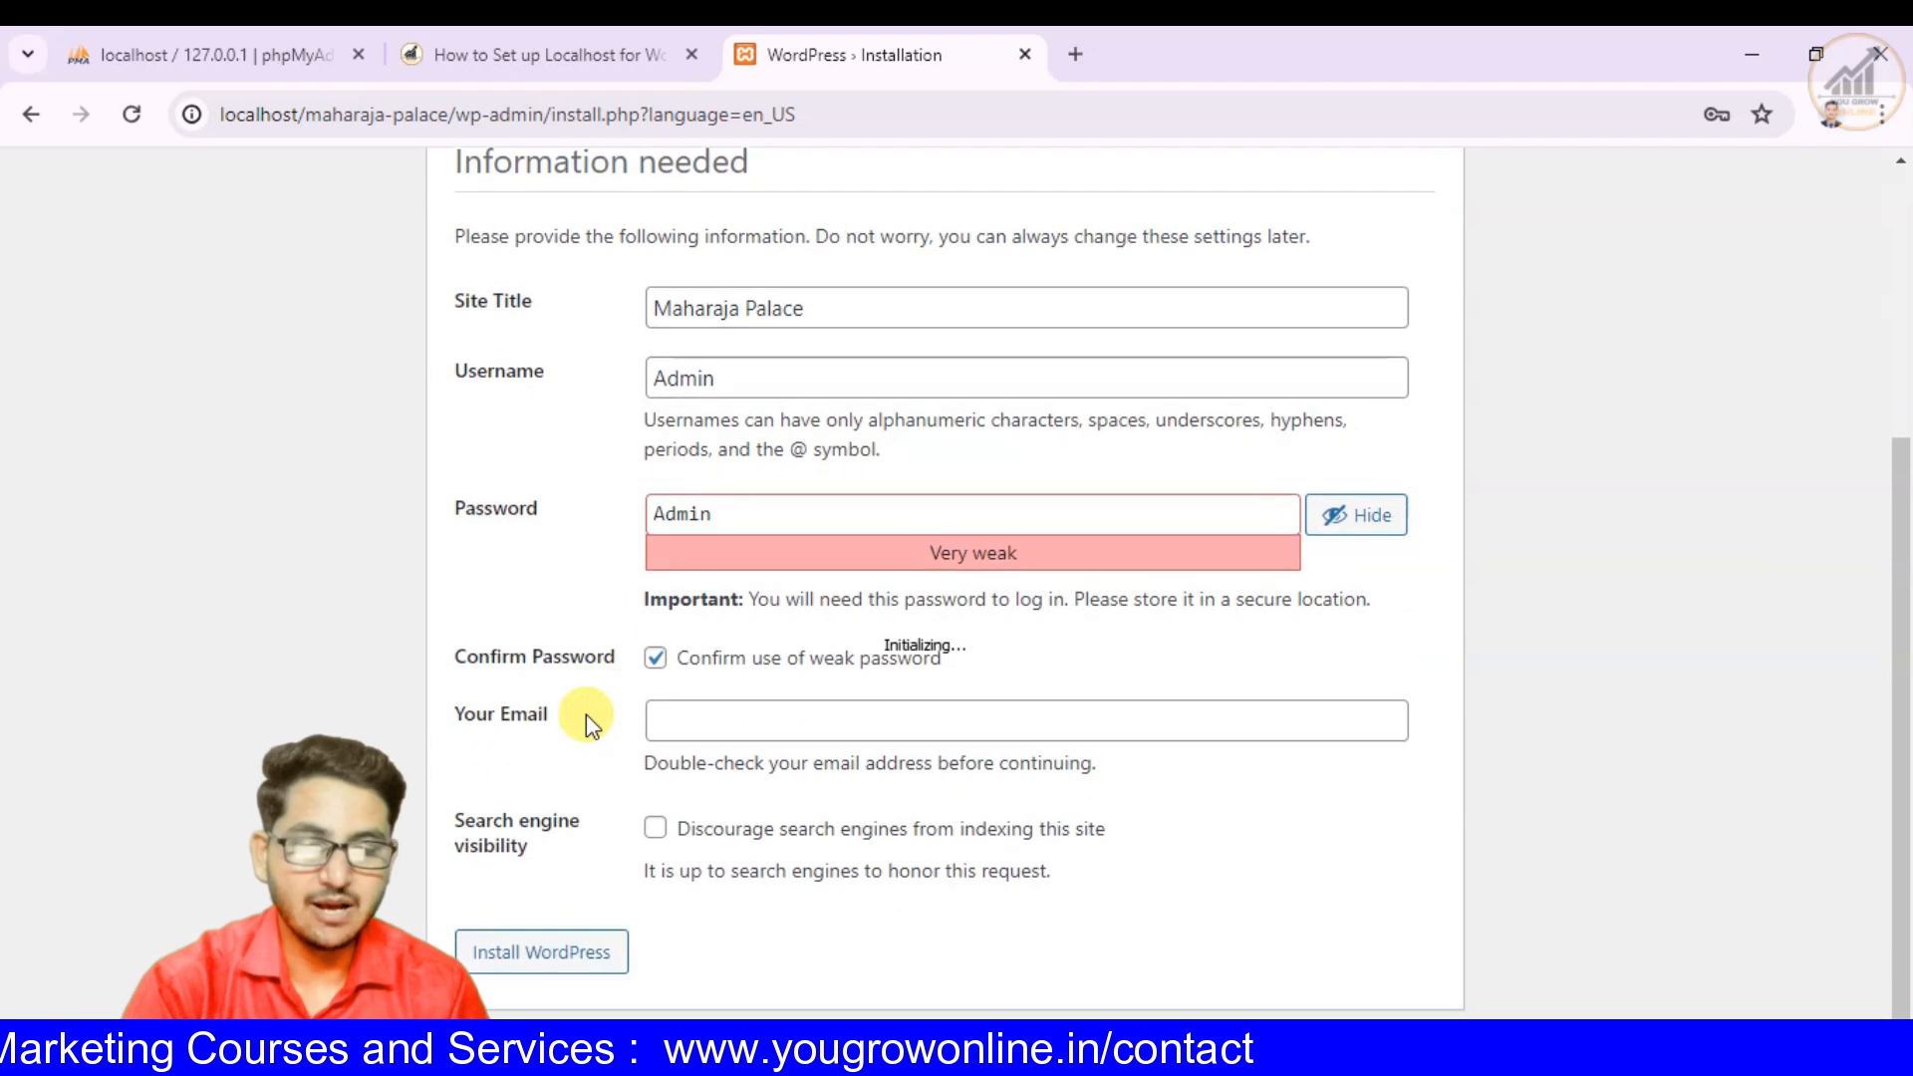
click(708, 717)
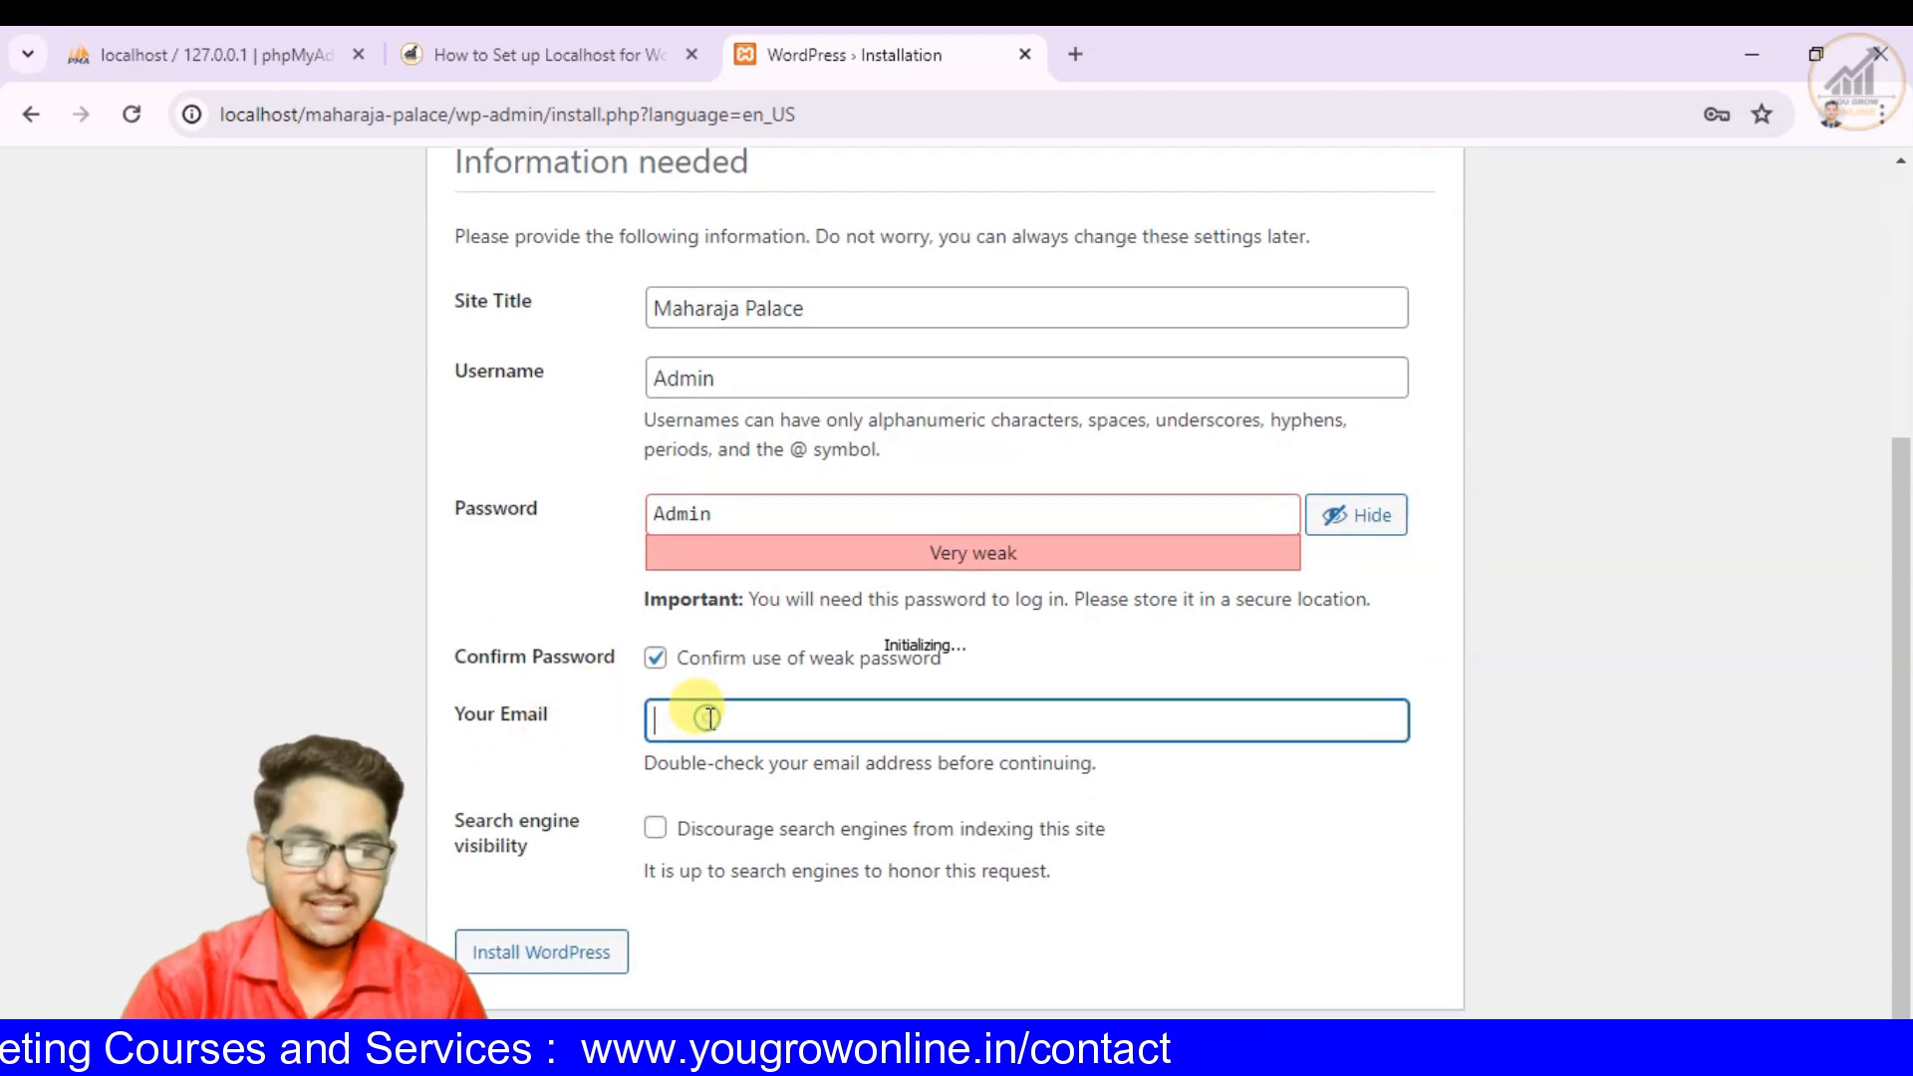
click(1069, 53)
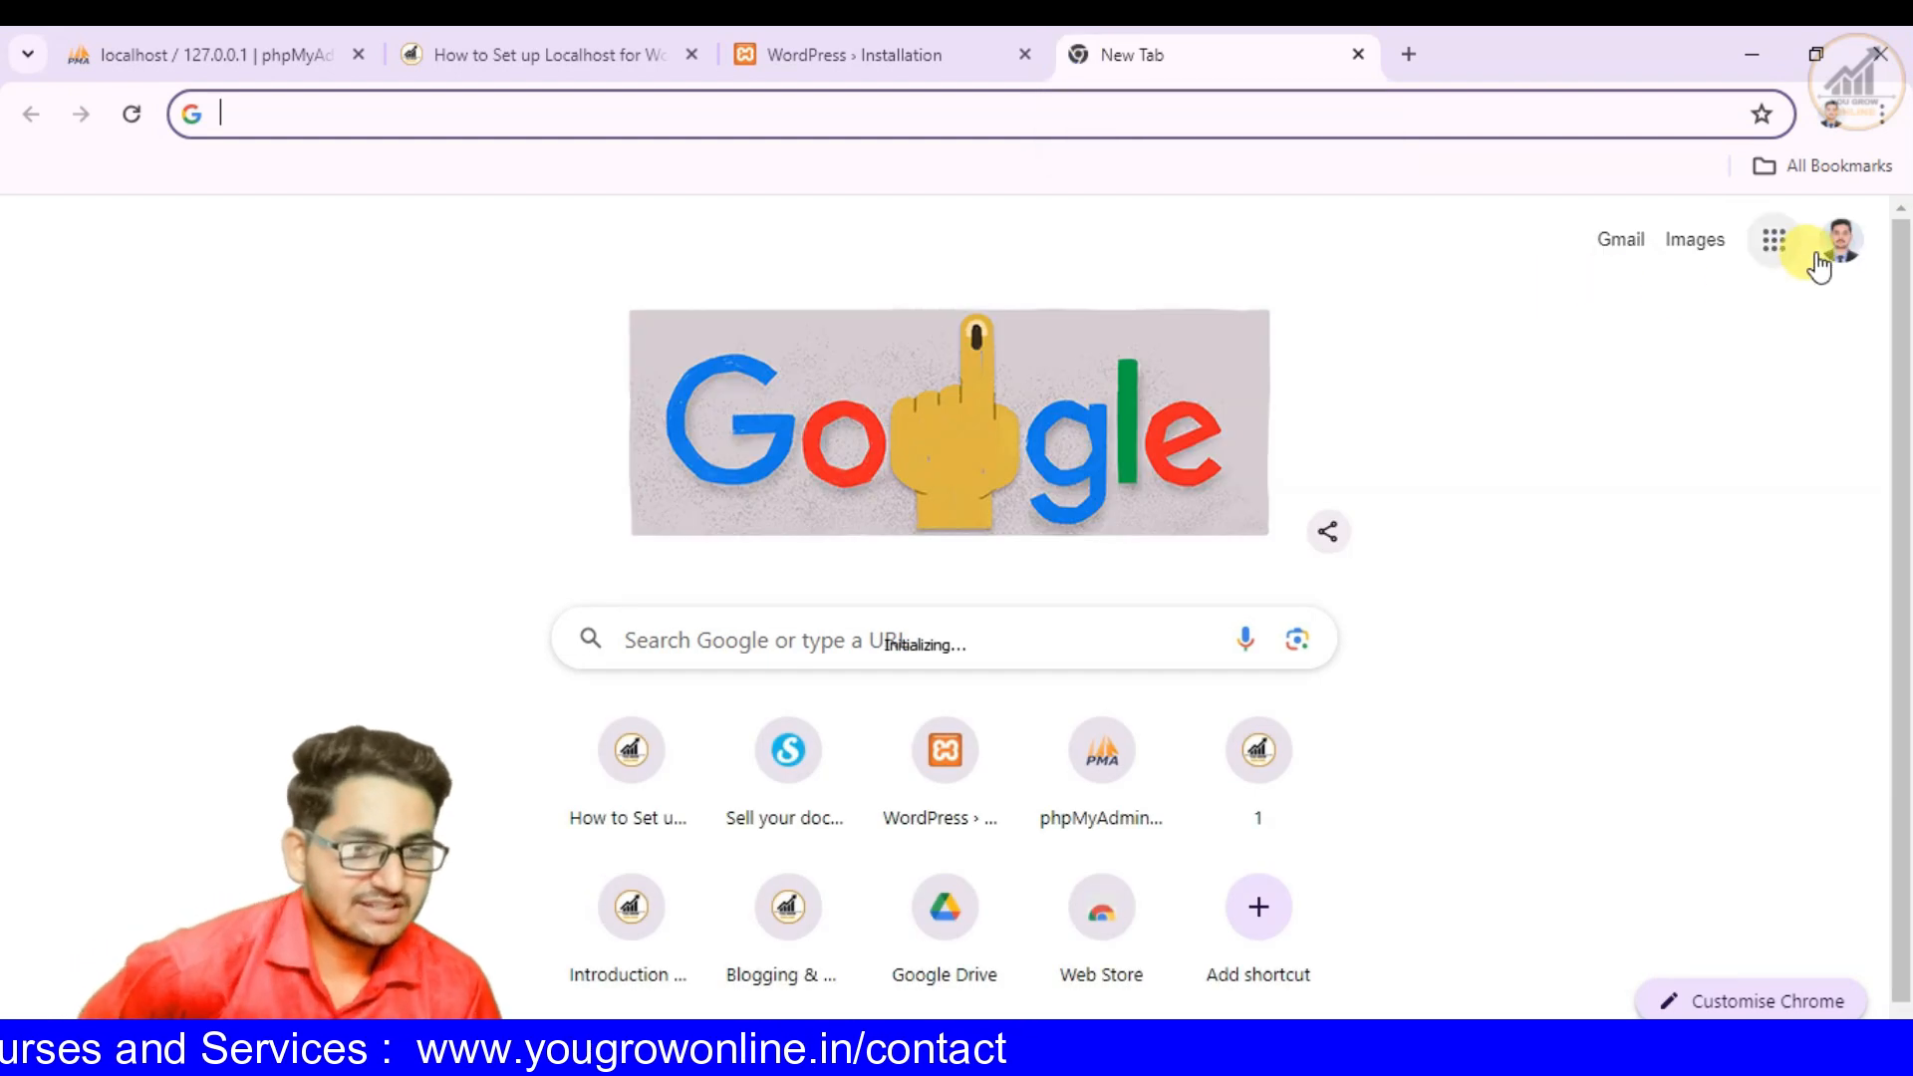
click(1833, 244)
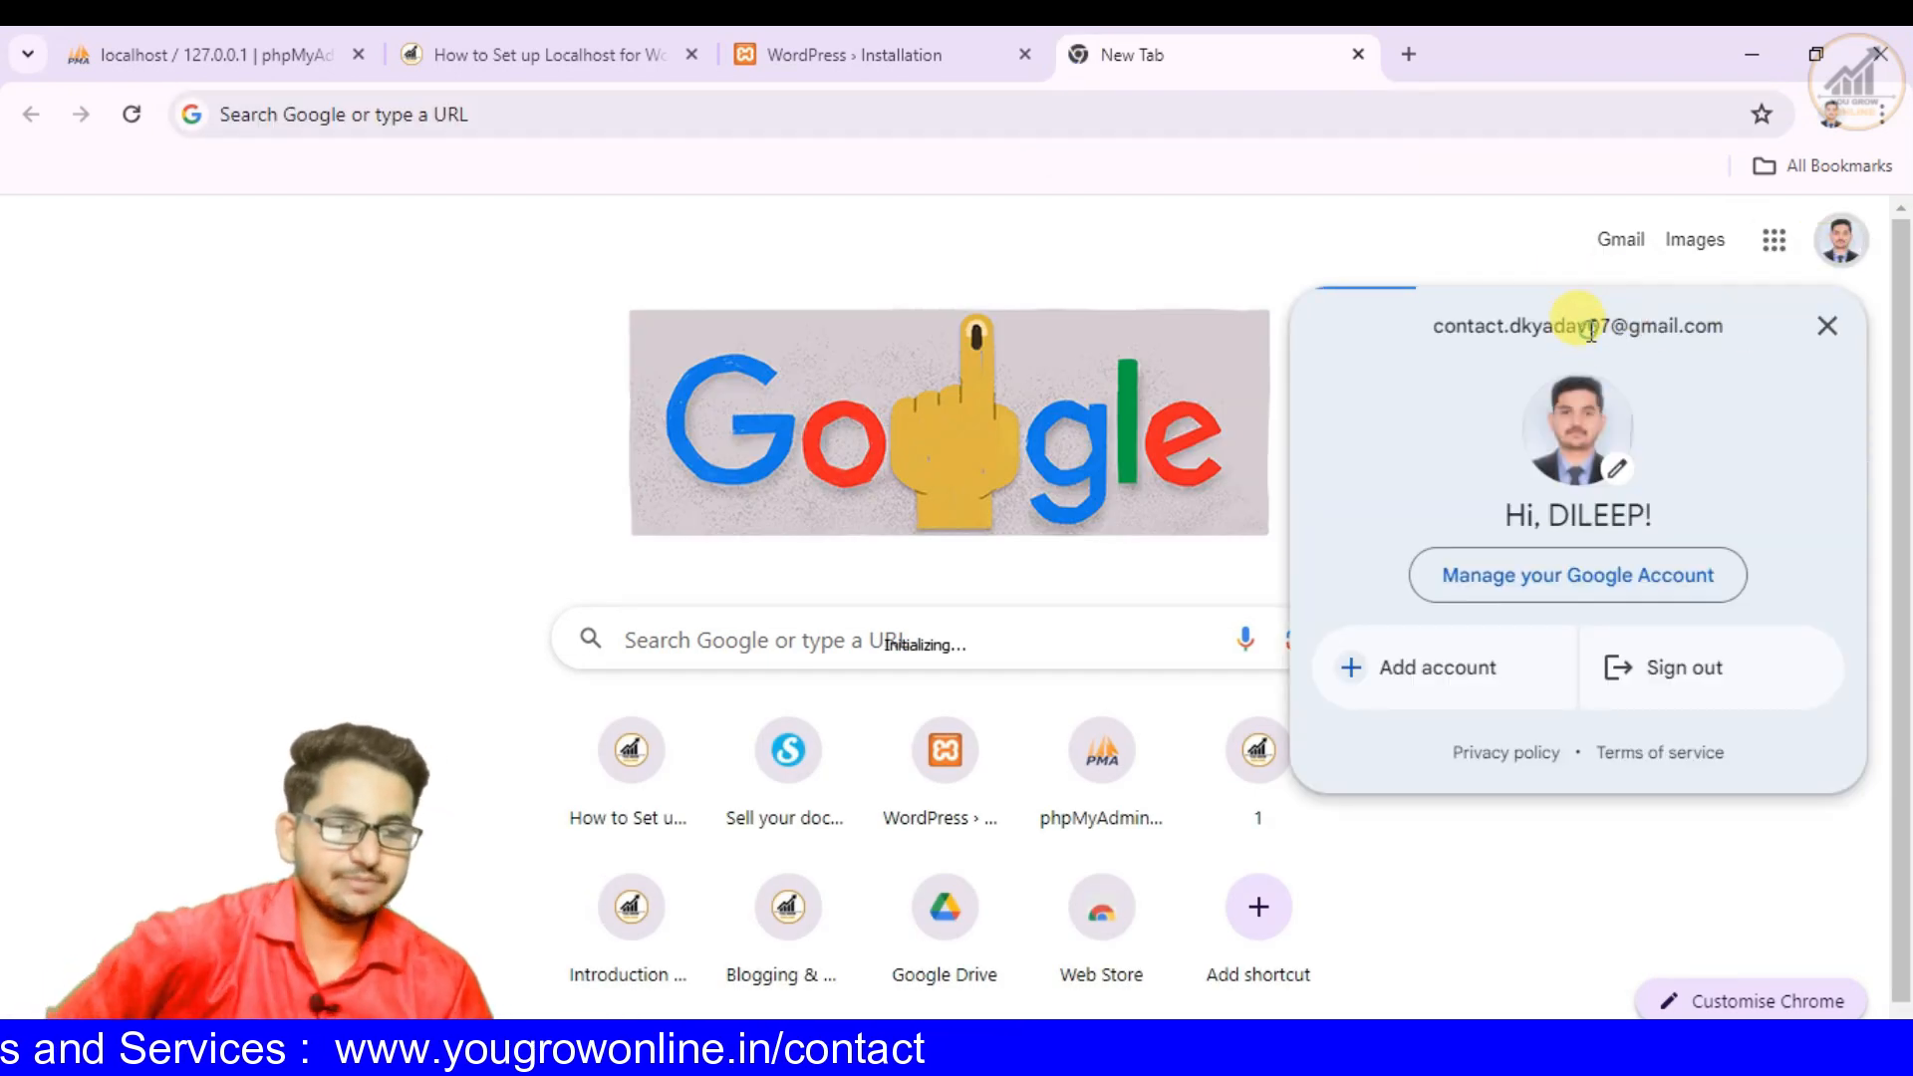
triple_click(1591, 332)
key(ctrl+c)
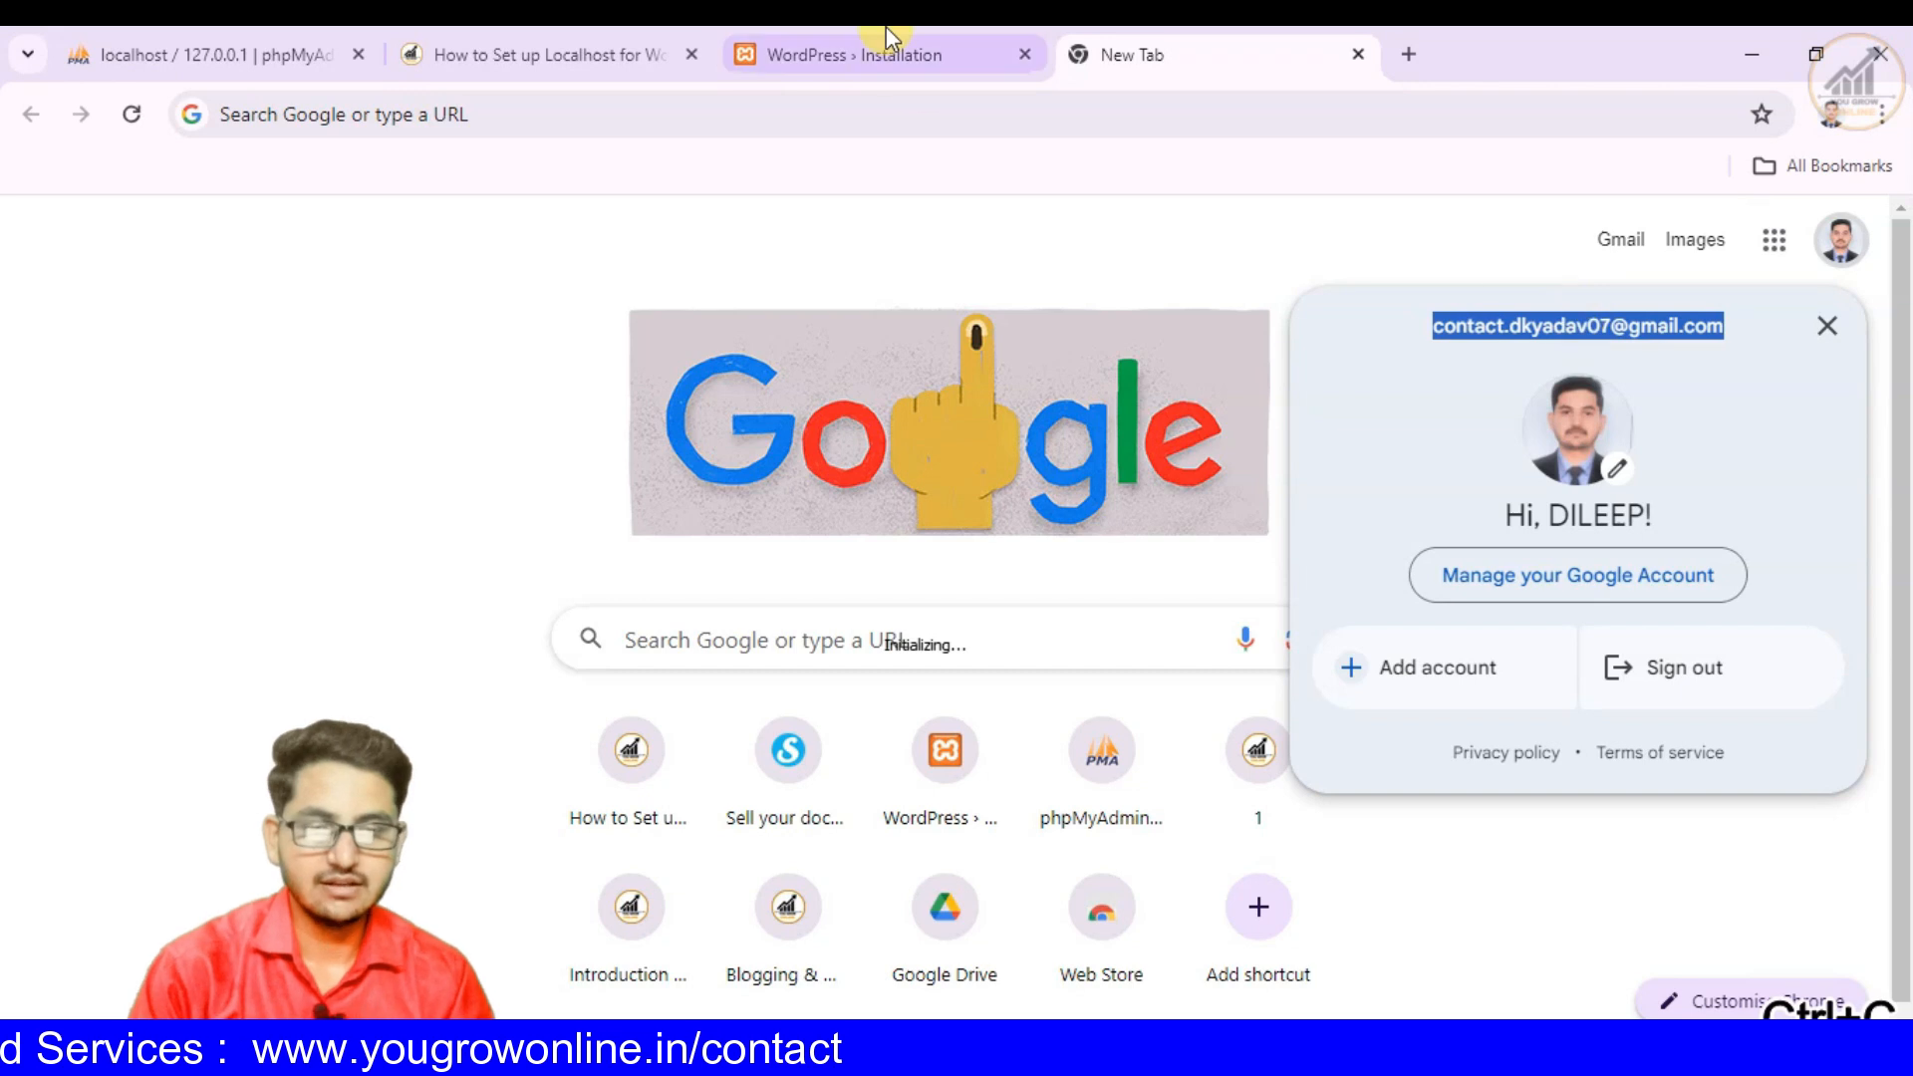
click(552, 42)
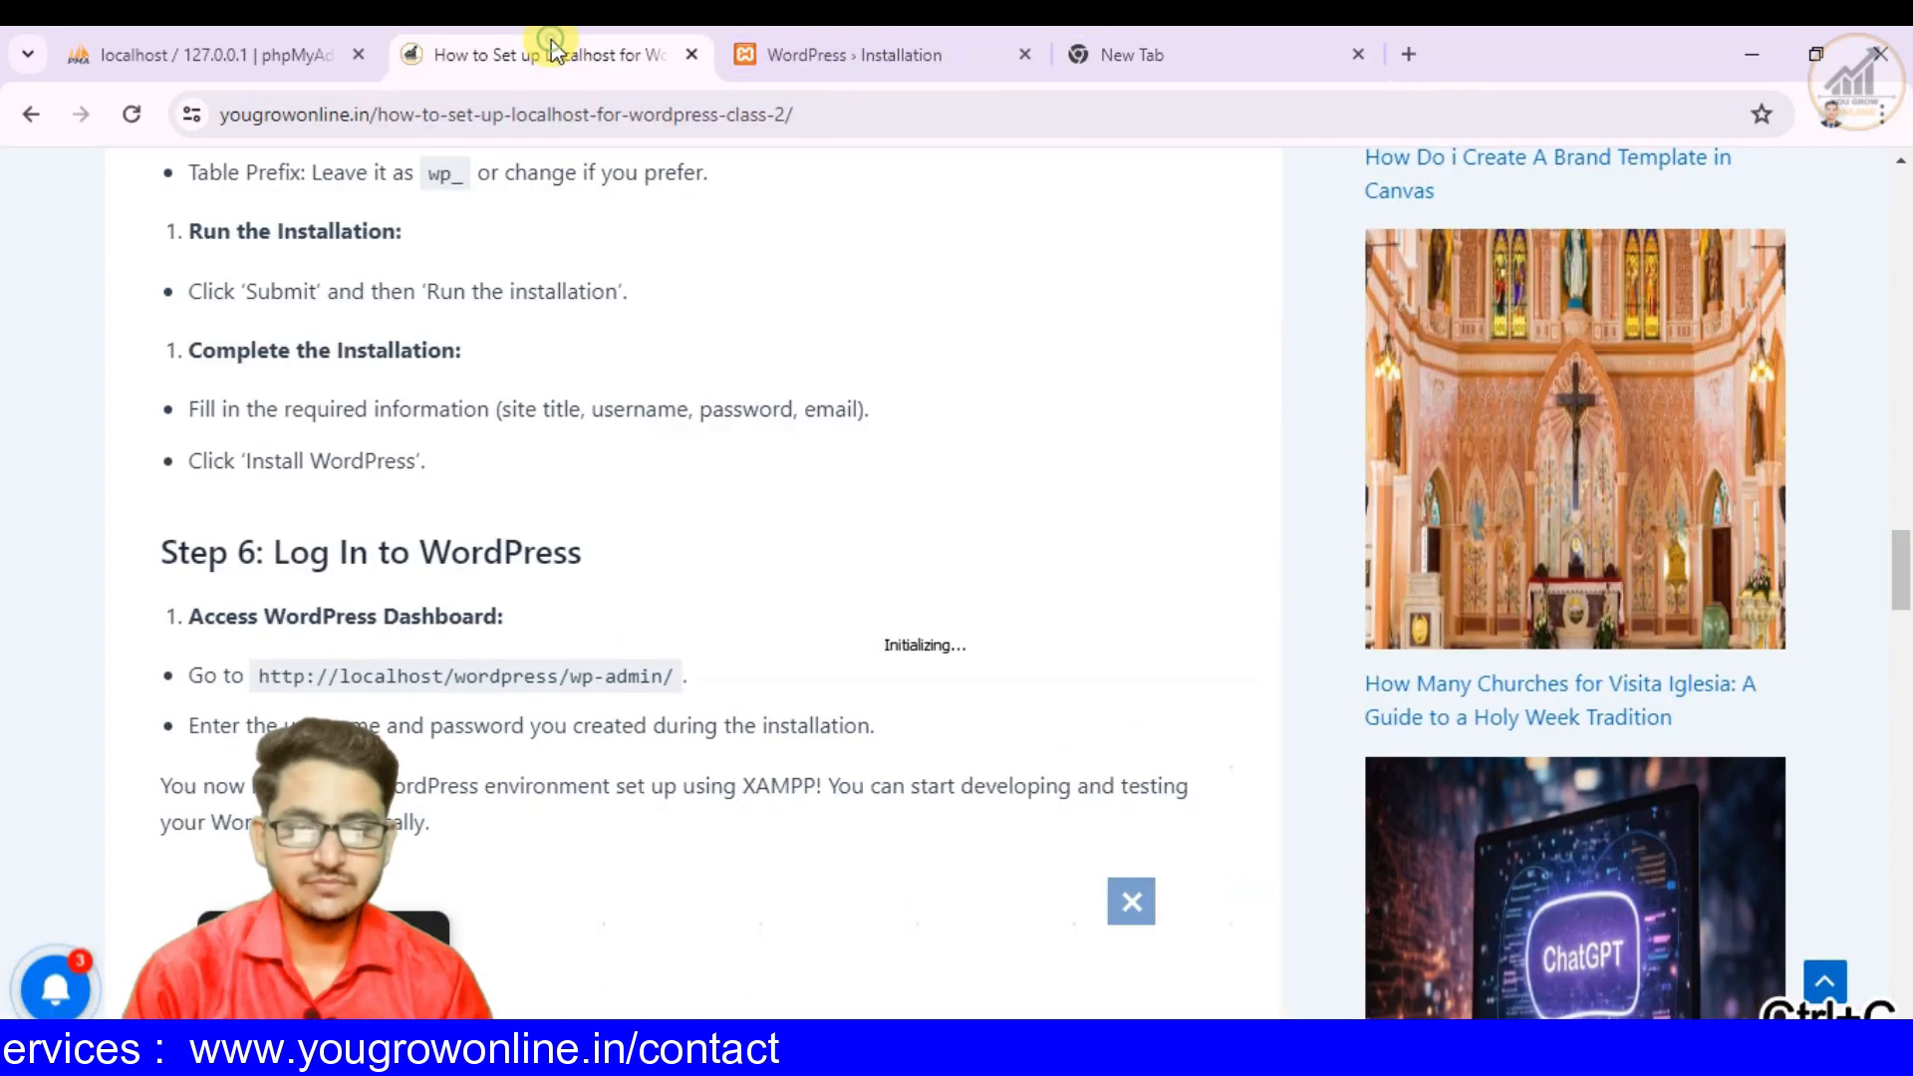
click(828, 58)
key(ctrl+v)
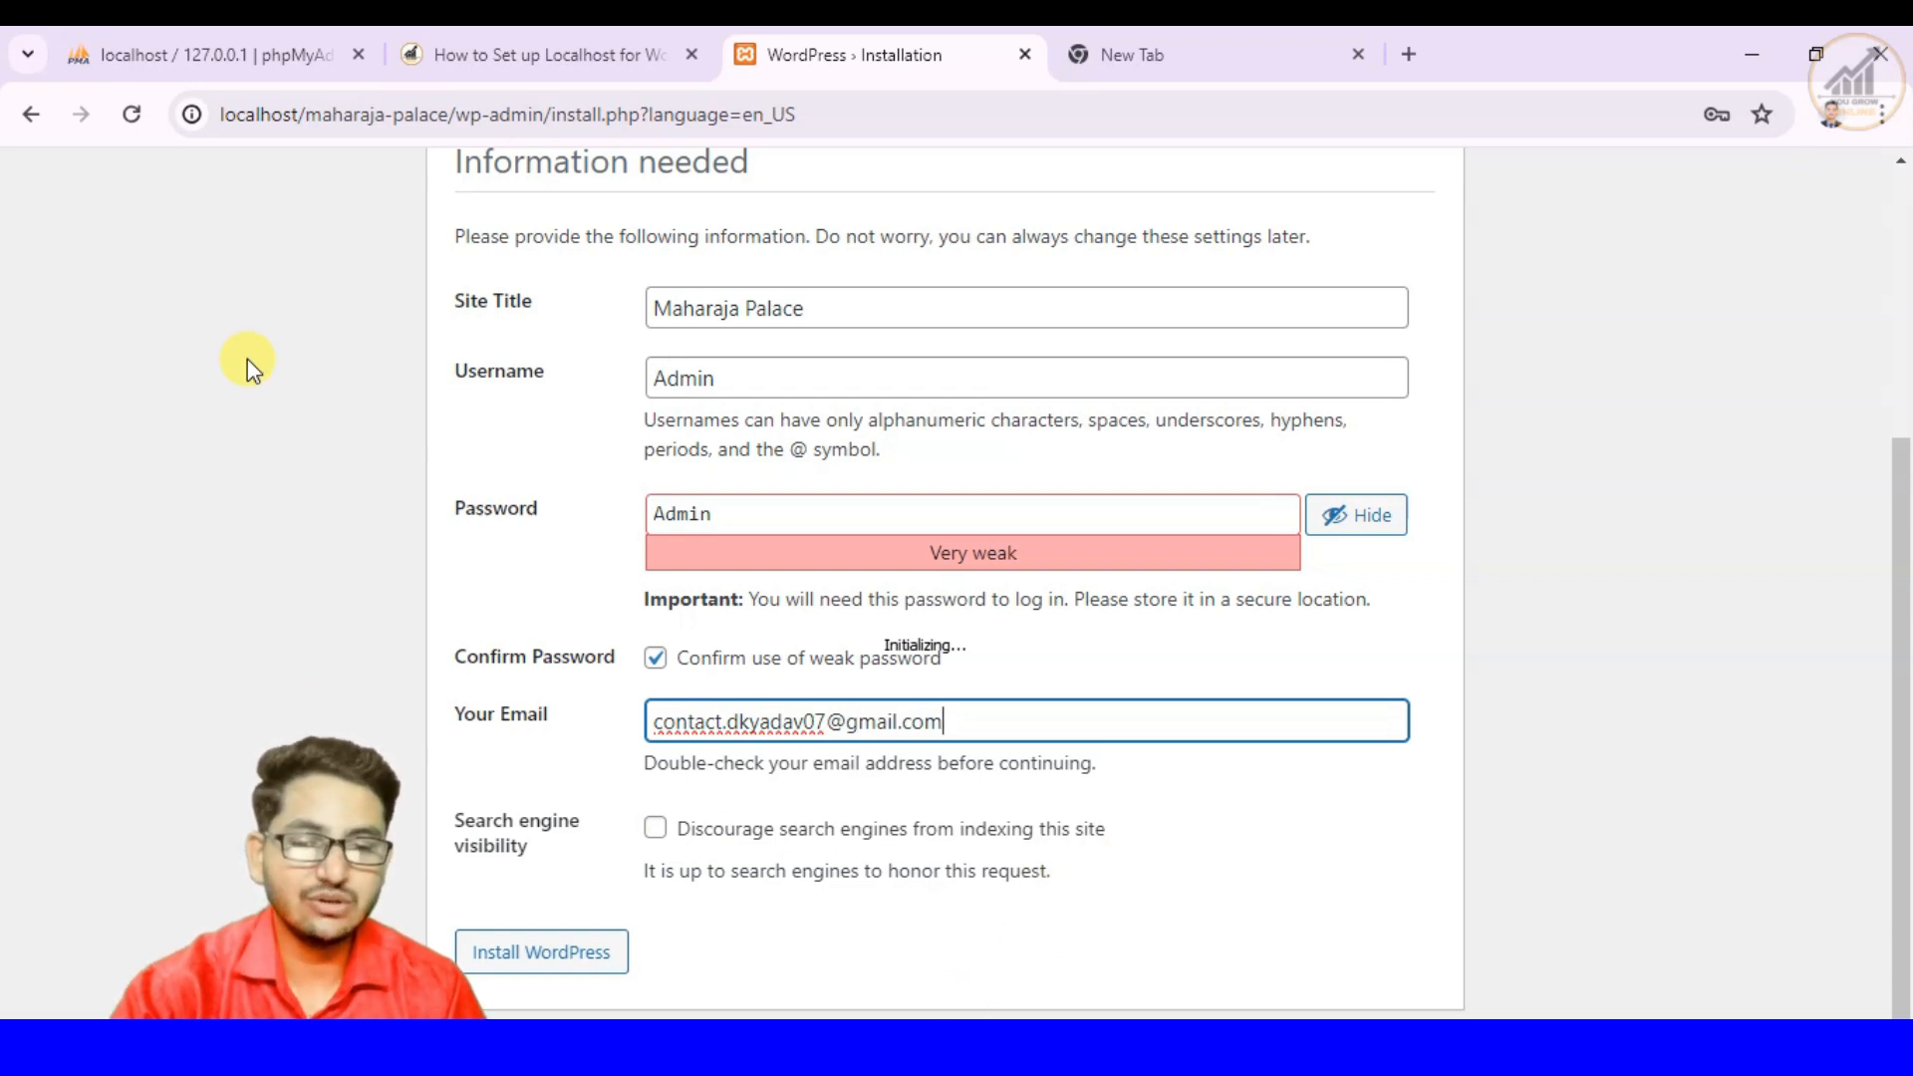
- Review the completed site information, leave search engine indexing allowed, and install WordPress
scroll(662, 490, up, 2)
scroll(661, 490, up, 2)
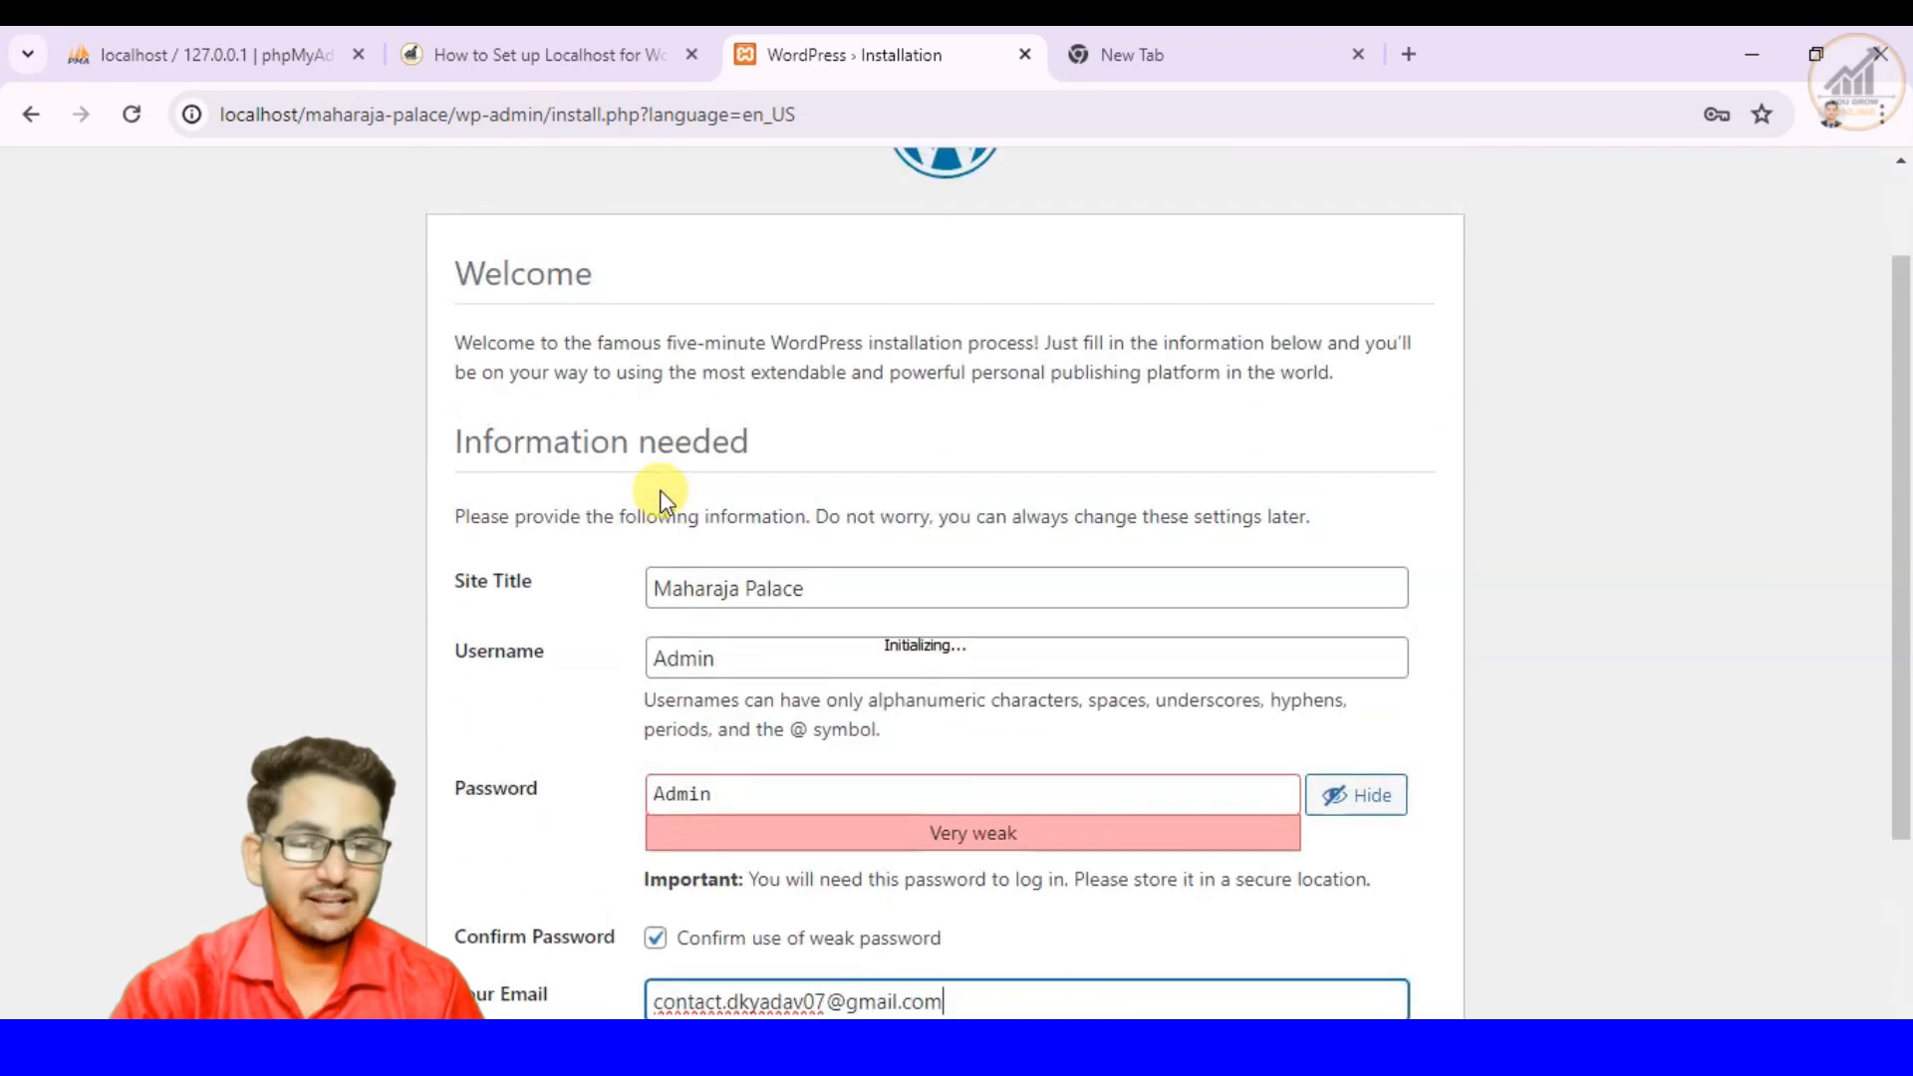
scroll(661, 490, down, 3)
scroll(662, 490, up, 2)
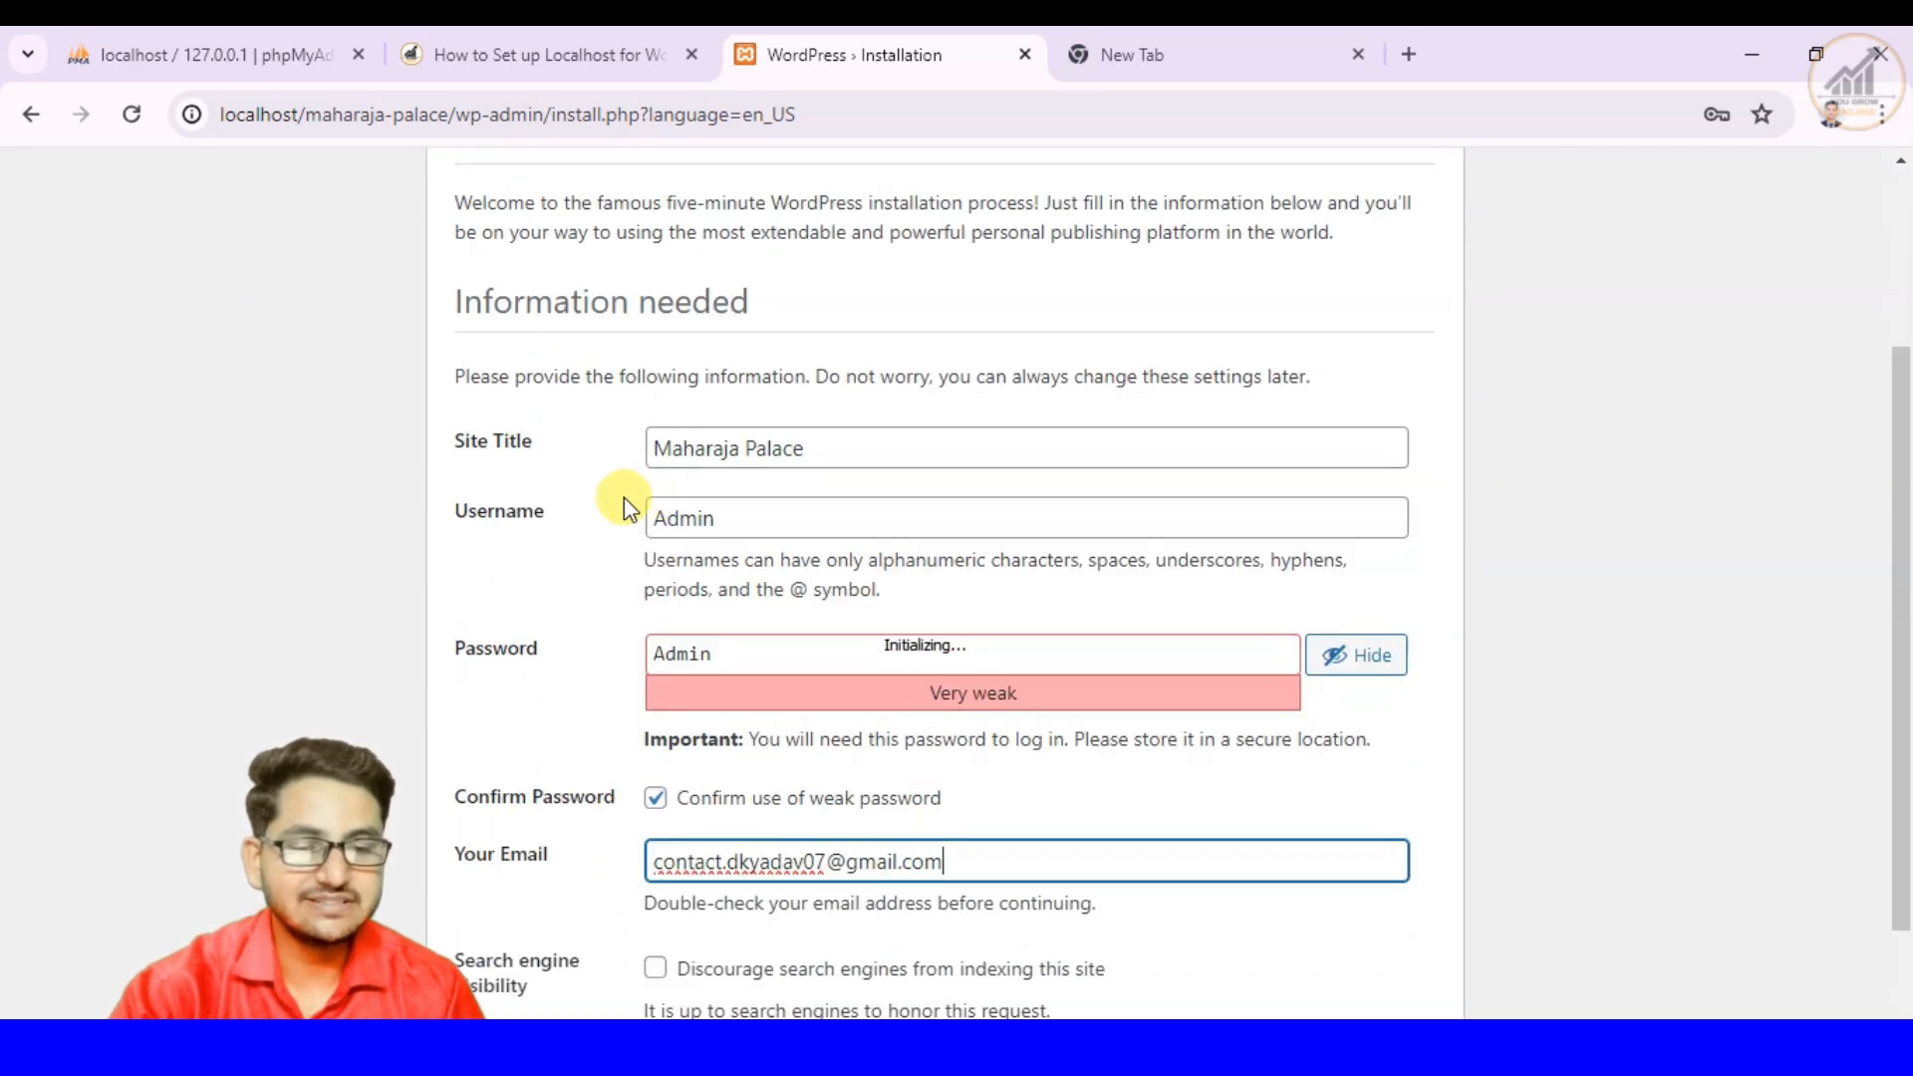
scroll(624, 501, down, 2)
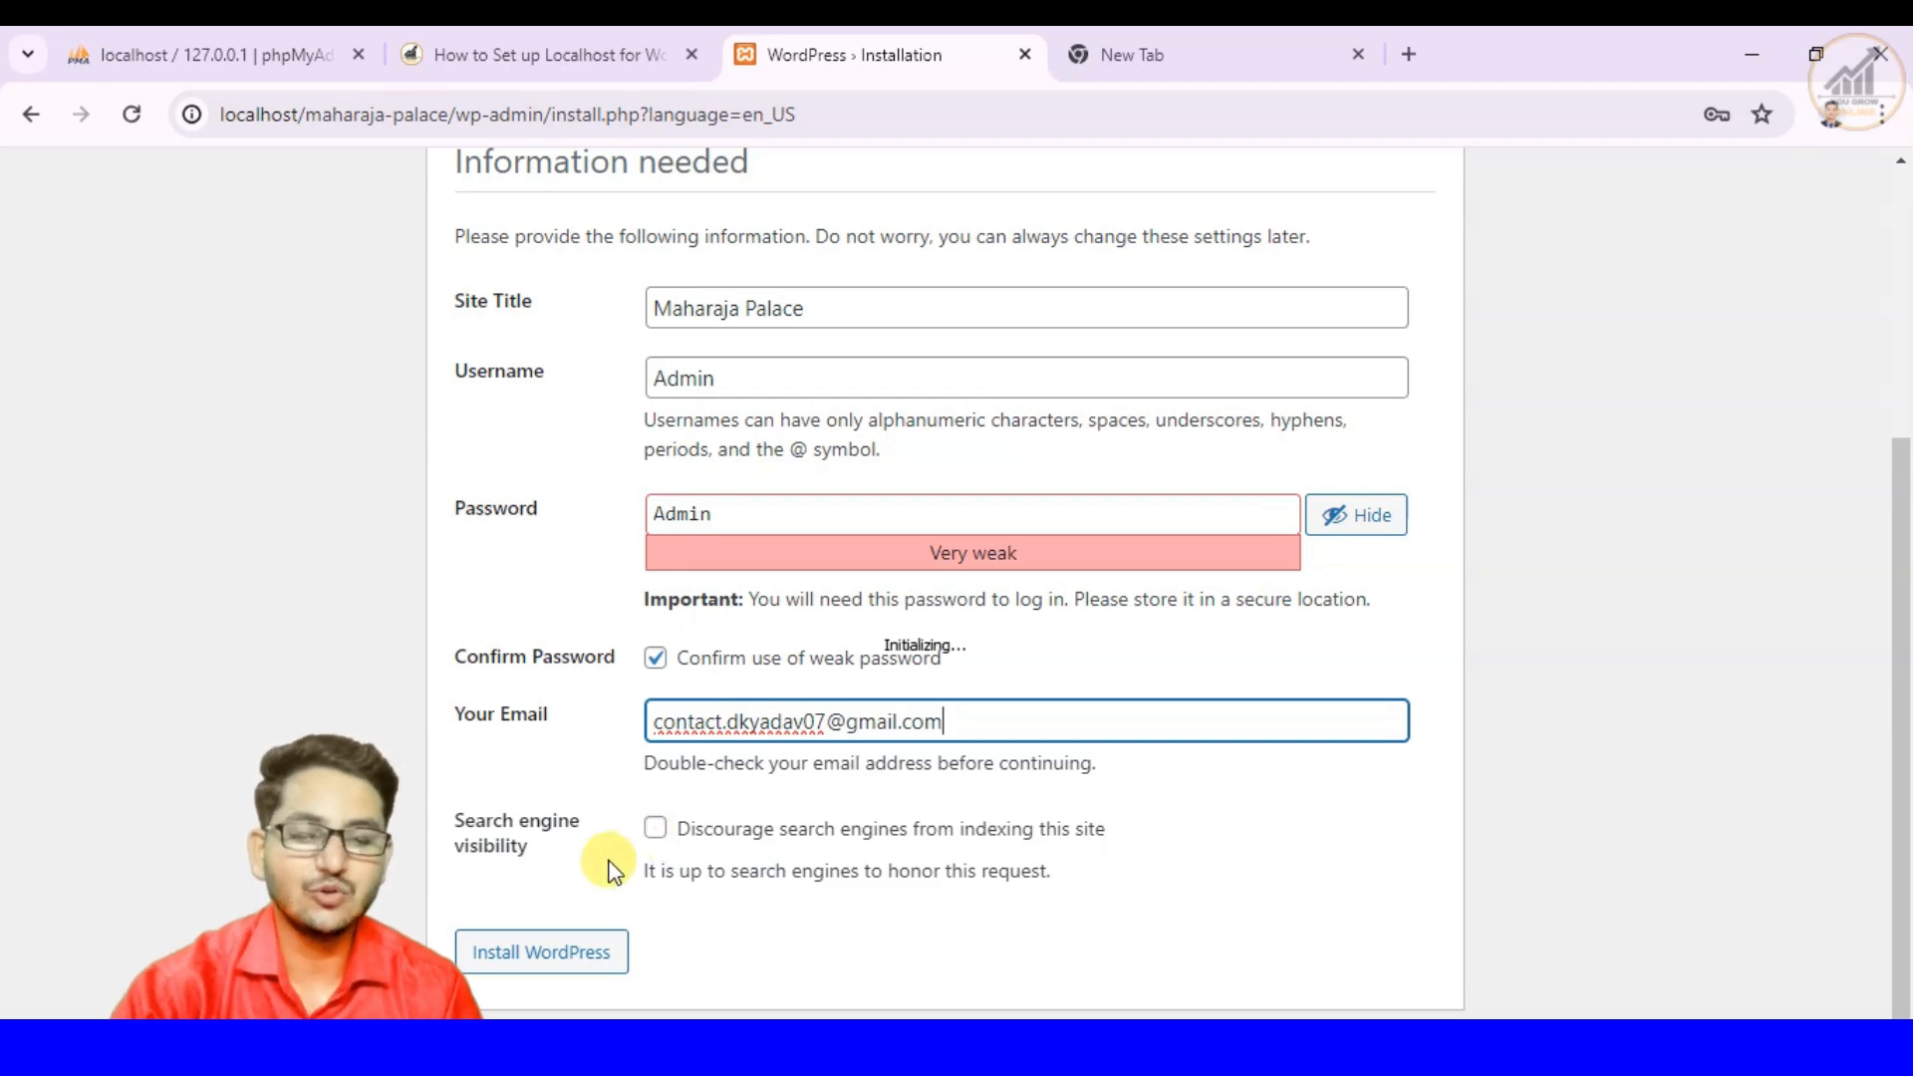
click(556, 968)
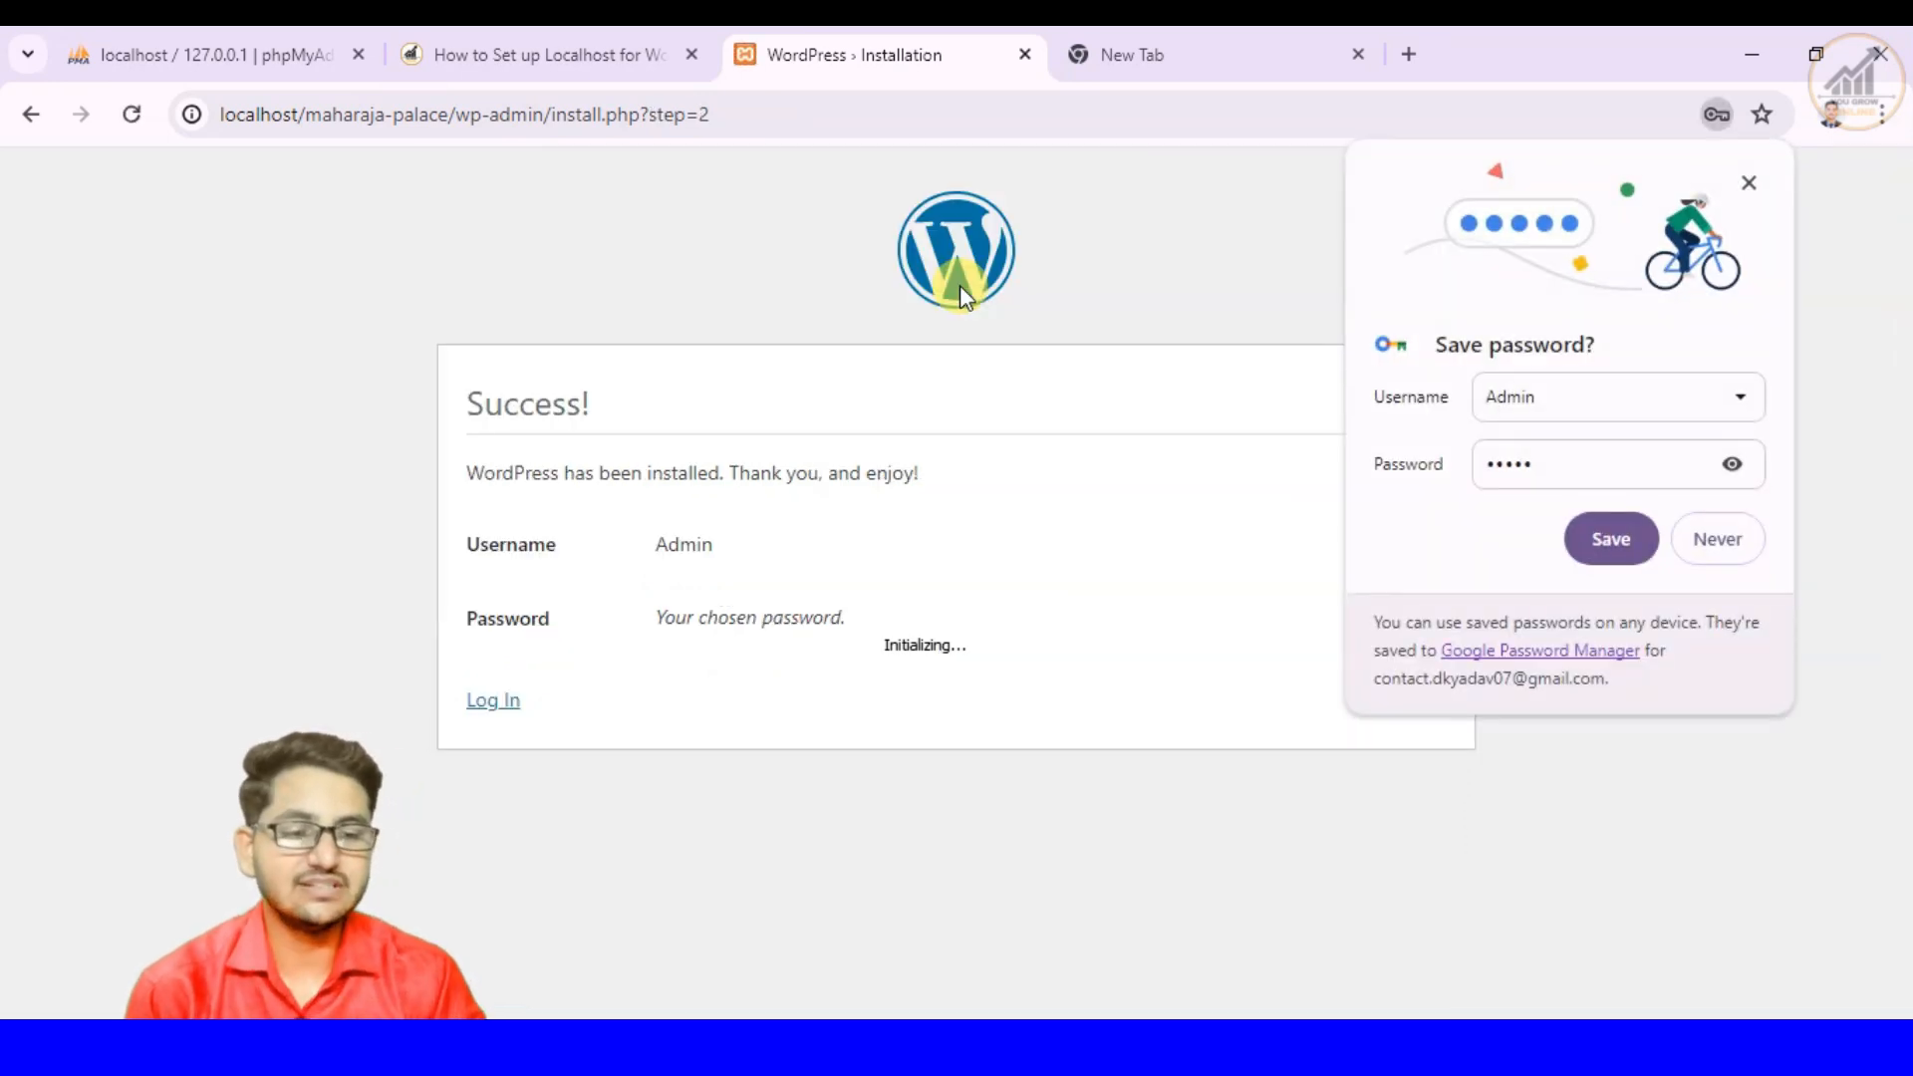
- Decline saving the password in the browser and open the login page of the Maharaja Palace site
click(1713, 539)
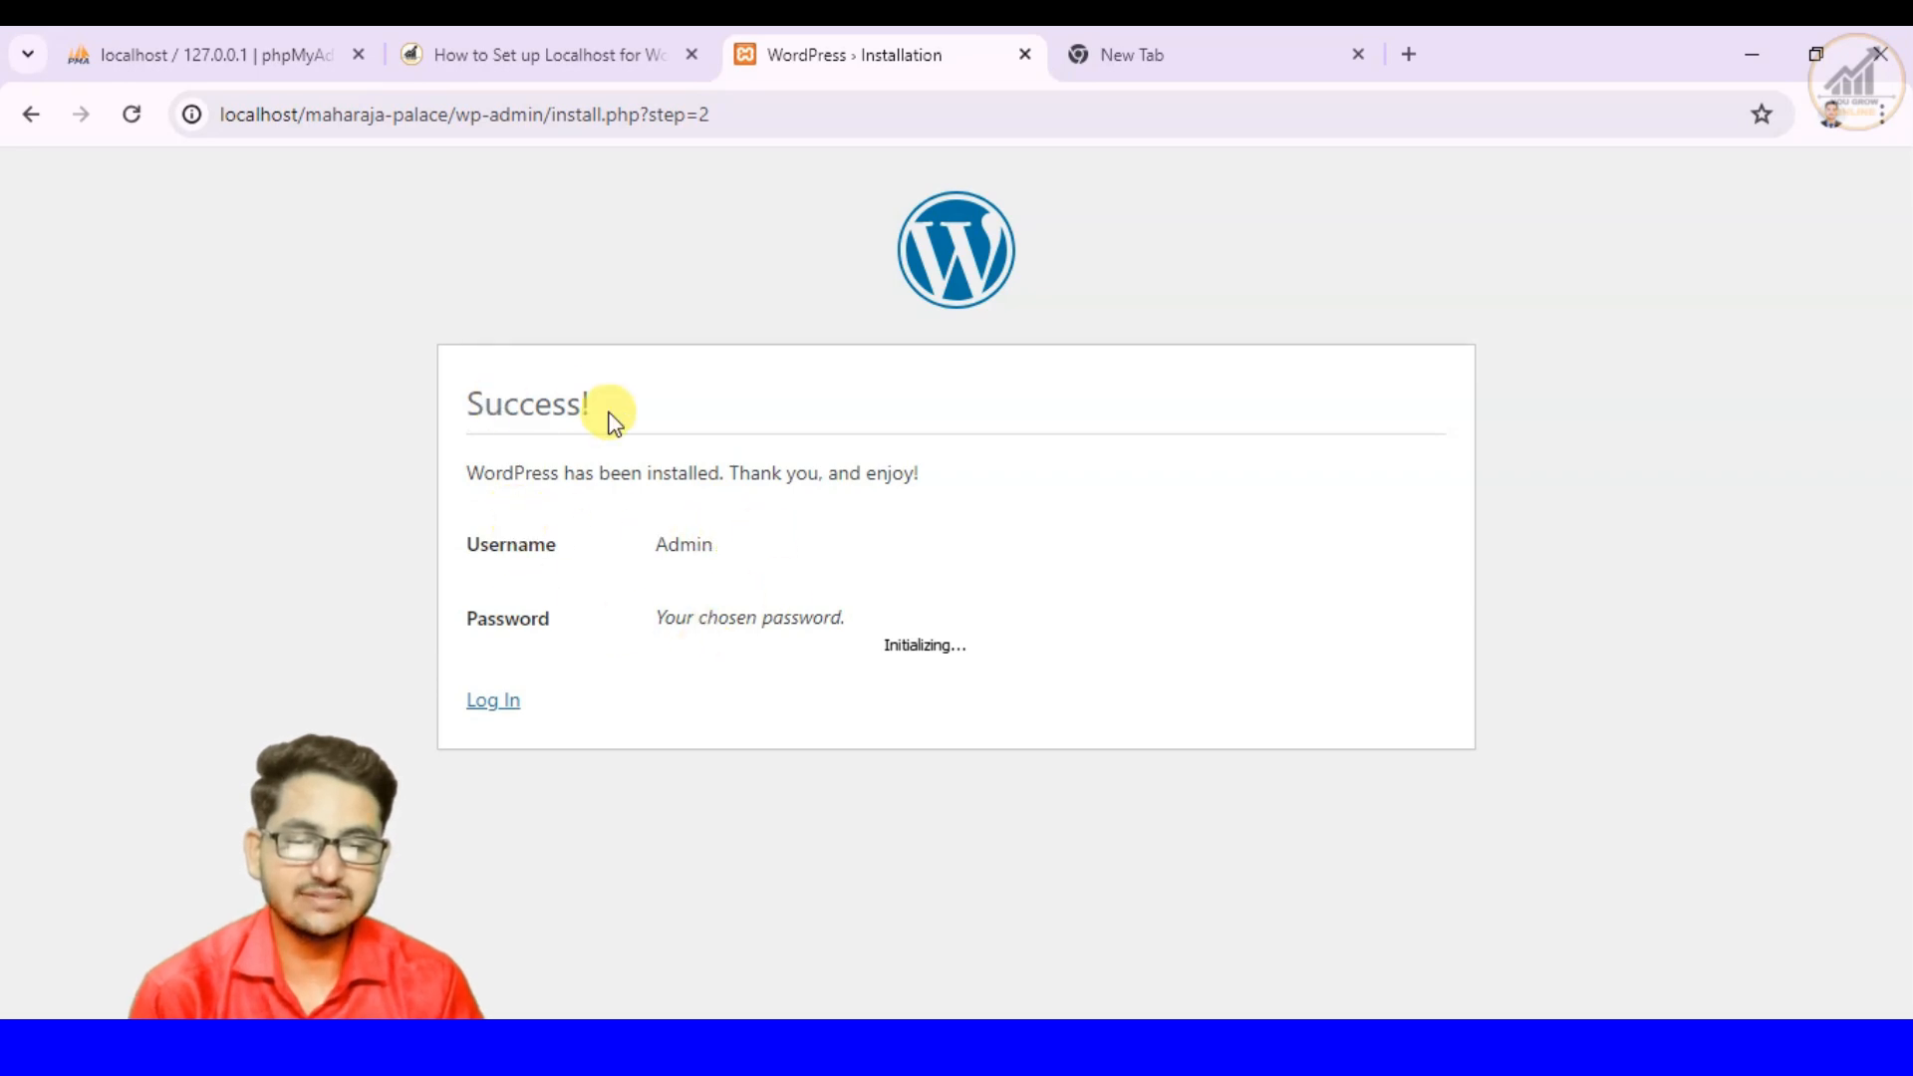
click(486, 706)
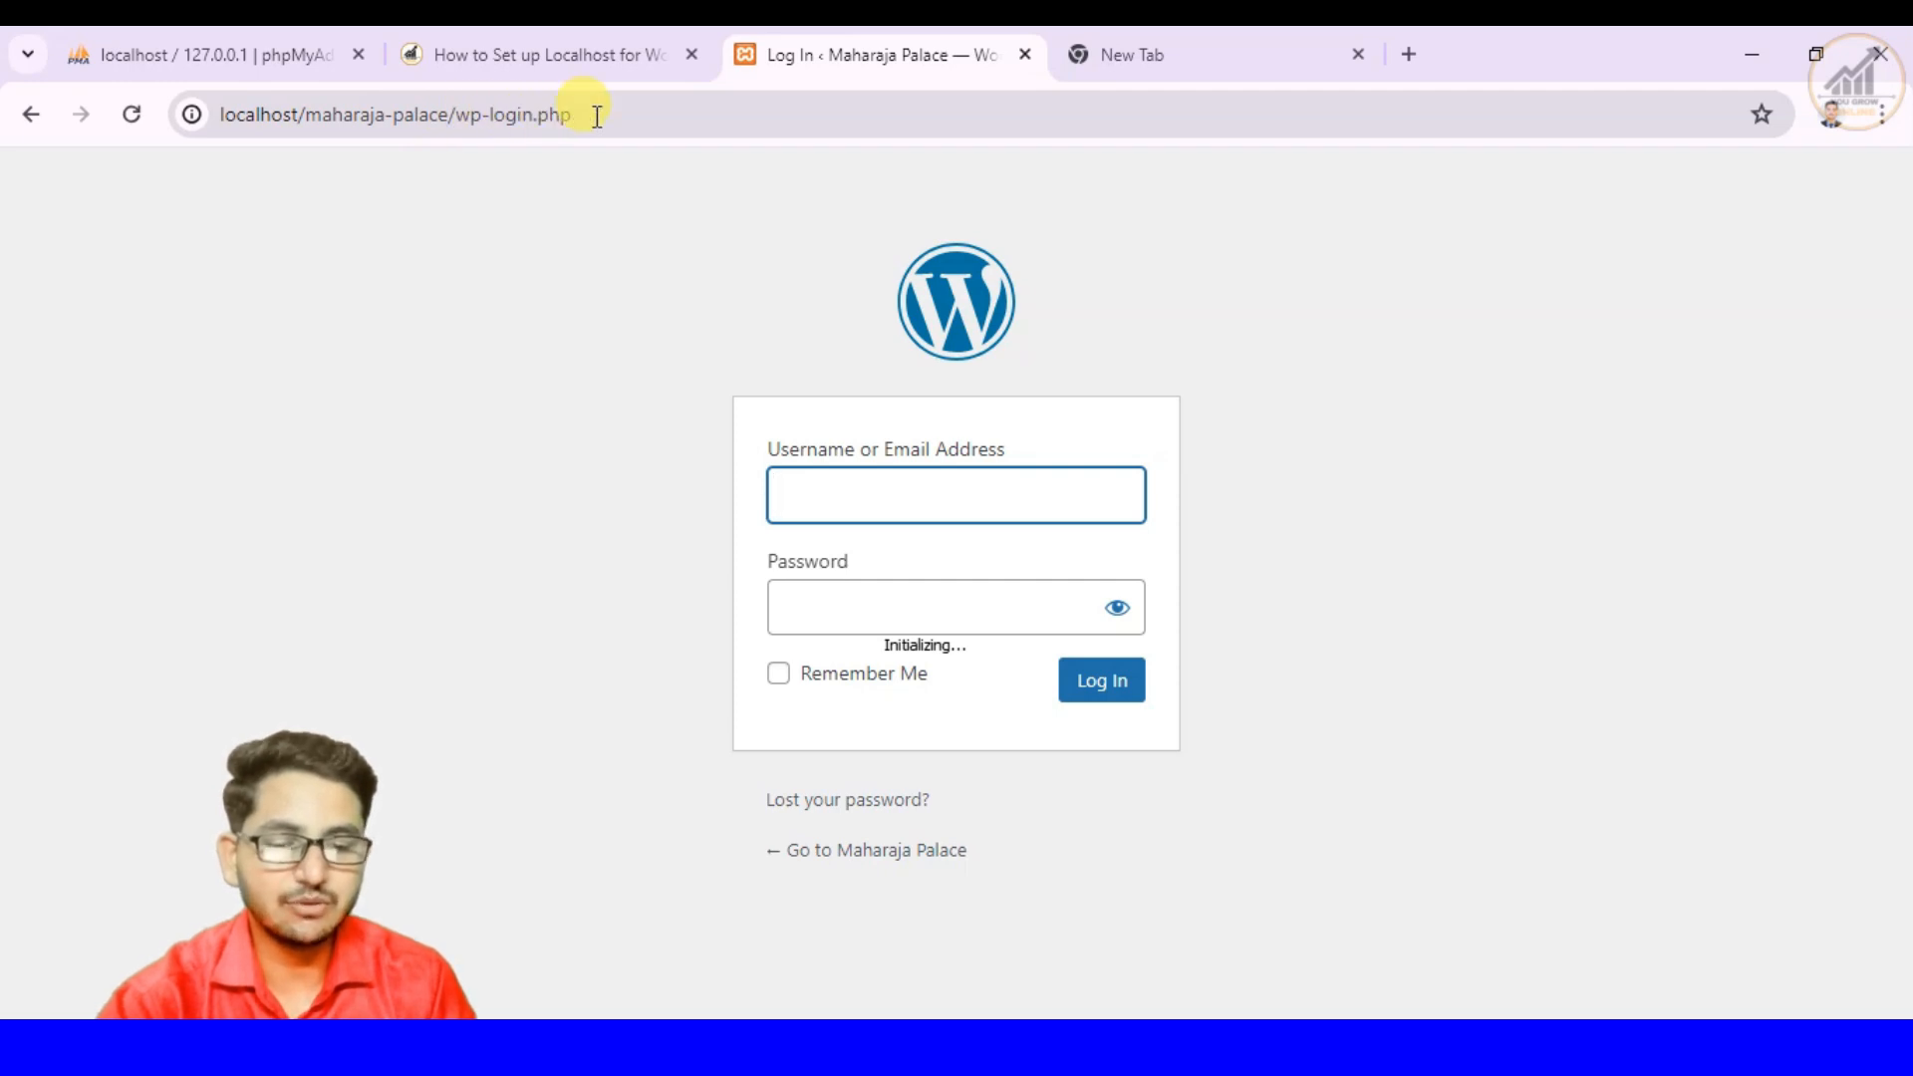
click(892, 1046)
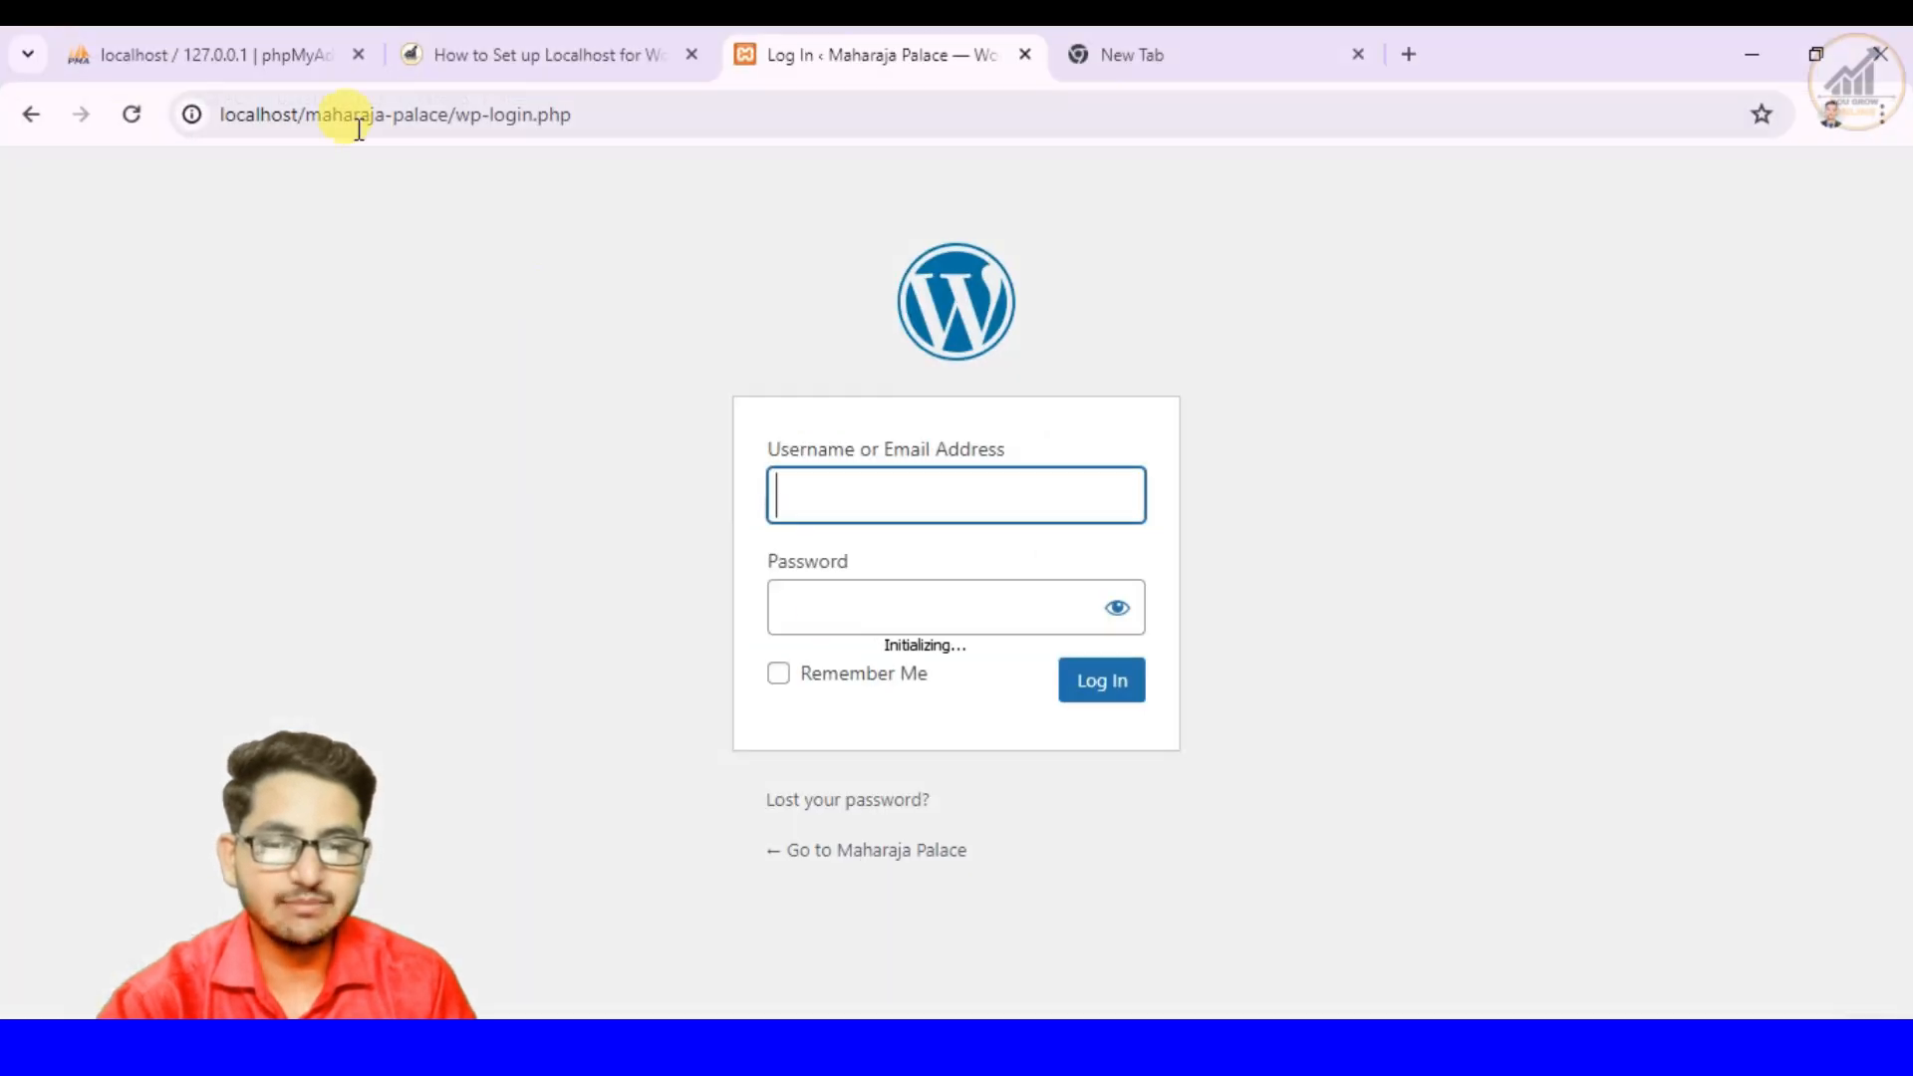
- Read the article's Step 6: Log In to WordPress and recheck the site folder in htdocs
click(445, 61)
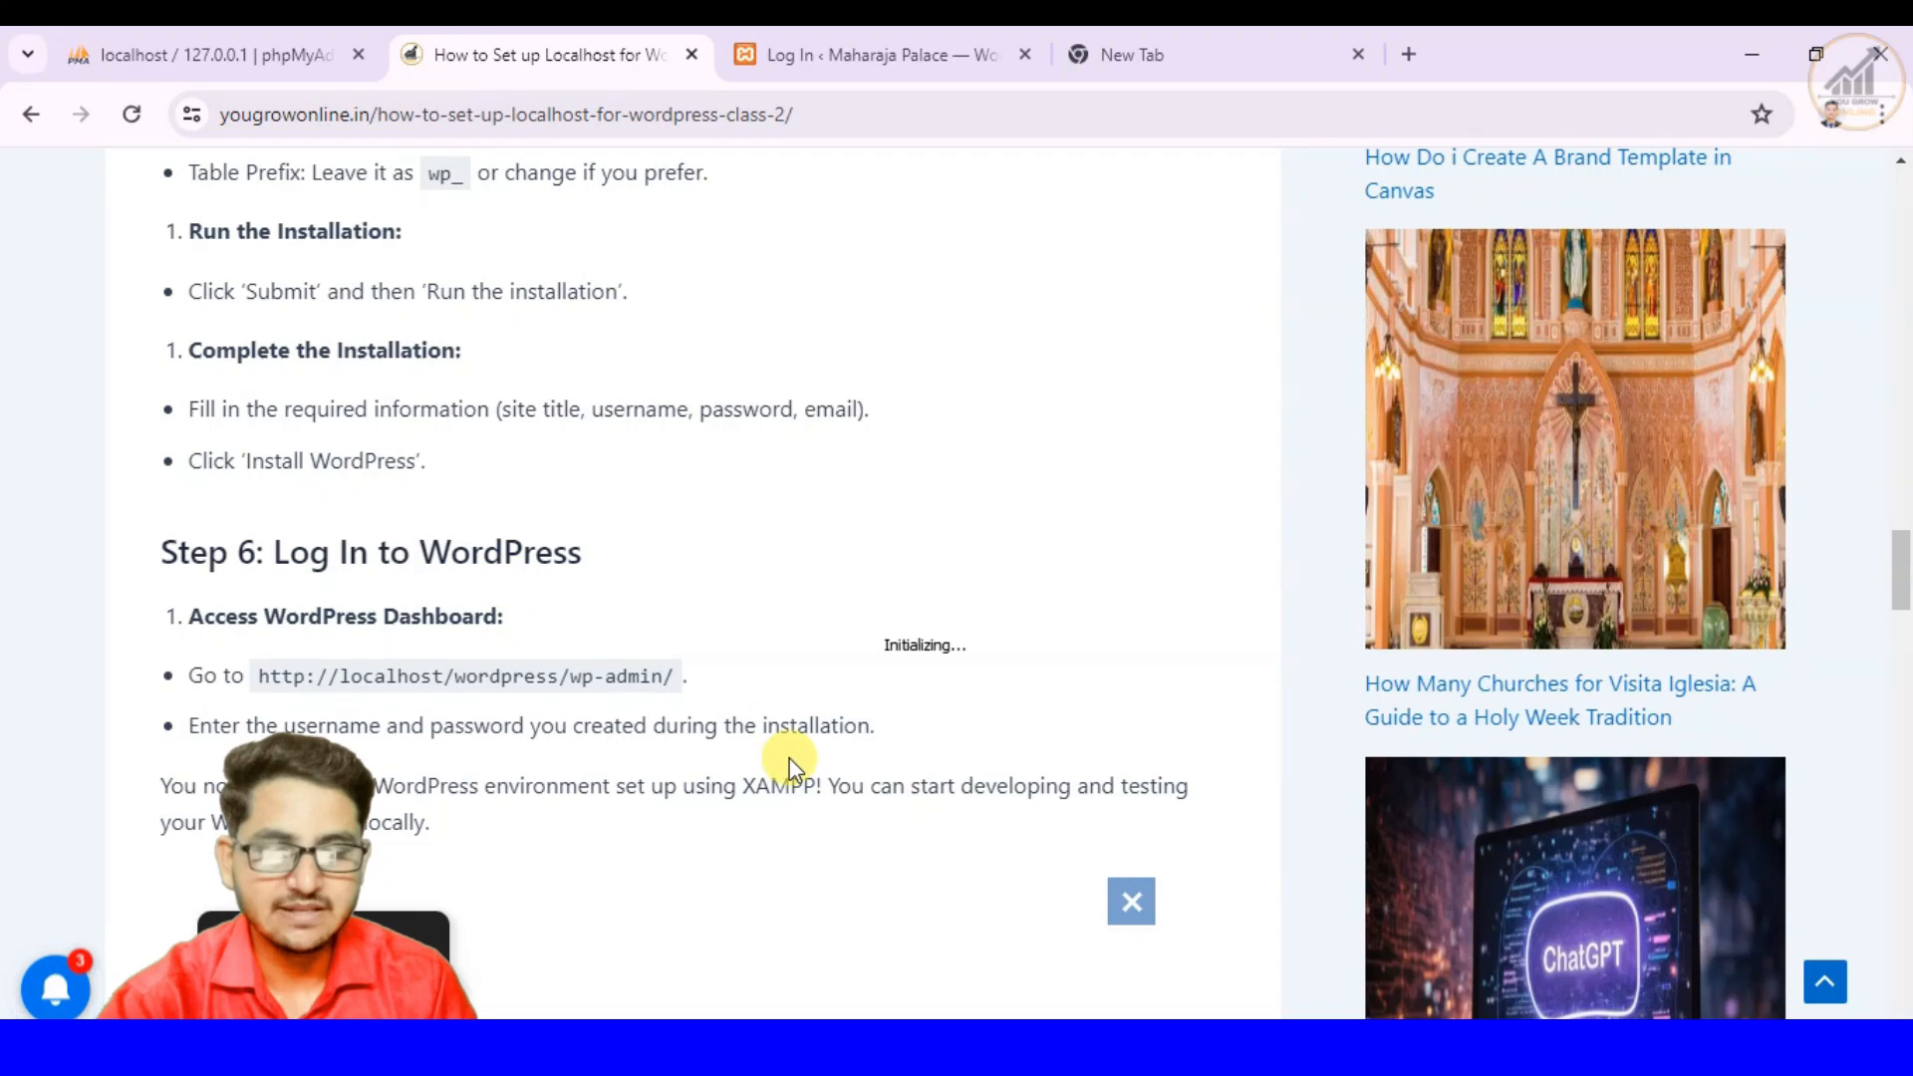
scroll(789, 757, down, 1)
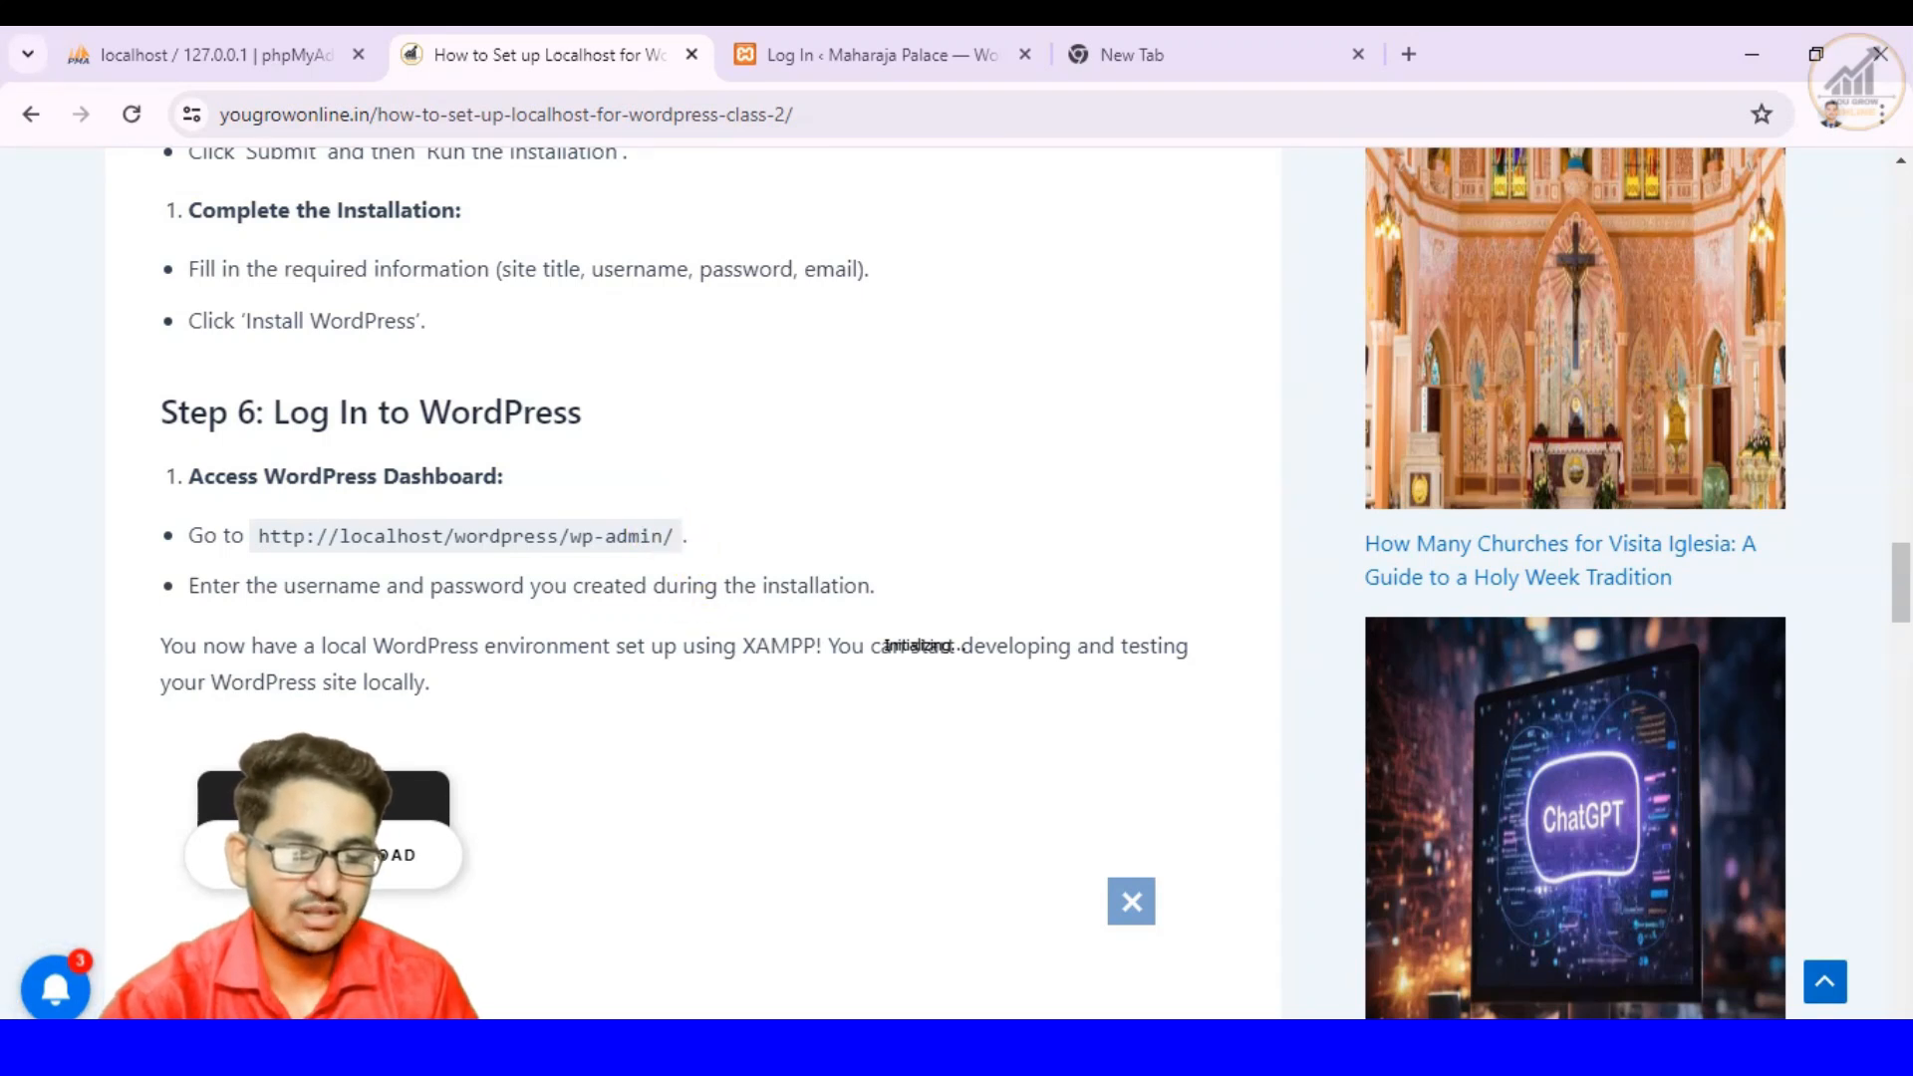
key(alt+Tab)
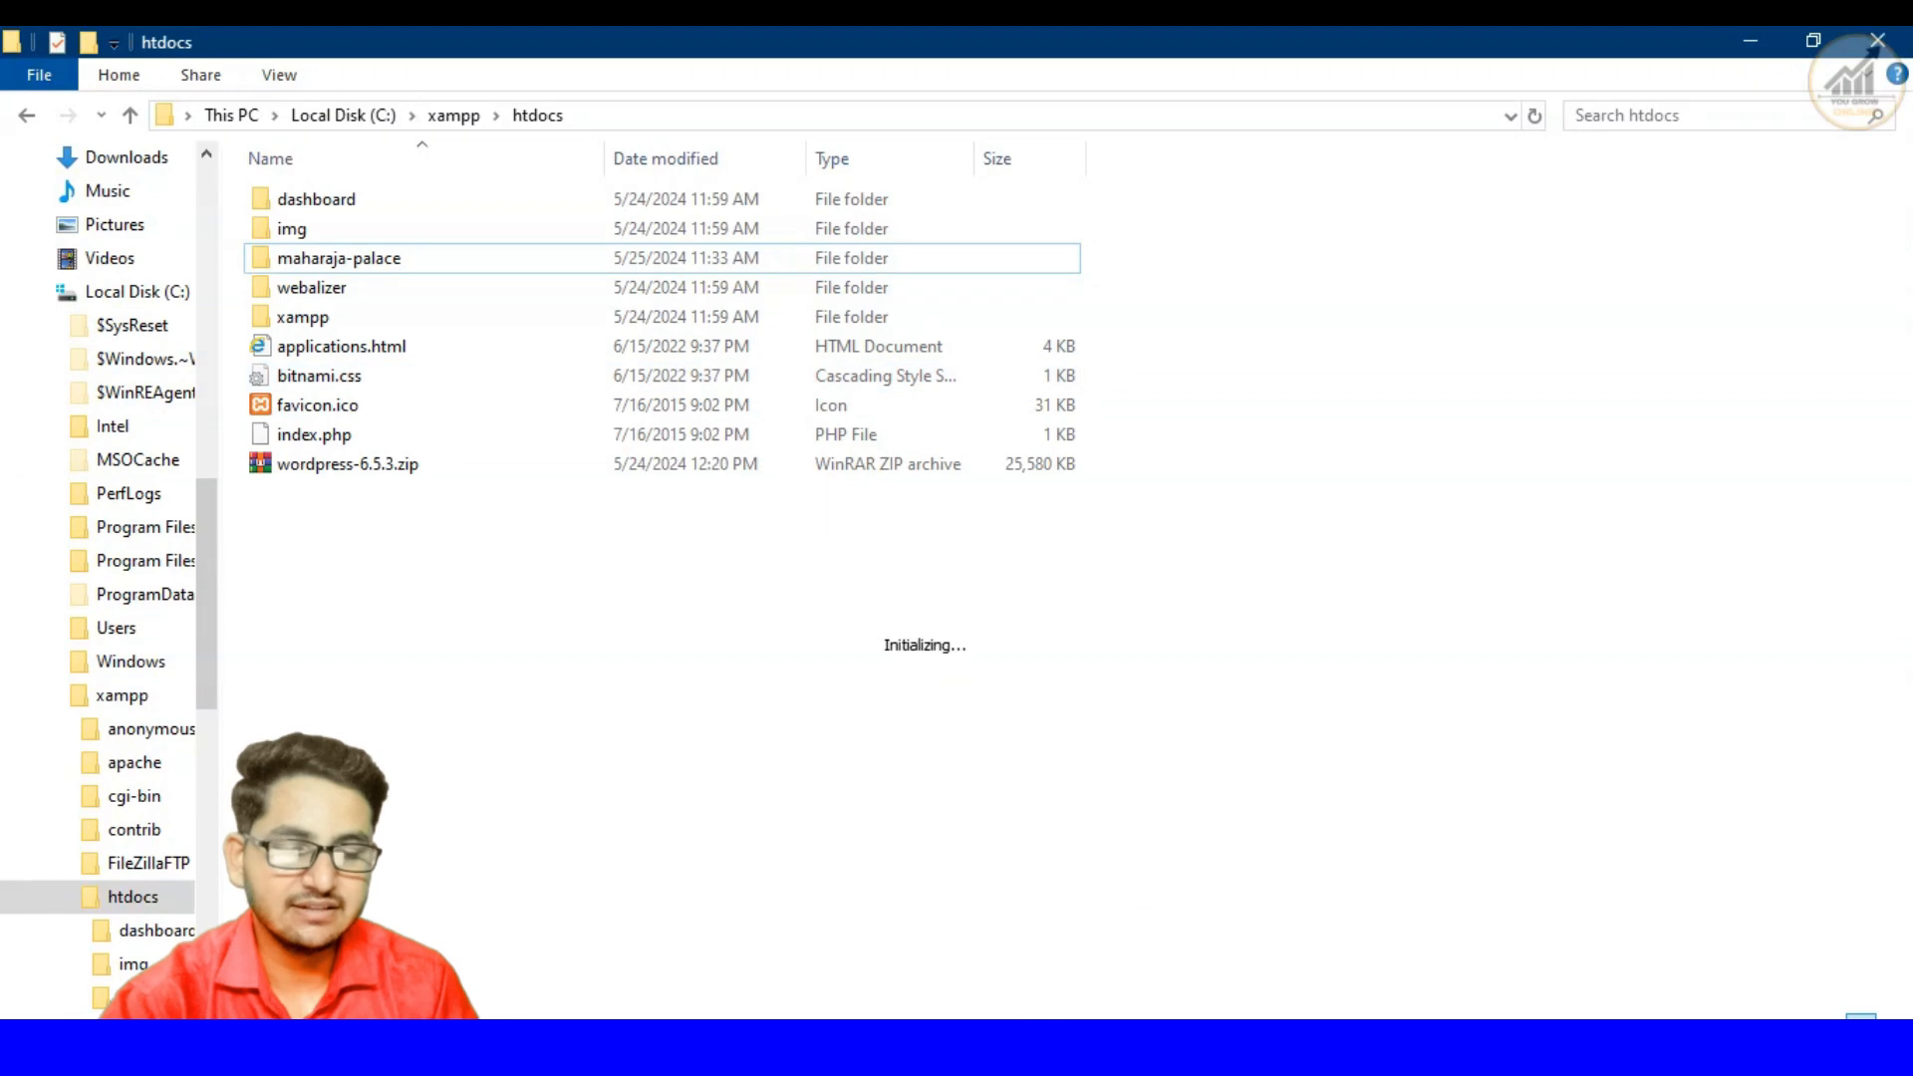
key(alt+Tab)
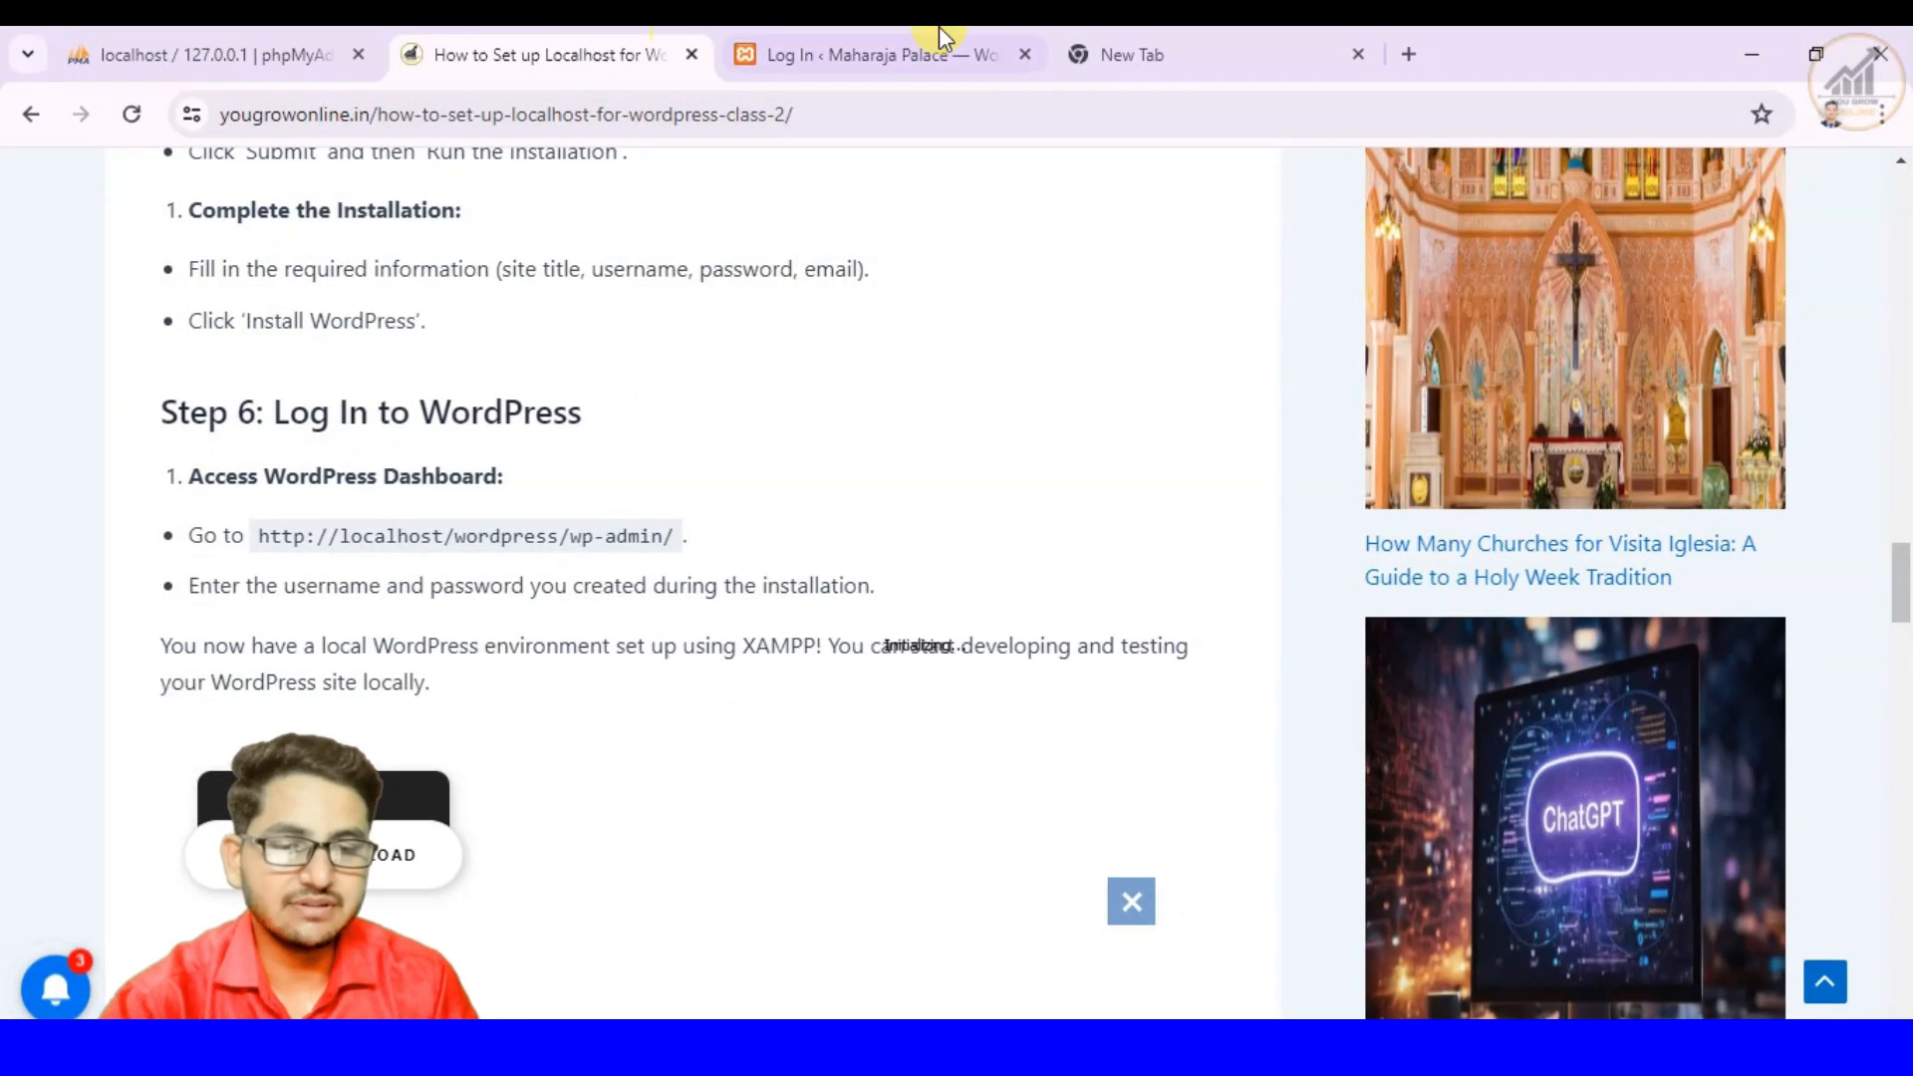
- Log in to the Maharaja Palace site with the username Admin and the account password
click(1122, 54)
click(900, 54)
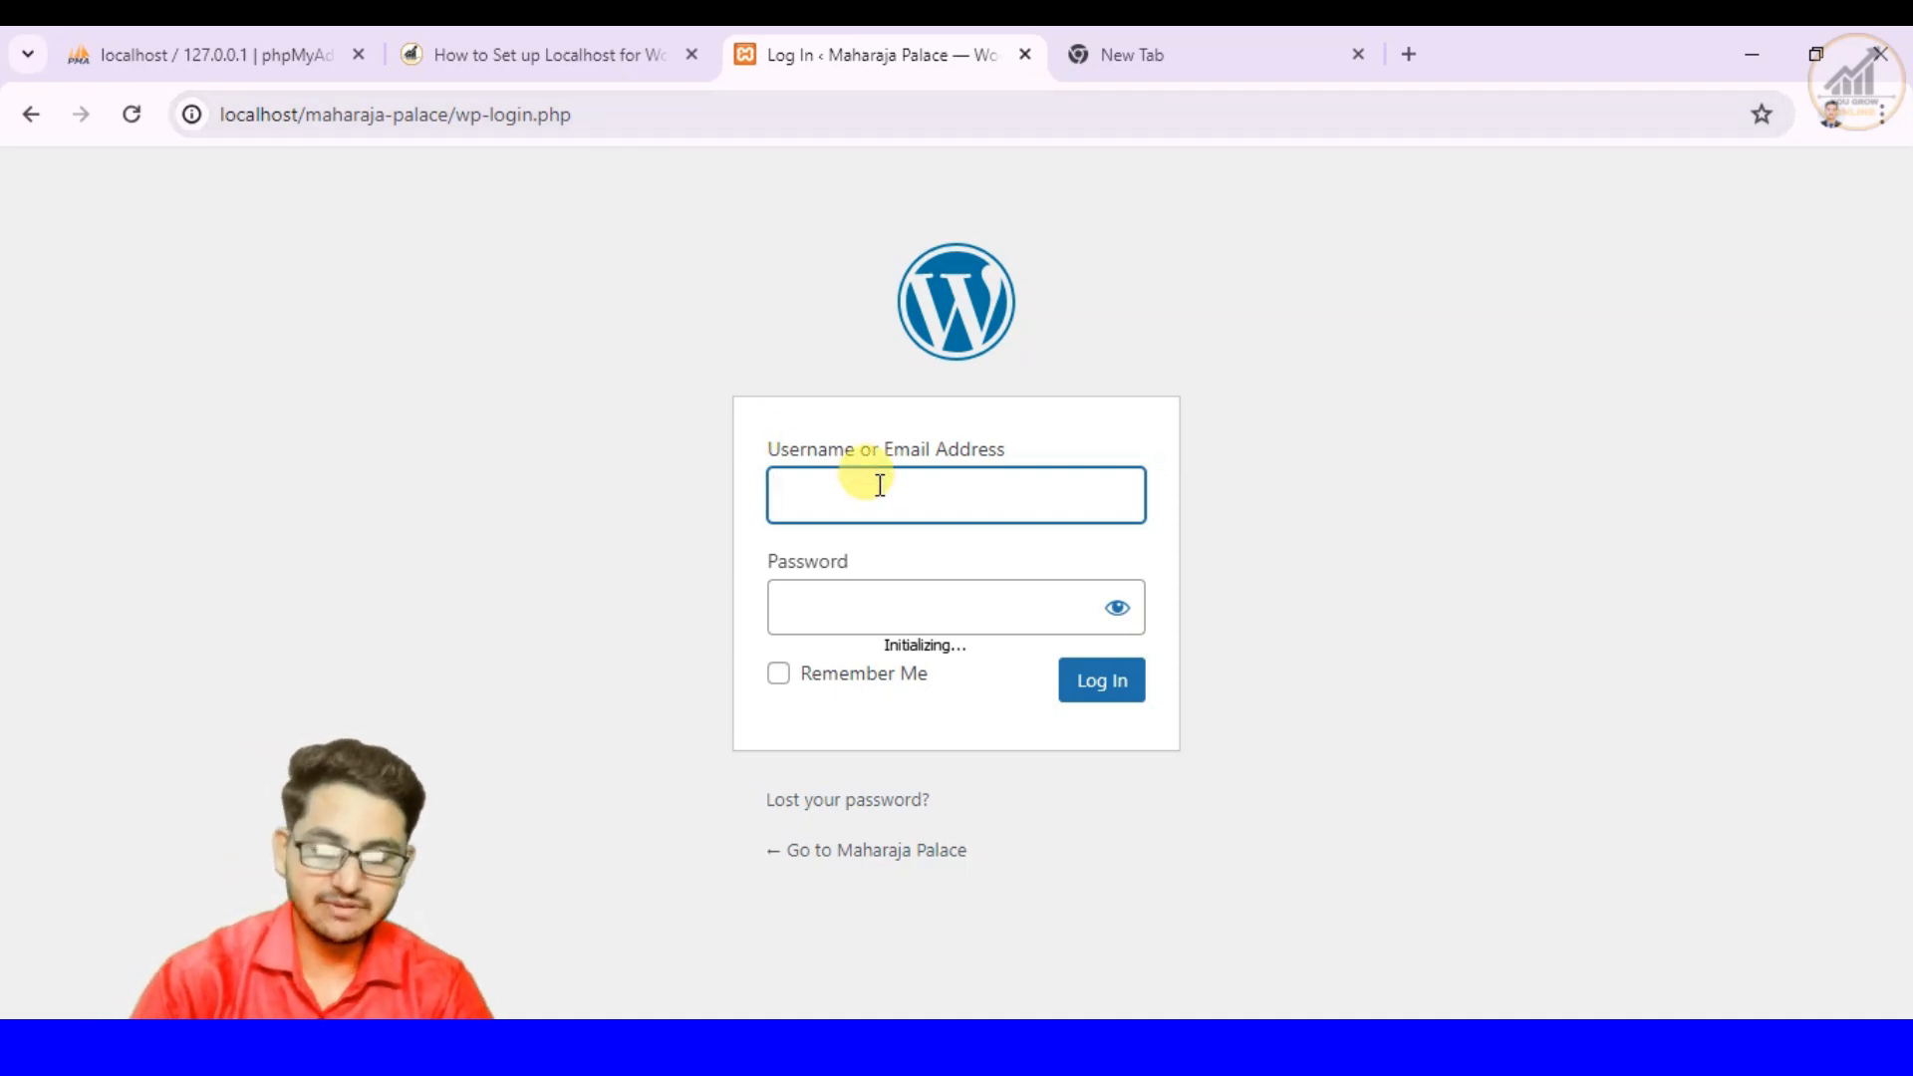
text(Admin)
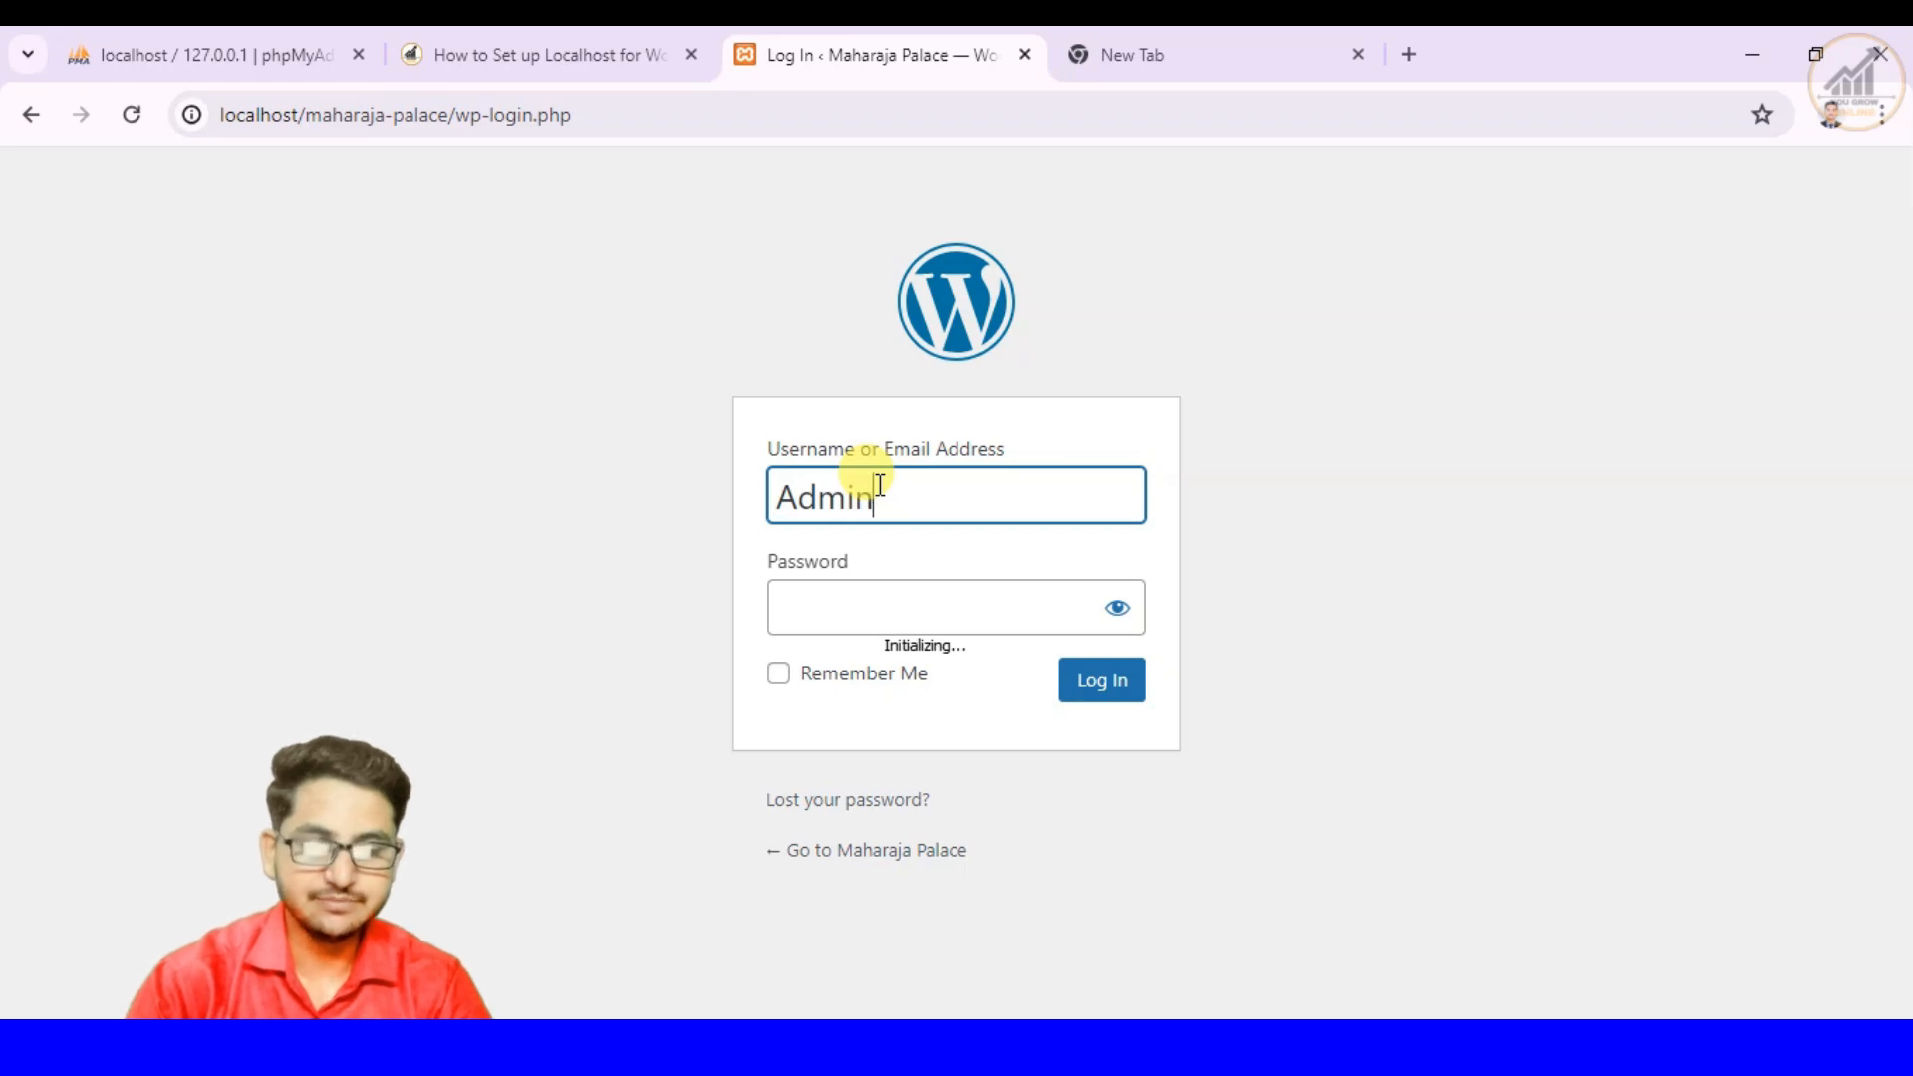
key(Tab)
text(admin)
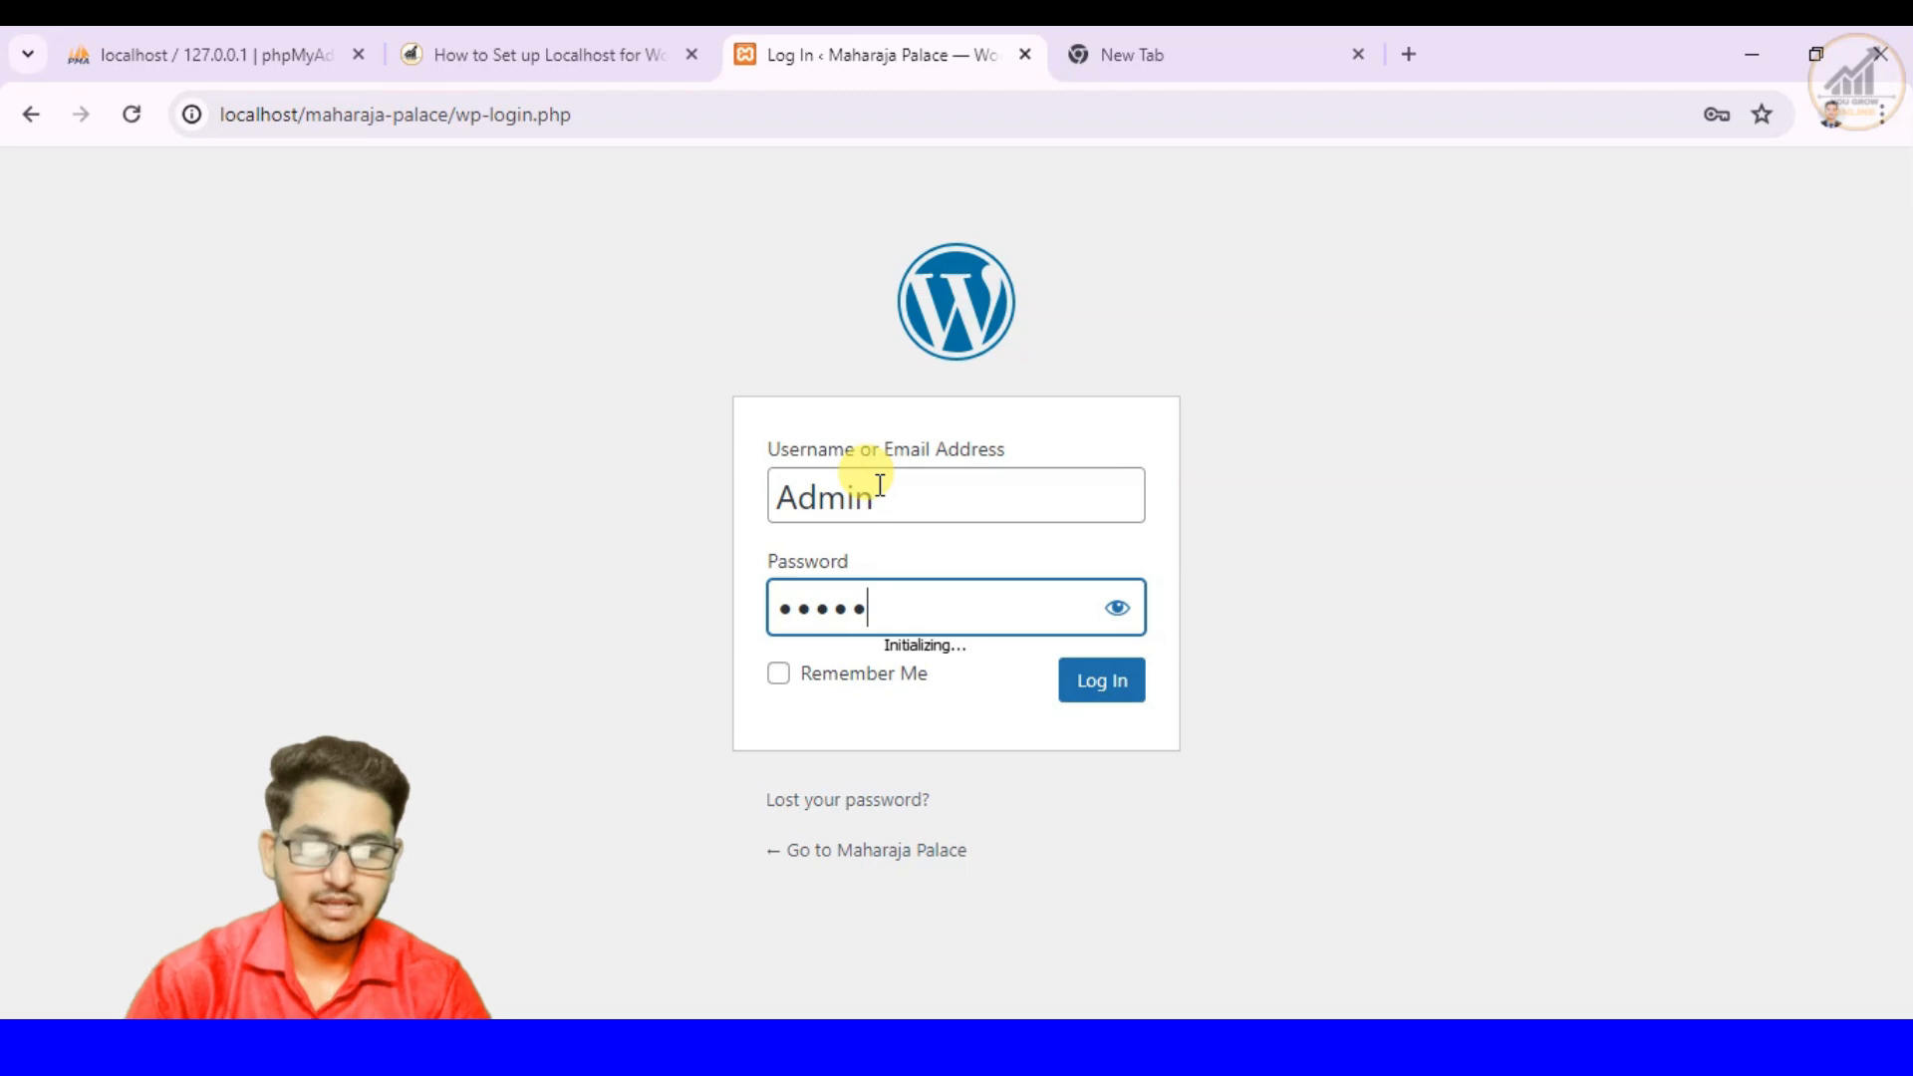
key(Return)
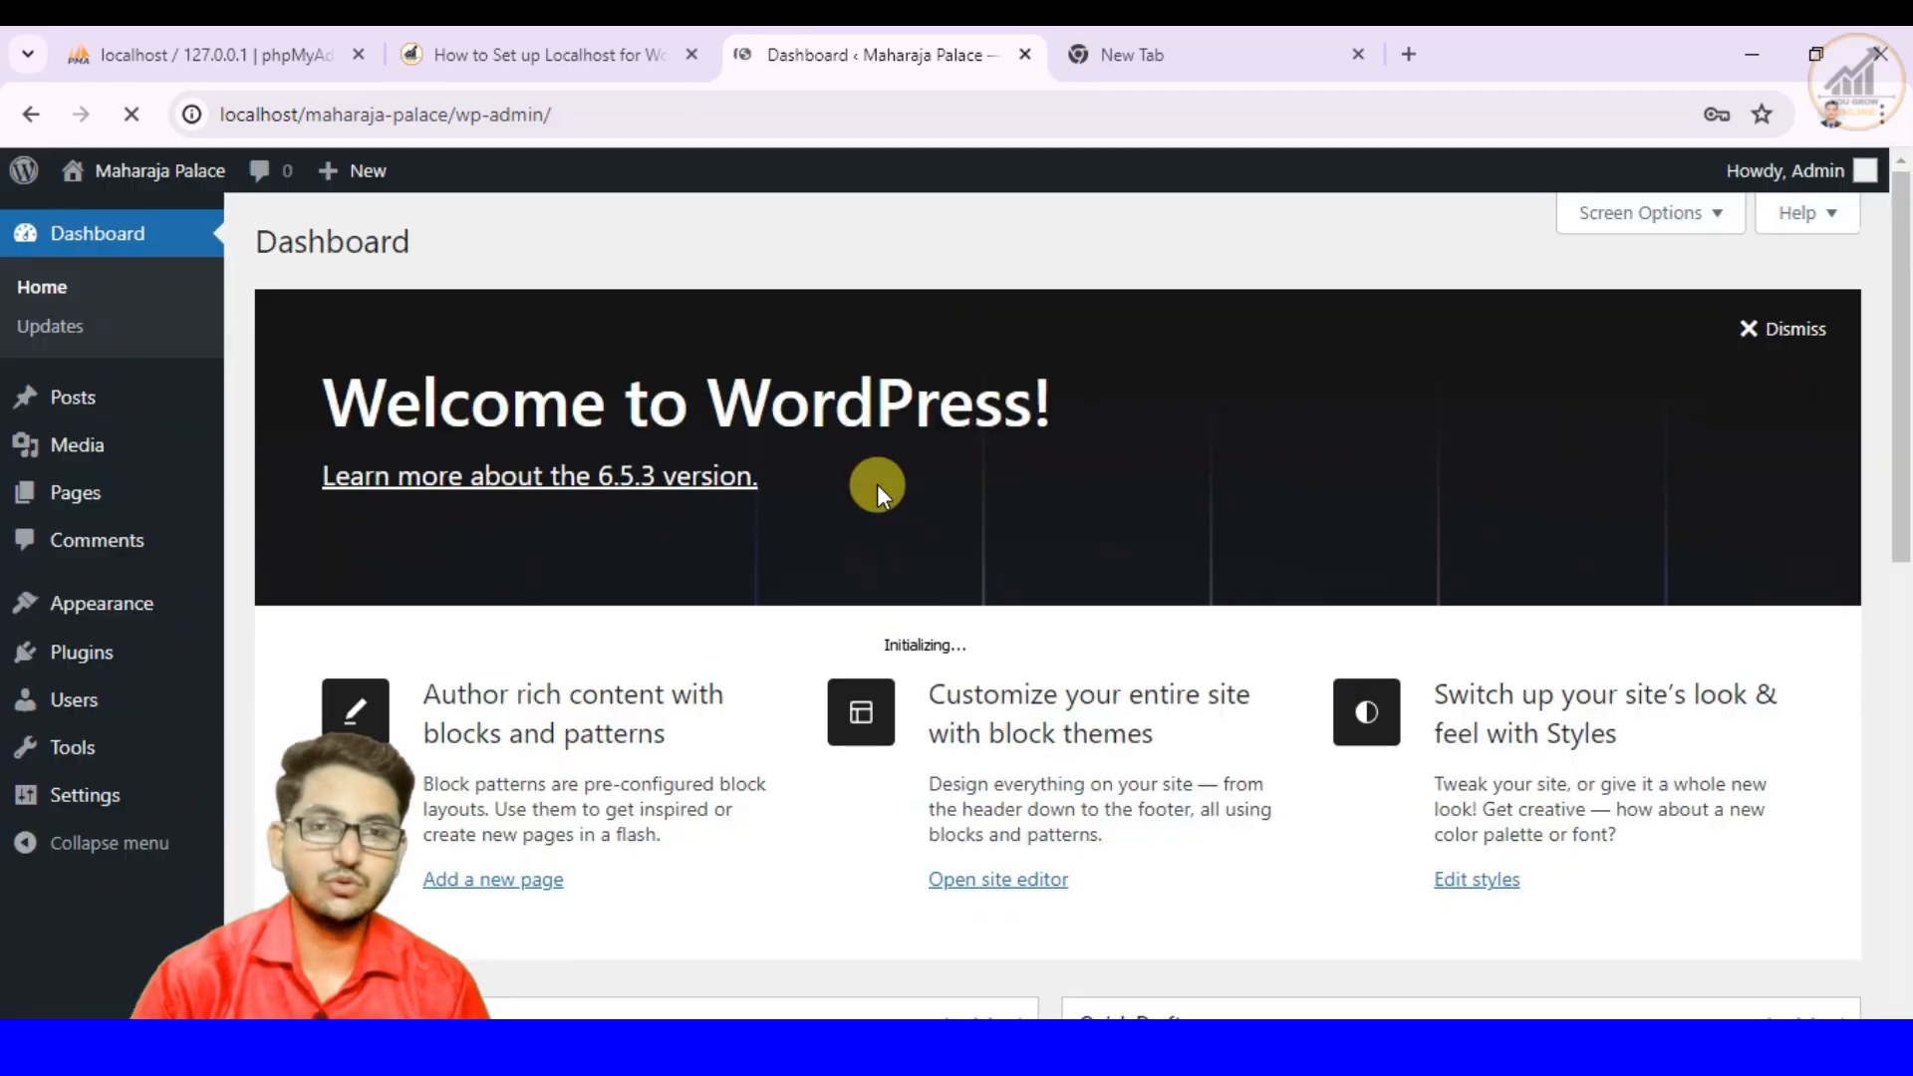
- Look over the Maharaja Palace dashboard, including its welcome area, Site Health Status, At a Glance, Activity and Quick Draft sections
mouse_move(55, 184)
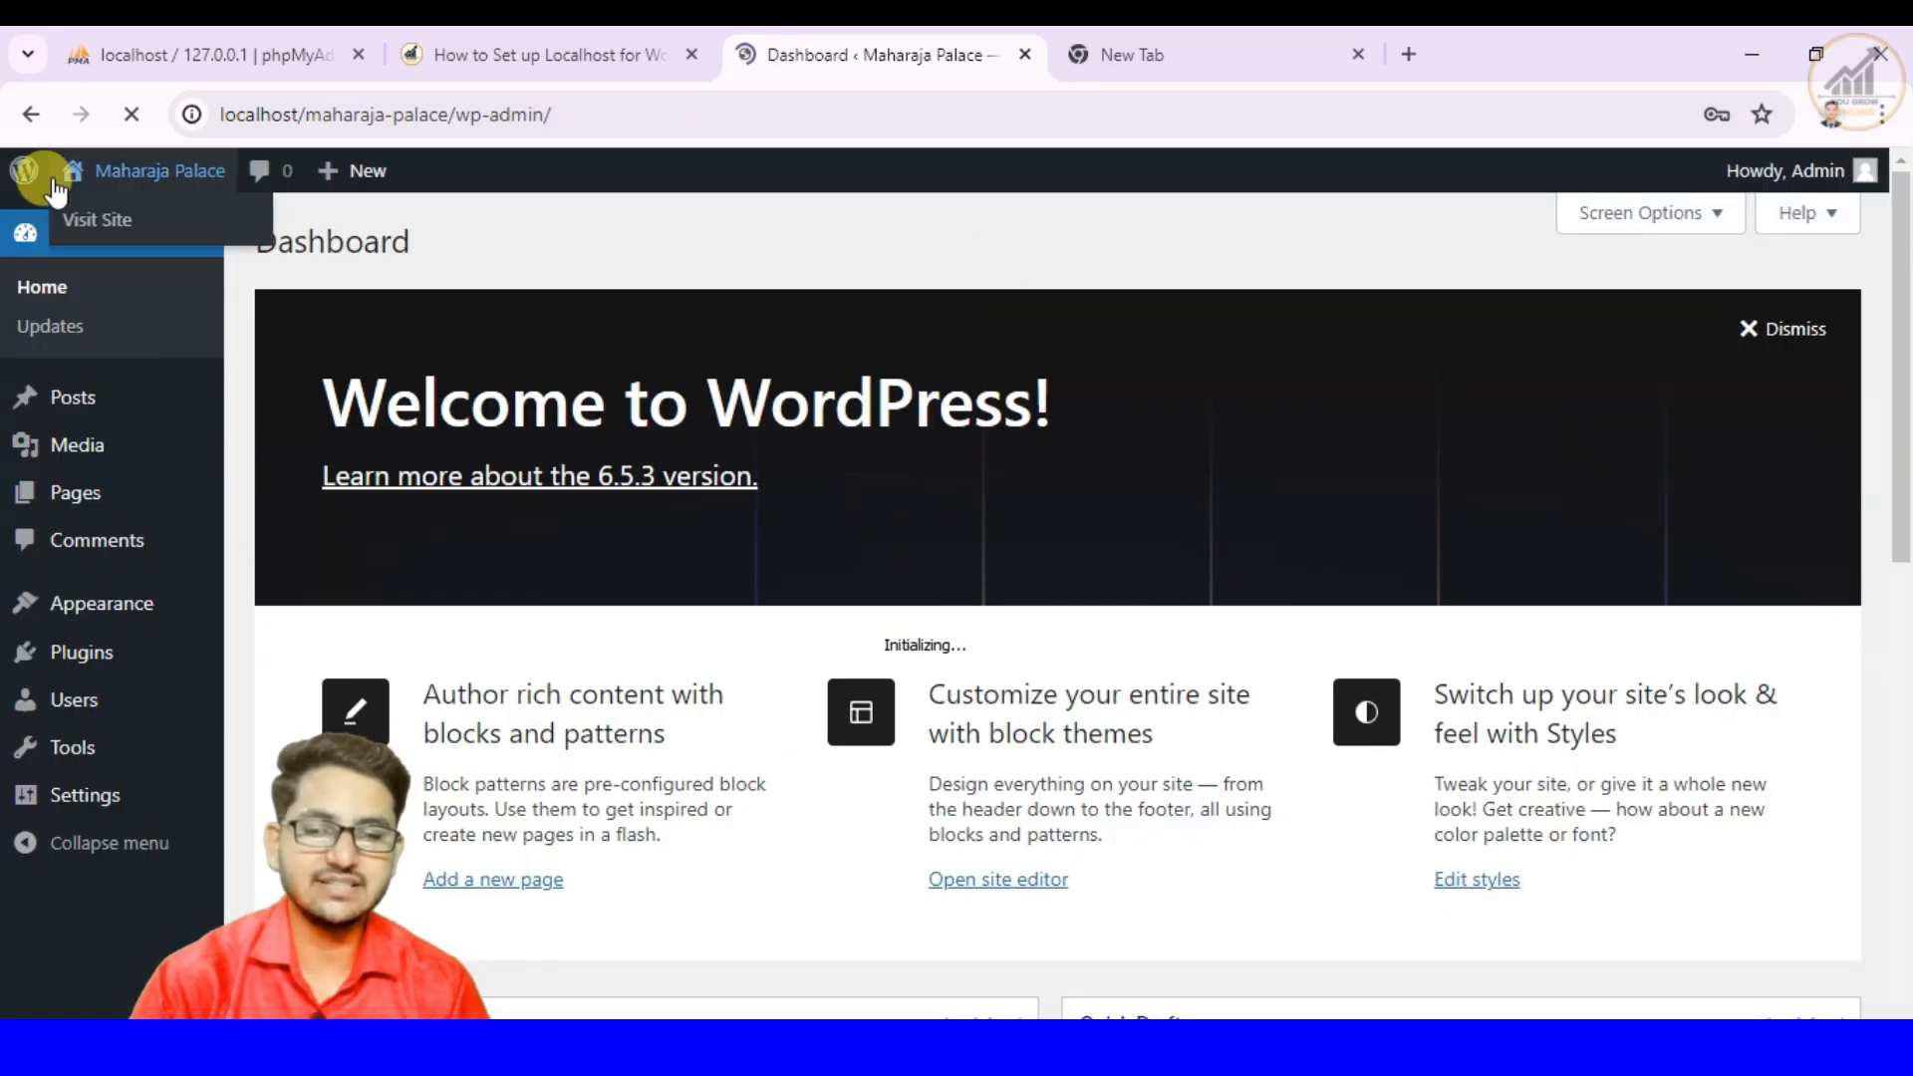
scroll(1838, 591, down, 5)
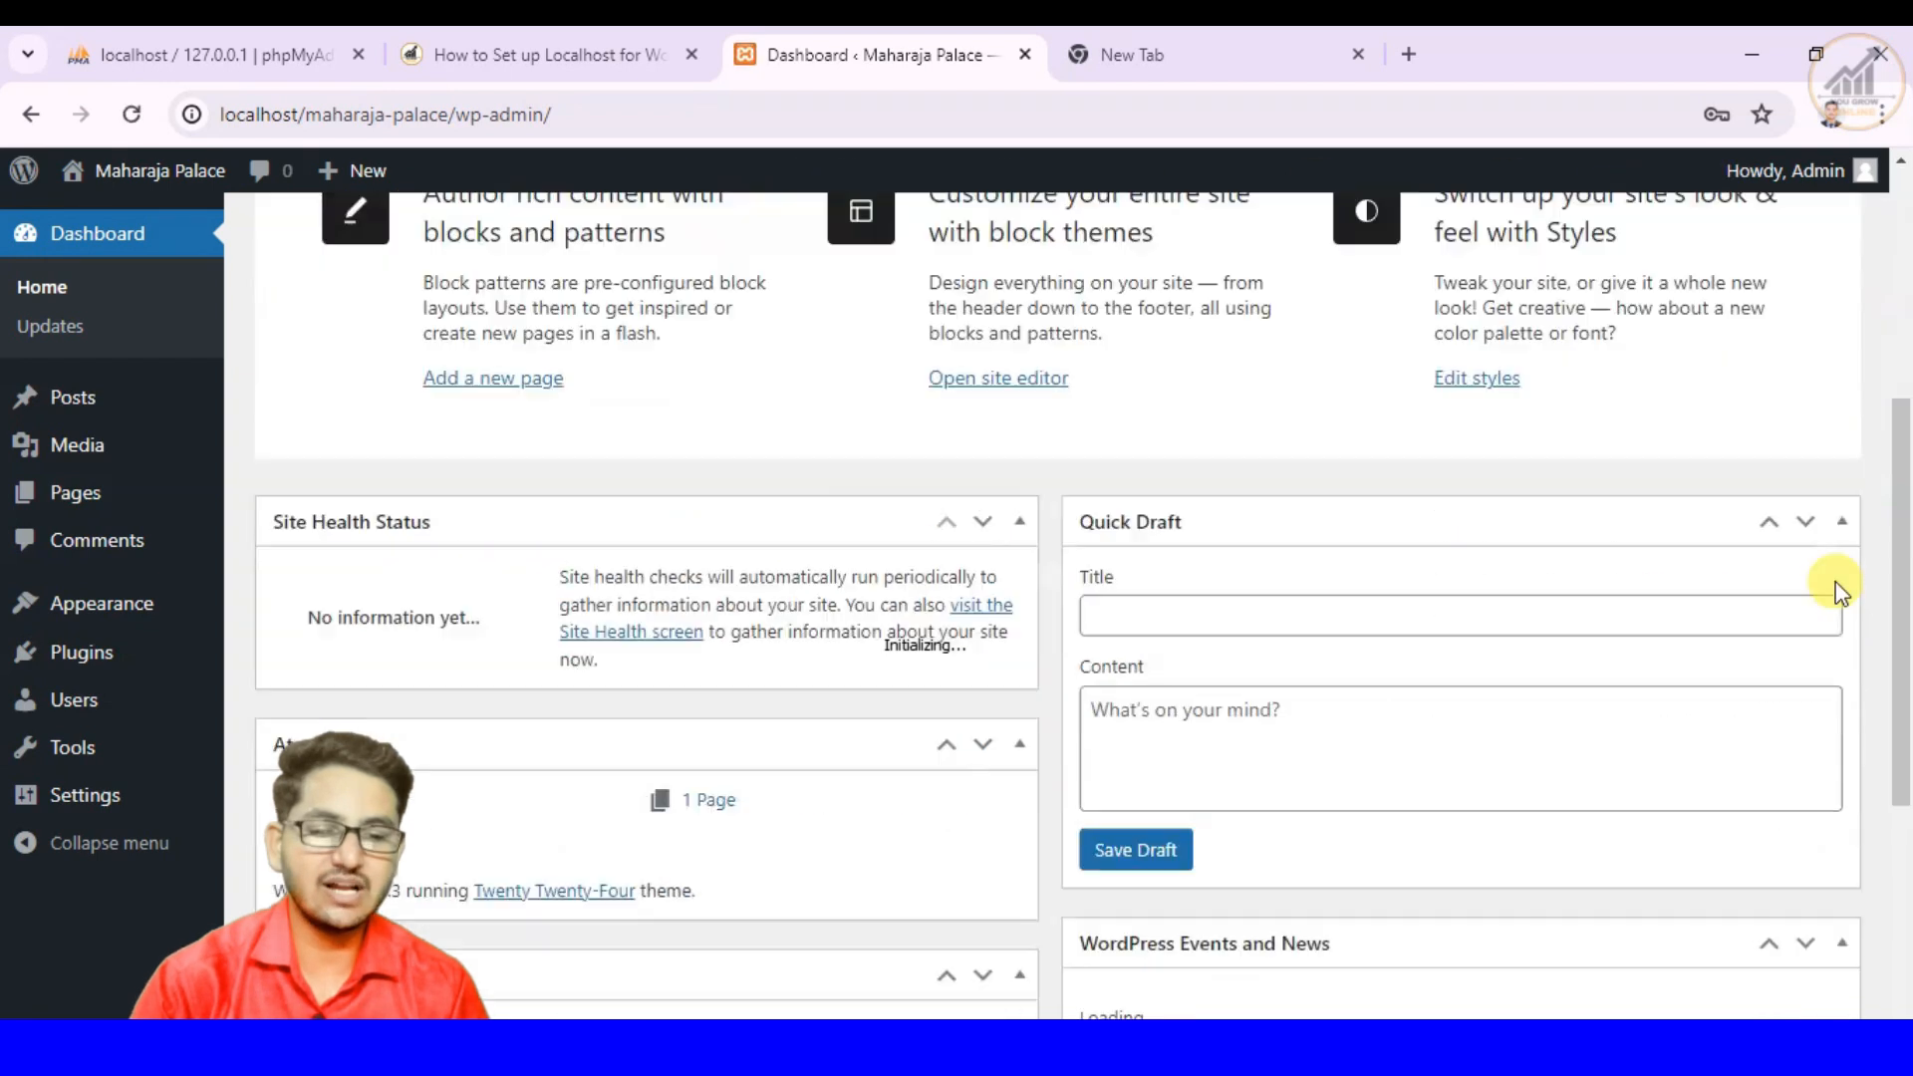
scroll(1838, 592, down, 5)
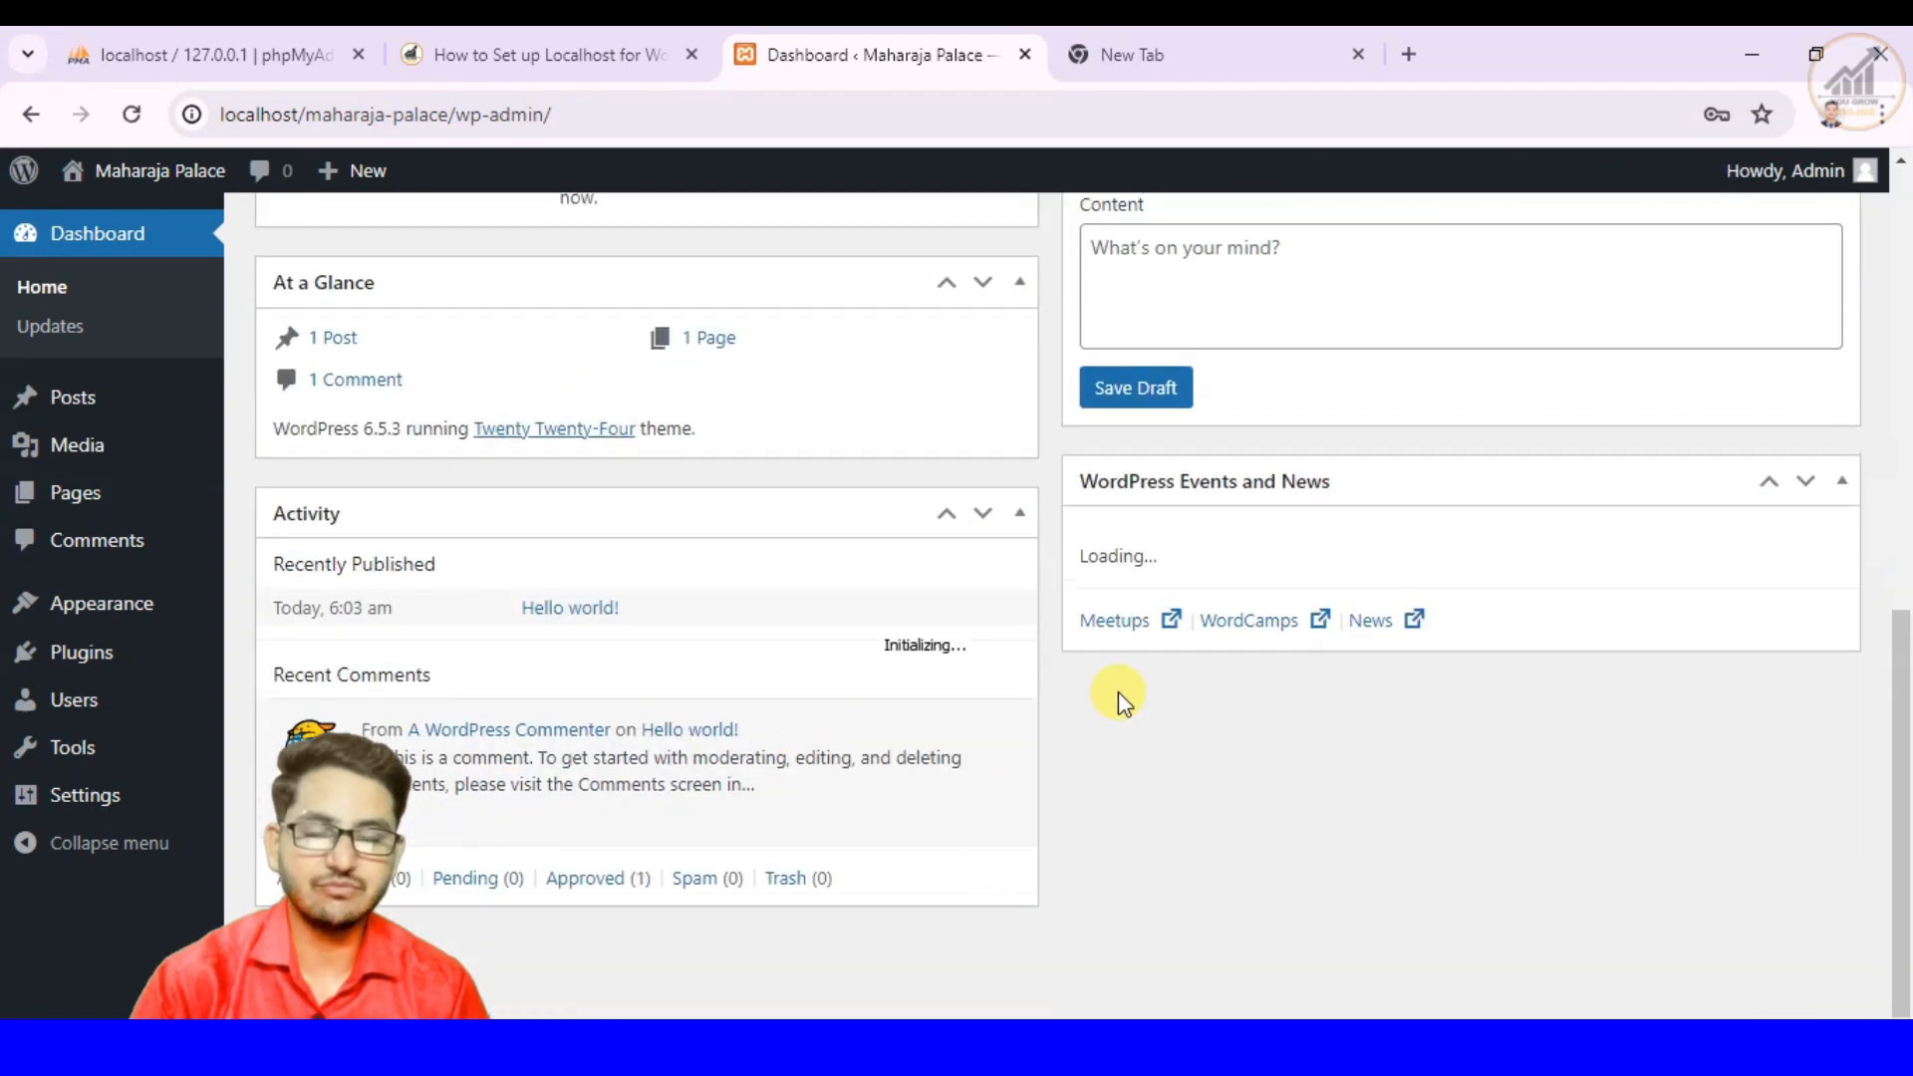
scroll(1118, 691, up, 10)
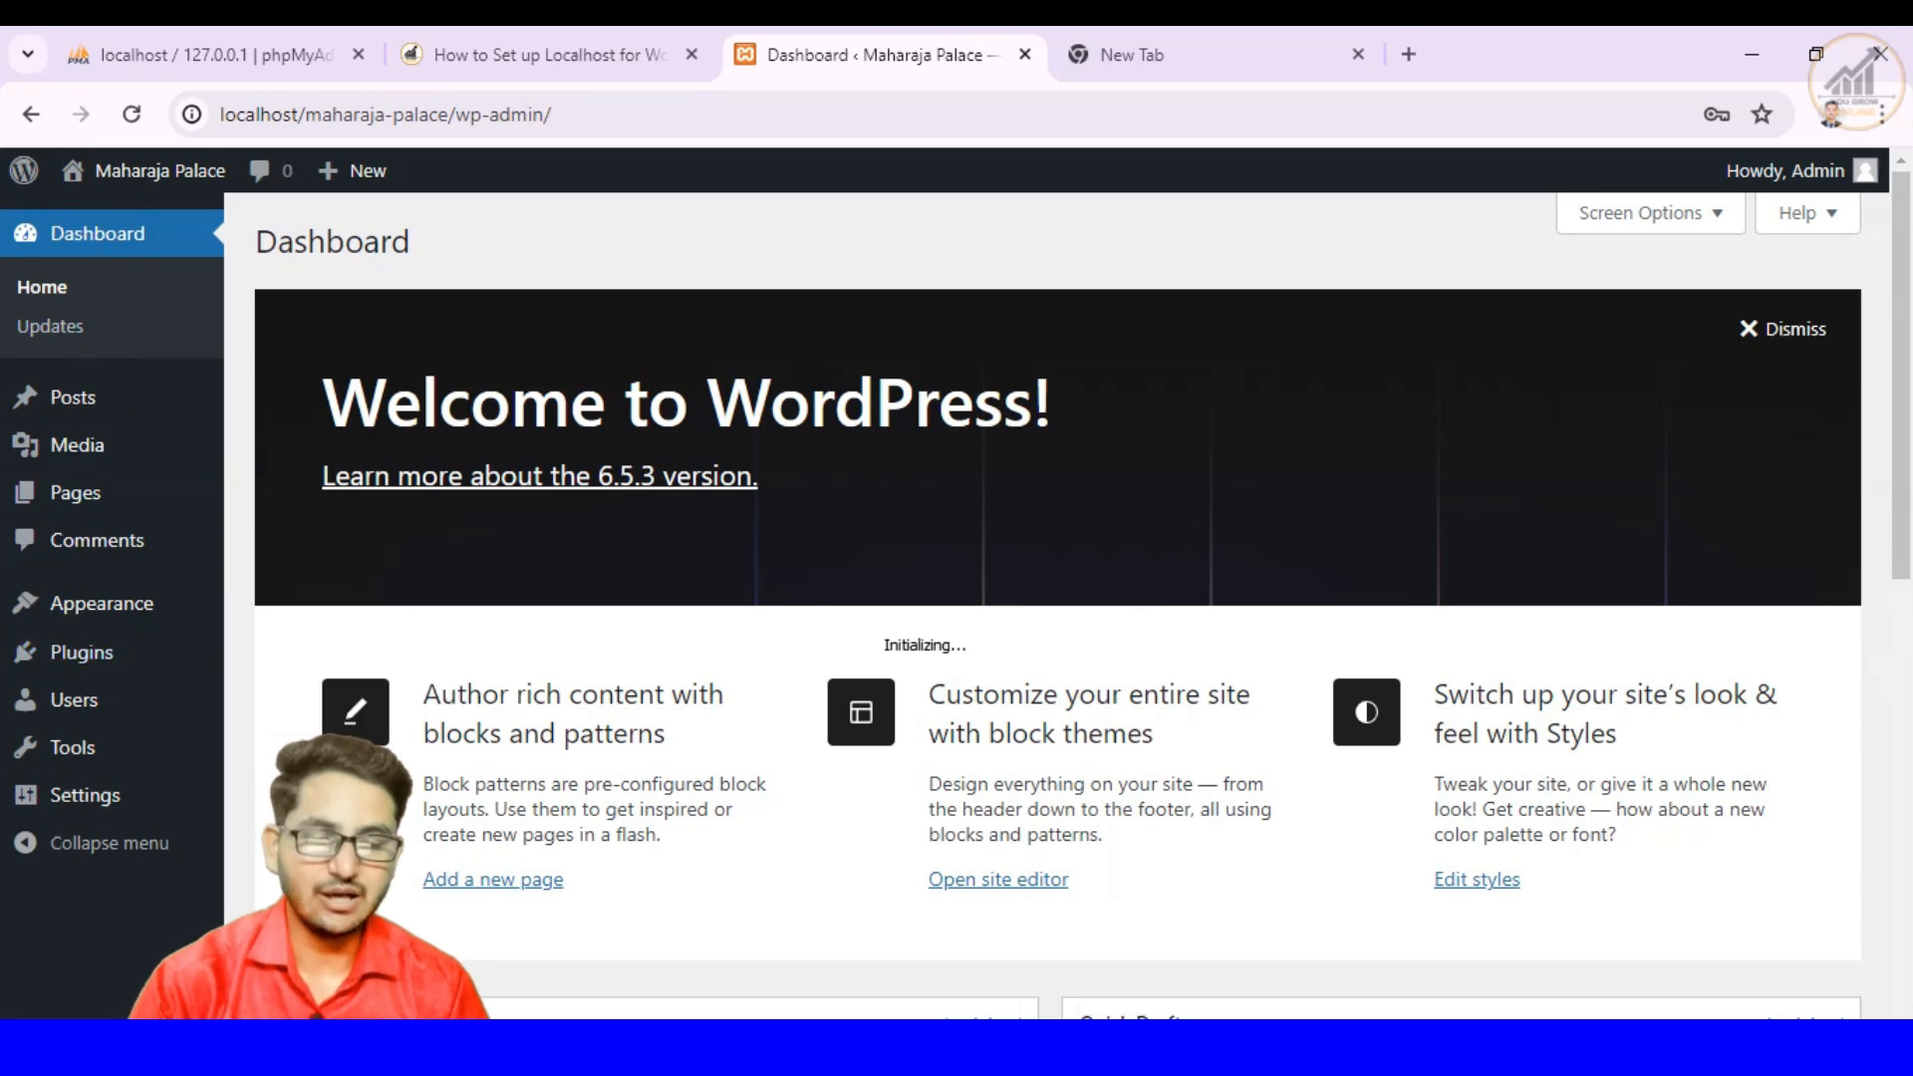
- Switch to the image viewer and show the Class 4 course image, 4. Understanding the WordPress Dashboard.png
click(1072, 1044)
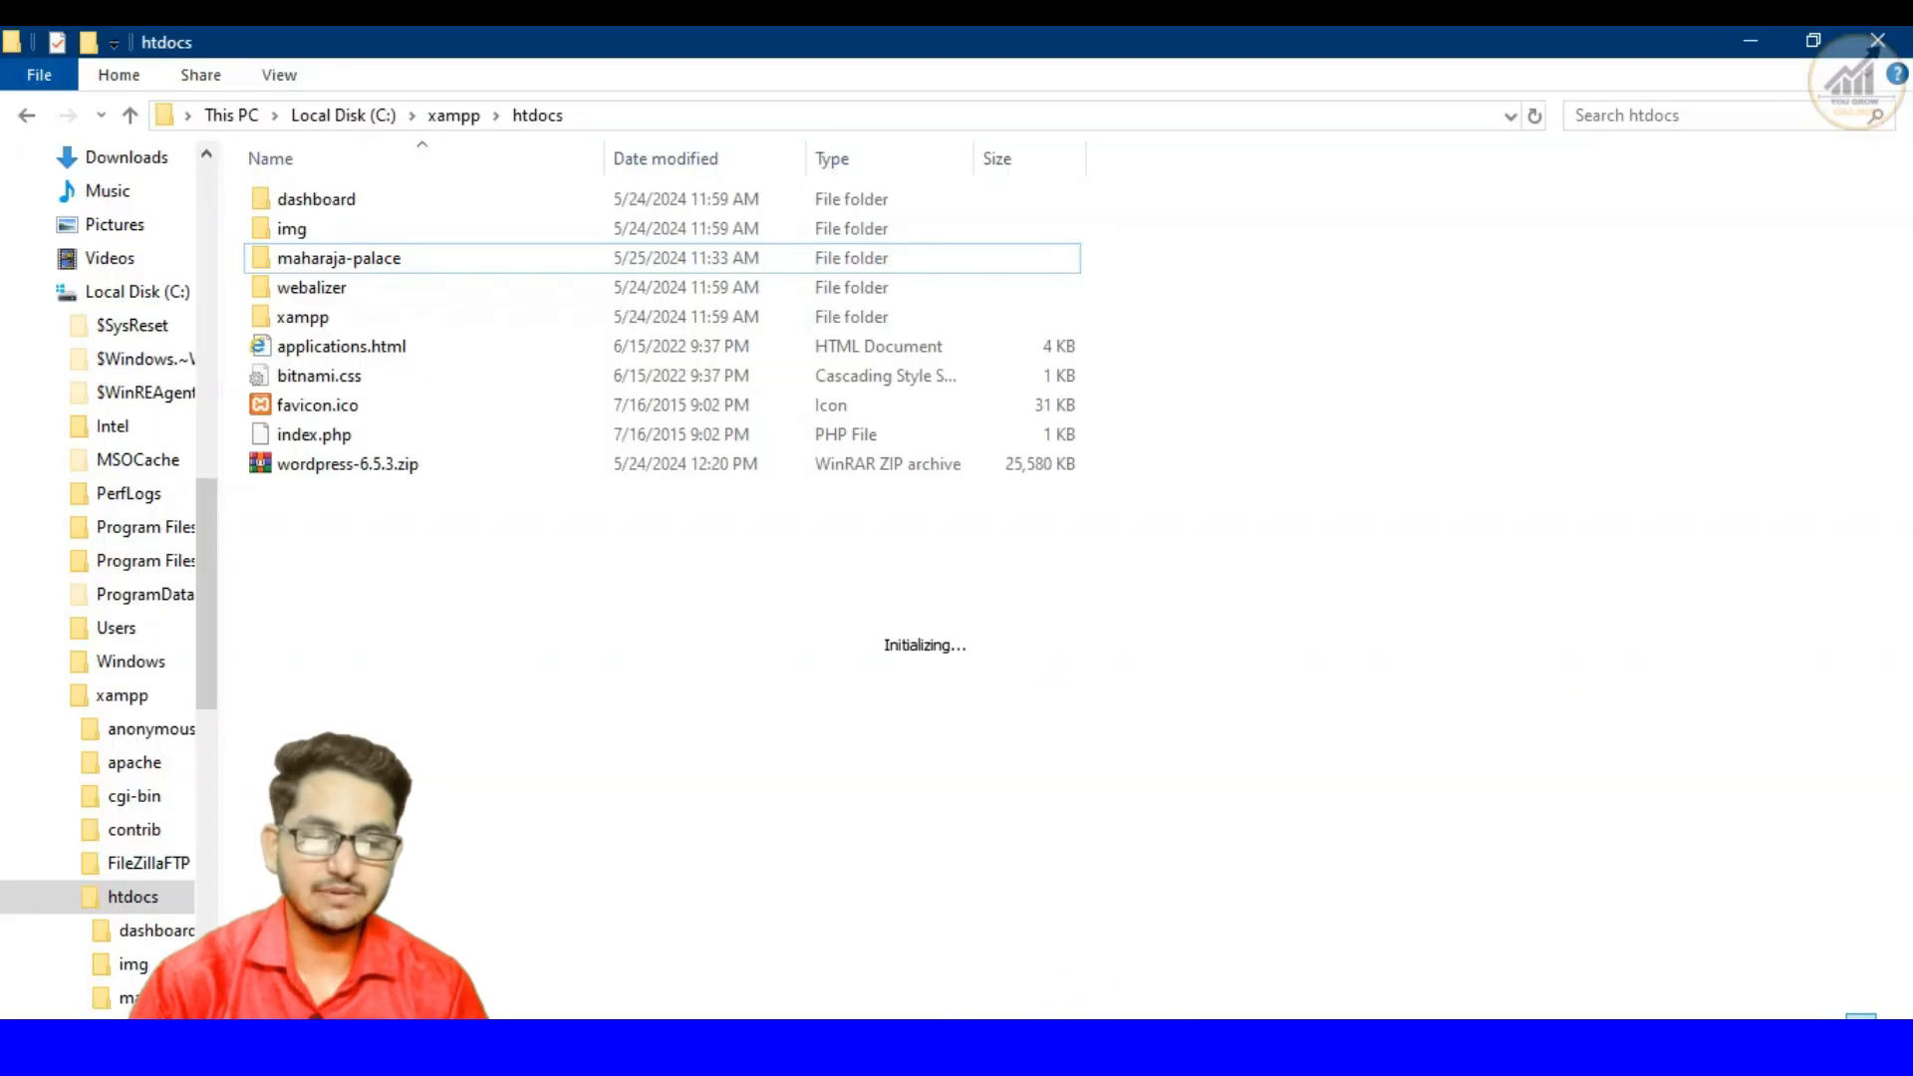
click(1106, 1044)
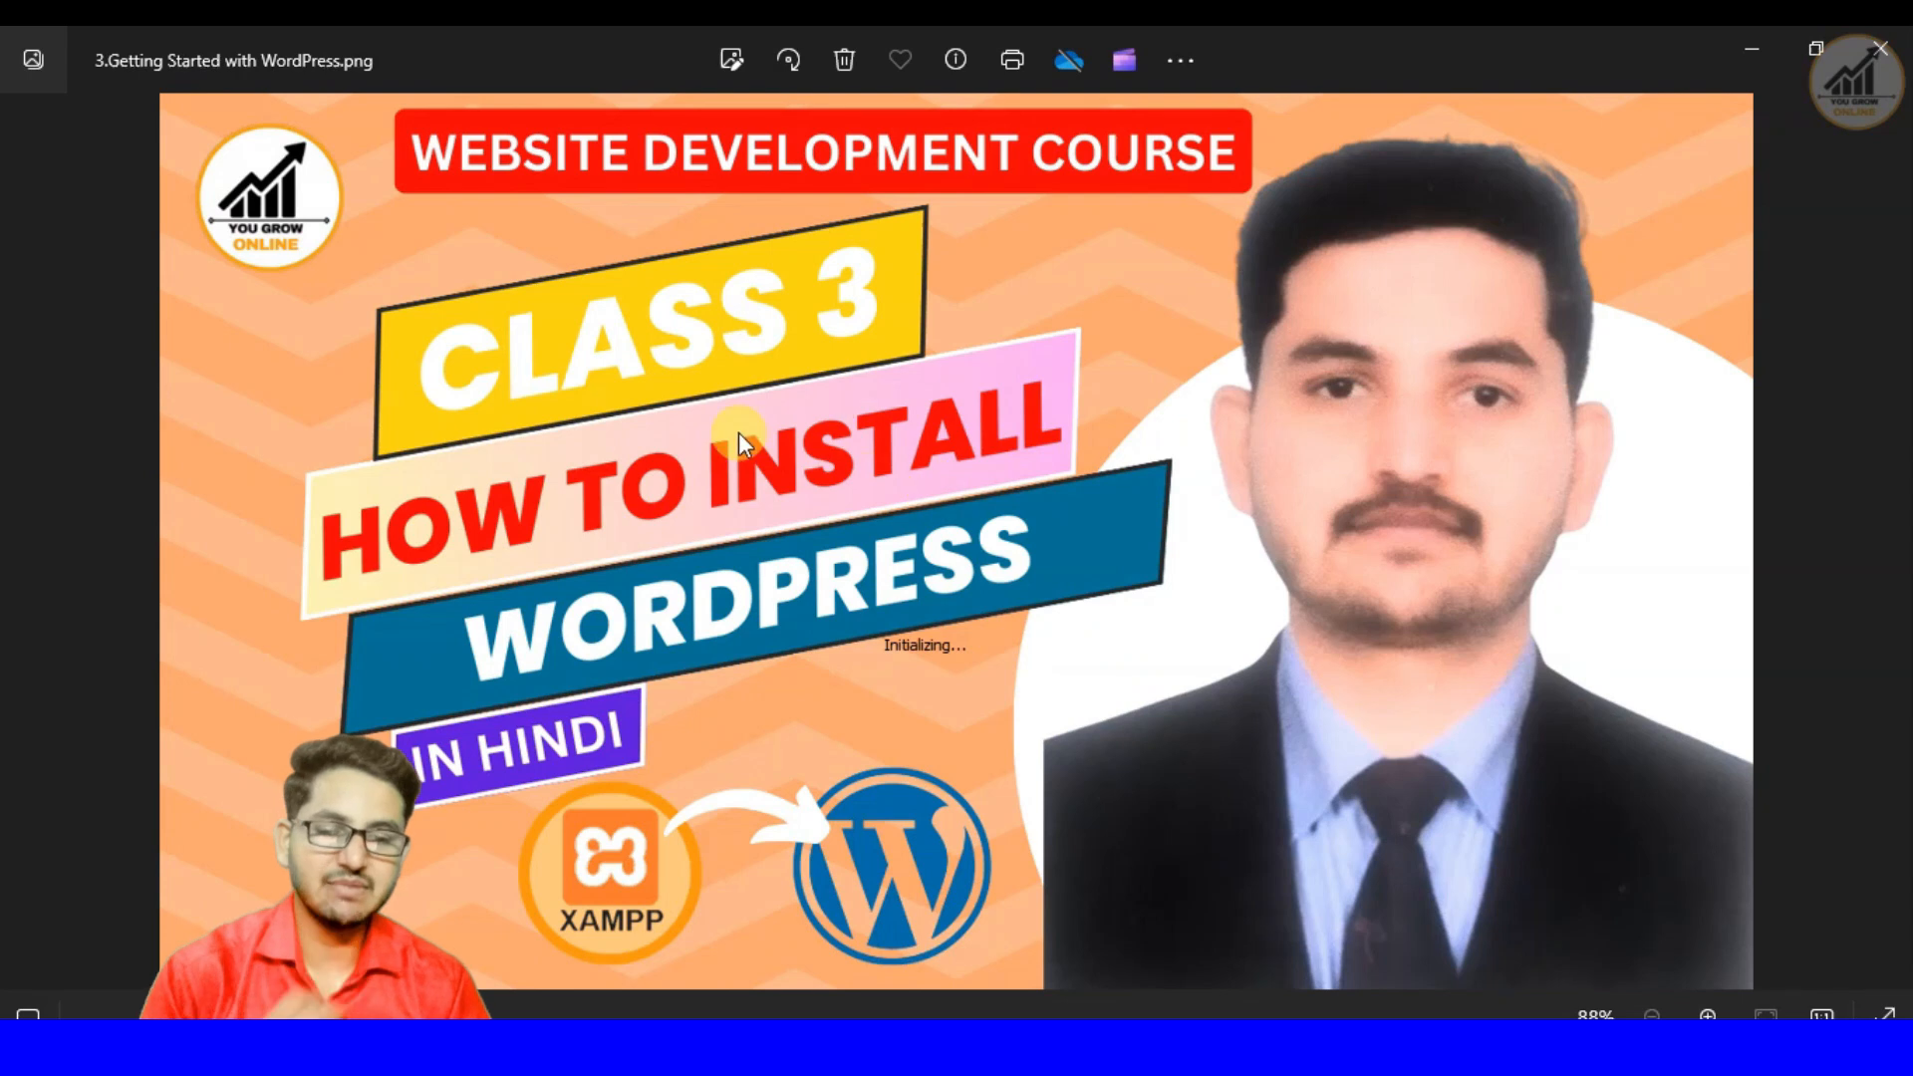
click(1873, 541)
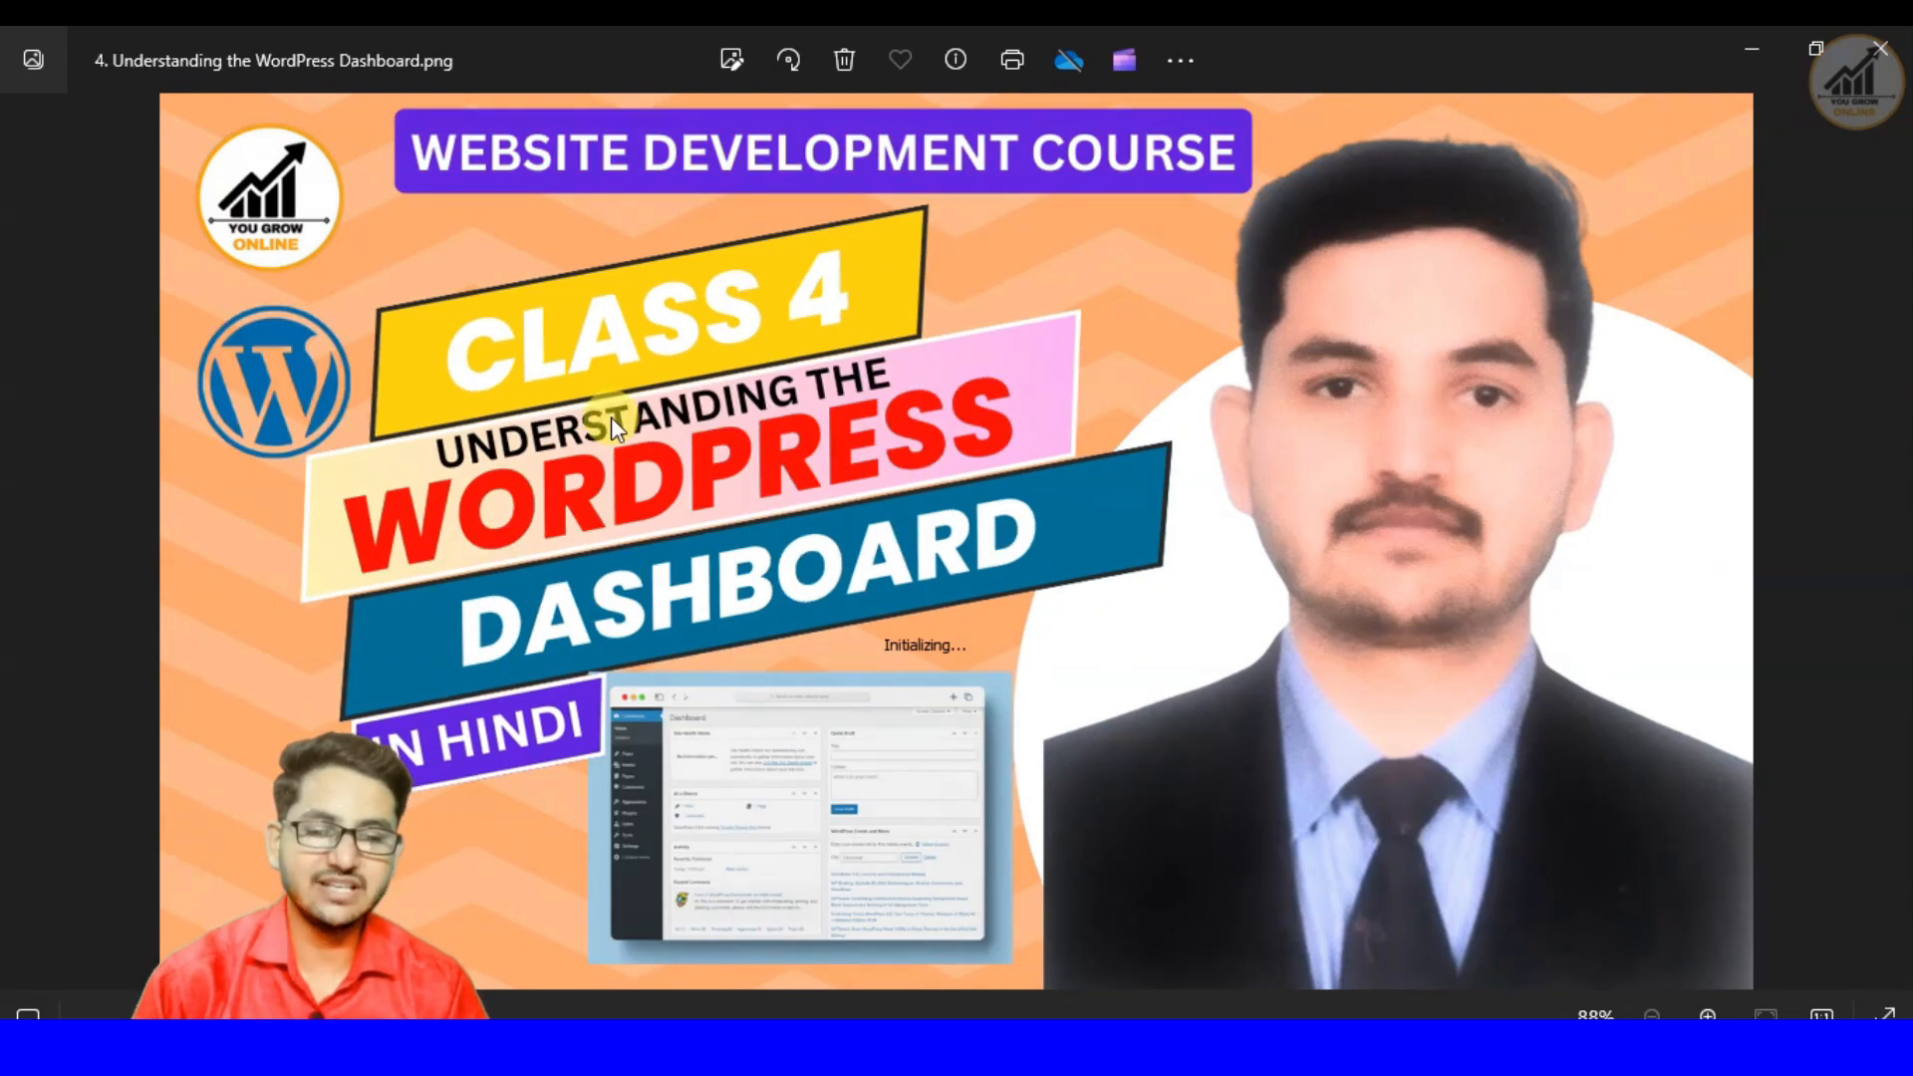